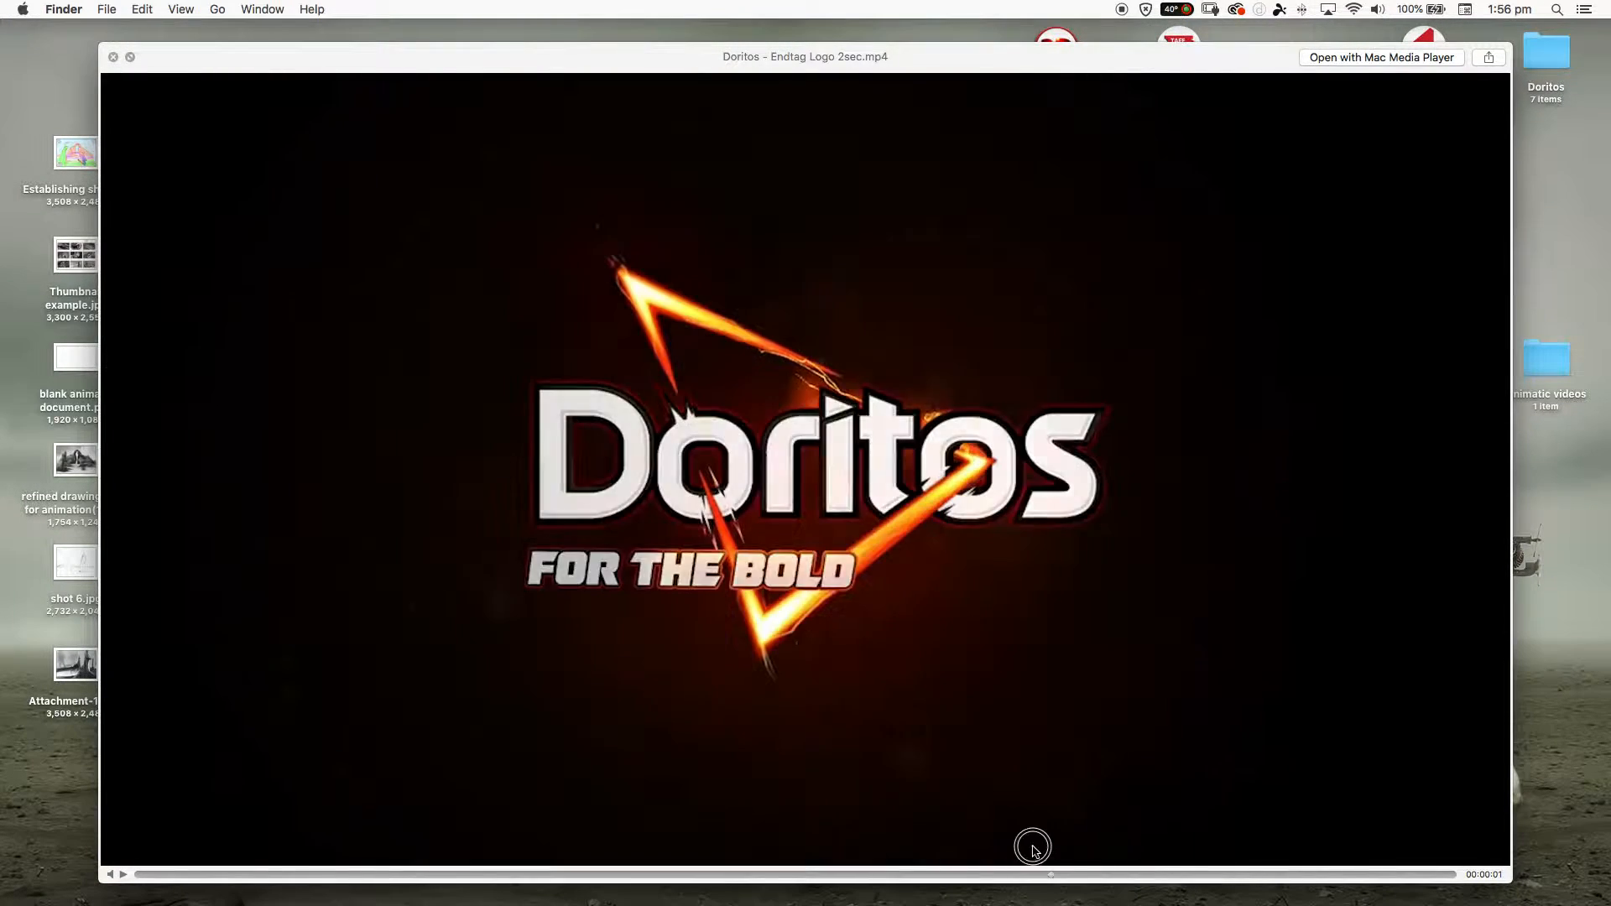
- Close the endtag video preview and preview the reference image 5-2-doritos-logo.png
key("space")
left_click(636, 256)
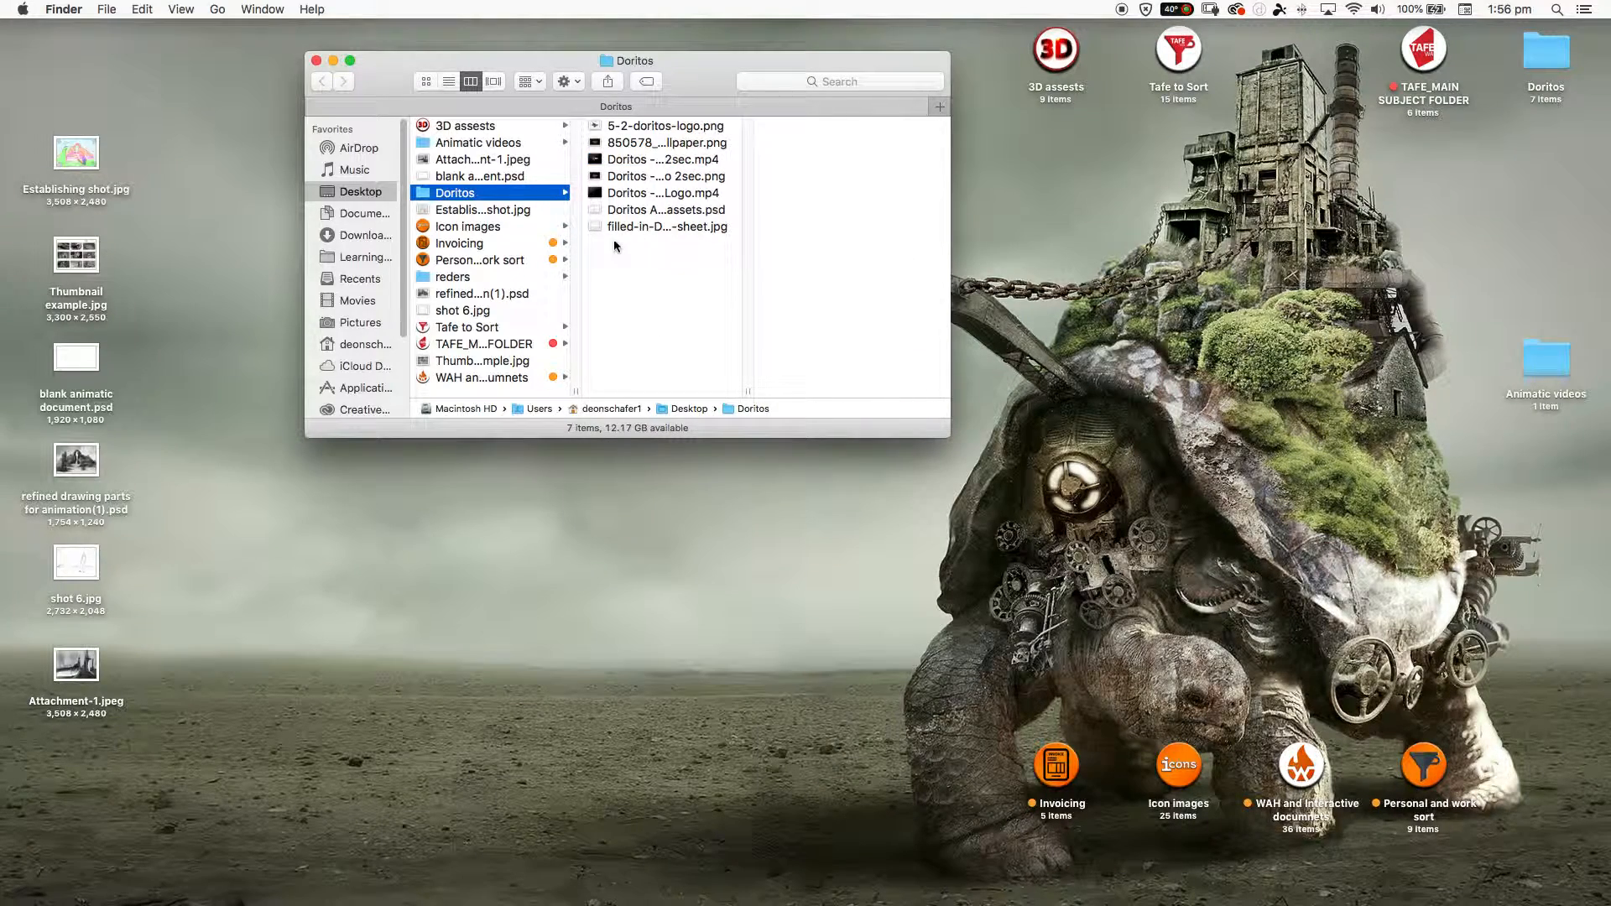
left_click(627, 128)
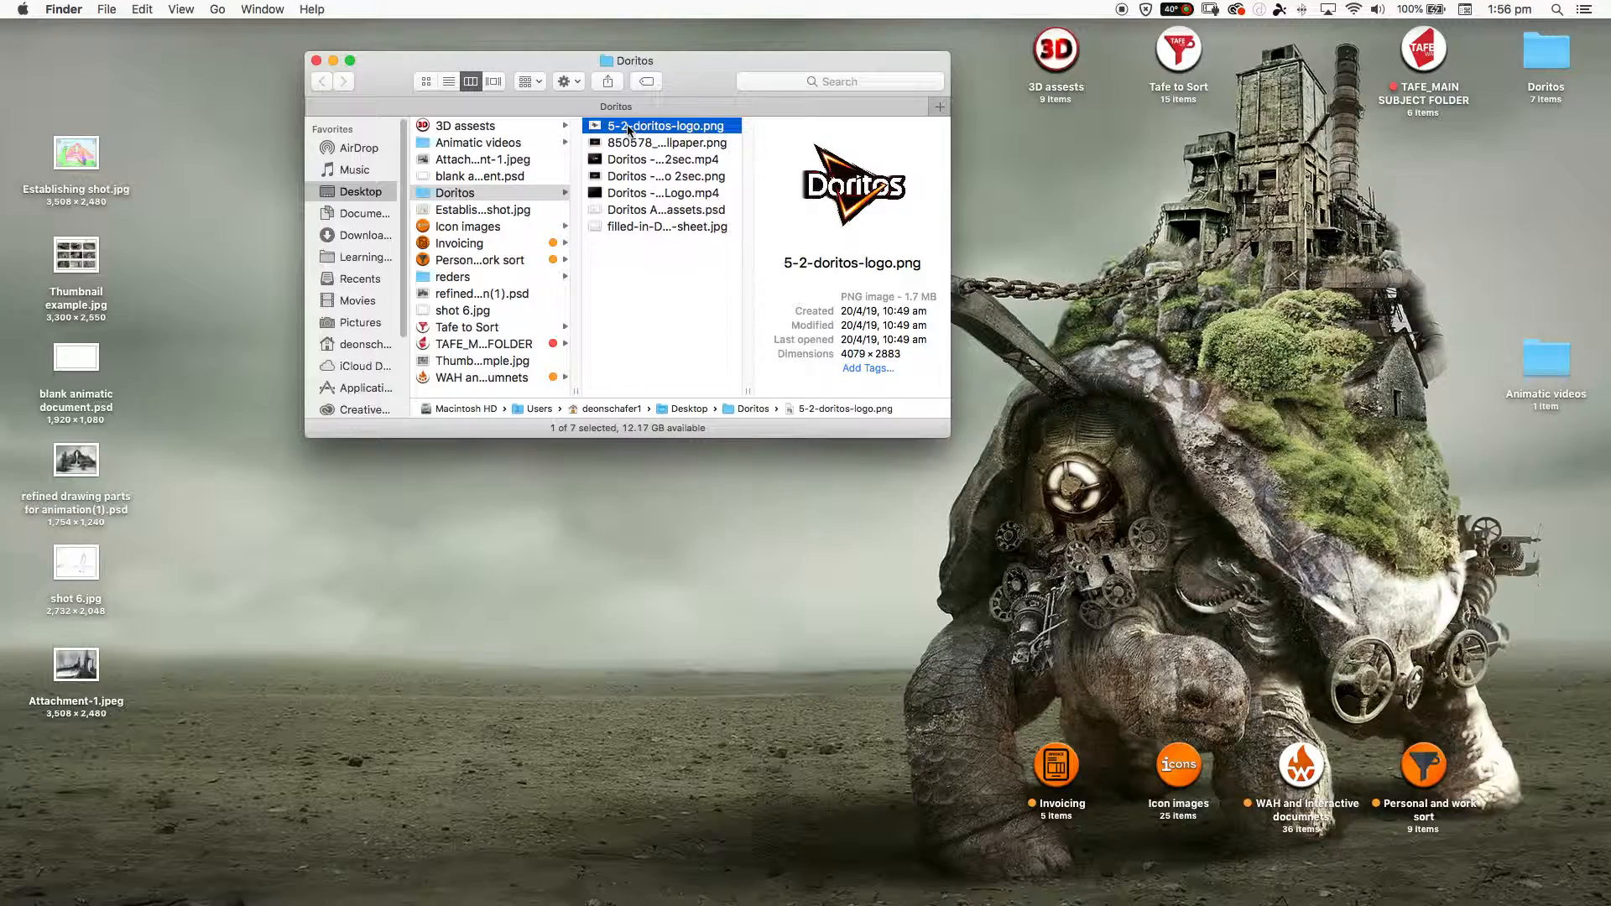
key("space")
key("space")
- Open filled-in-Doritos-TVC-breakdown-sheet.jpg and arrange its window and the Doritos folder window so both stay visible
left_click(638, 211)
left_click(640, 227)
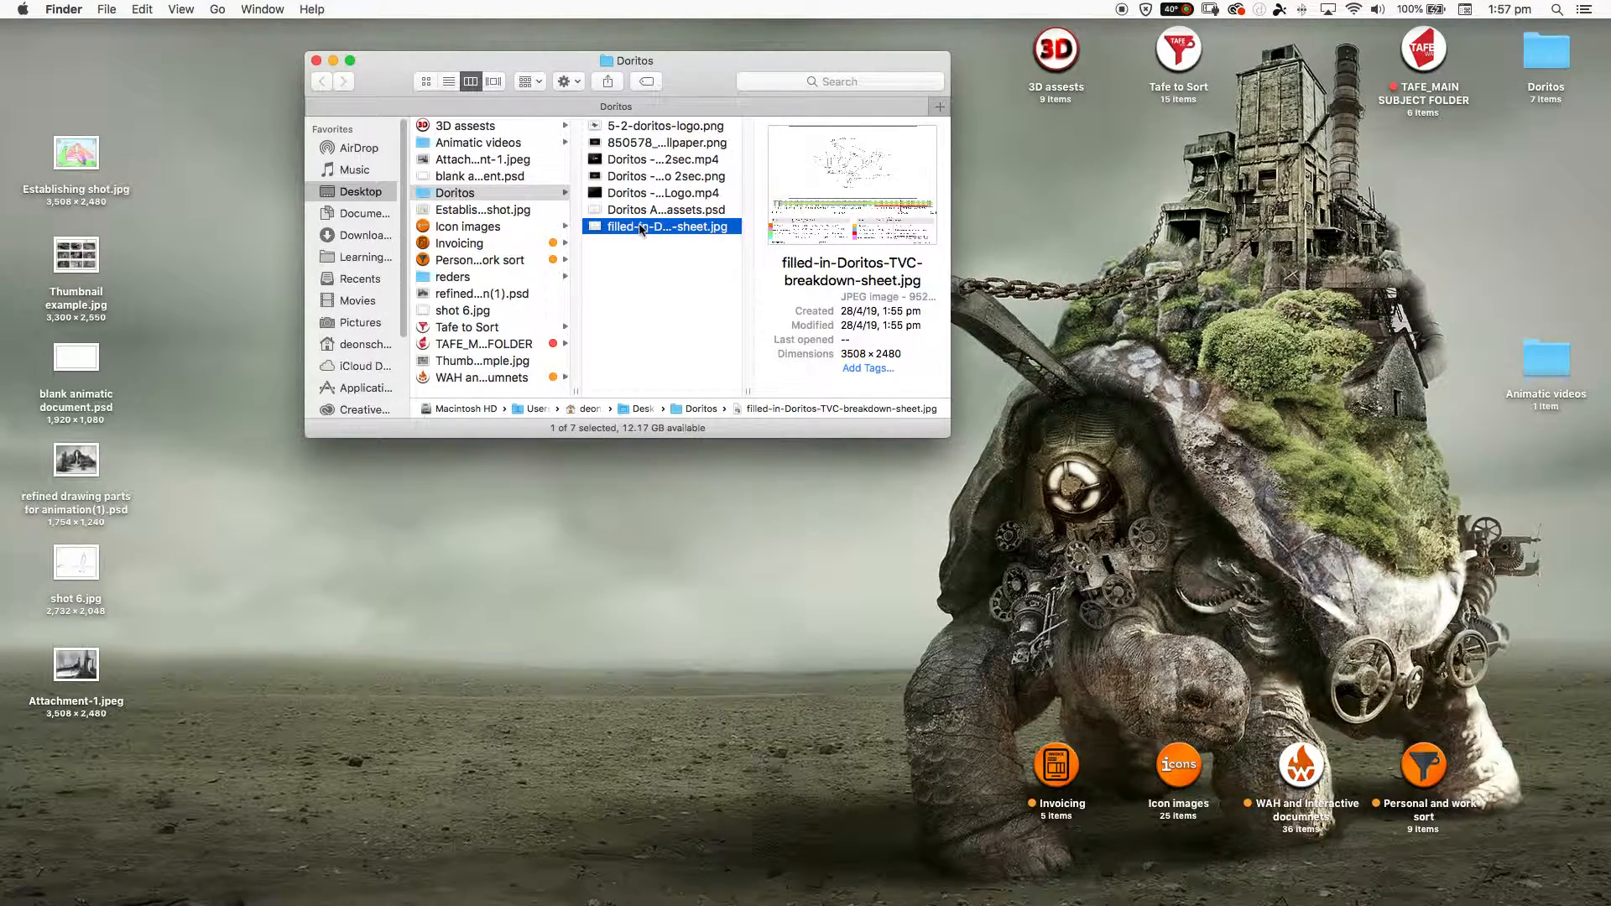
double_click(597, 225)
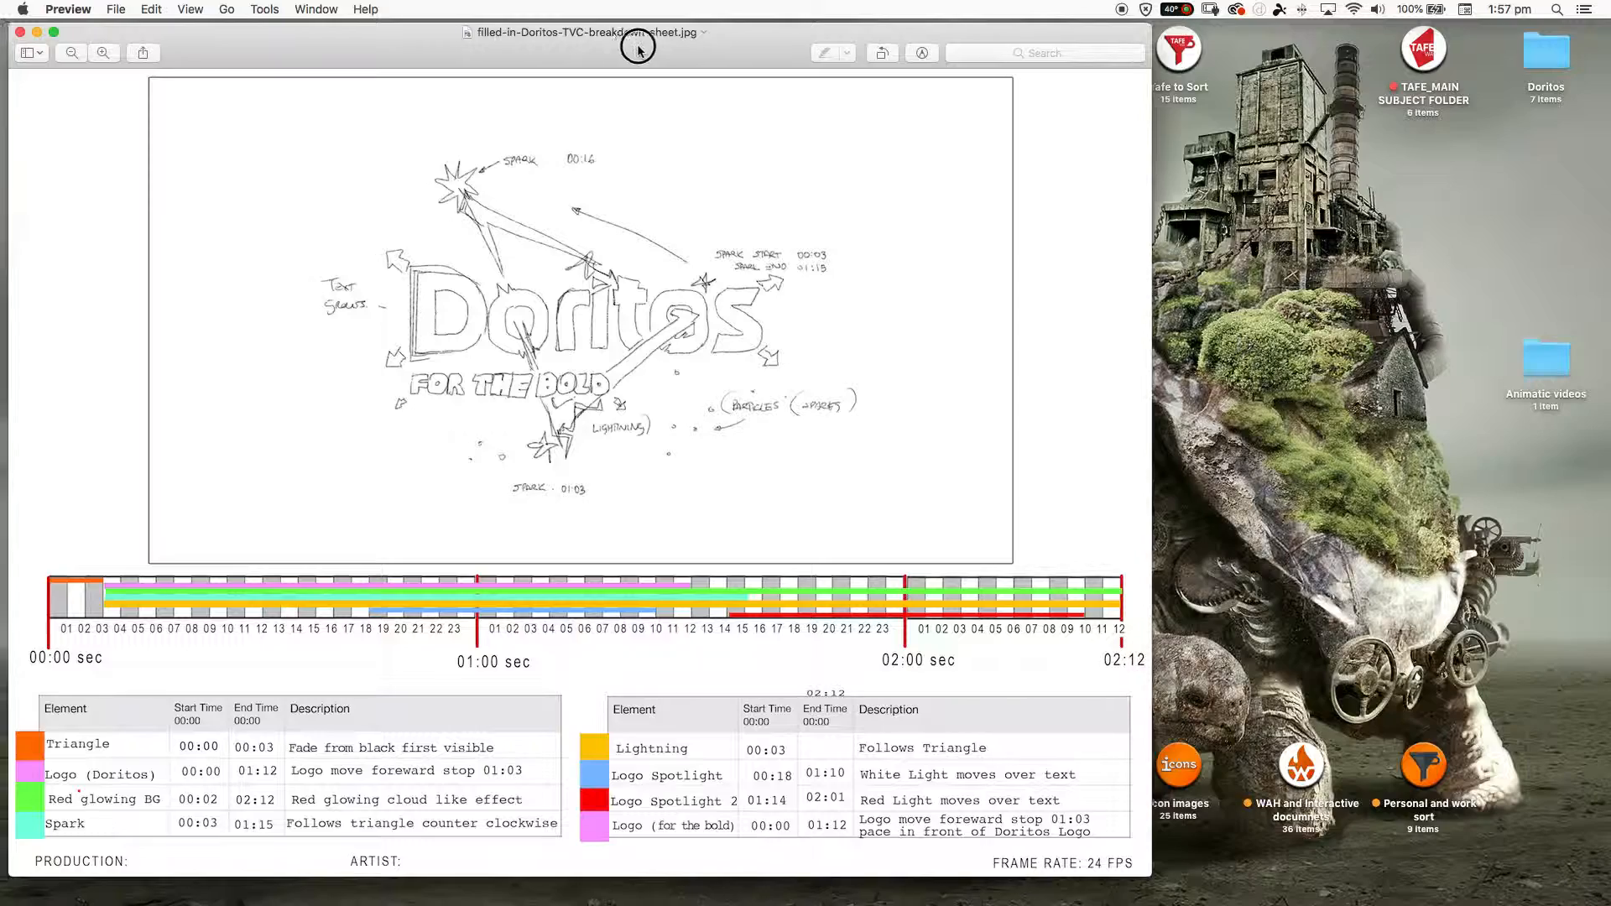
left_click_drag(625, 49, 907, 46)
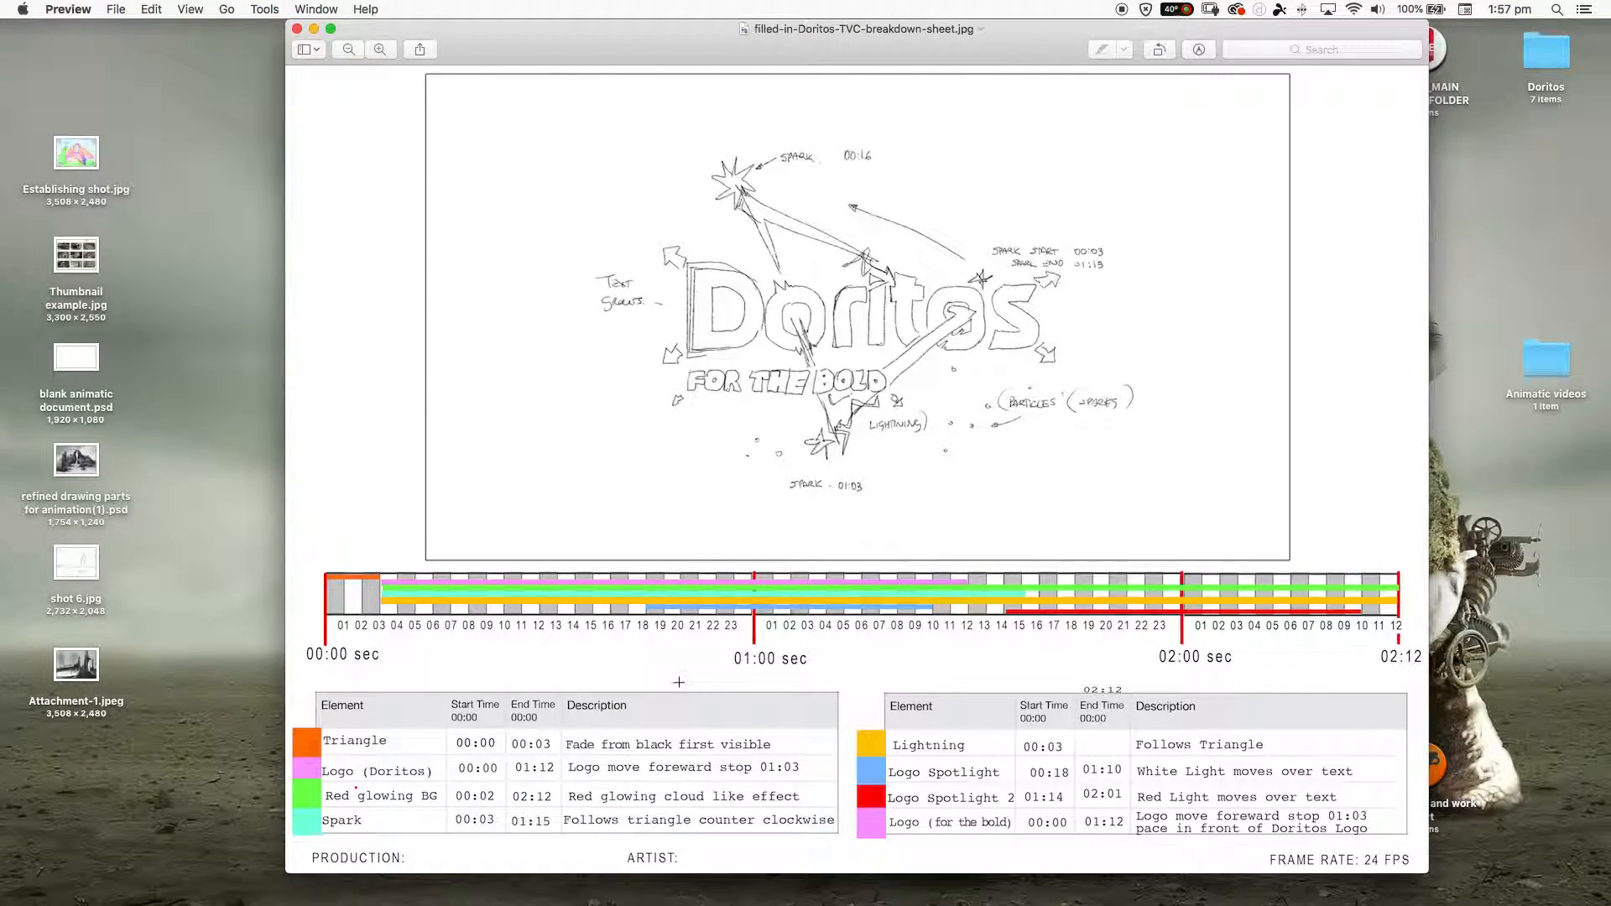
left_click_drag(678, 32, 790, 35)
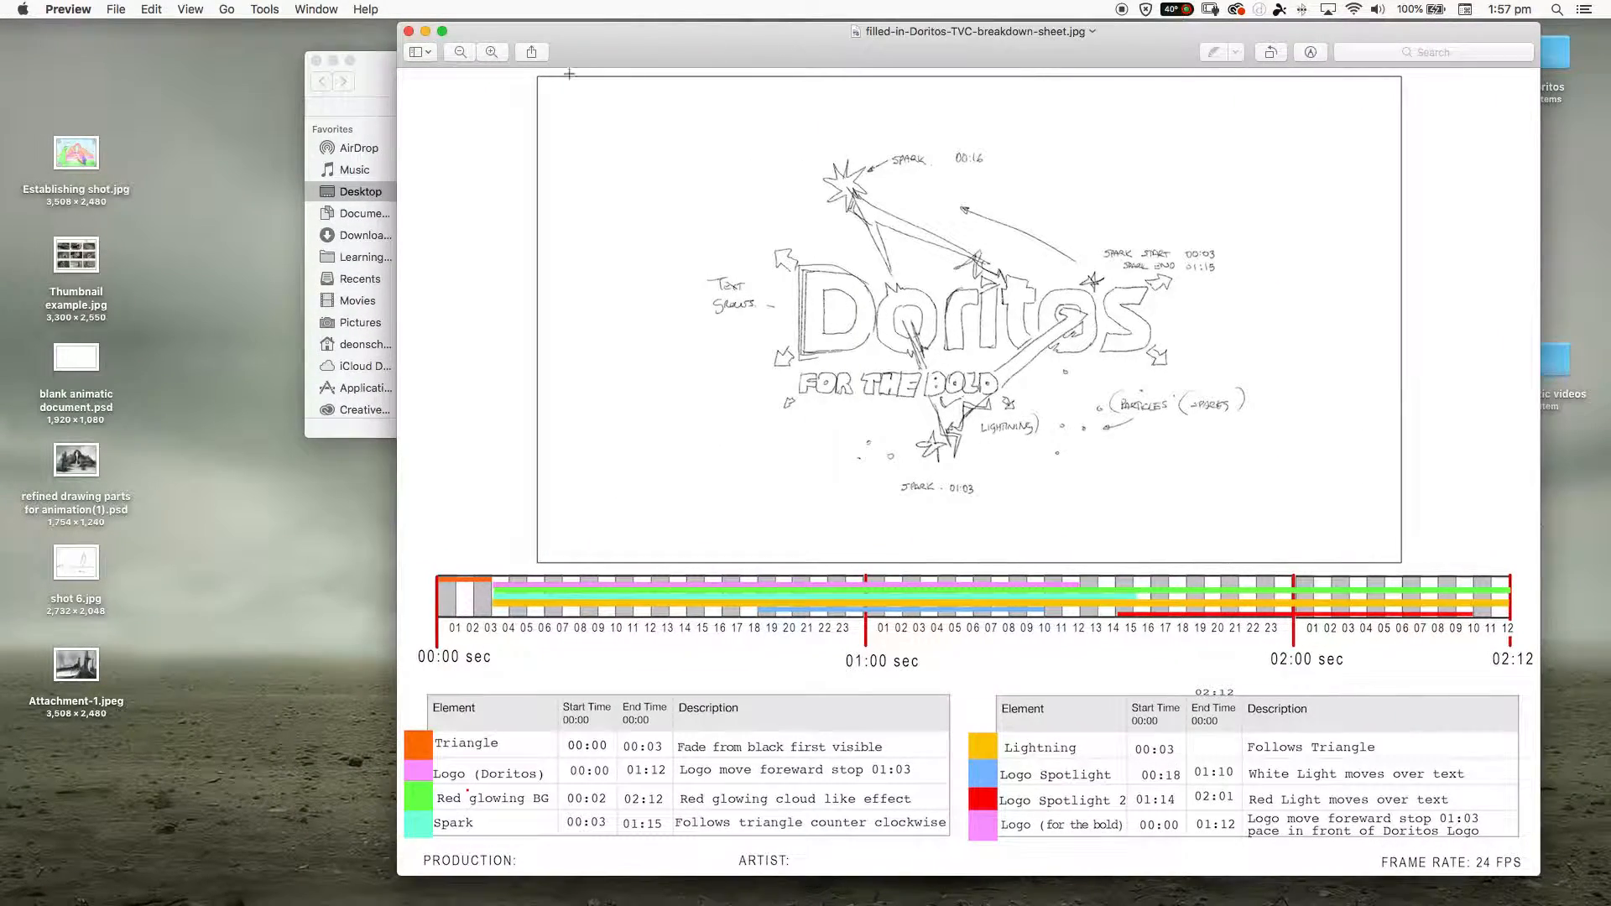
left_click_drag(390, 102, 164, 90)
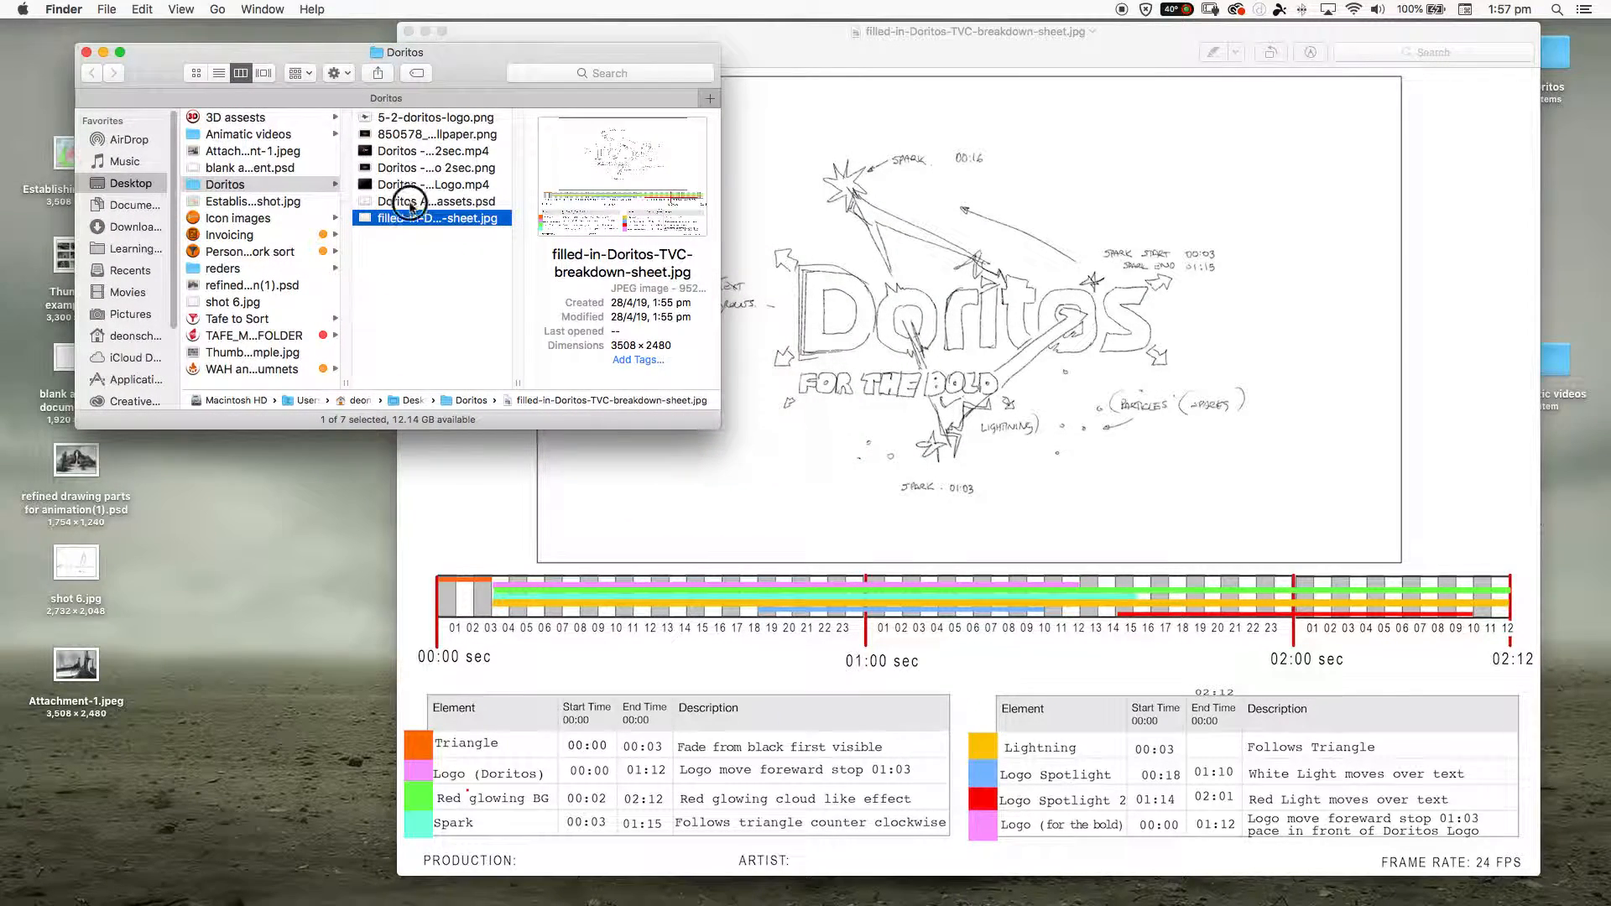
- Play Doritos - Endtag Logo.mp4 in a quick preview to review the animation, then close the preview
left_click(412, 198)
left_click(404, 168)
left_click(399, 152)
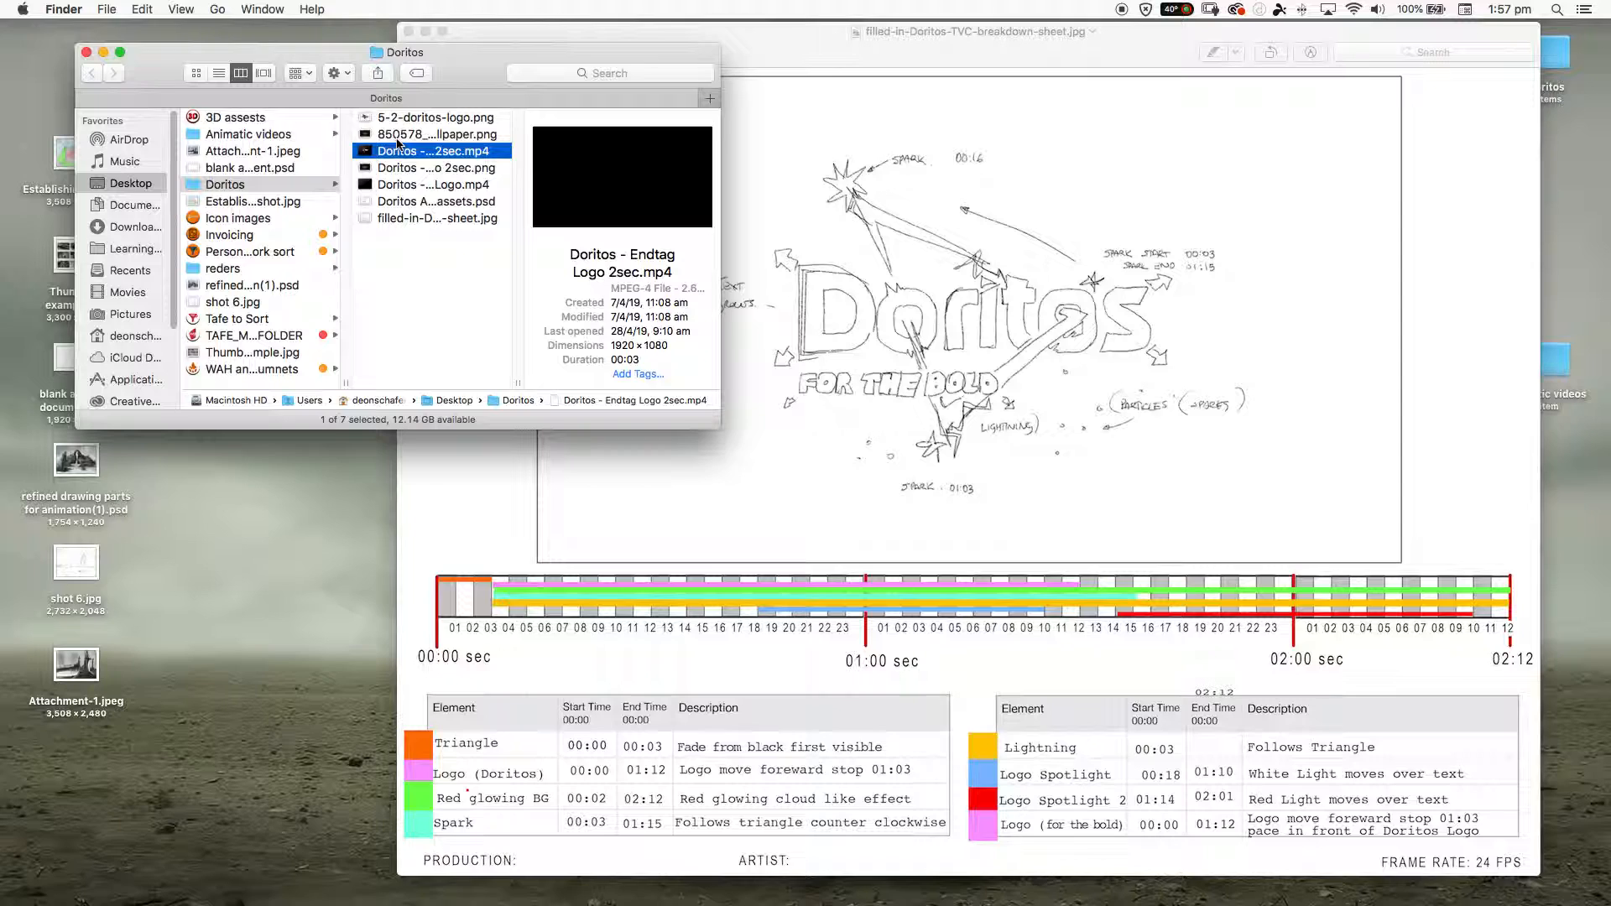
left_click(401, 185)
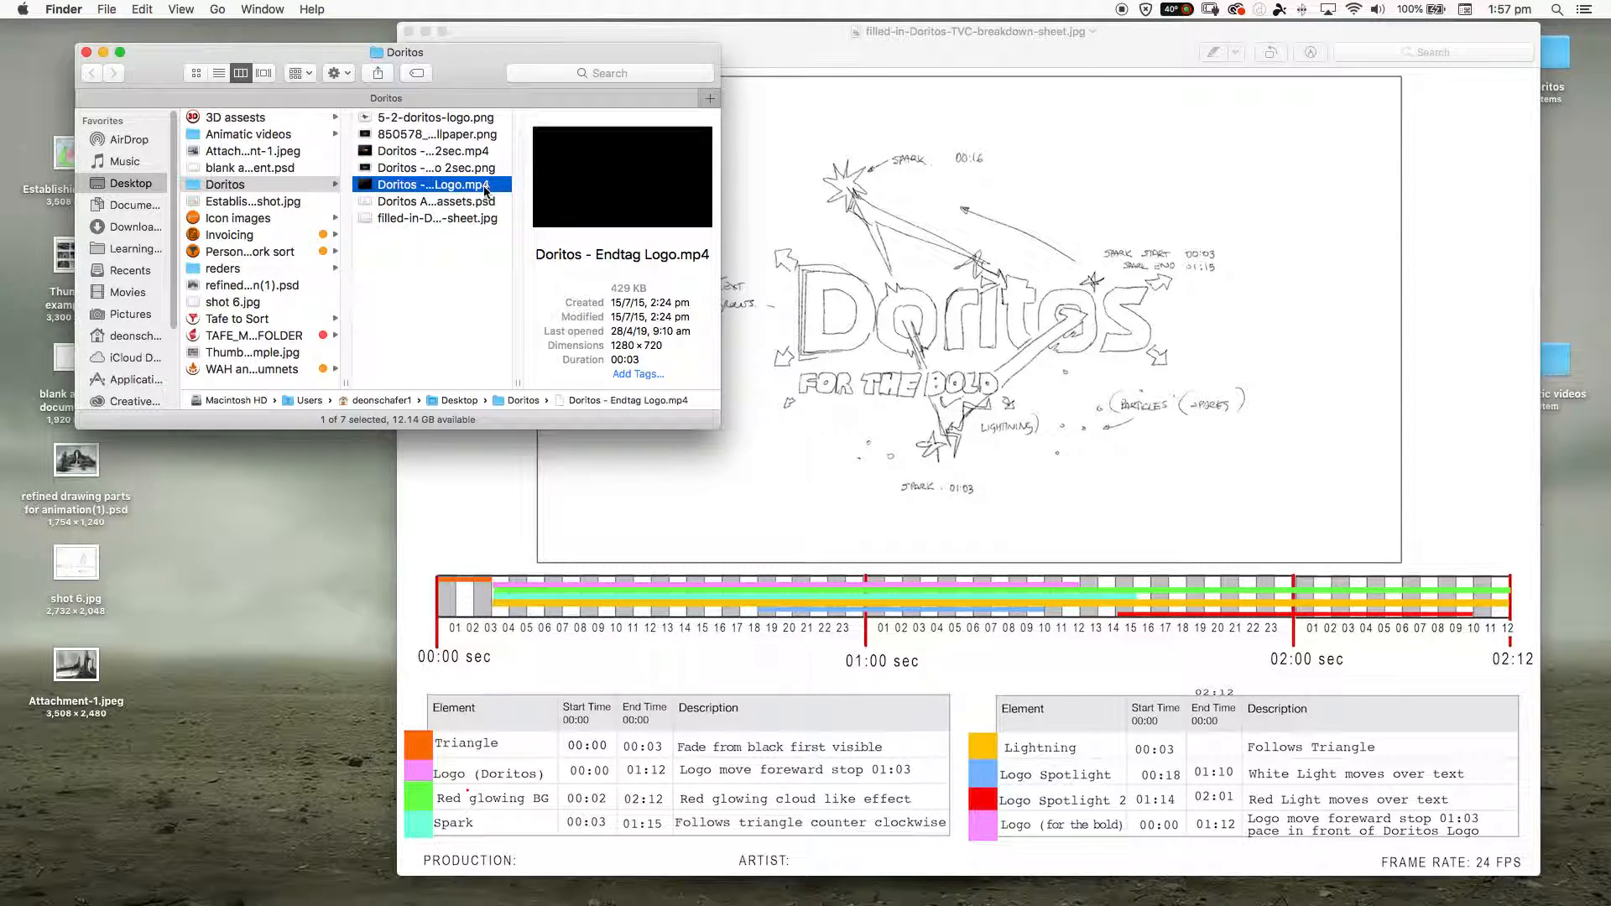
key("space")
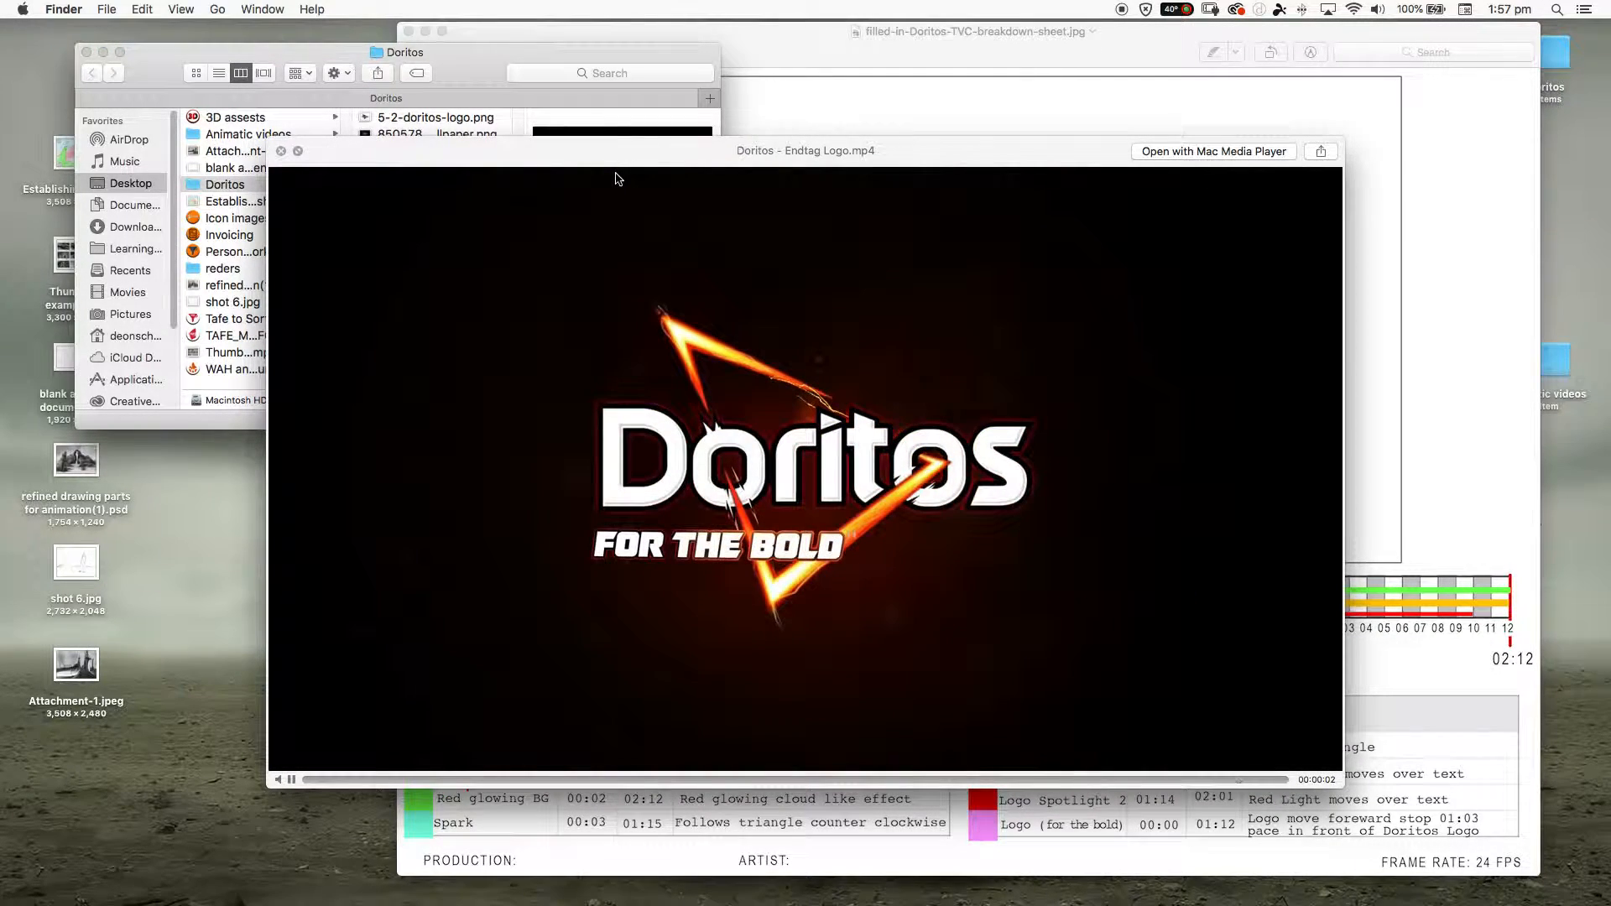
key("space")
key("space")
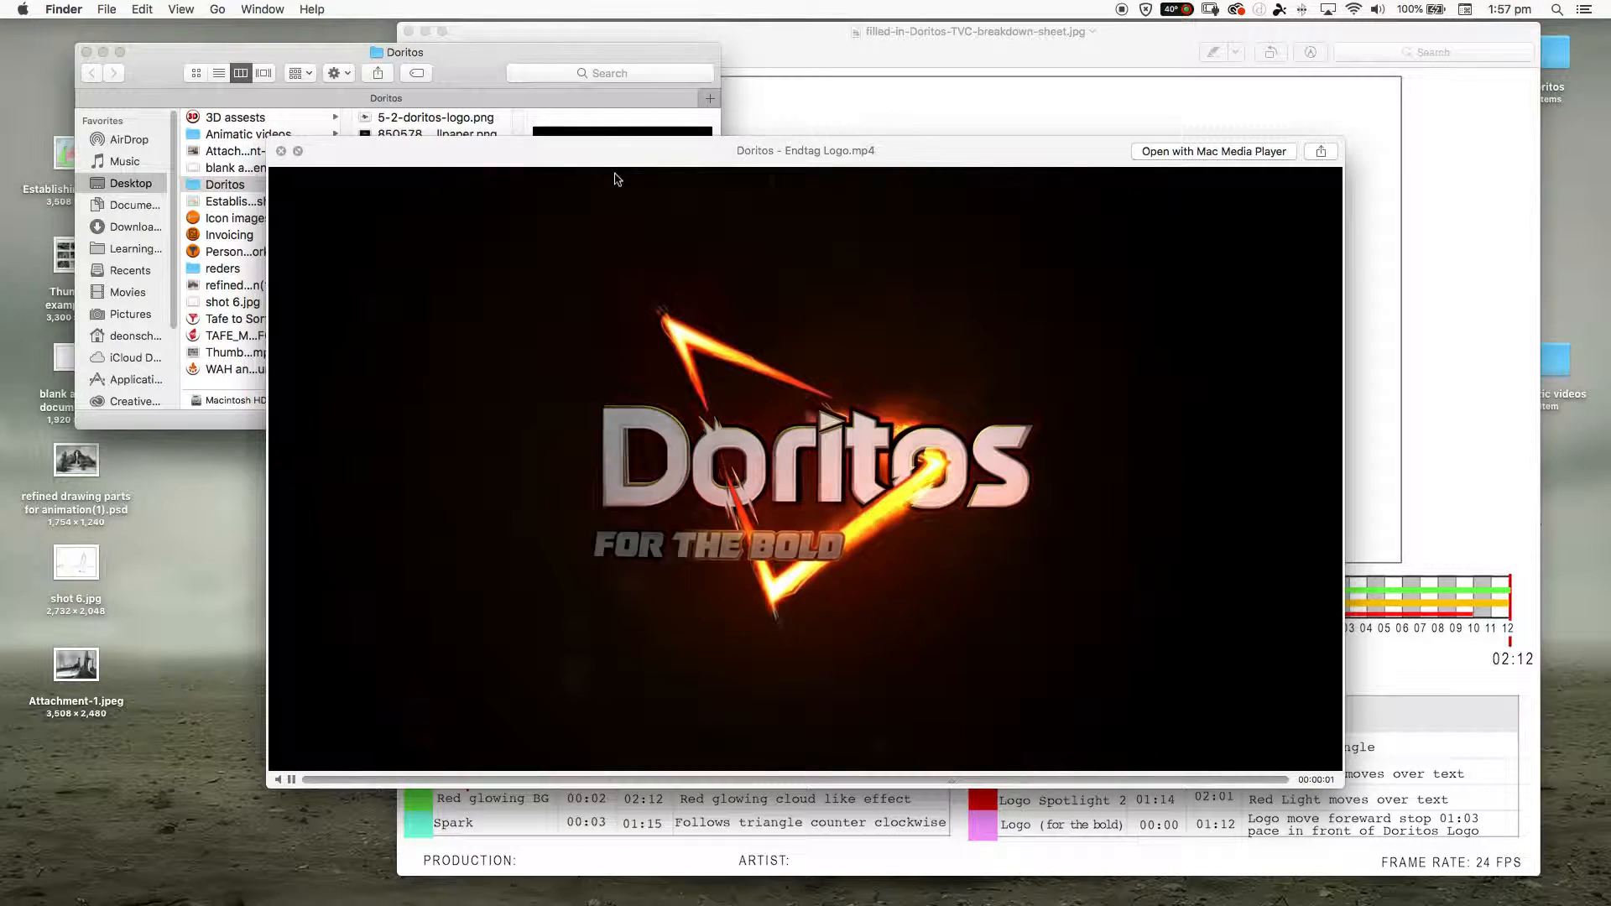
left_click(460, 75)
left_click(282, 152)
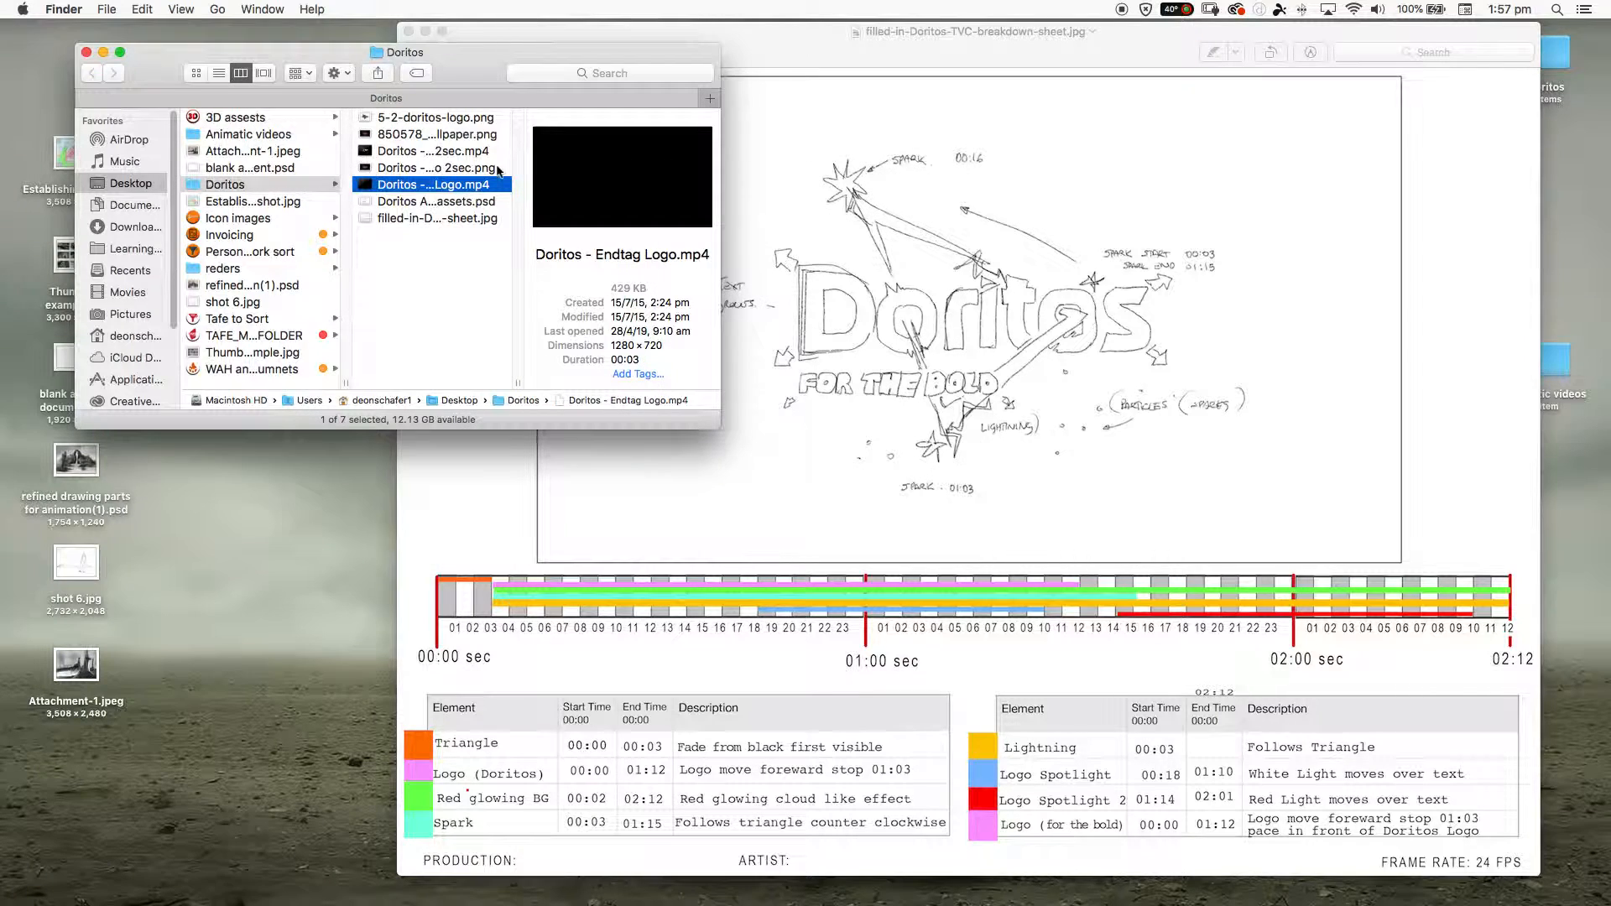
- Move the Doritos folder window clear of the sketch and open Doritos - Endtag Logo.mp4 in QuickTime Player
left_click_drag(456, 80, 400, 63)
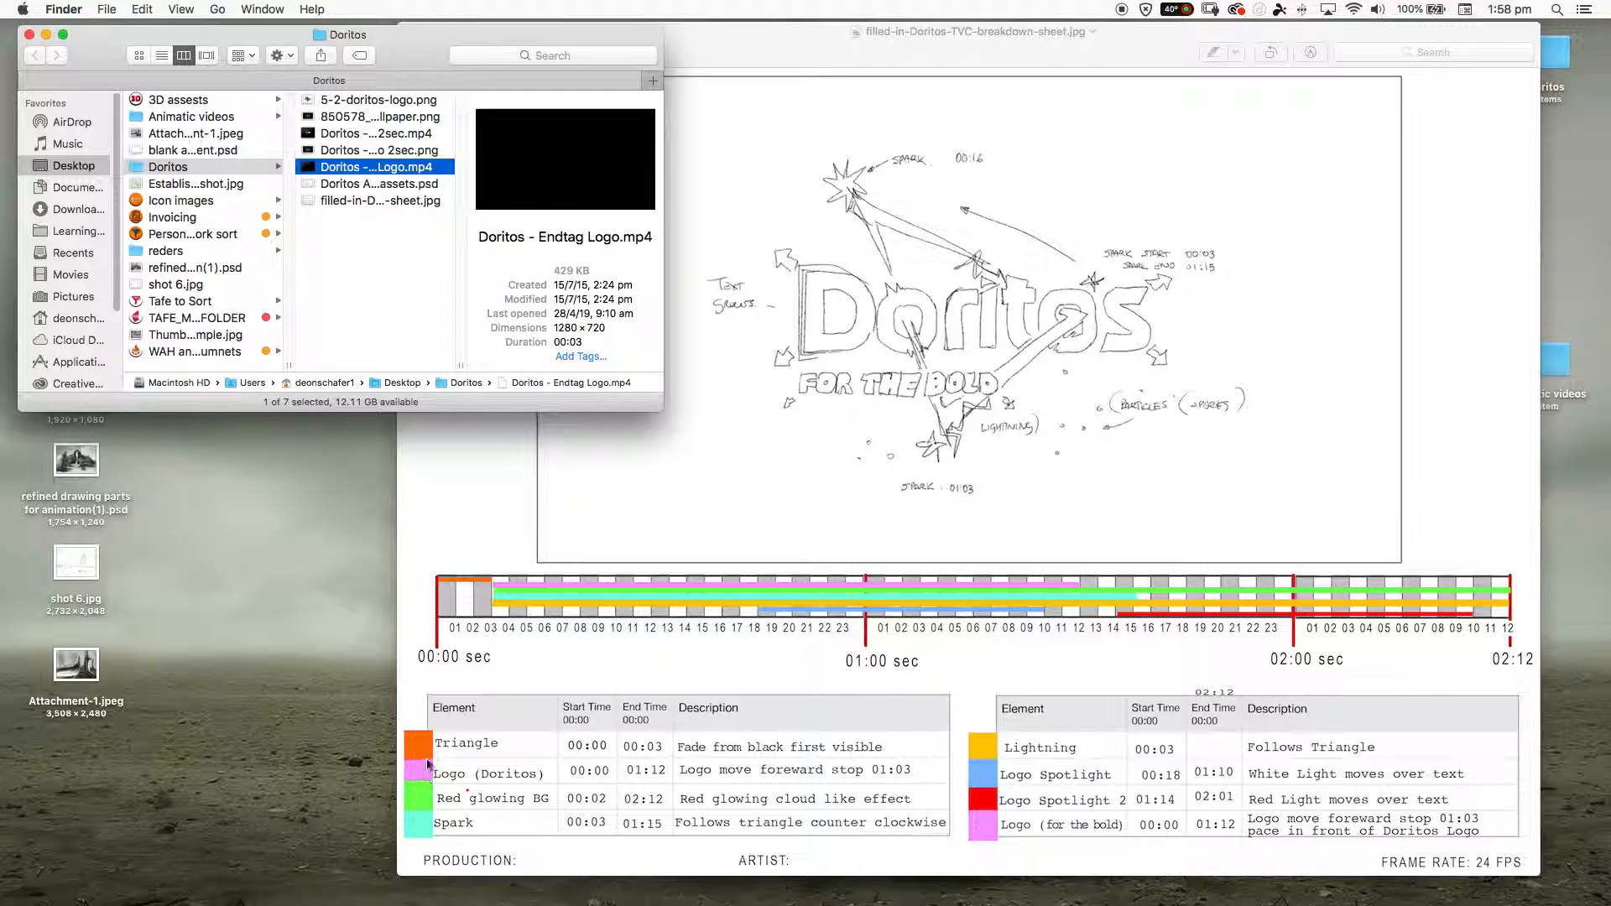
left_click(606, 740)
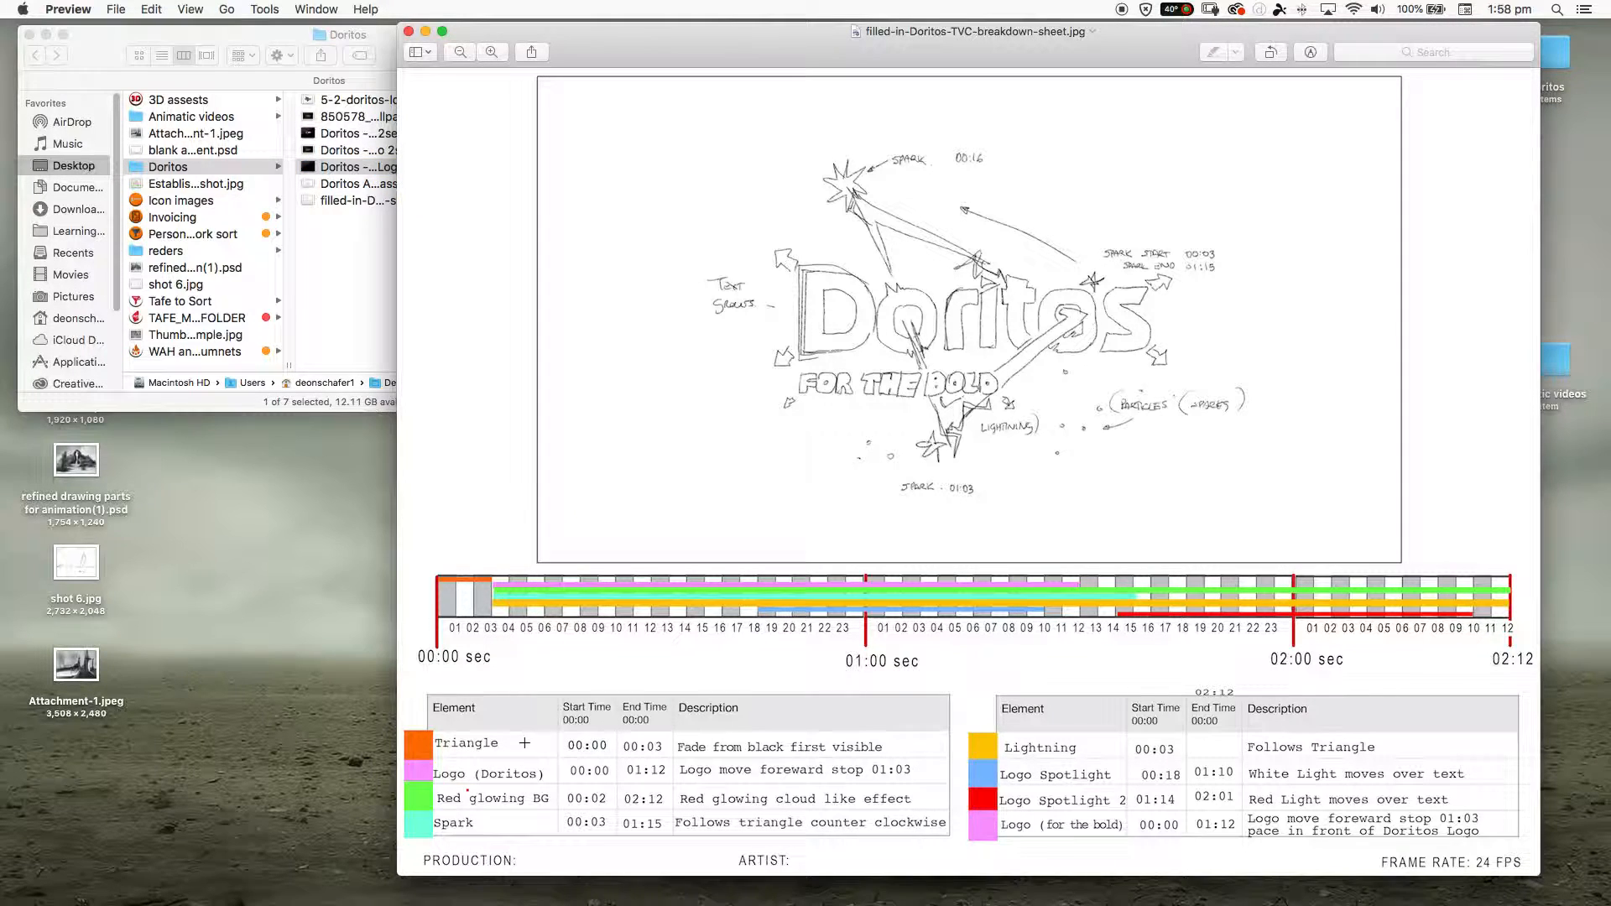
left_click(342, 173)
right_click(342, 172)
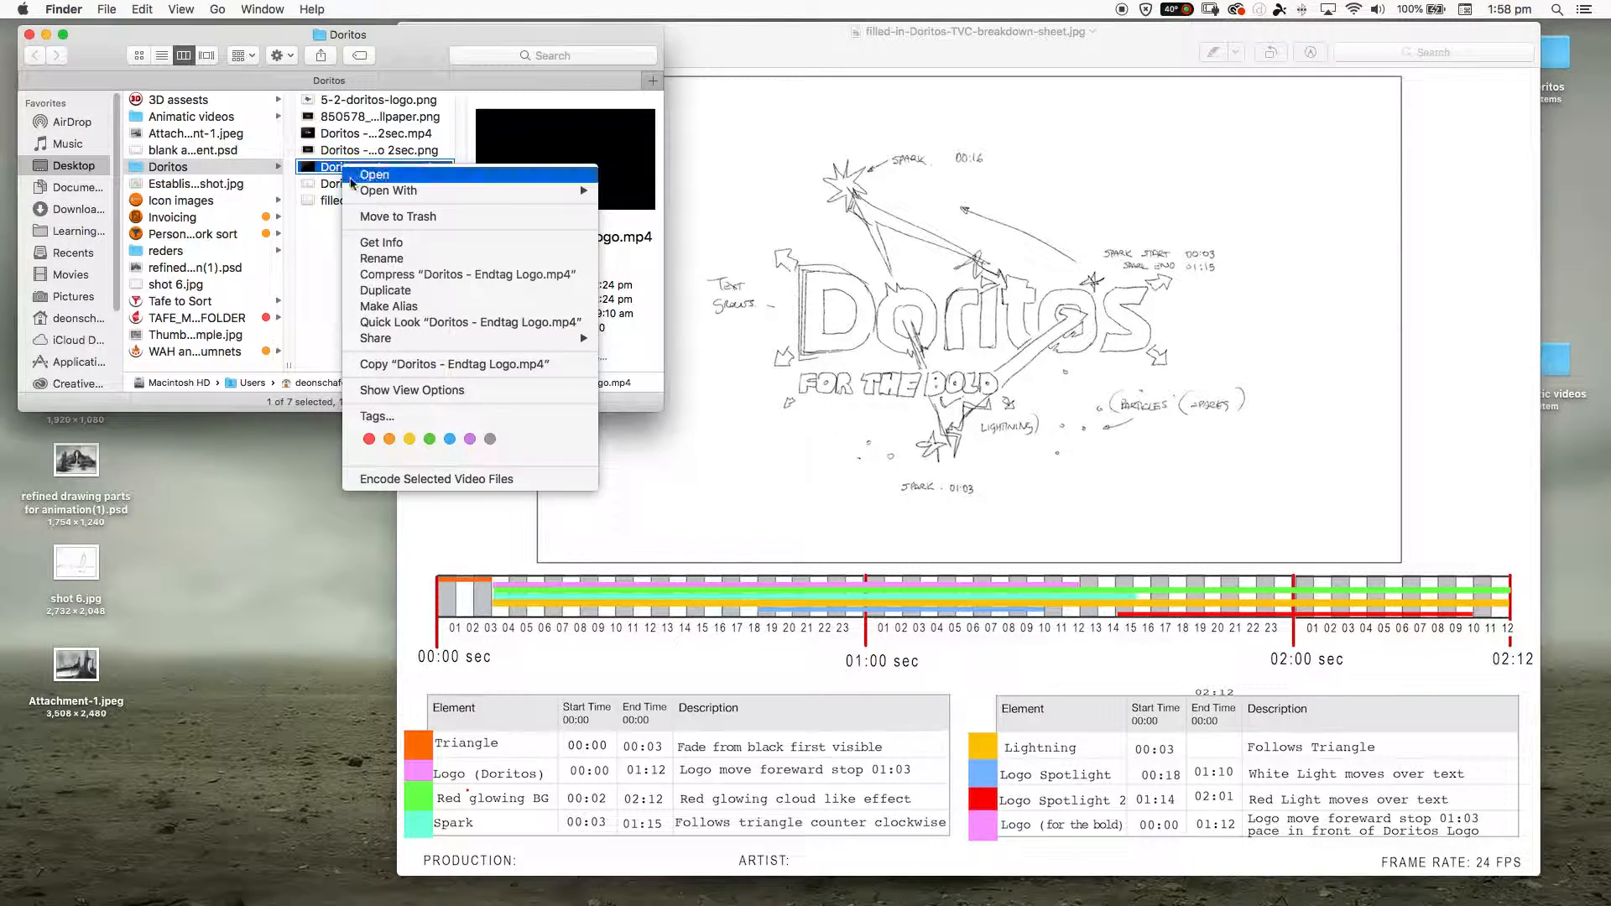
mouse_move(470, 190)
left_click(705, 219)
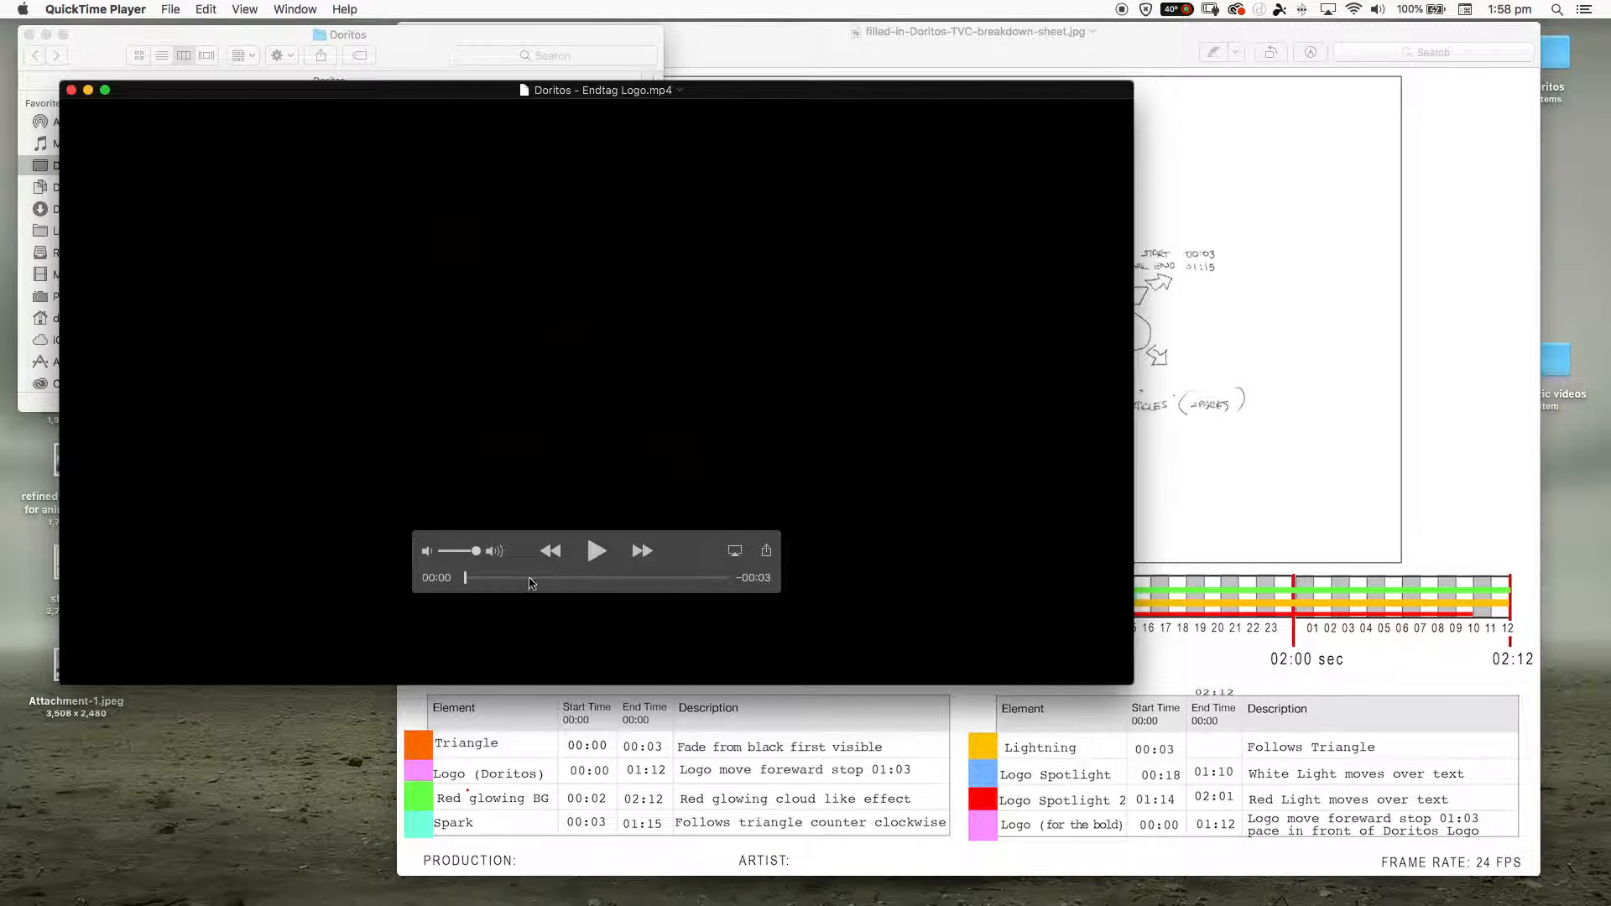
- Scrub through the start of the endtag video and compare it with the element timings on the breakdown sheet
left_click_drag(466, 578, 575, 593)
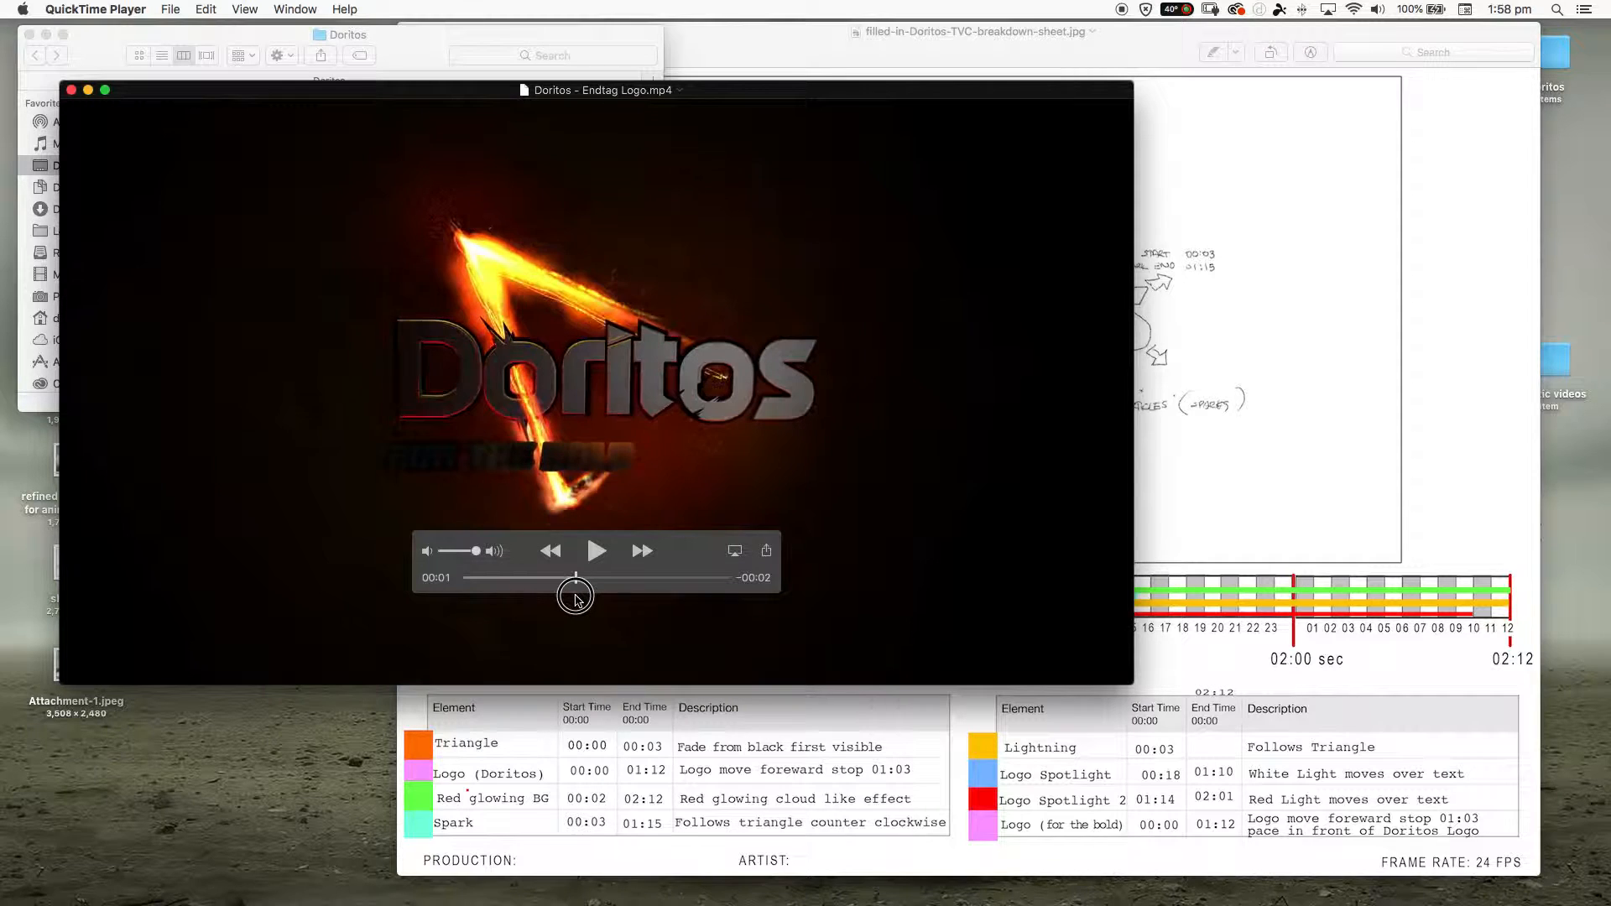
left_click(554, 766)
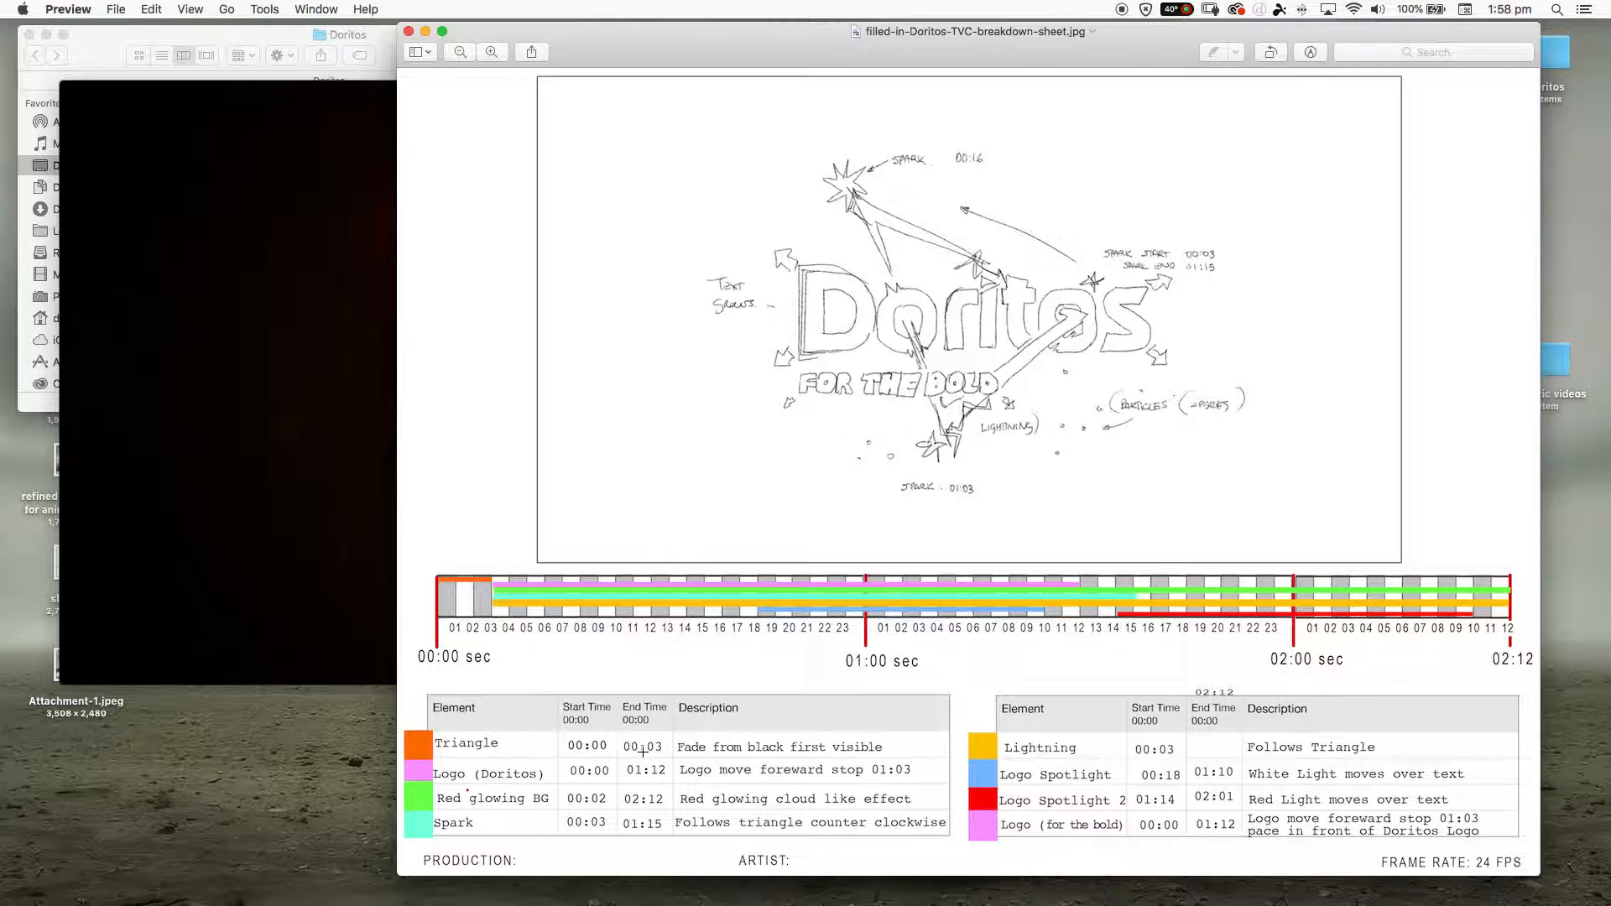
left_click(337, 552)
mouse_move(492, 584)
left_mouse_down()
mouse_move(461, 583)
mouse_move(477, 590)
left_mouse_up()
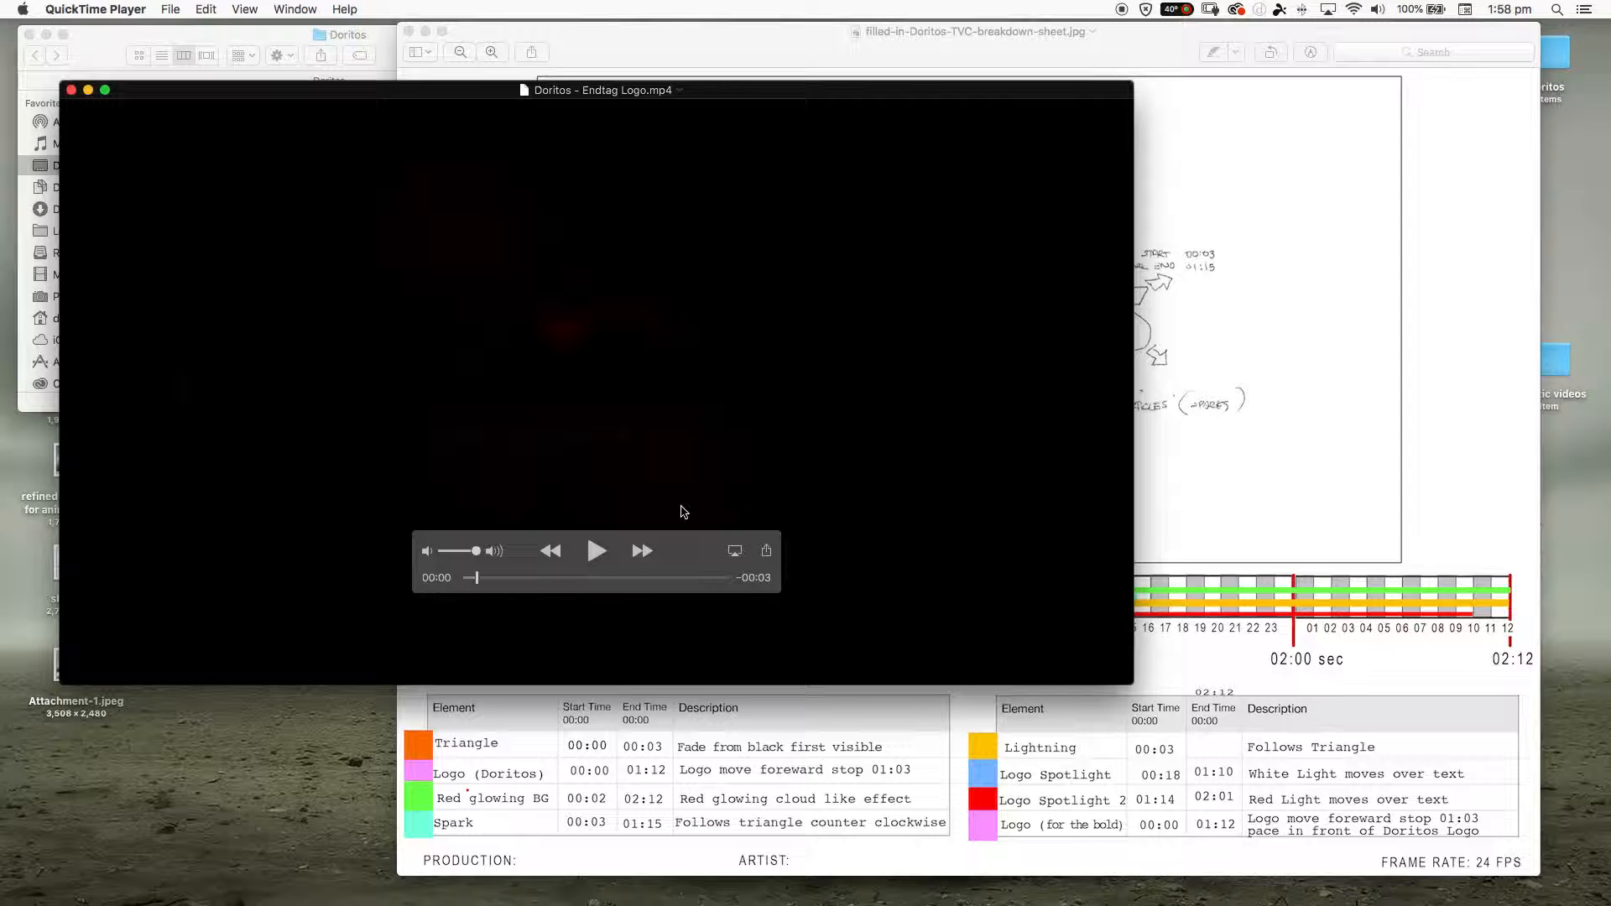
left_click(502, 787)
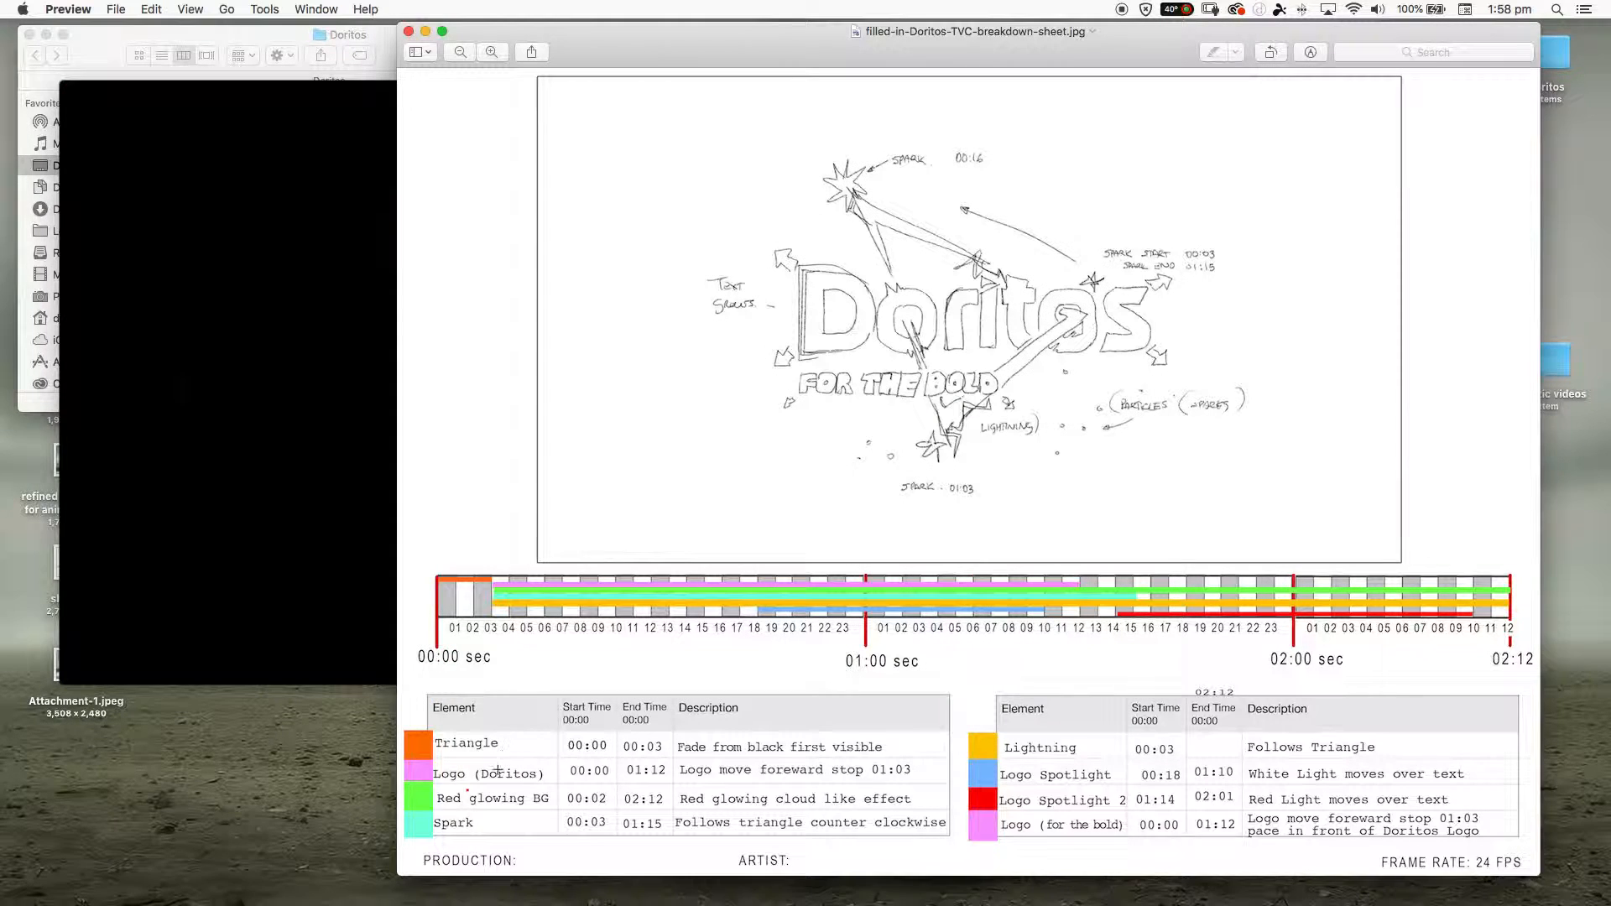
left_click(307, 585)
- Scrub back and forth through the endtag video to examine the triangle, lightning and spotlight effects on the logo
left_click_drag(484, 581, 663, 579)
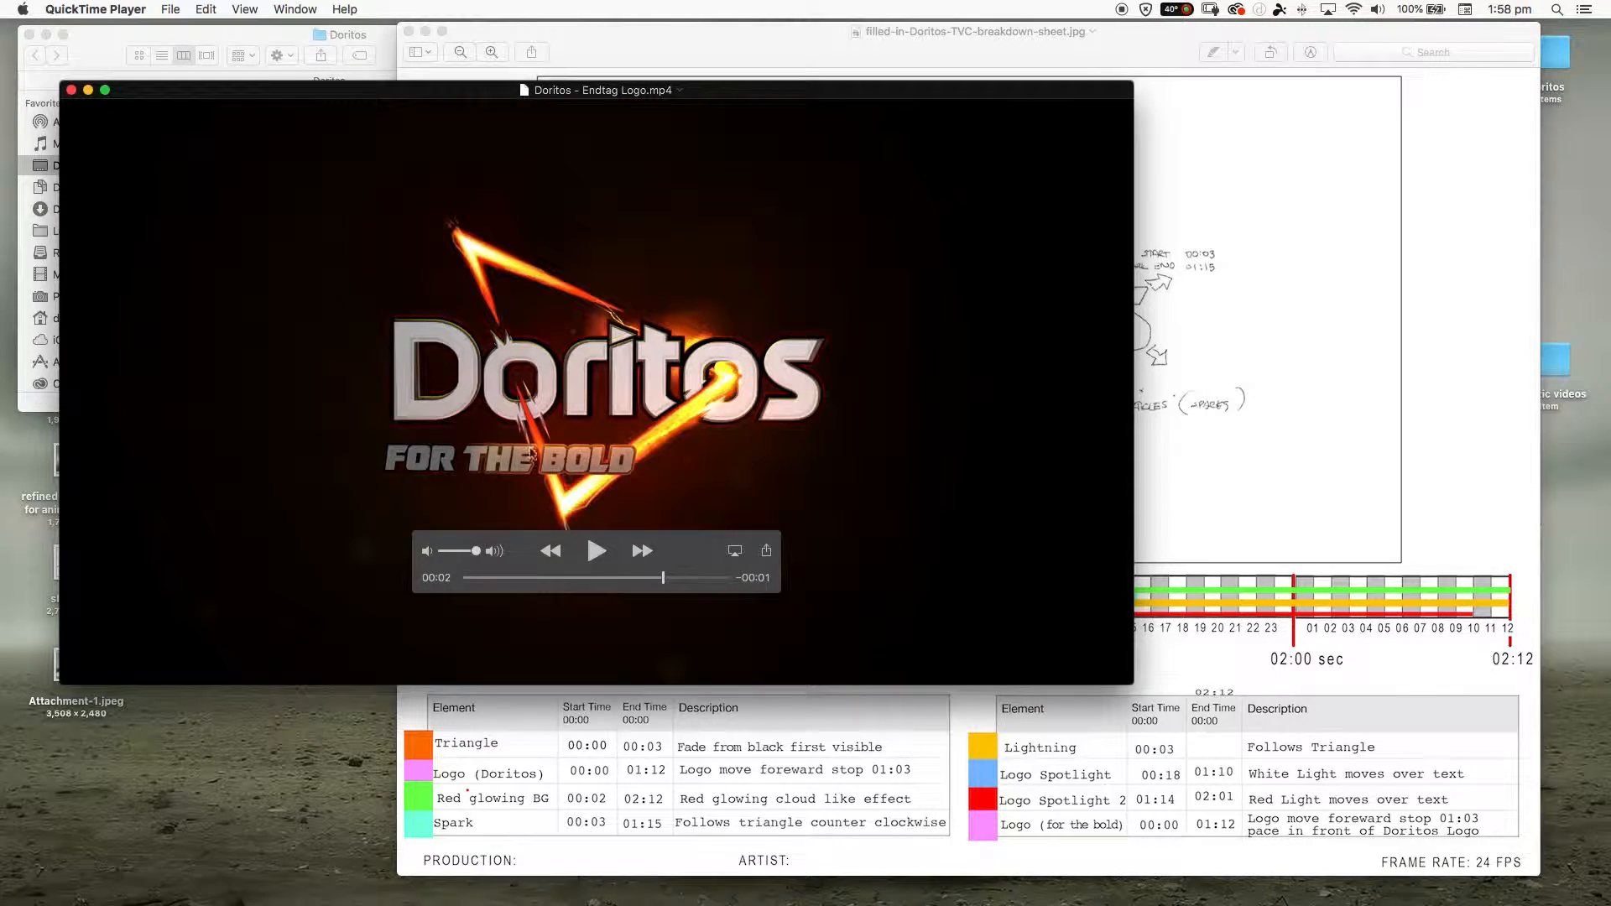
left_click_drag(662, 581, 518, 584)
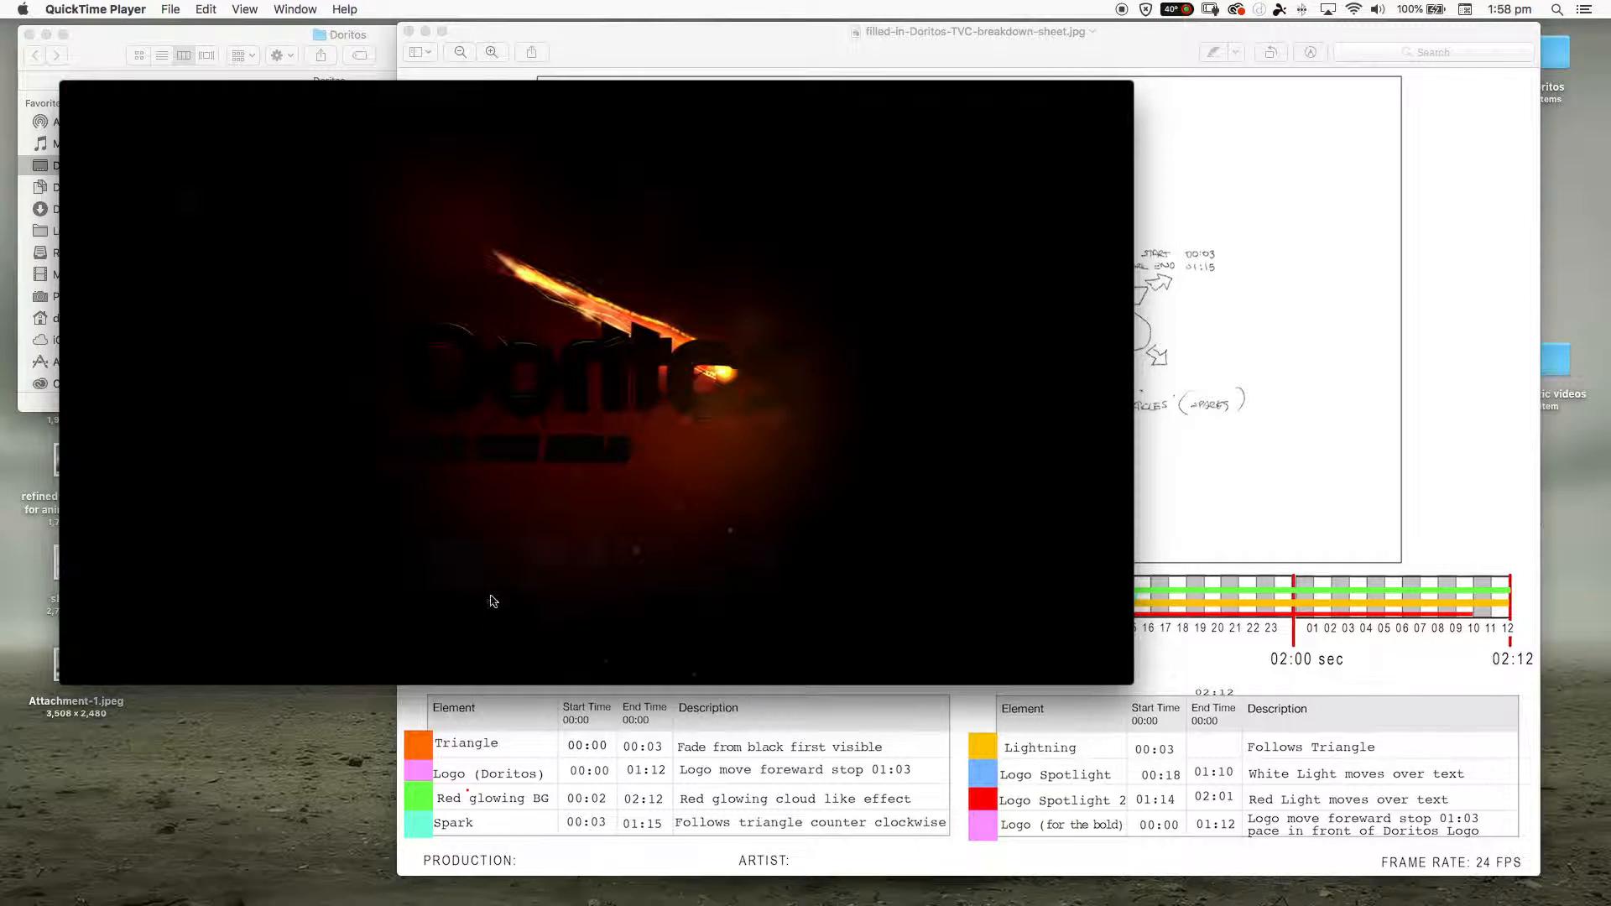
left_click_drag(518, 579, 655, 591)
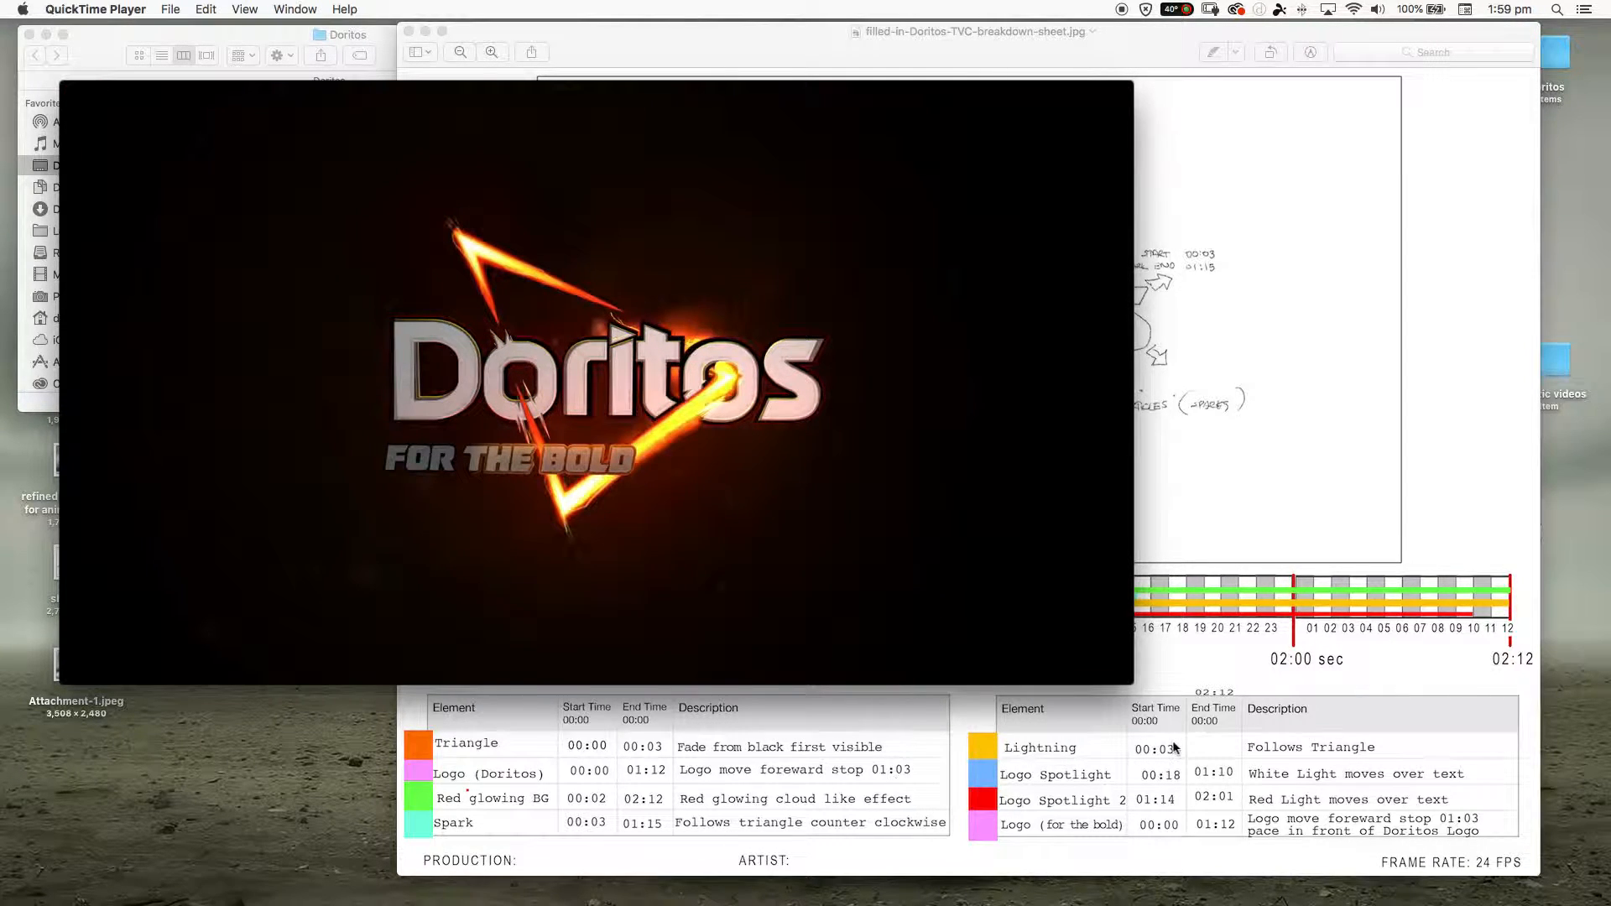
left_click_drag(655, 578, 595, 579)
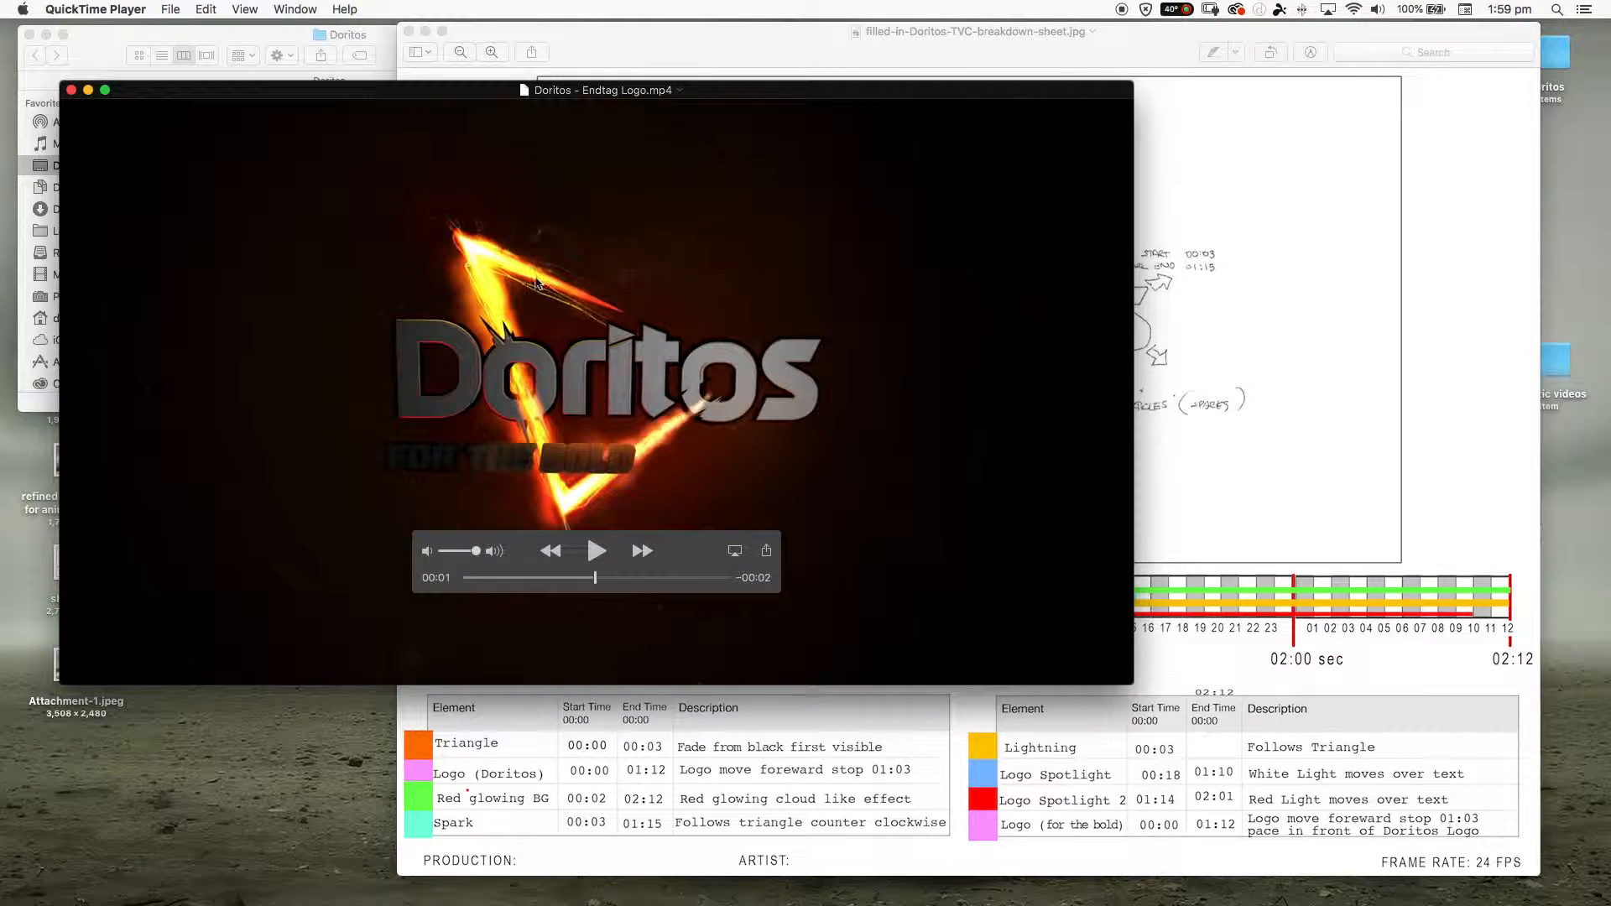
mouse_move(609, 579)
left_mouse_down()
mouse_move(640, 577)
mouse_move(605, 578)
left_mouse_up()
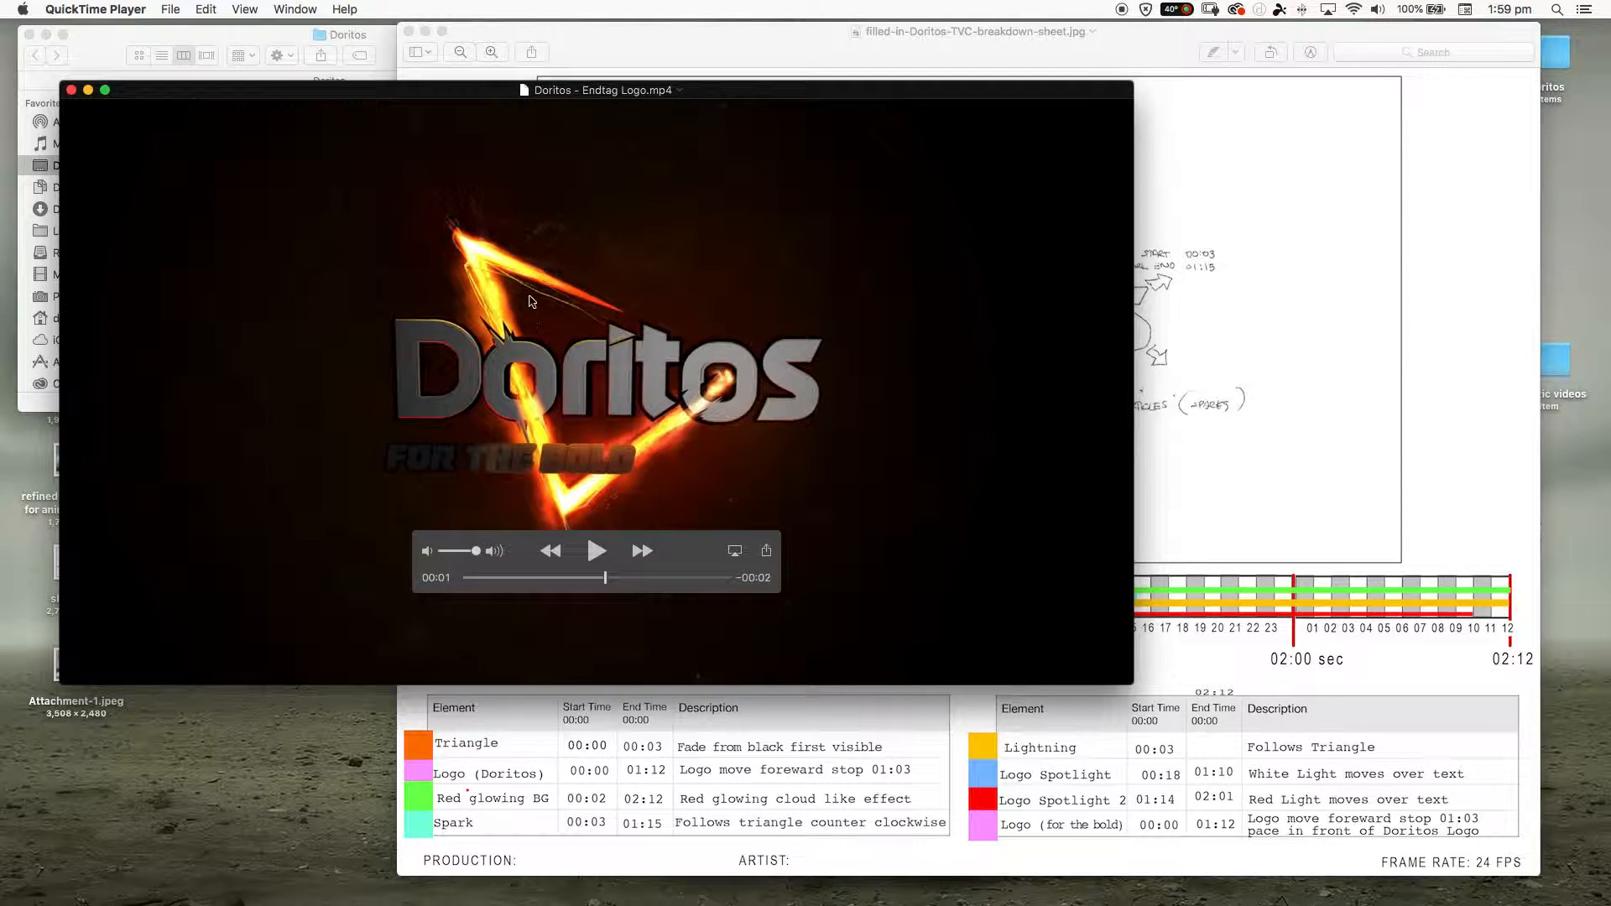
mouse_move(606, 578)
left_mouse_down()
mouse_move(669, 578)
mouse_move(512, 579)
mouse_move(726, 590)
mouse_move(540, 582)
mouse_move(655, 579)
mouse_move(546, 579)
mouse_move(600, 578)
left_mouse_up()
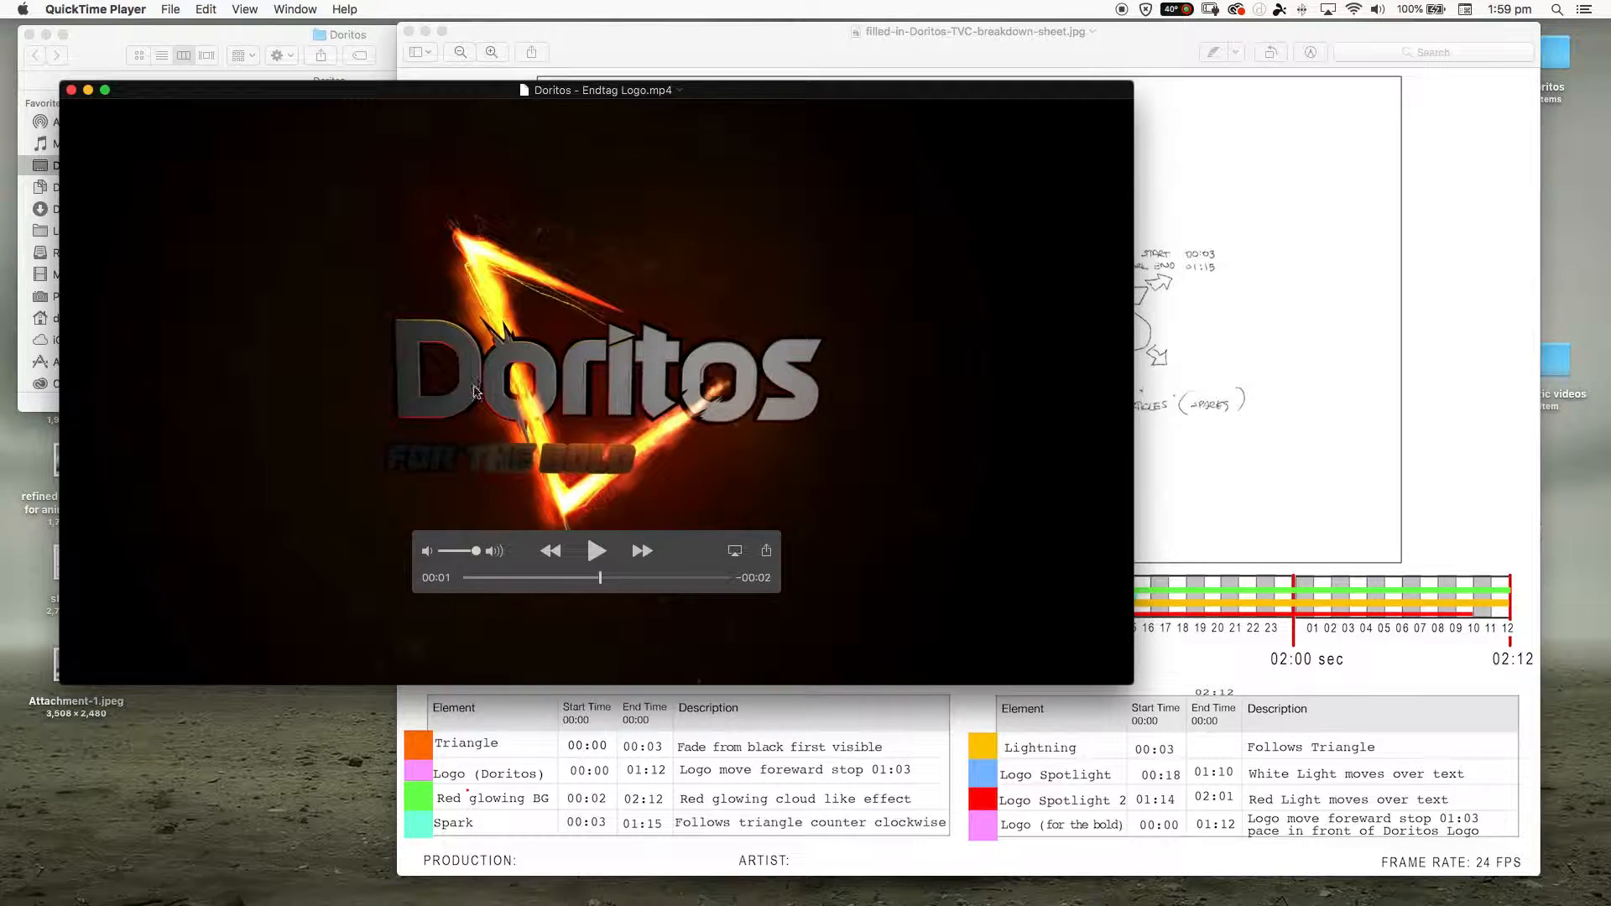
left_click_drag(593, 565, 680, 591)
left_click(564, 585)
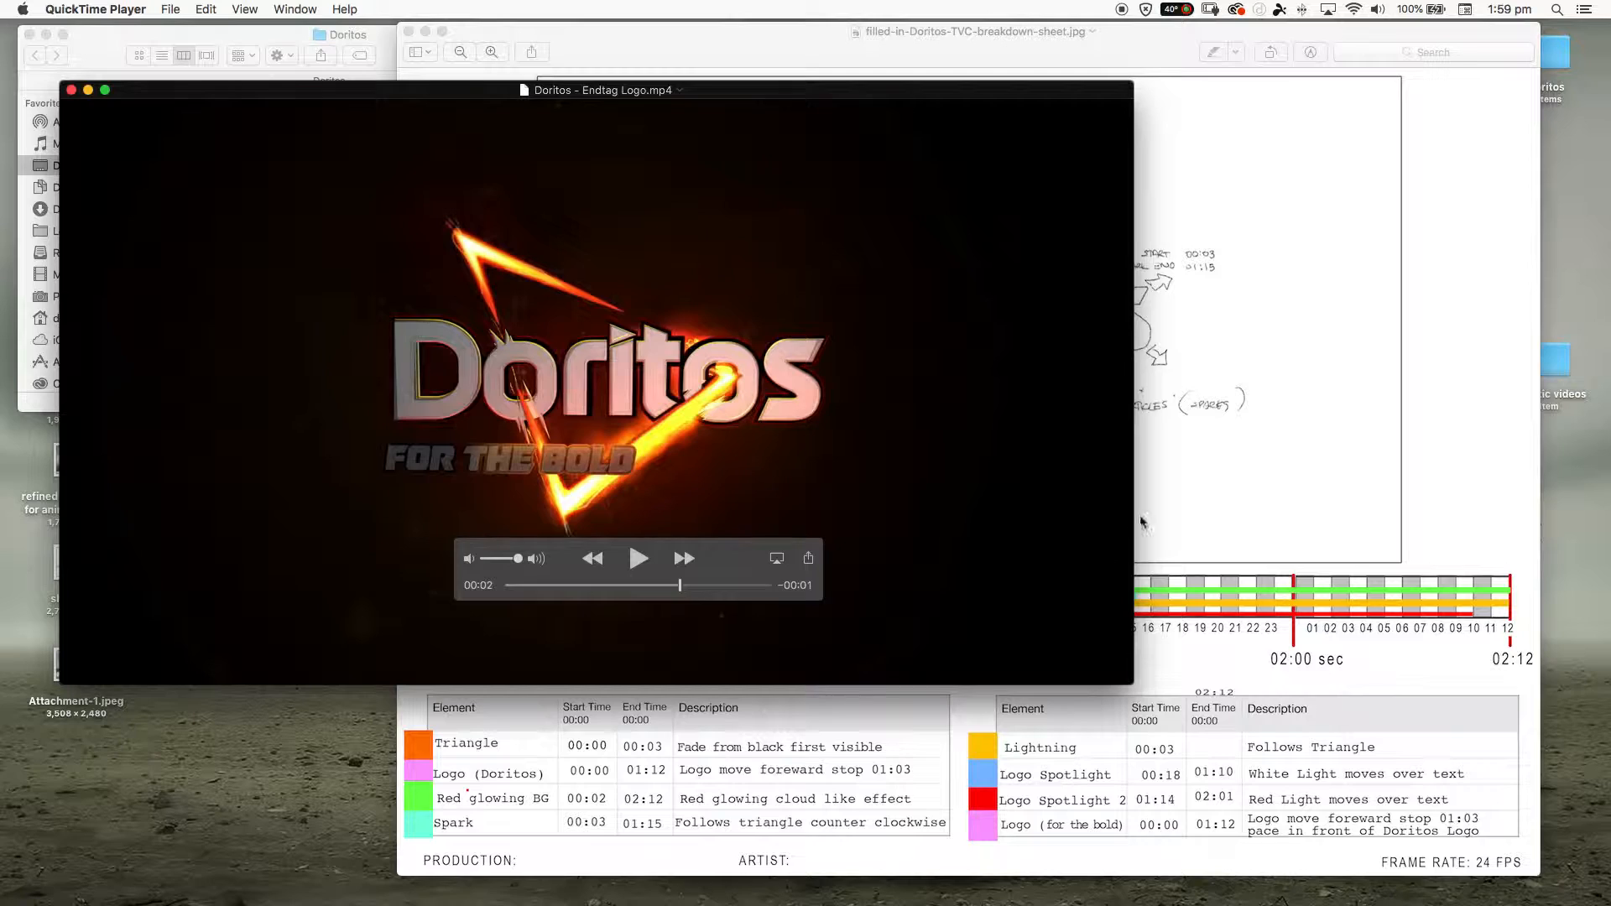
- Close the breakdown sheet and the endtag video, and return to the Doritos folder
left_click(1205, 492)
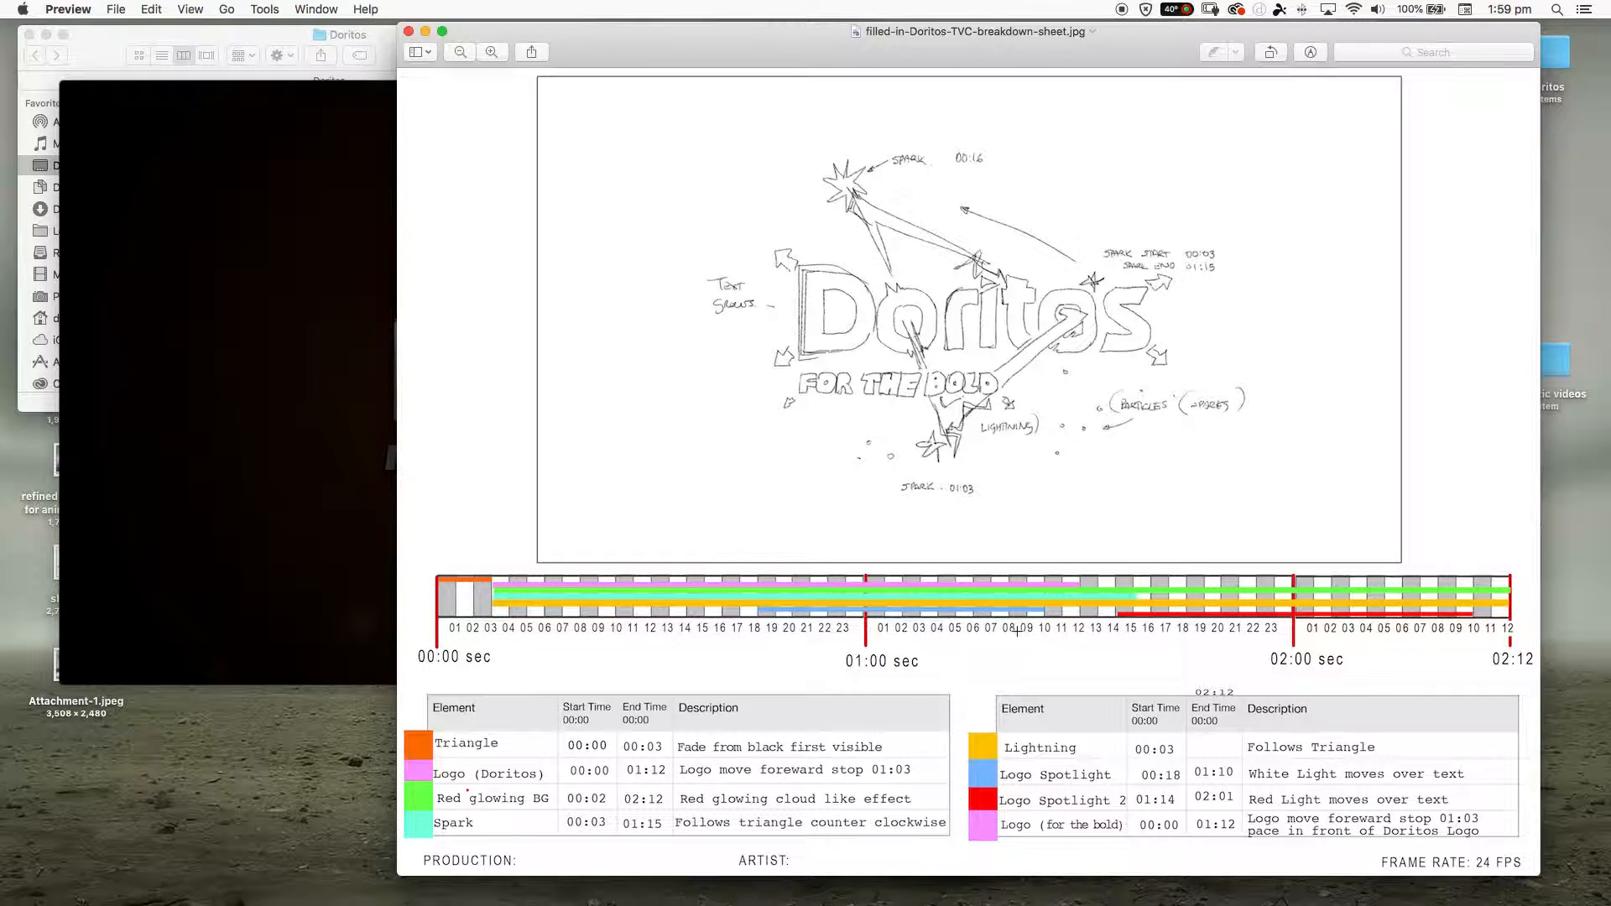
left_click(408, 32)
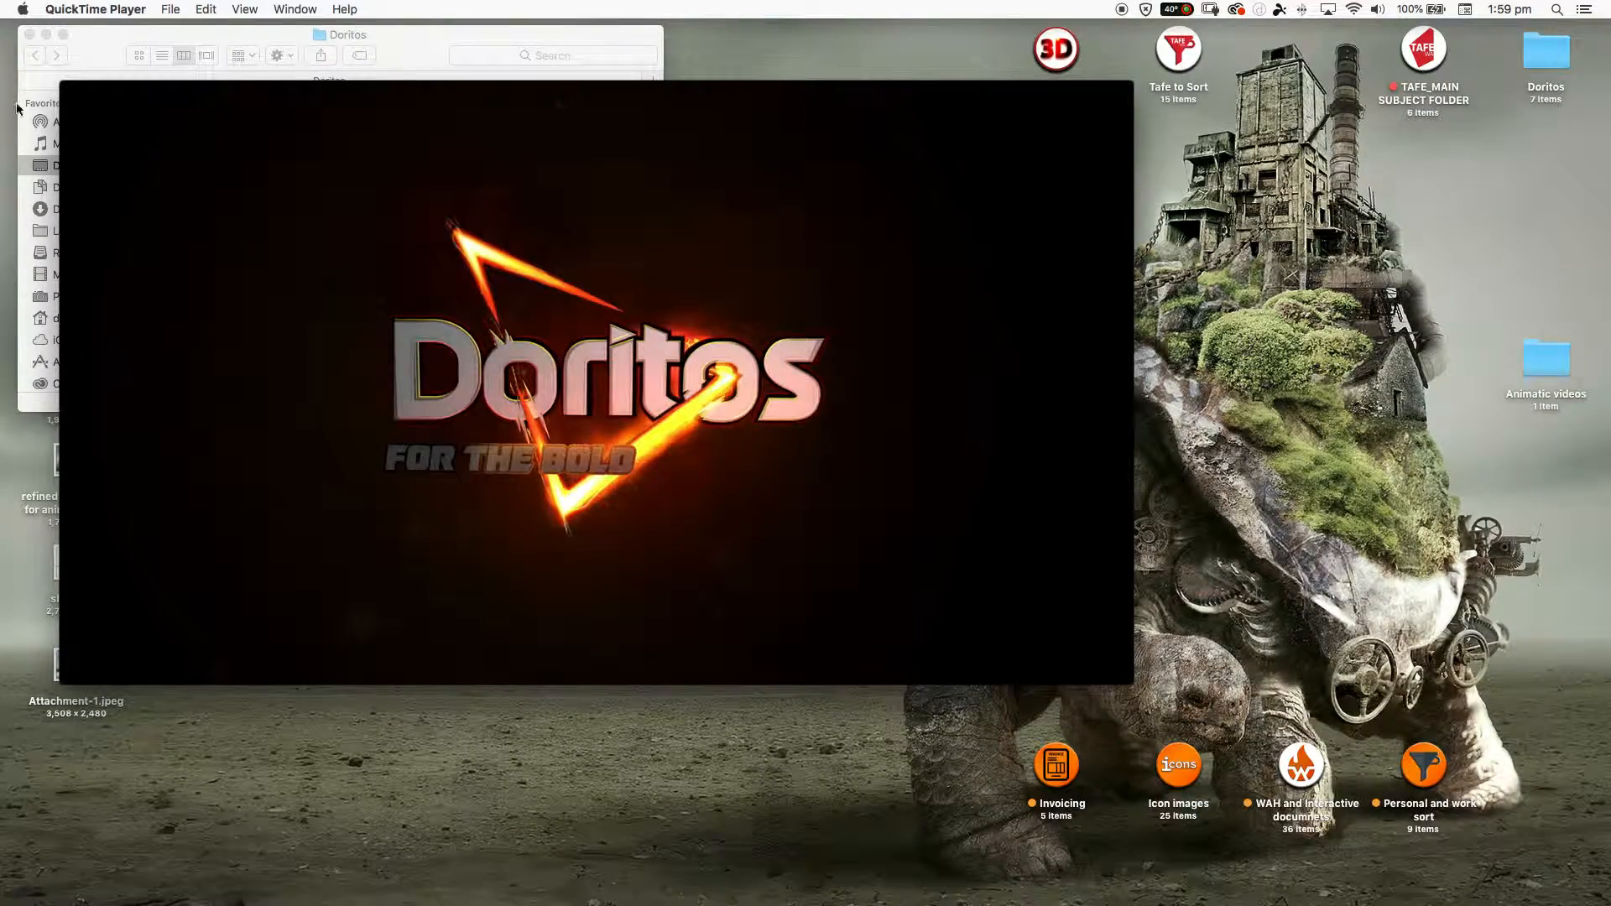
left_click(72, 90)
left_click(352, 342)
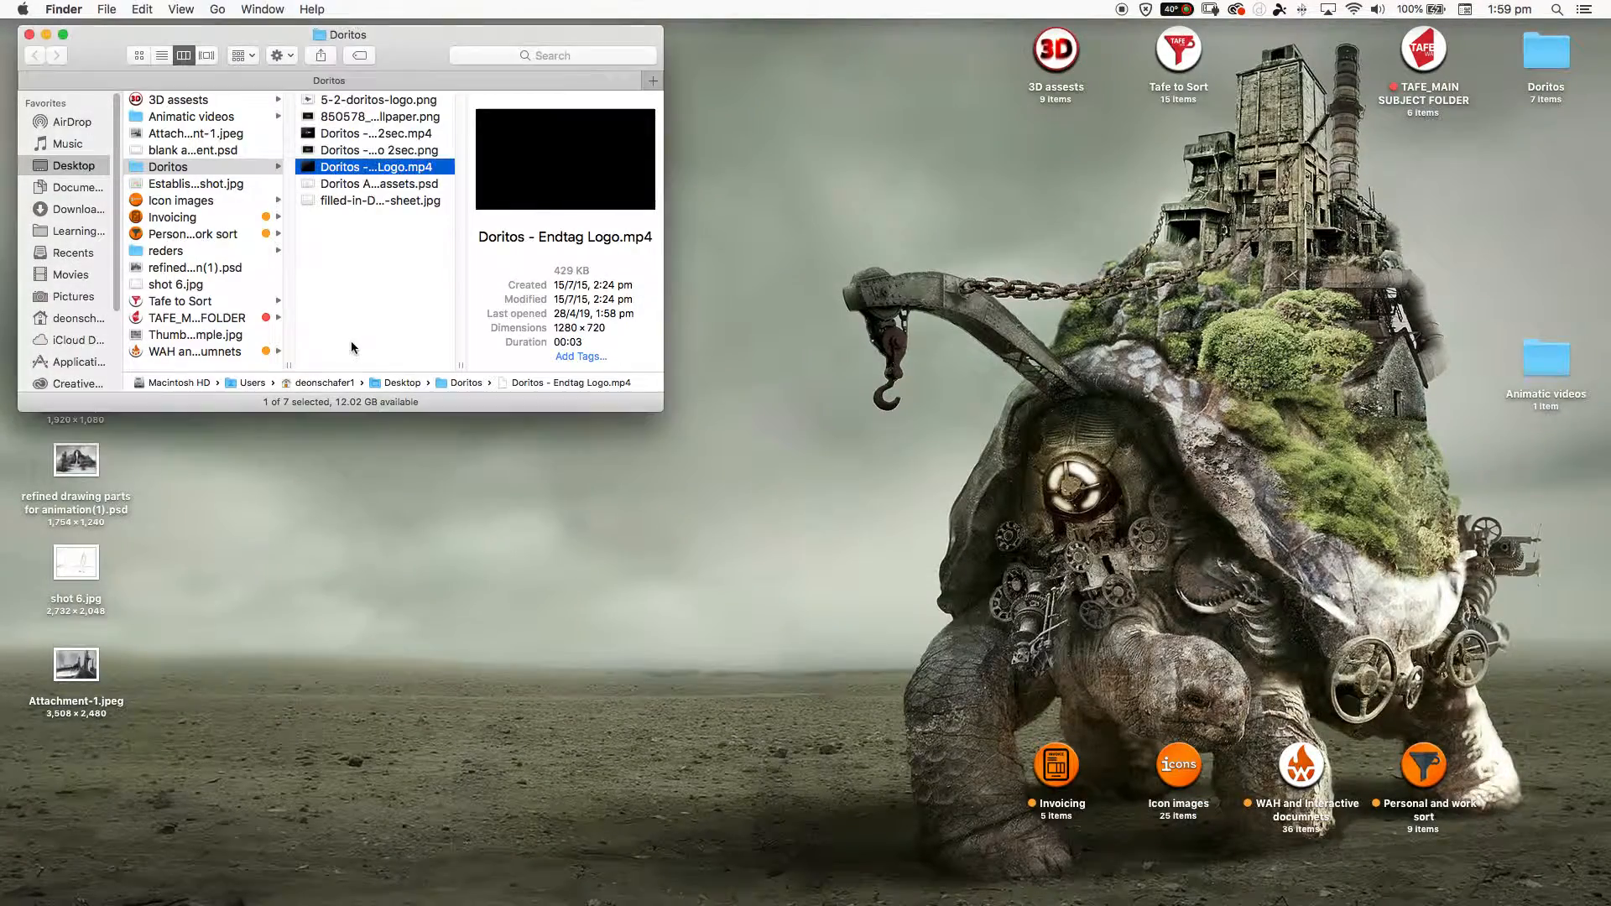
- Open Doritos Animation assets.psd in Photoshop and fit the application window to the screen height
double_click(353, 183)
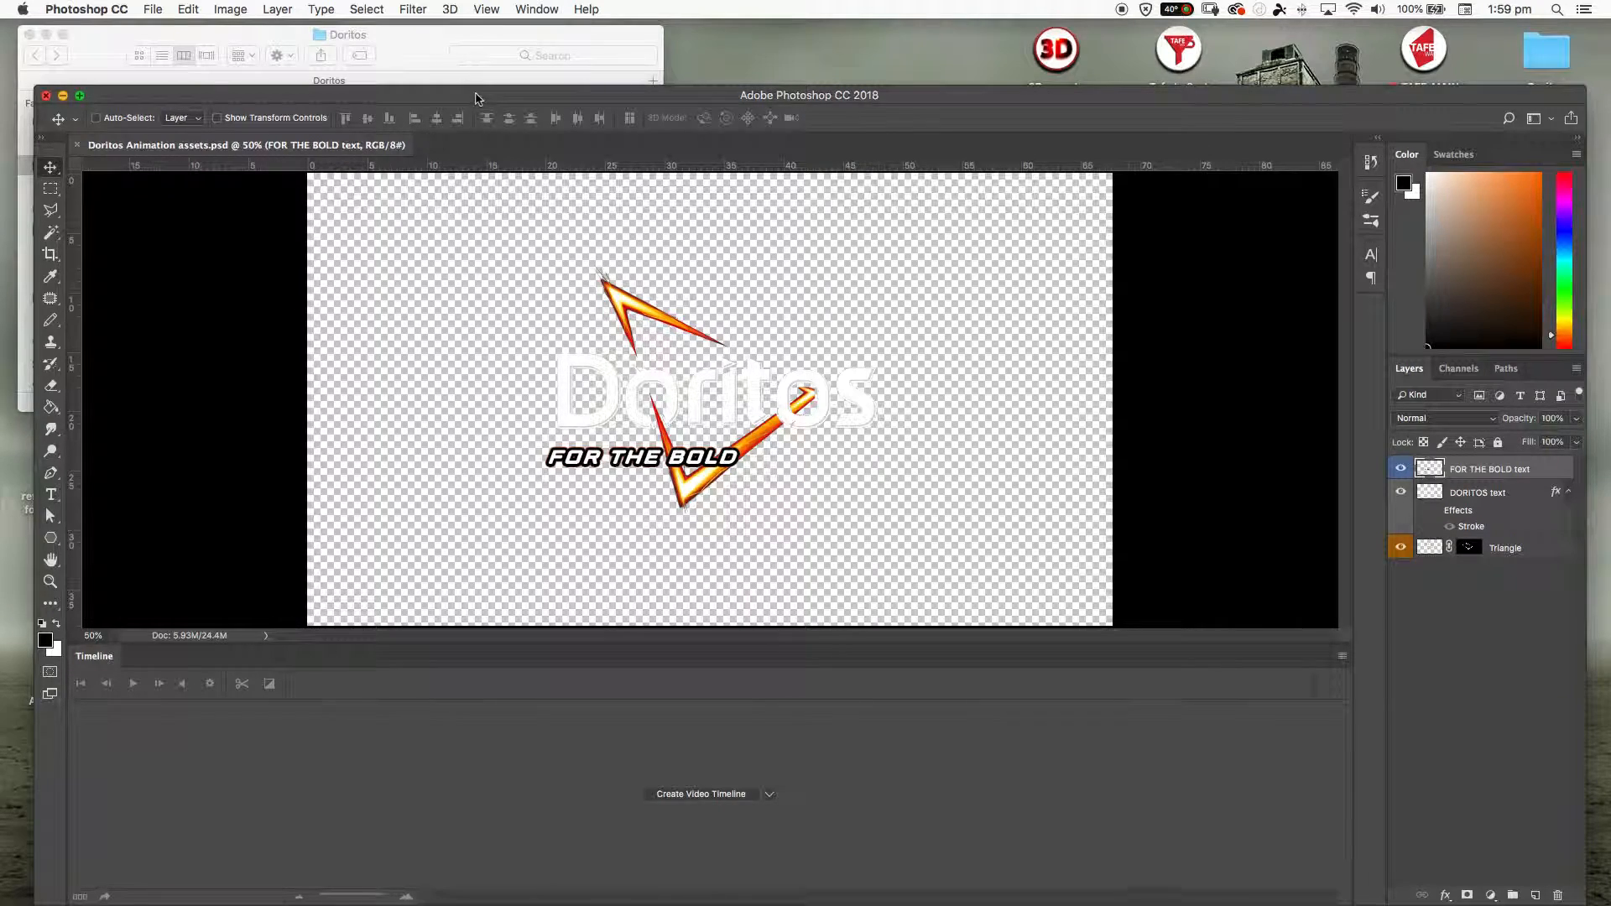
left_click_drag(475, 99, 455, 33)
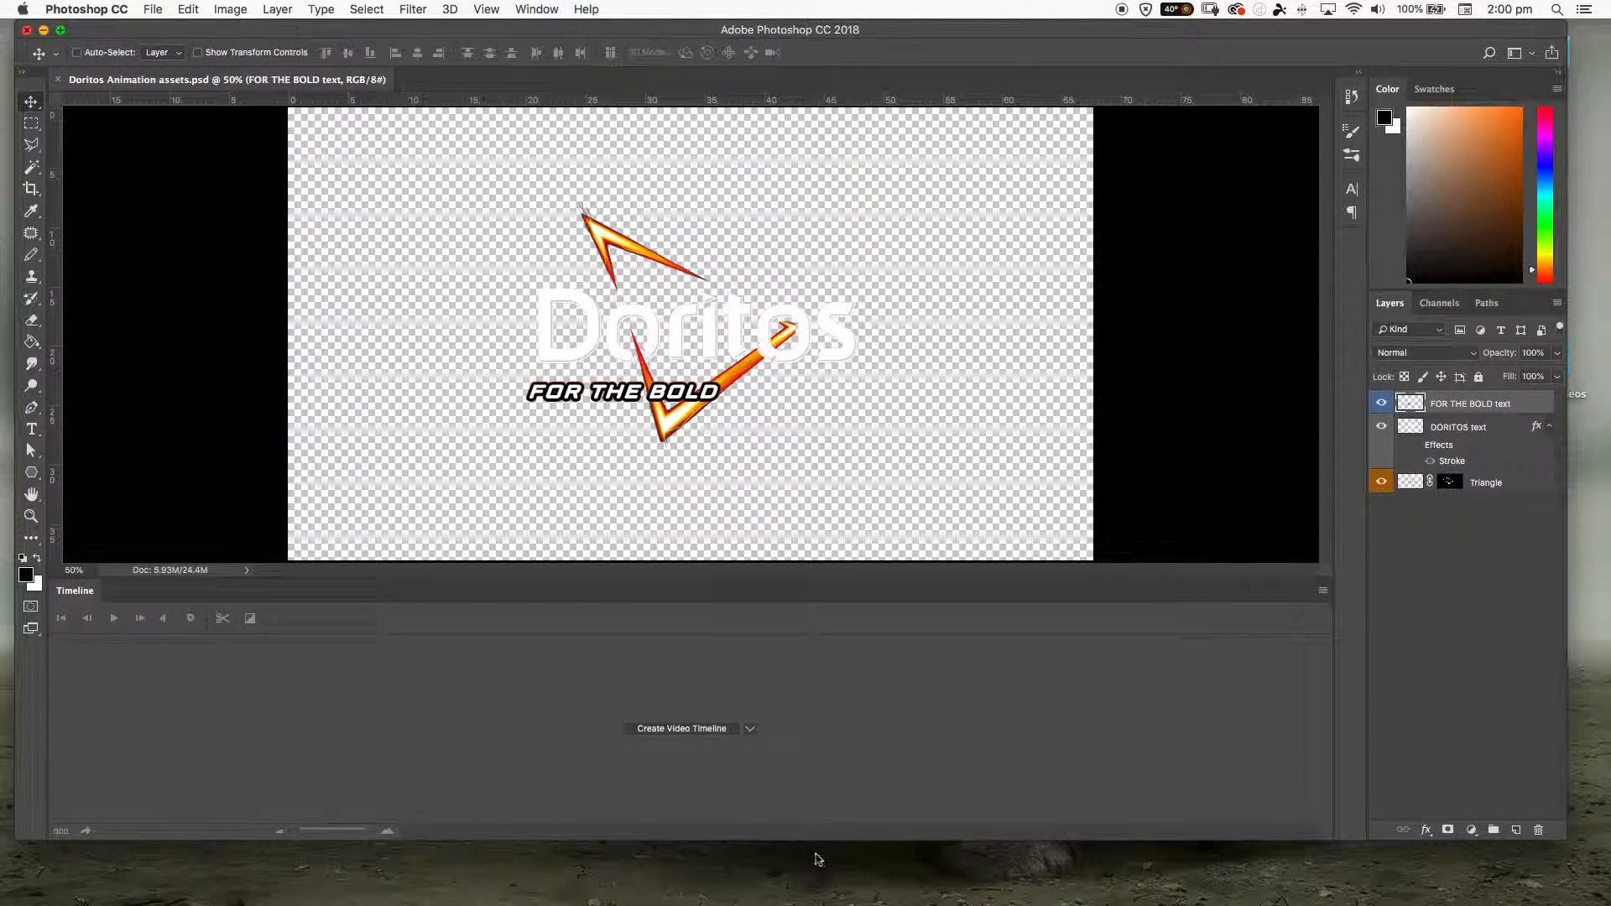
left_click_drag(818, 841, 829, 895)
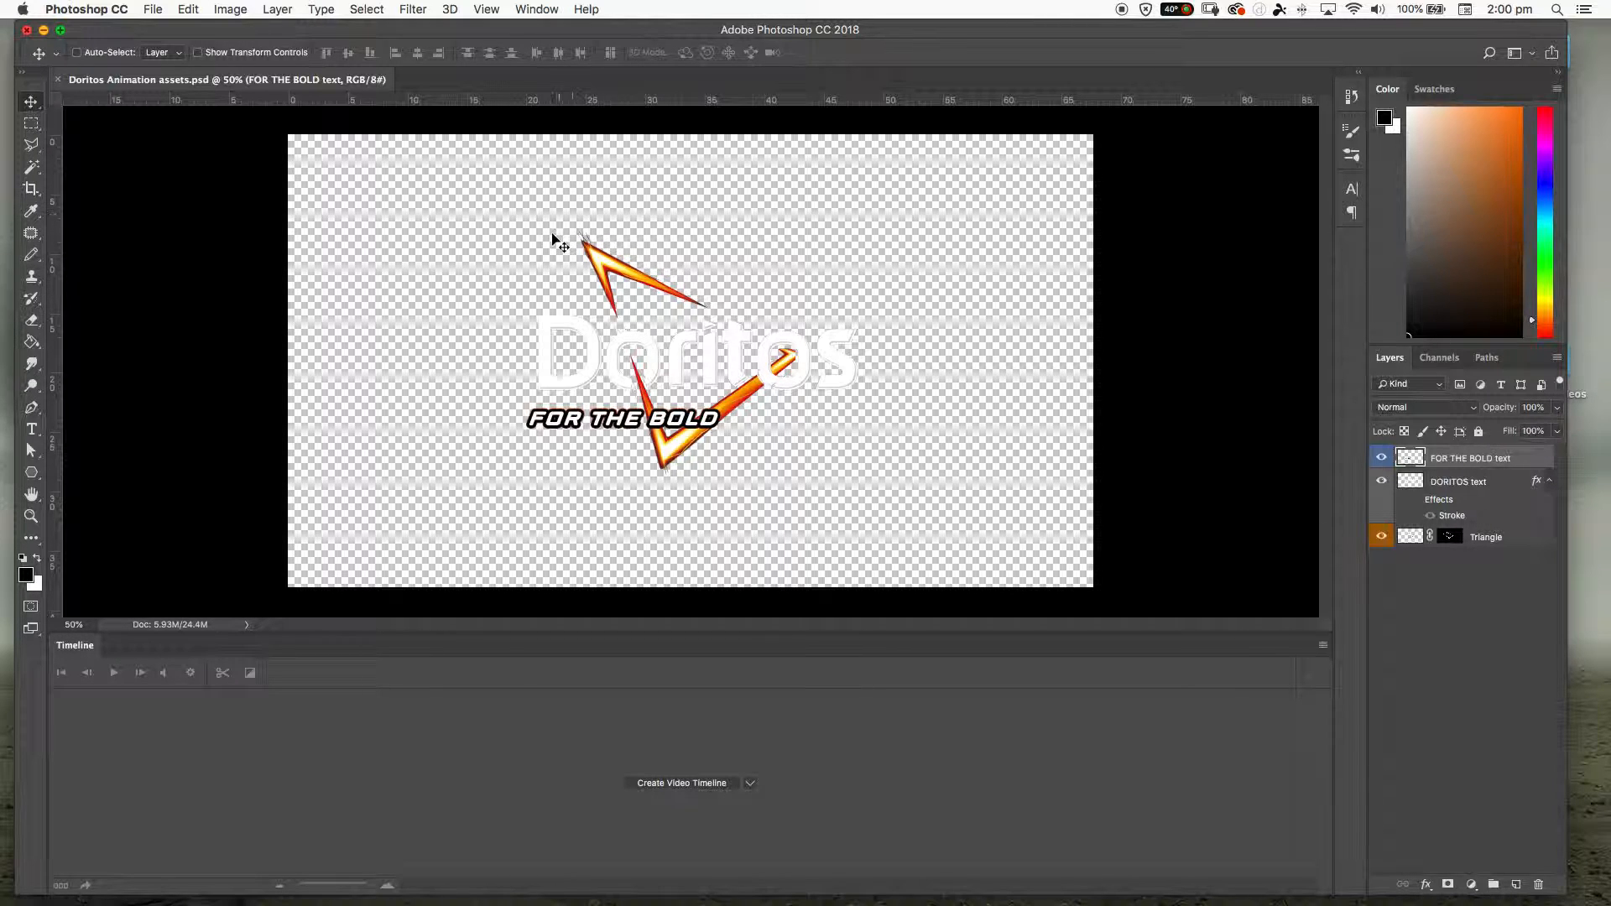
- Hide Photoshop's Timeline to give the canvas the full workspace
left_click(544, 12)
left_click(545, 11)
left_click(536, 10)
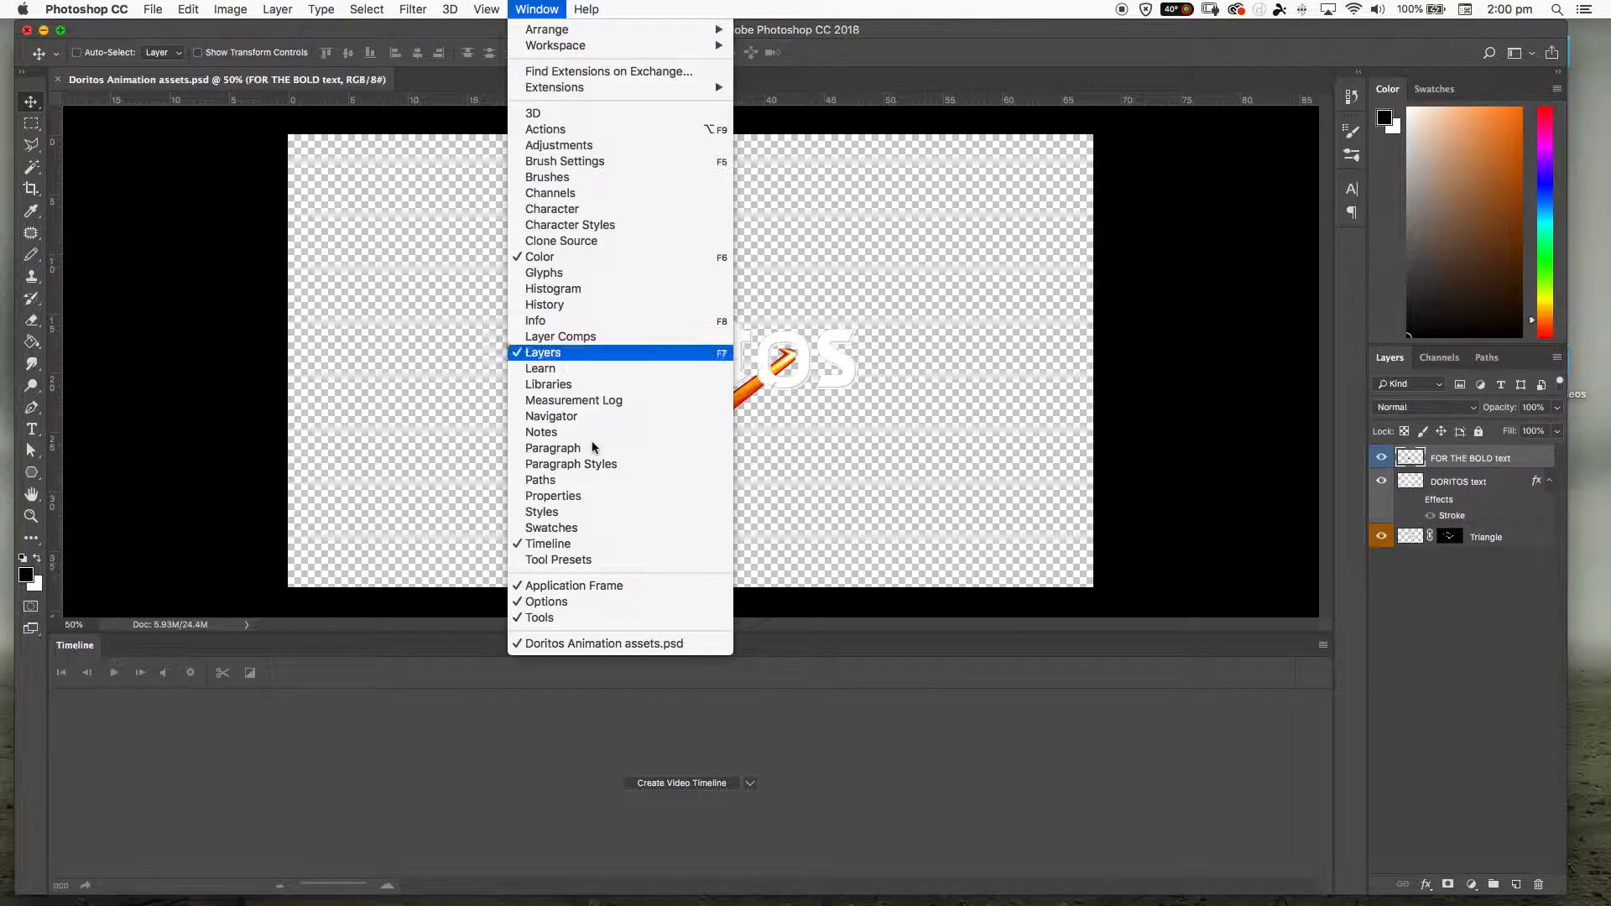
left_click(586, 545)
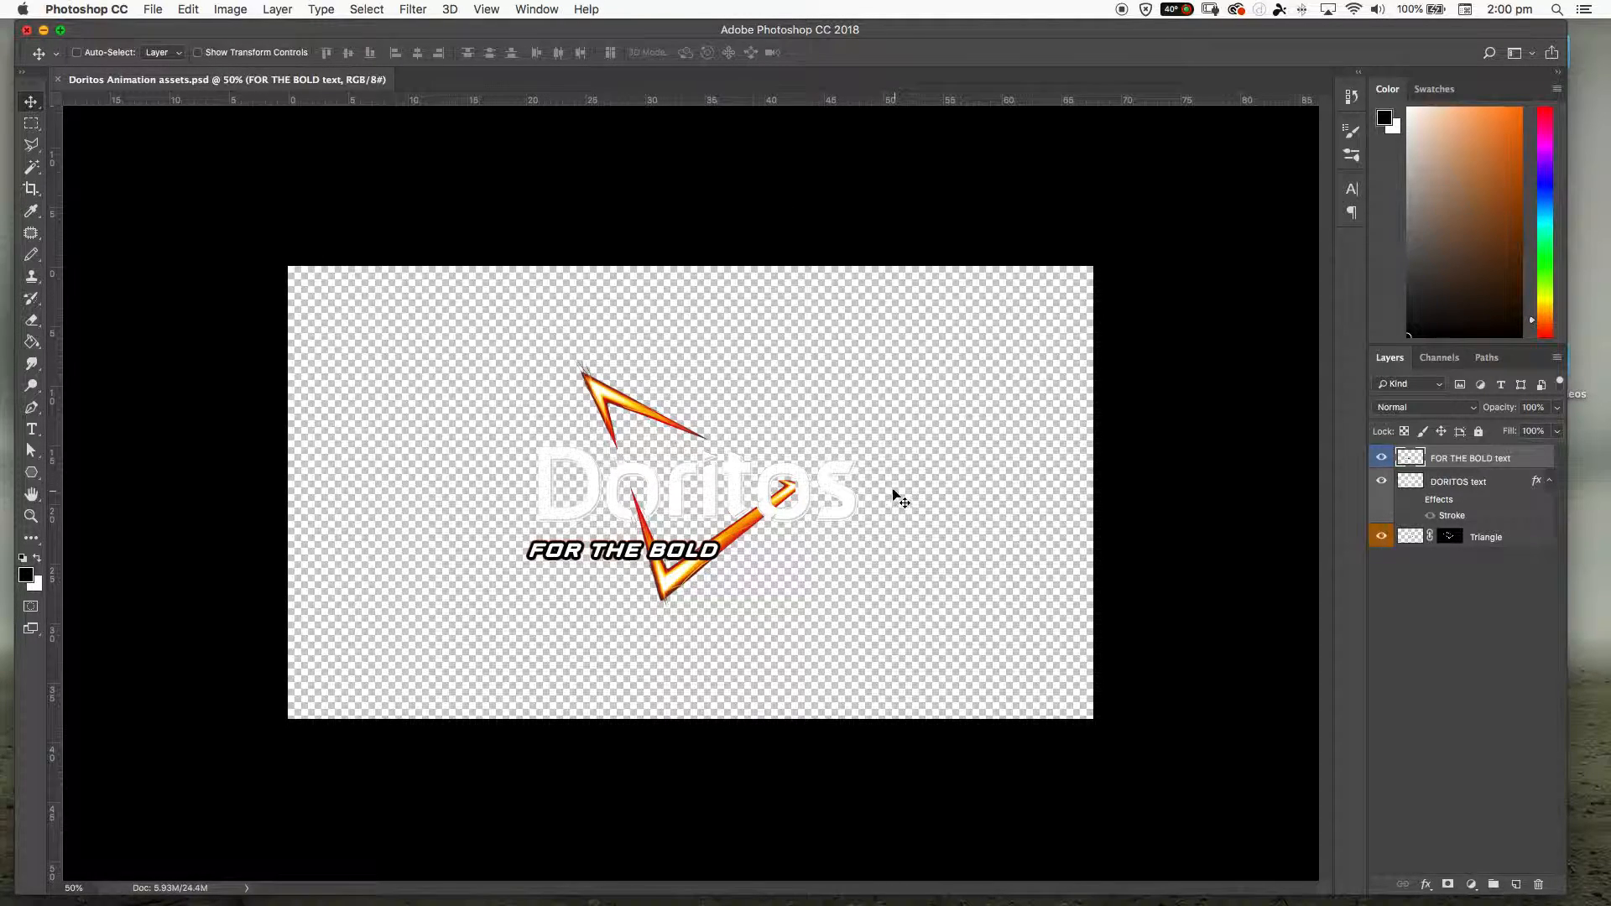
- Toggle the FOR THE BOLD text layer's visibility to examine the tagline artwork on its own layer
key("super+equal")
key("super+equal")
key("super+equal")
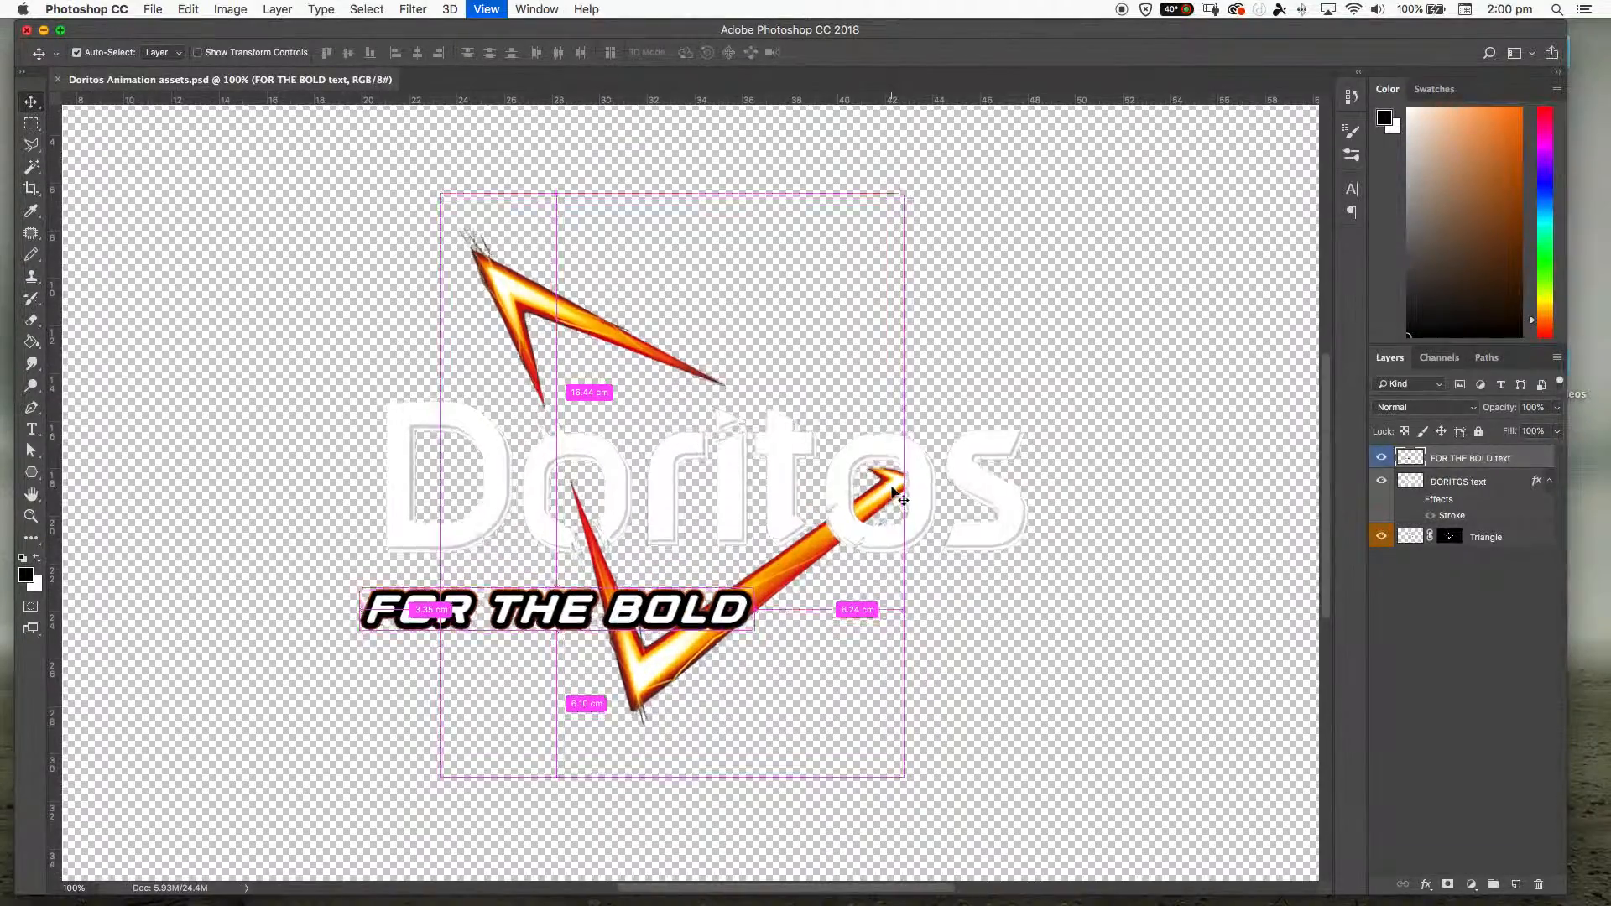
key("super+minus")
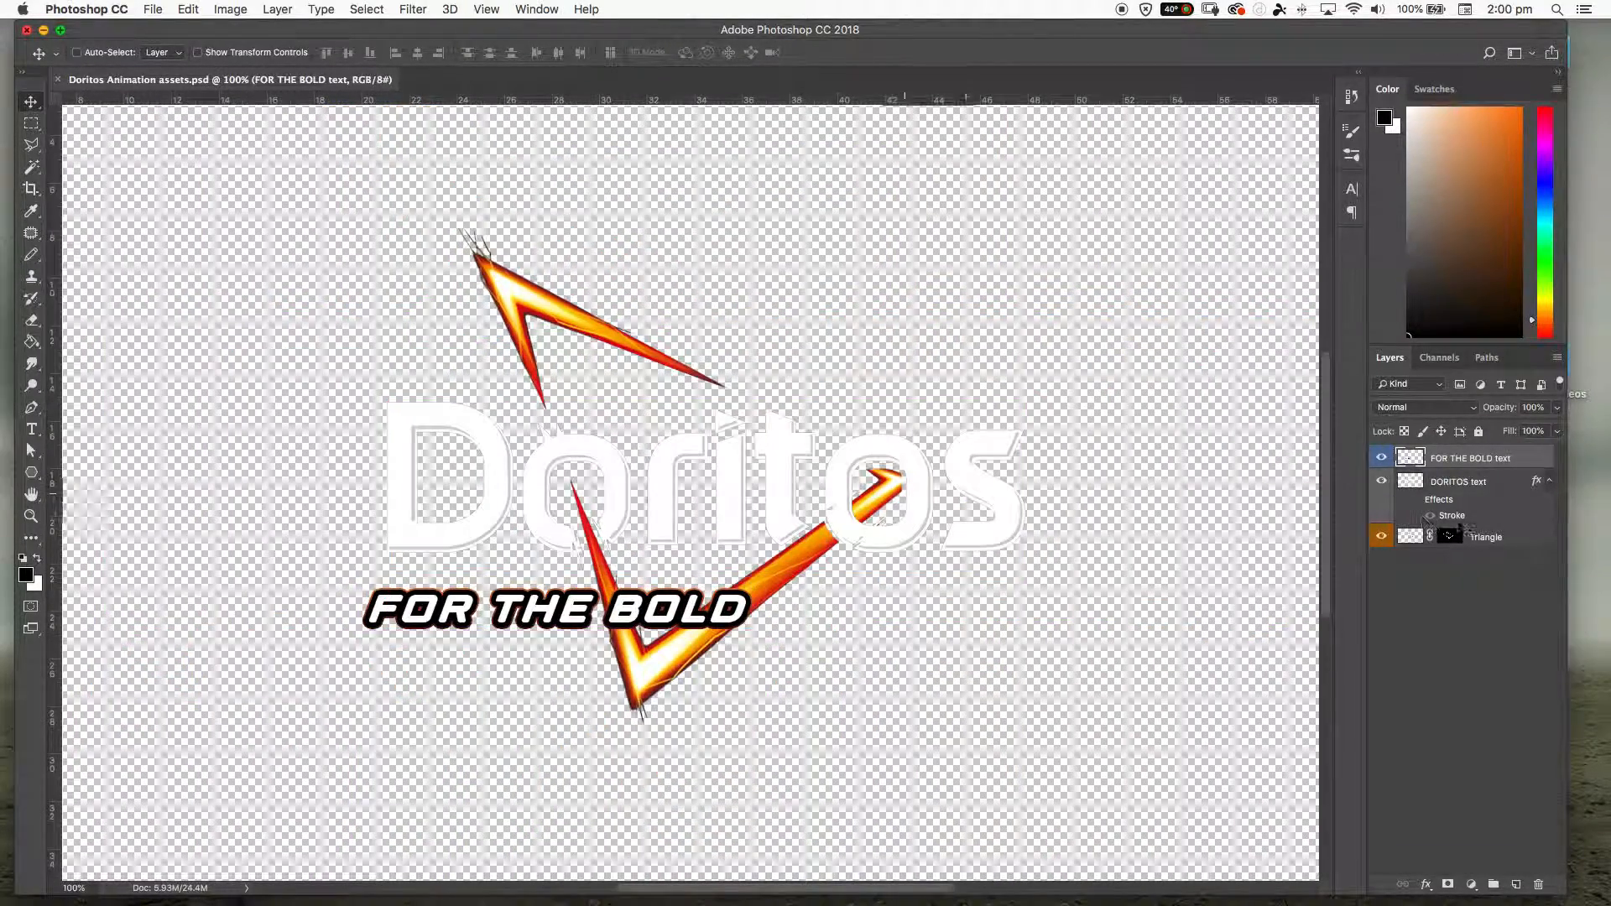
left_click(1381, 457)
left_click(1381, 458)
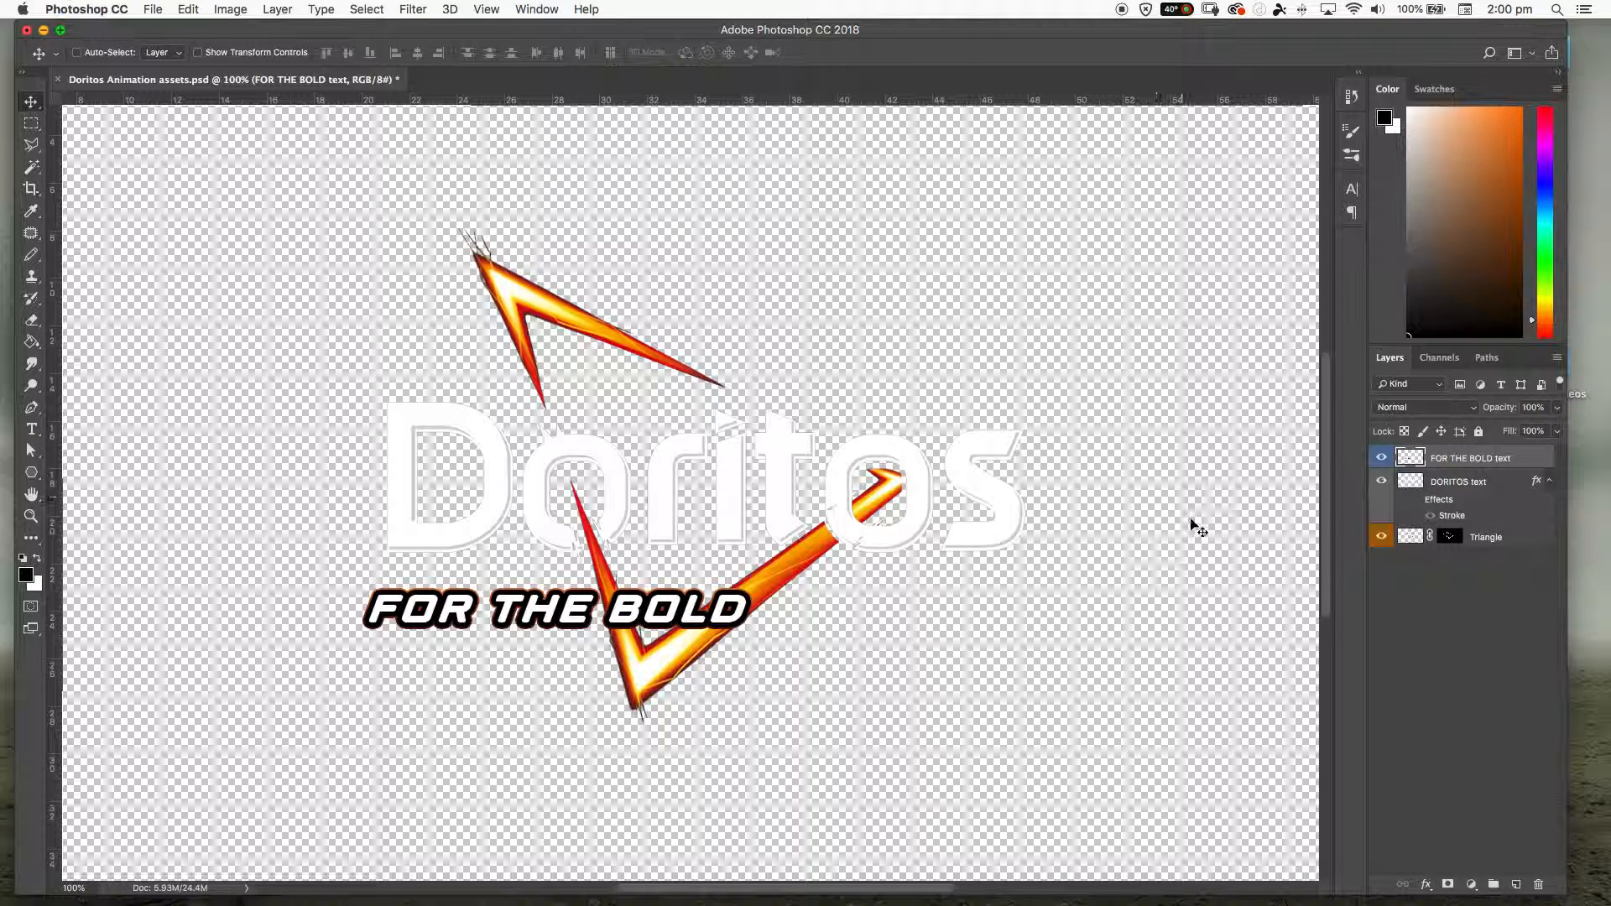
left_click(1382, 460)
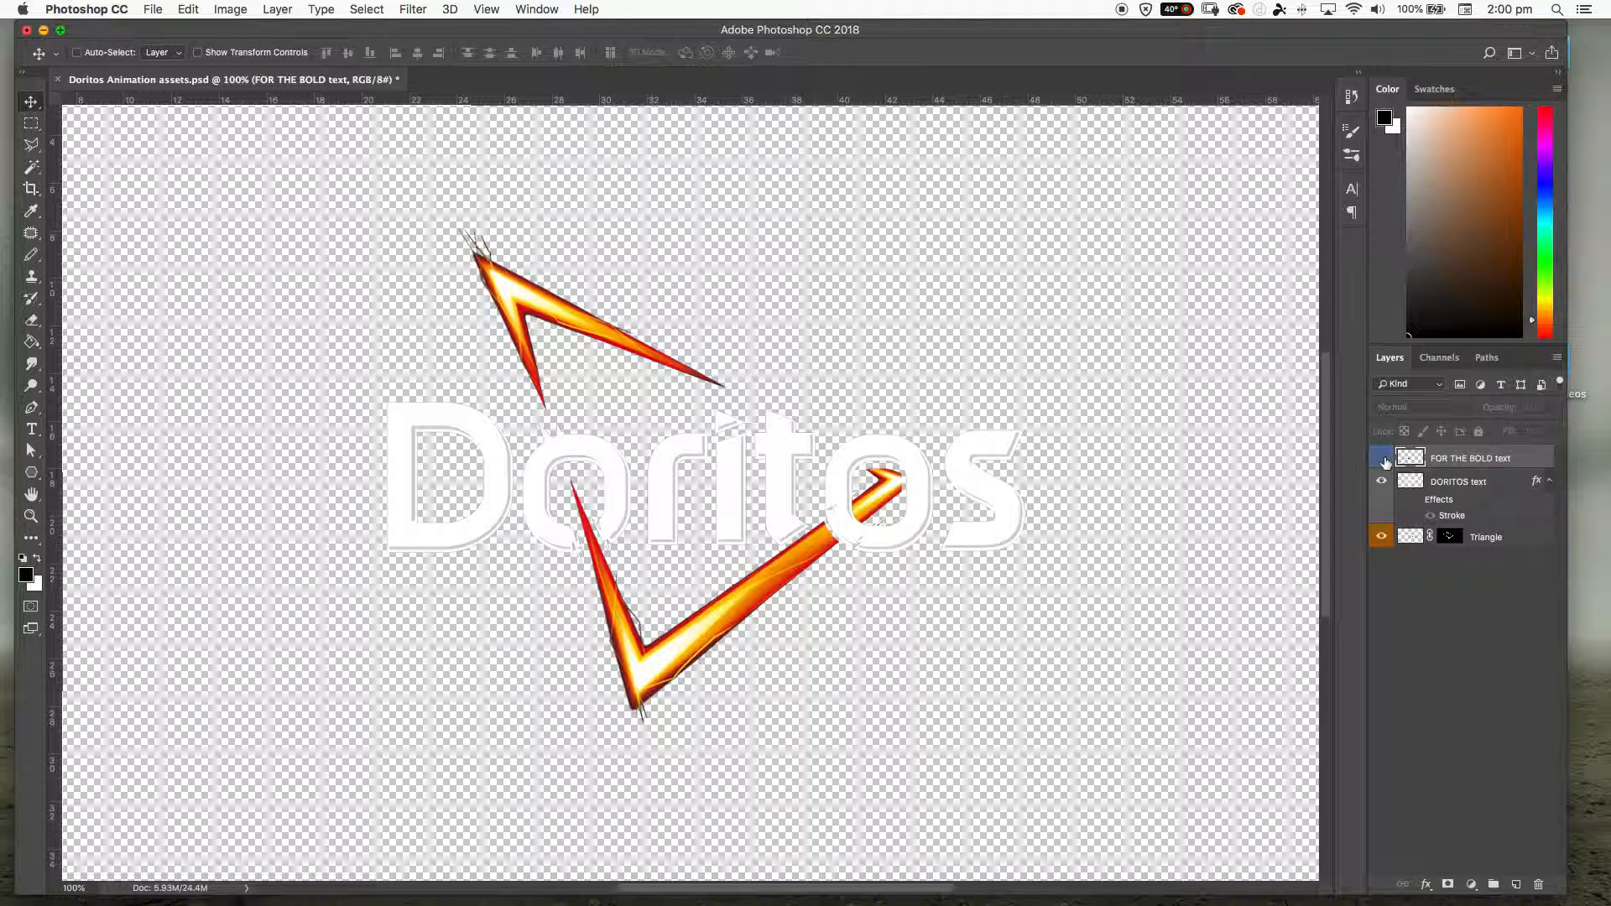
left_click(1382, 460)
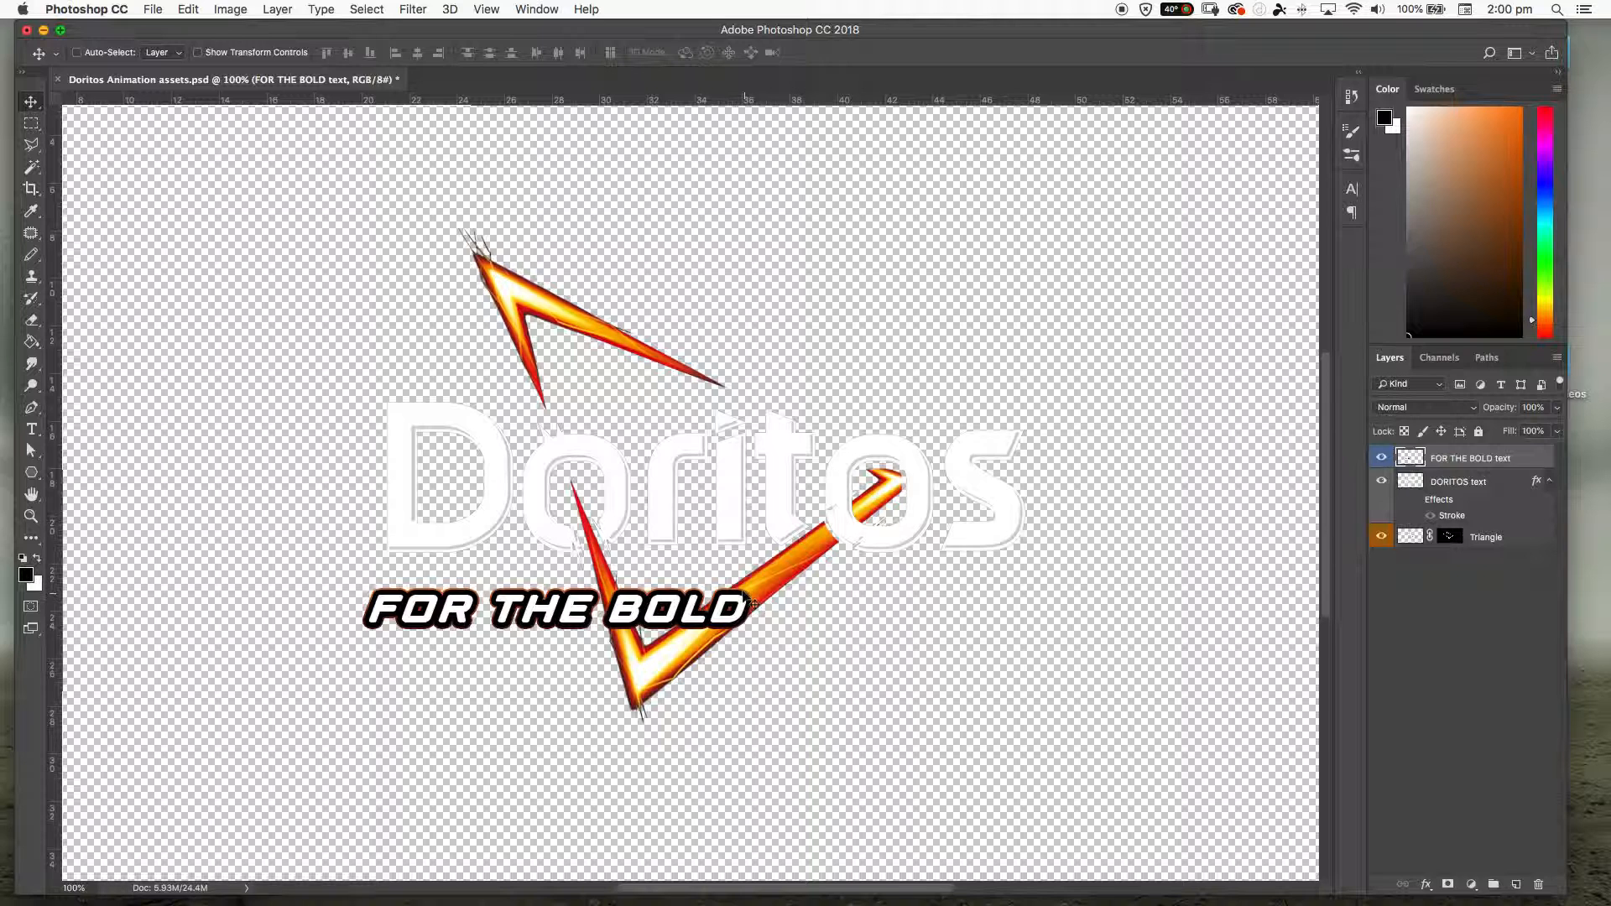
left_click(1380, 460)
left_click(1380, 460)
left_click(1380, 460)
- Toggle the visibility of the DORITOS text and Triangle layers to examine each asset, leaving all three layers visible
left_click(1382, 486)
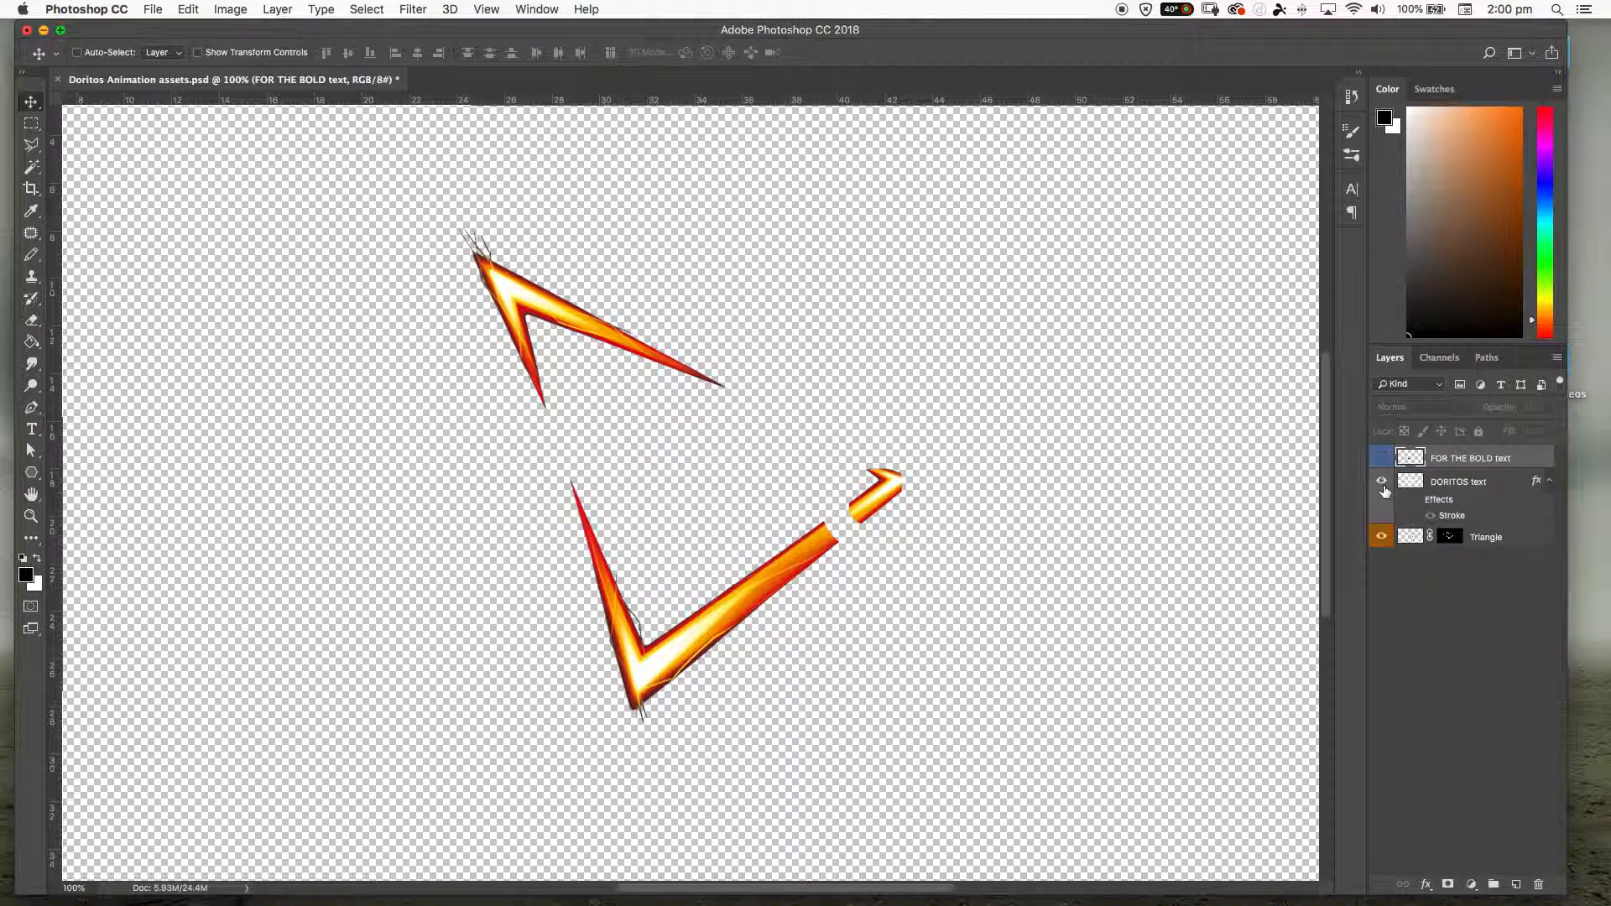
left_click(1382, 485)
left_click(1380, 537)
left_click(1380, 537)
left_click(1379, 482)
left_click(1379, 482)
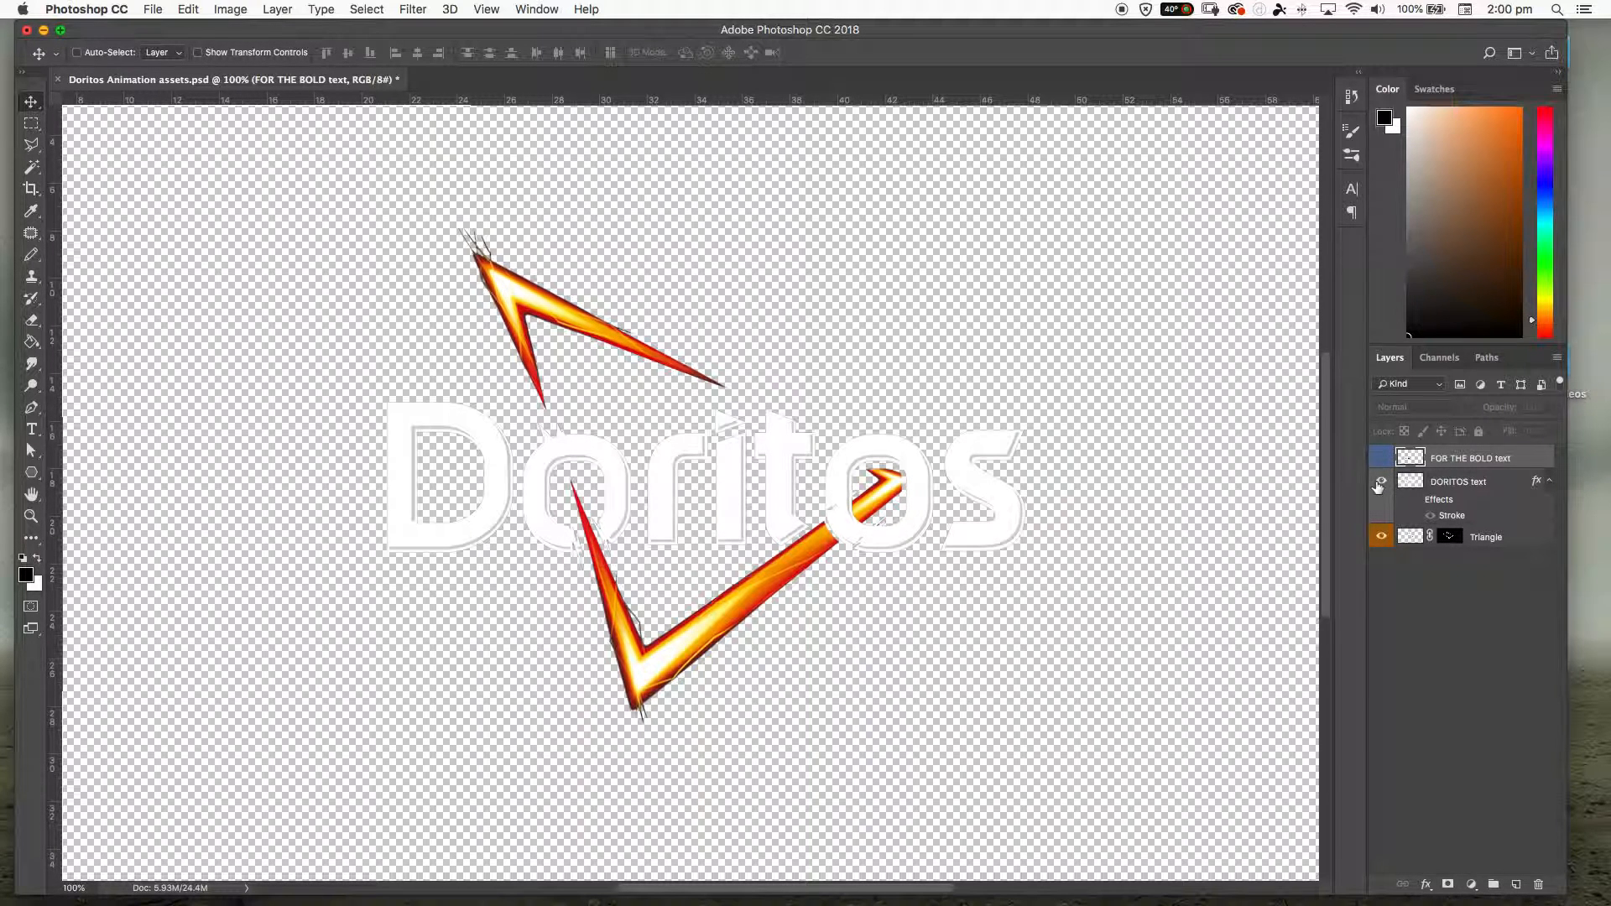
left_click(1381, 458)
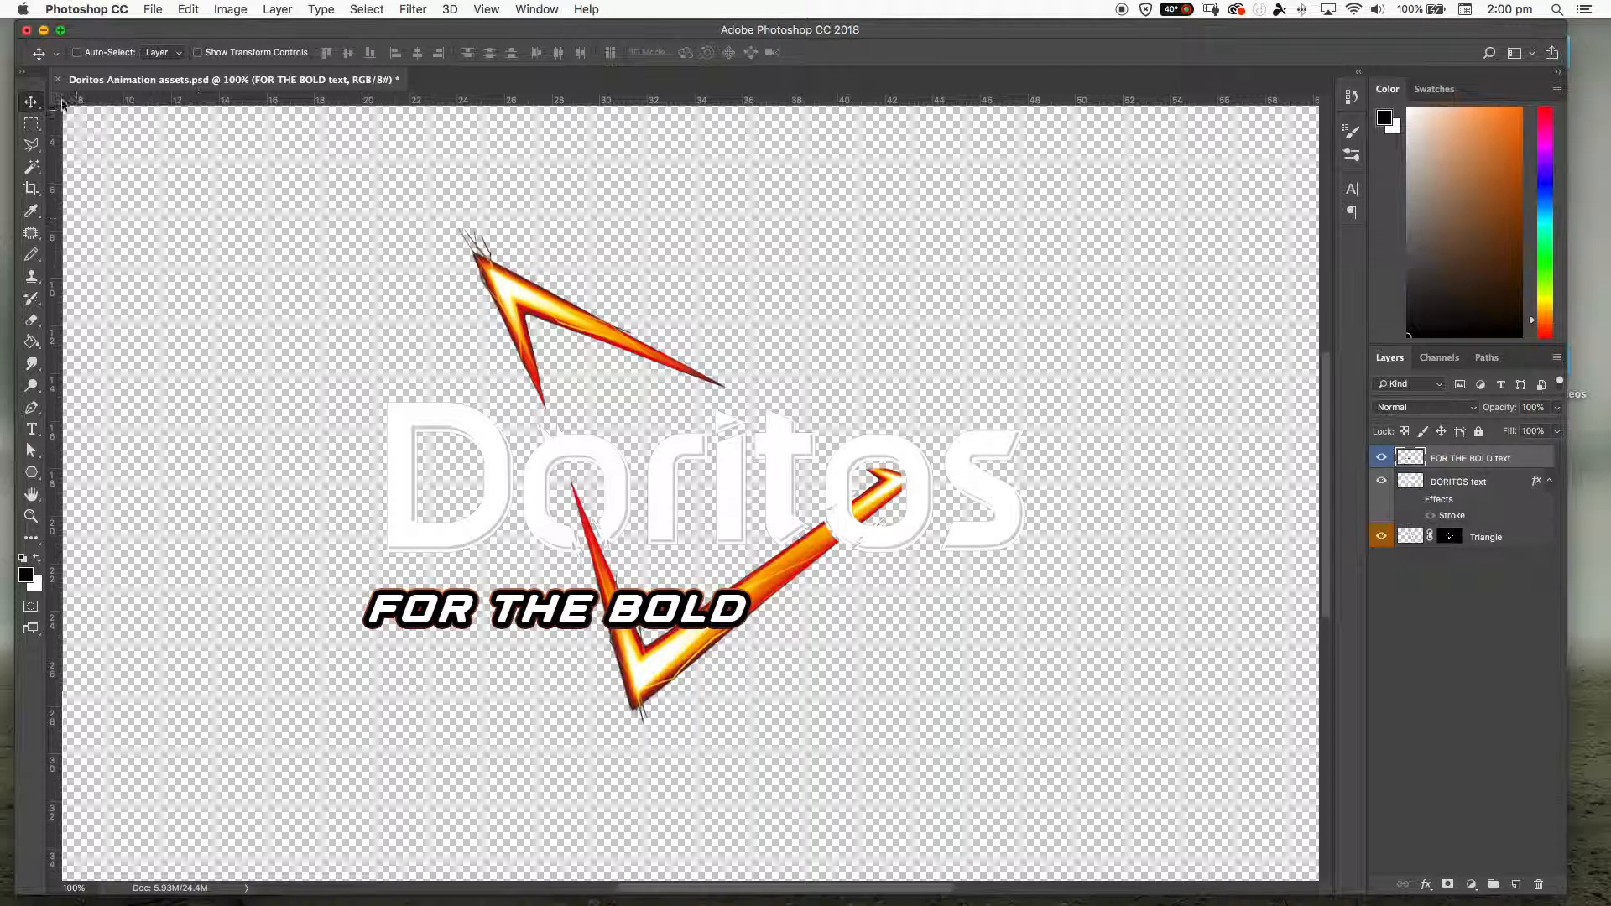
- Close Doritos Animation assets.psd without saving the changes
left_click(26, 30)
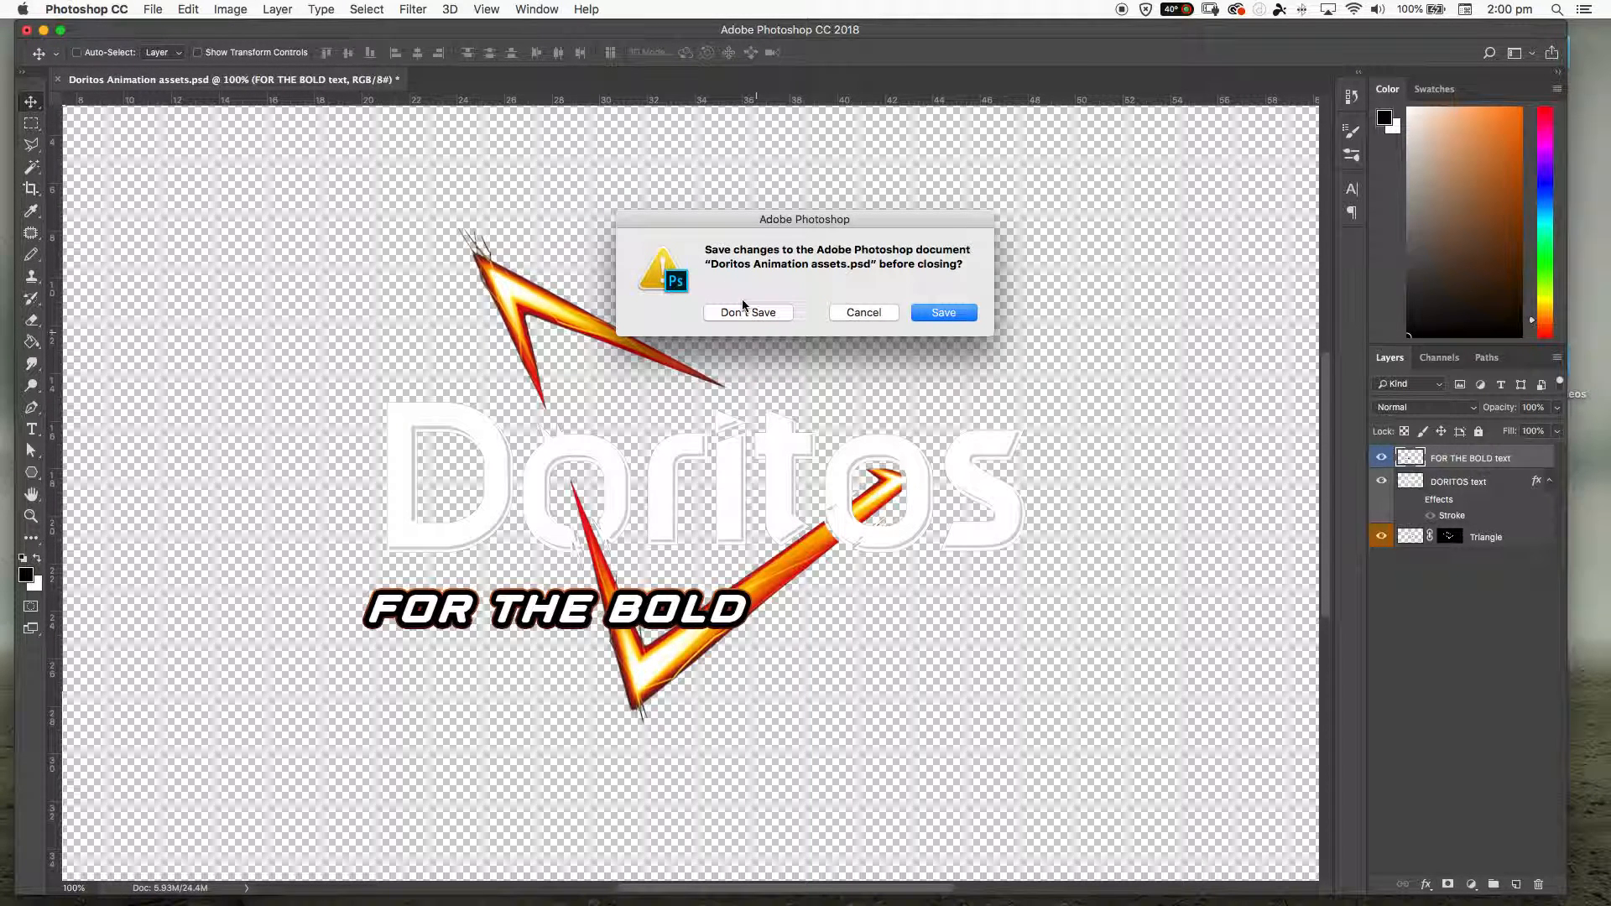
left_click(749, 314)
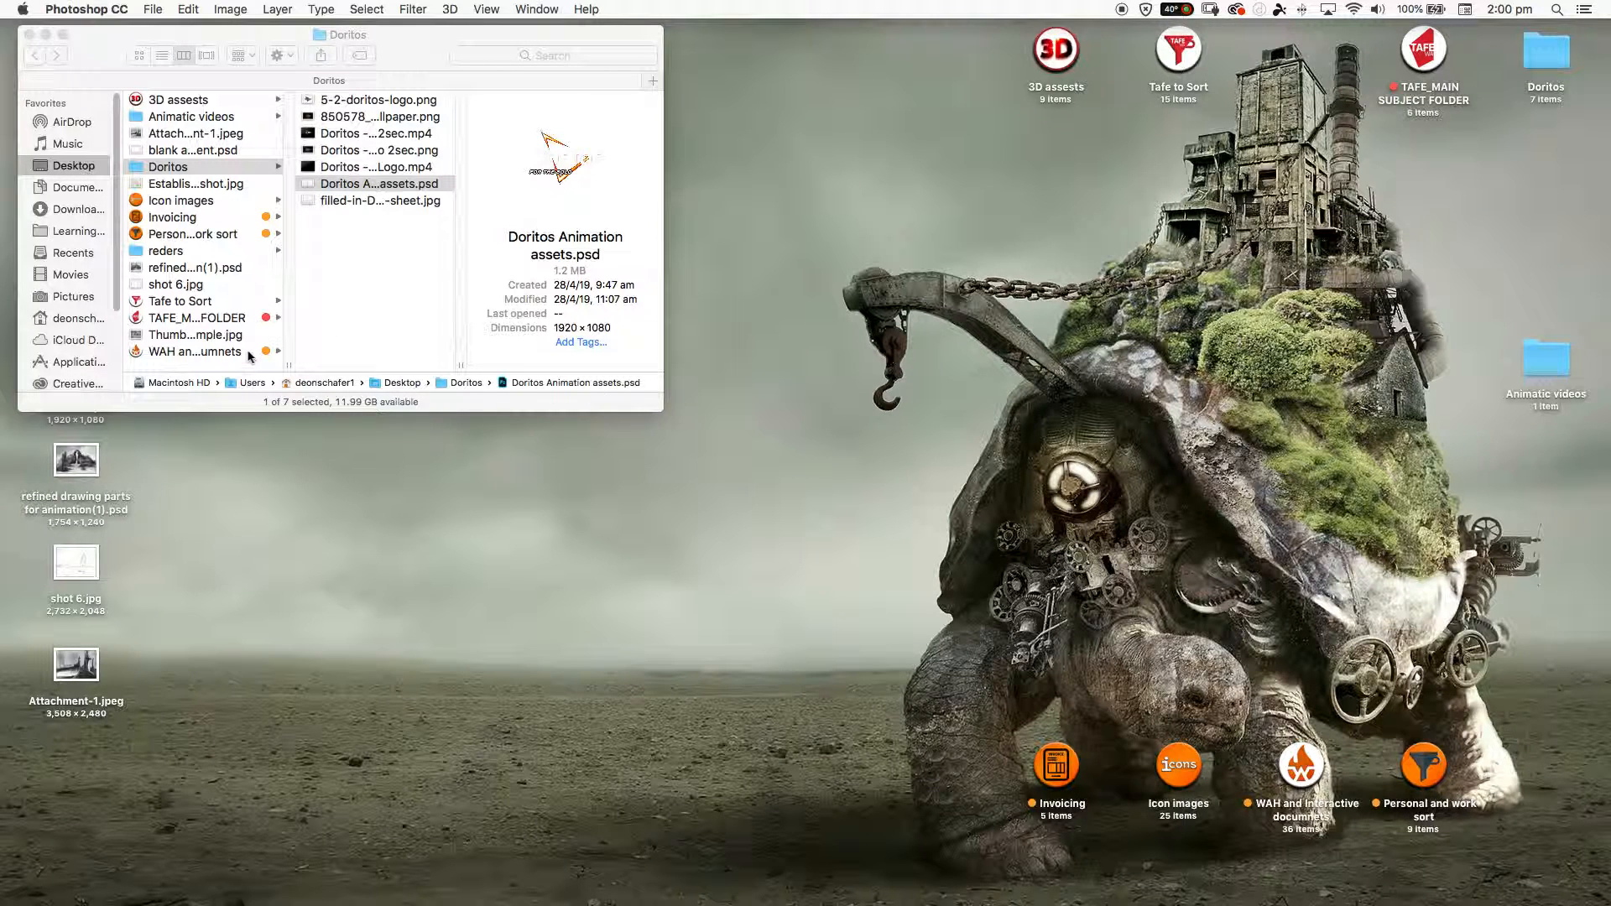
- Launch After Effects, dismiss the disk cache warning and Start window, and reposition the application window near the screen's upper edge
mouse_move(343, 902)
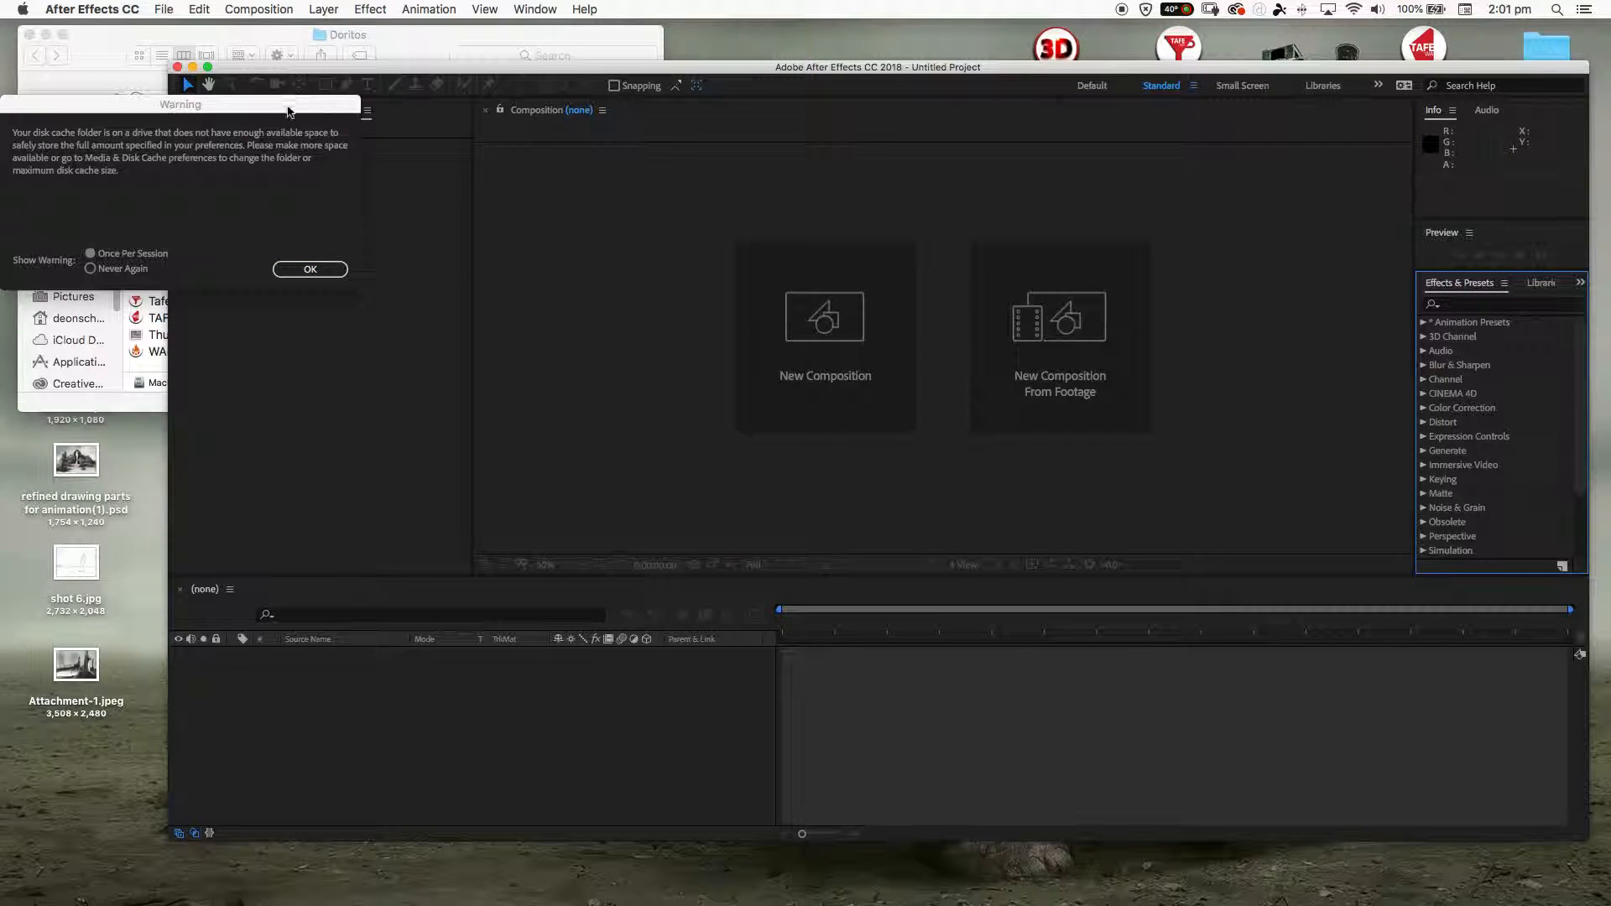
left_click(310, 269)
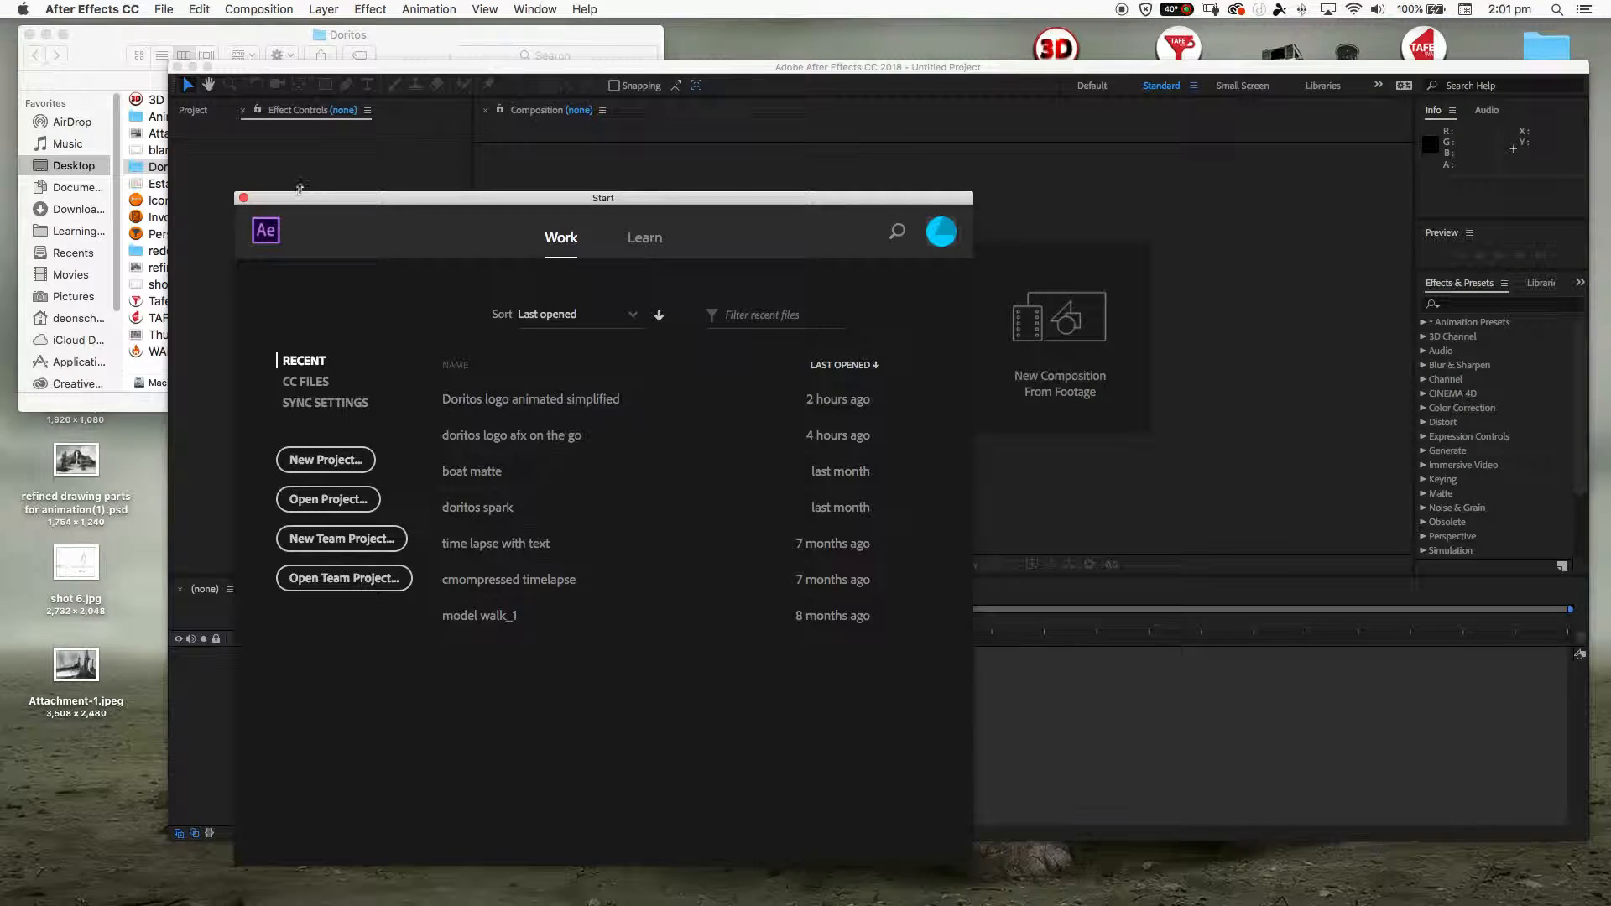
left_click(243, 197)
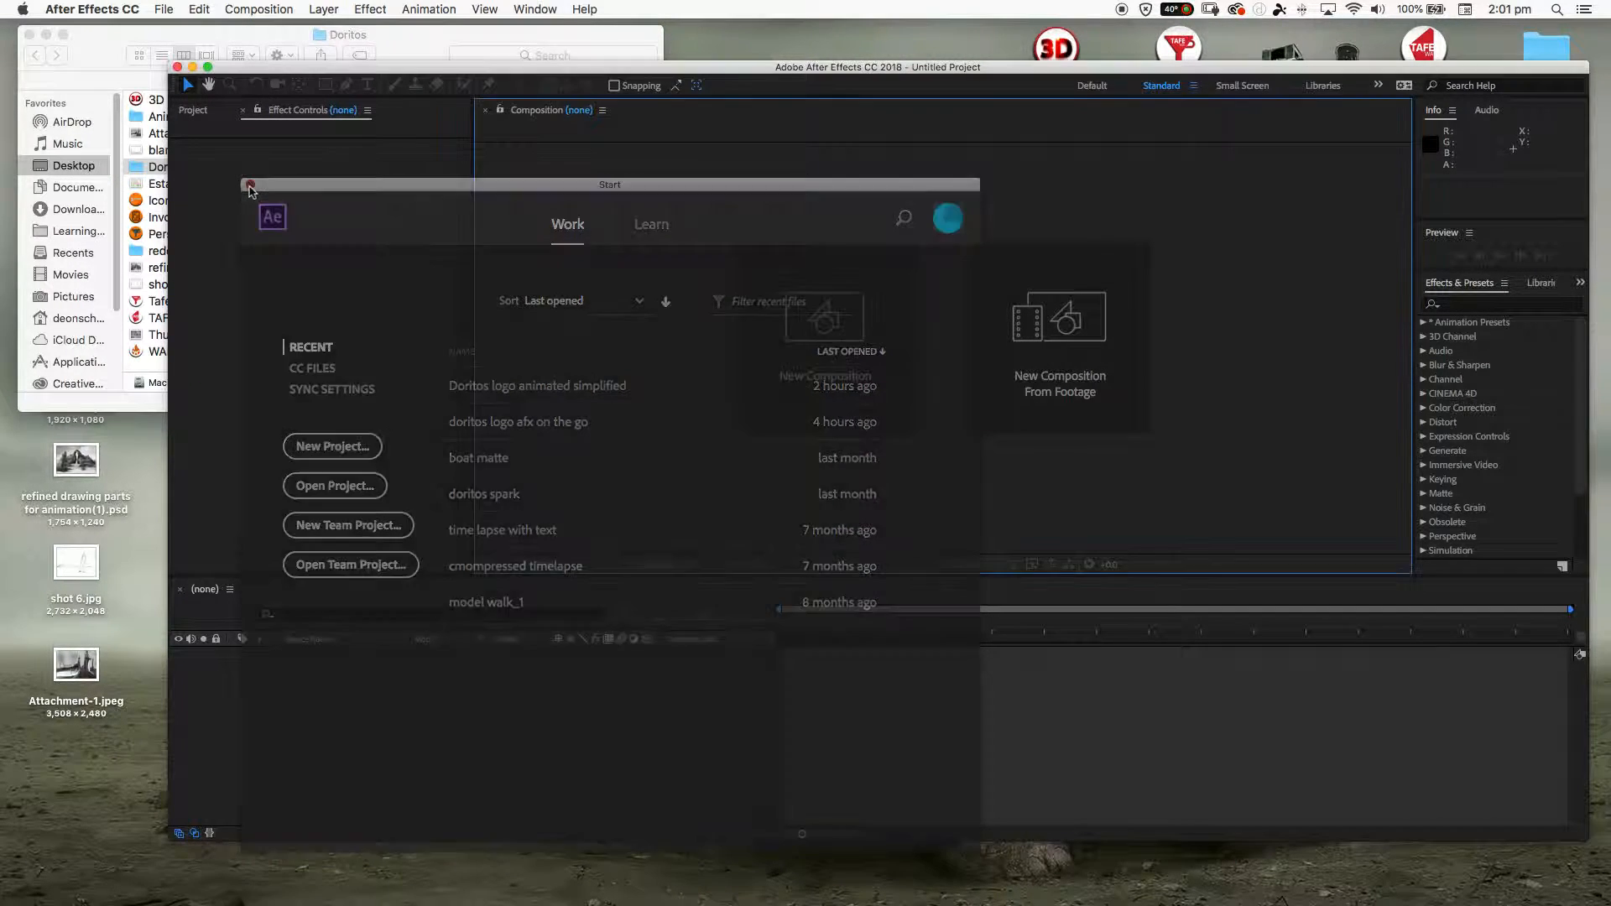
left_click_drag(321, 74, 202, 33)
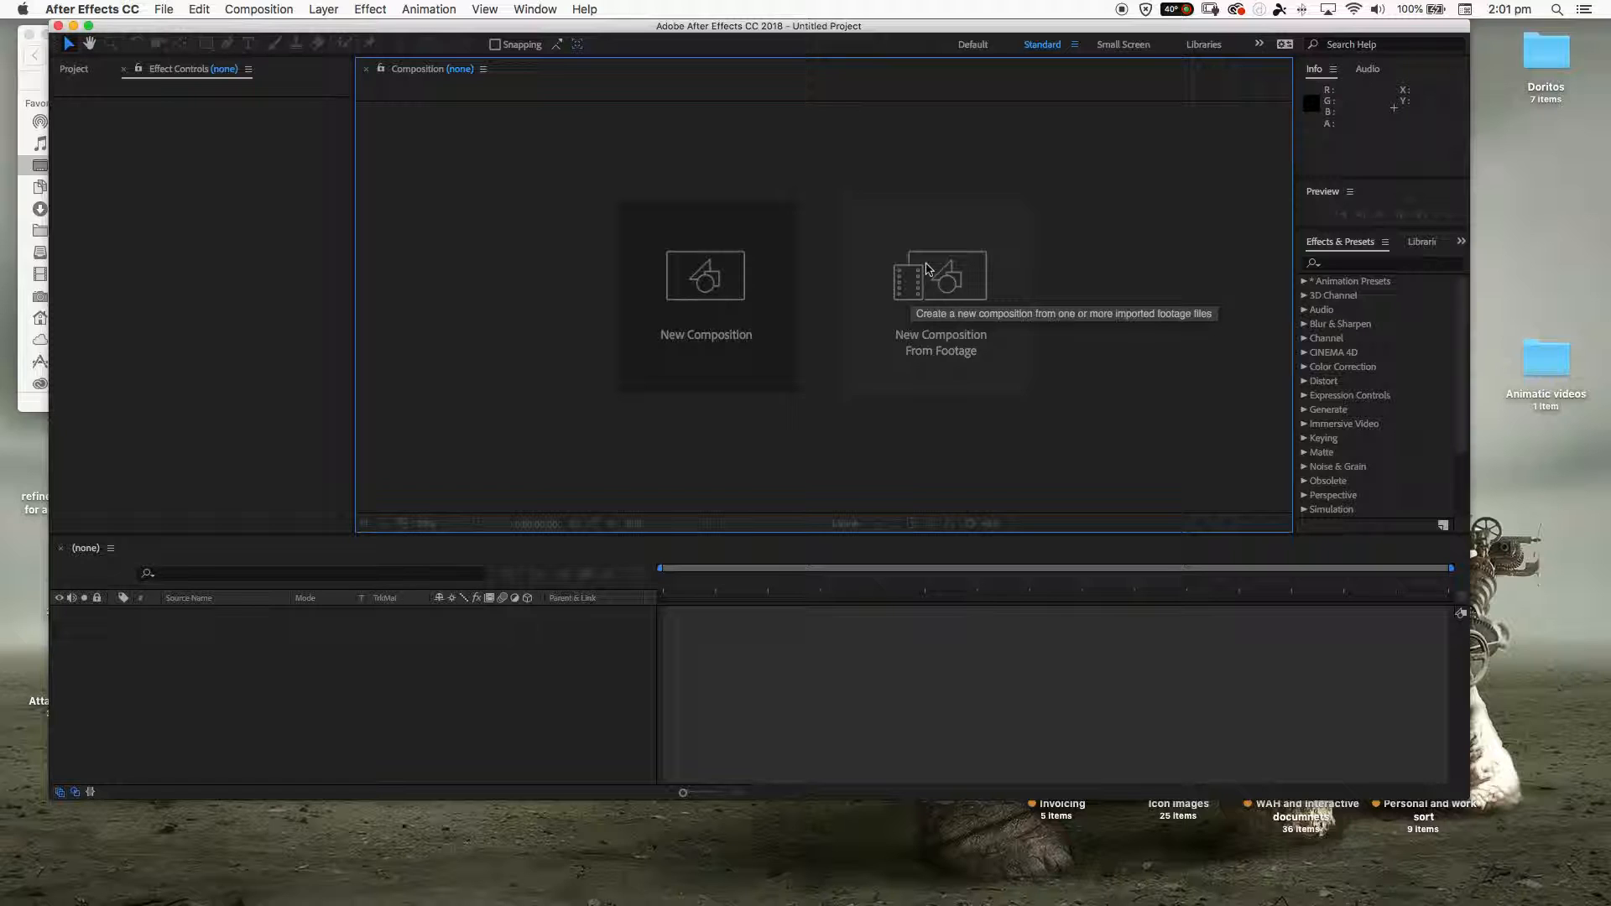
- Create a composition from the footage Doritos - Endtag Logo 2sec.mp4 with Create Composition enabled, and enlarge the window to fill the screen
left_click(241, 10)
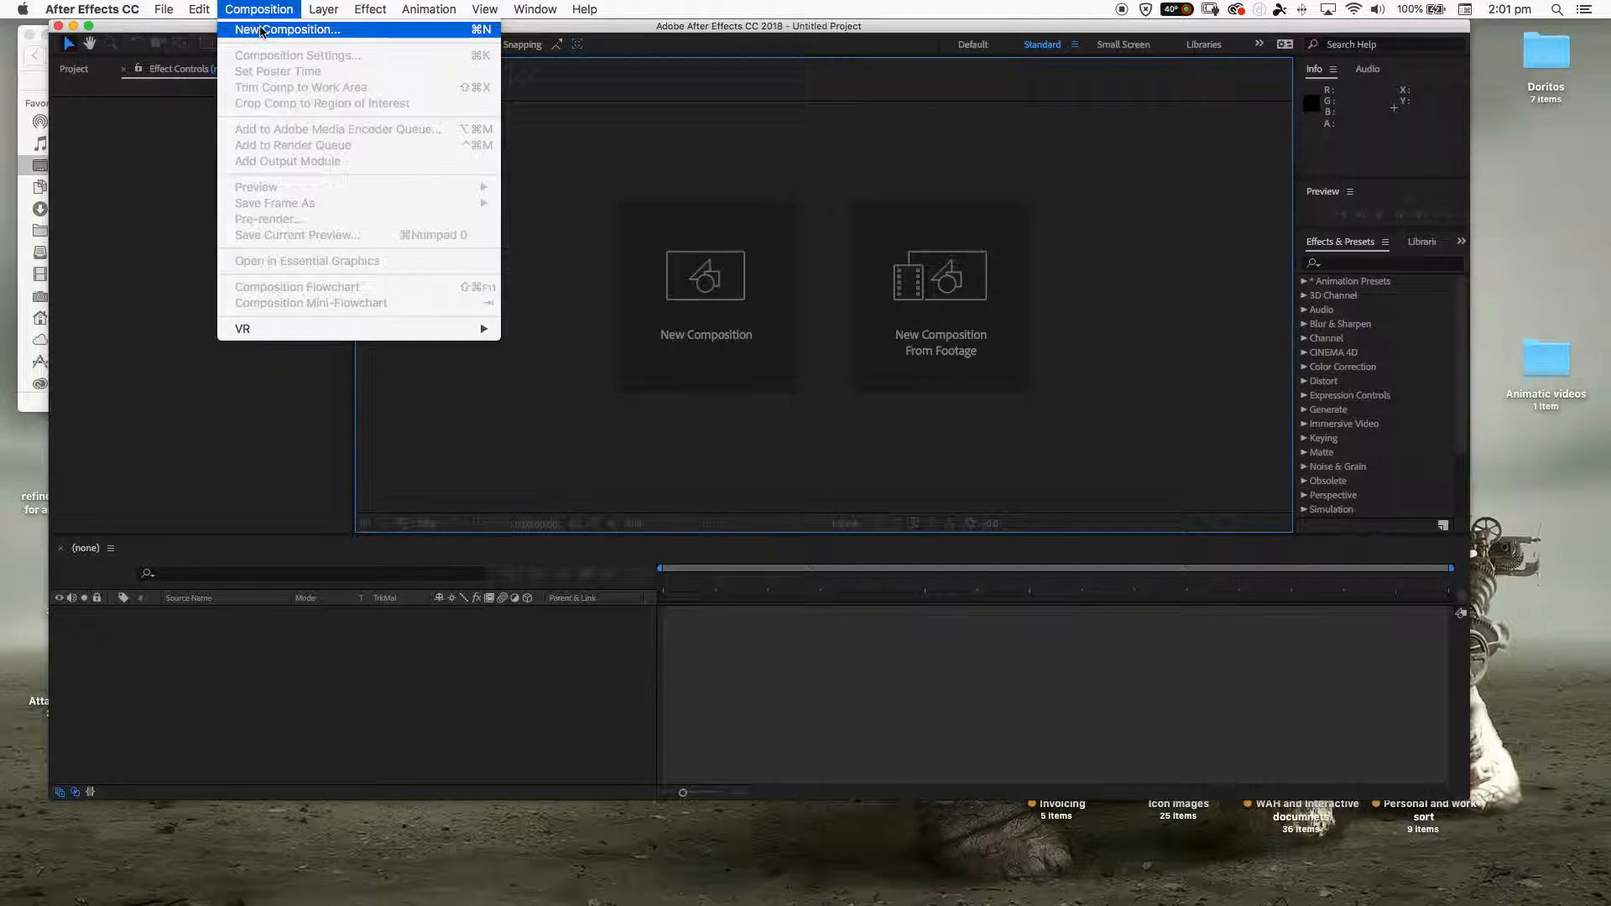
left_click(959, 279)
left_click(959, 279)
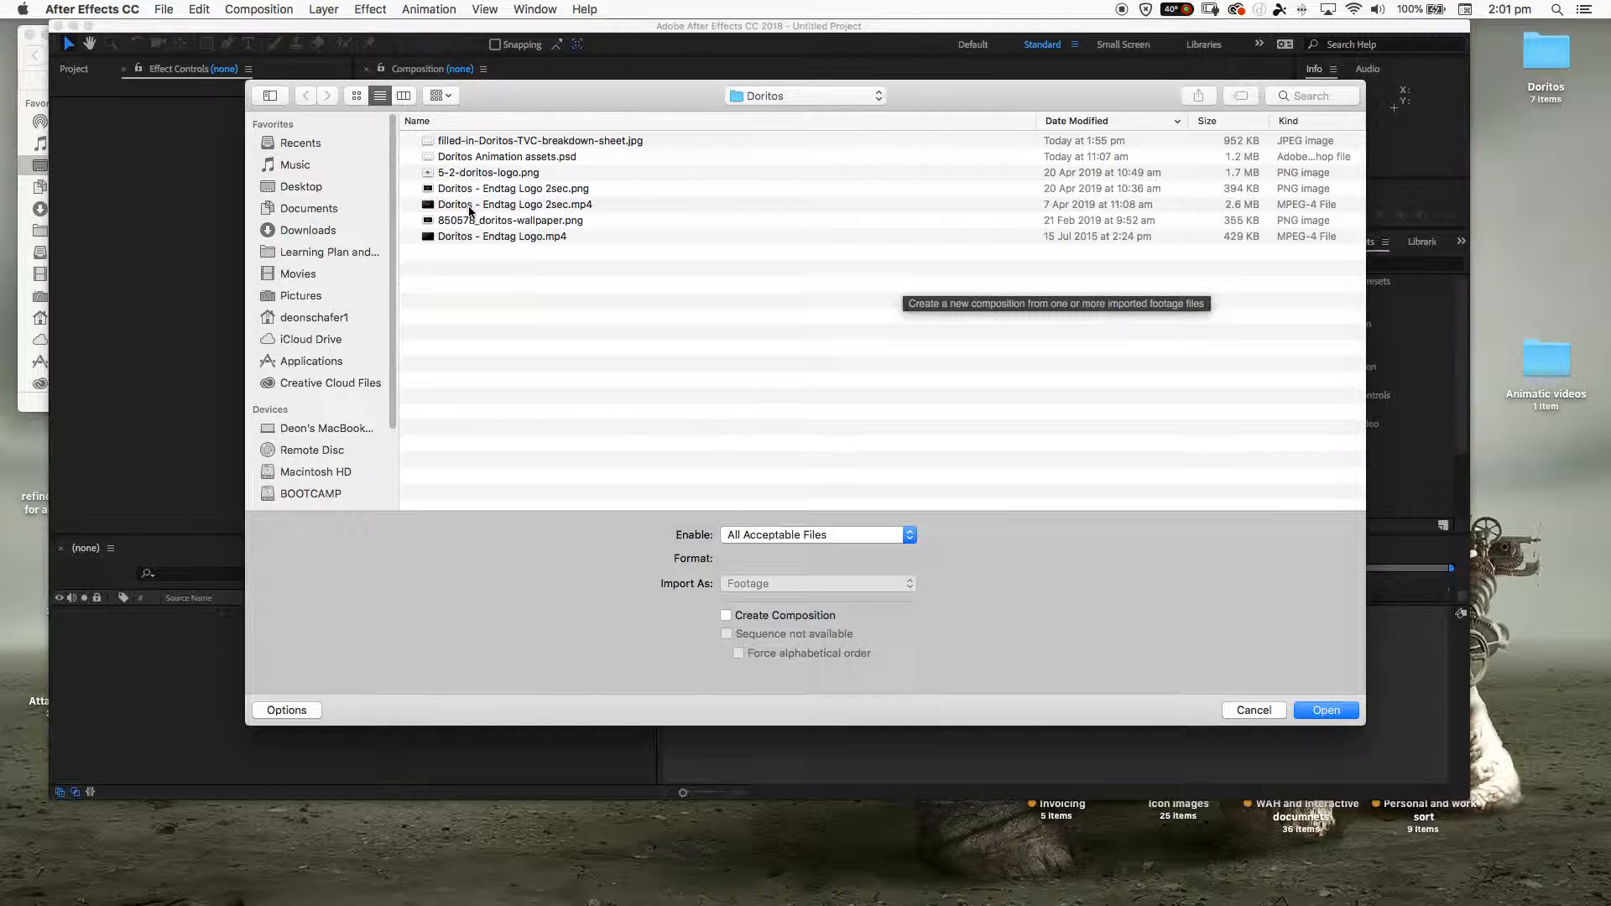
left_click(471, 207)
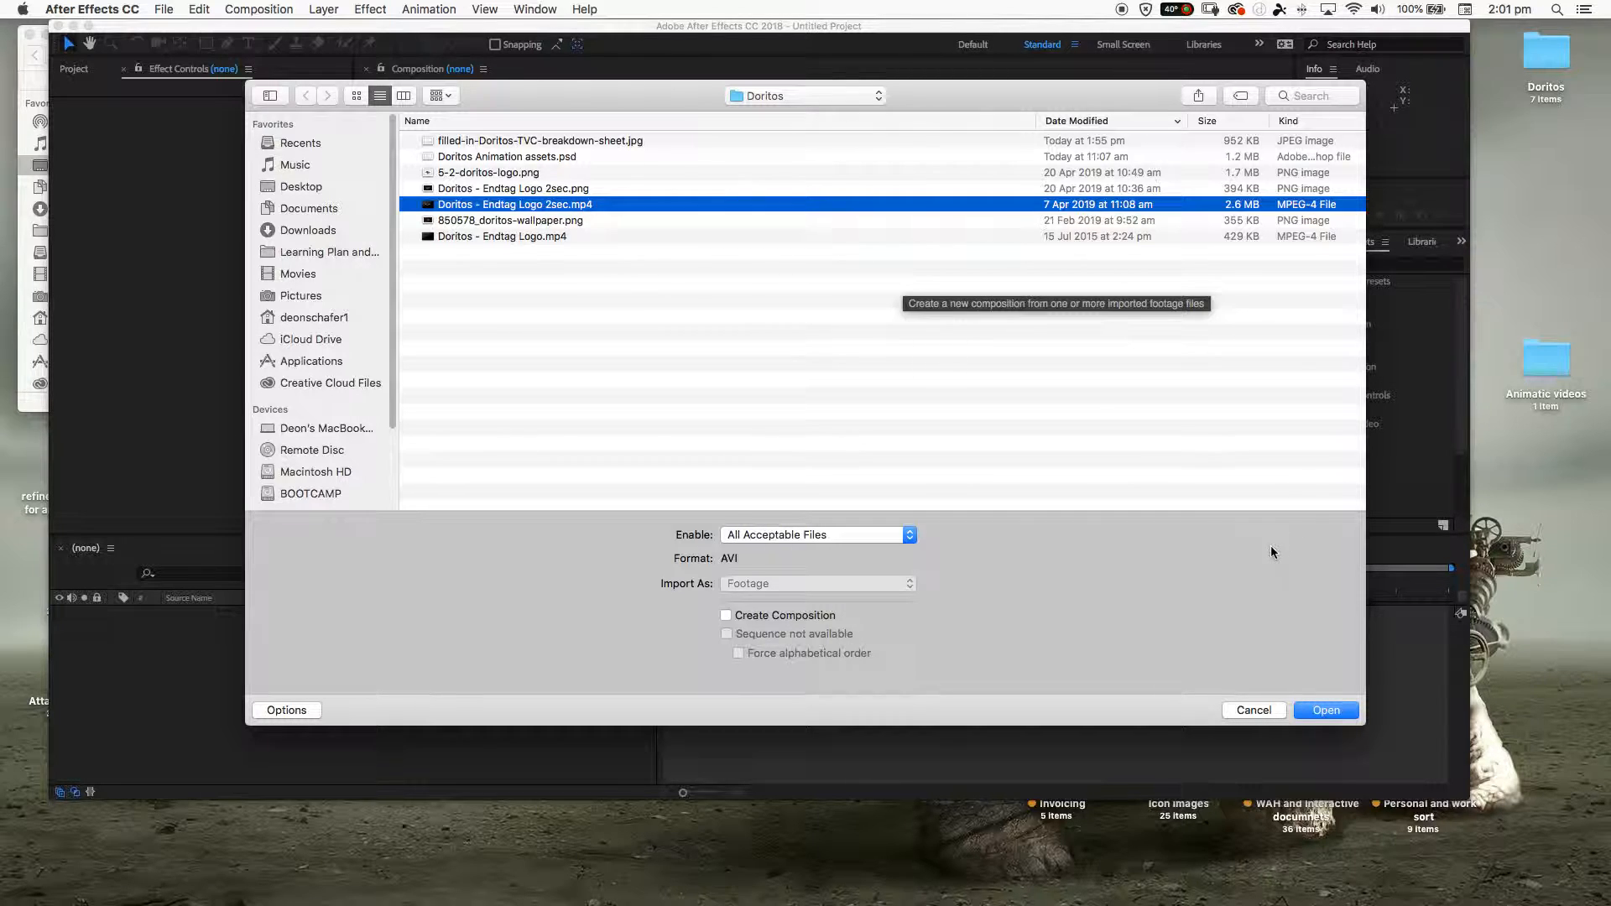
left_click(738, 535)
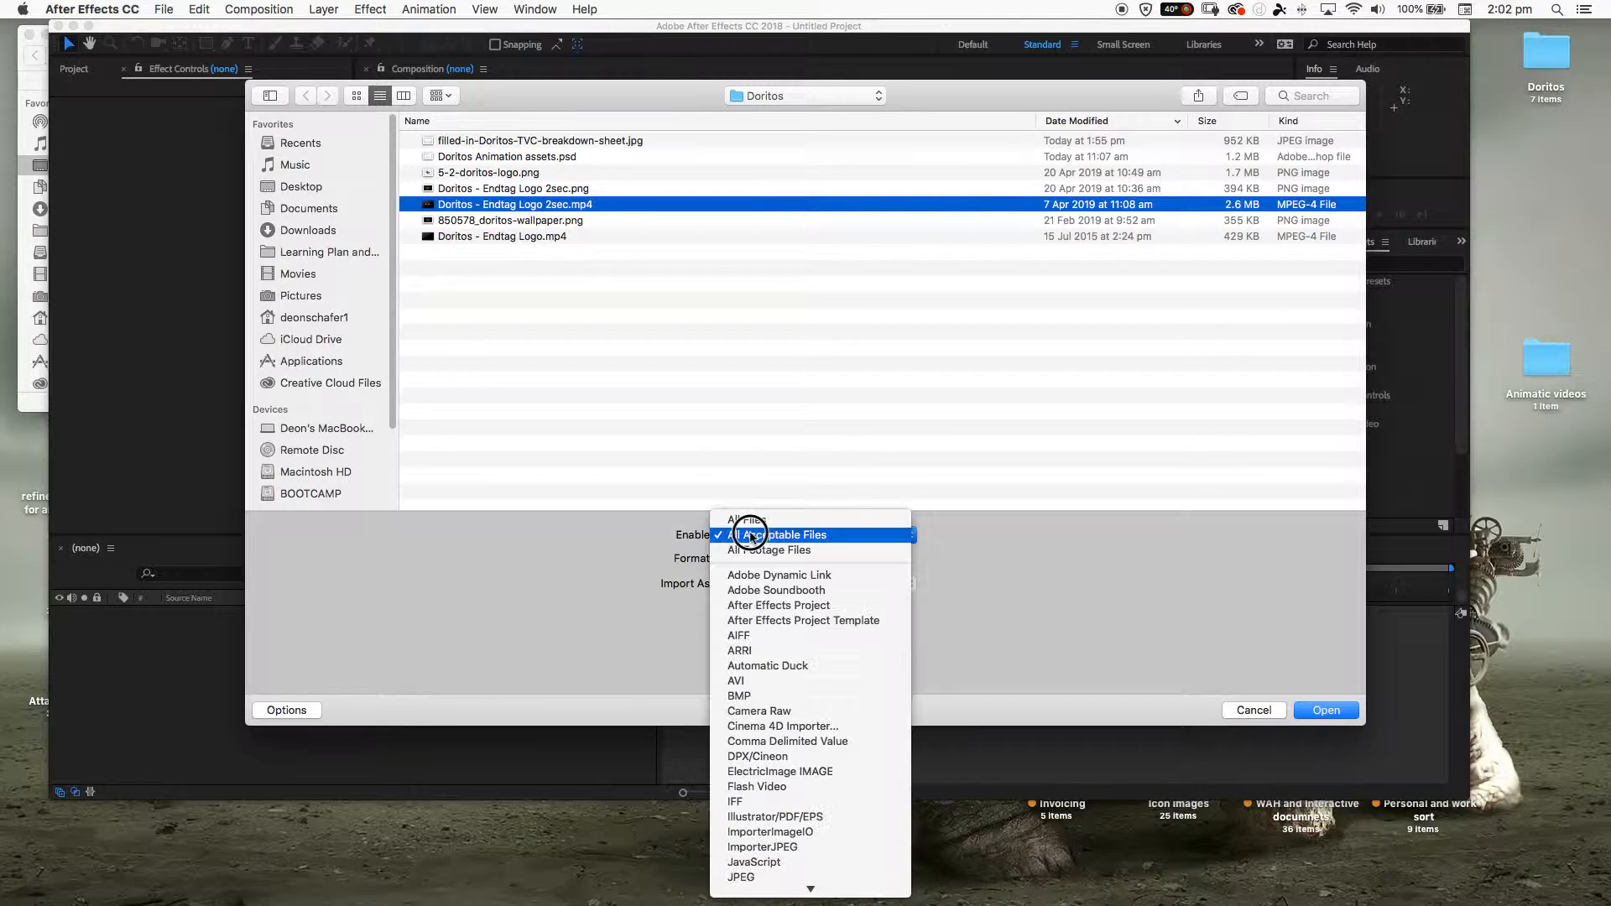
left_click(634, 530)
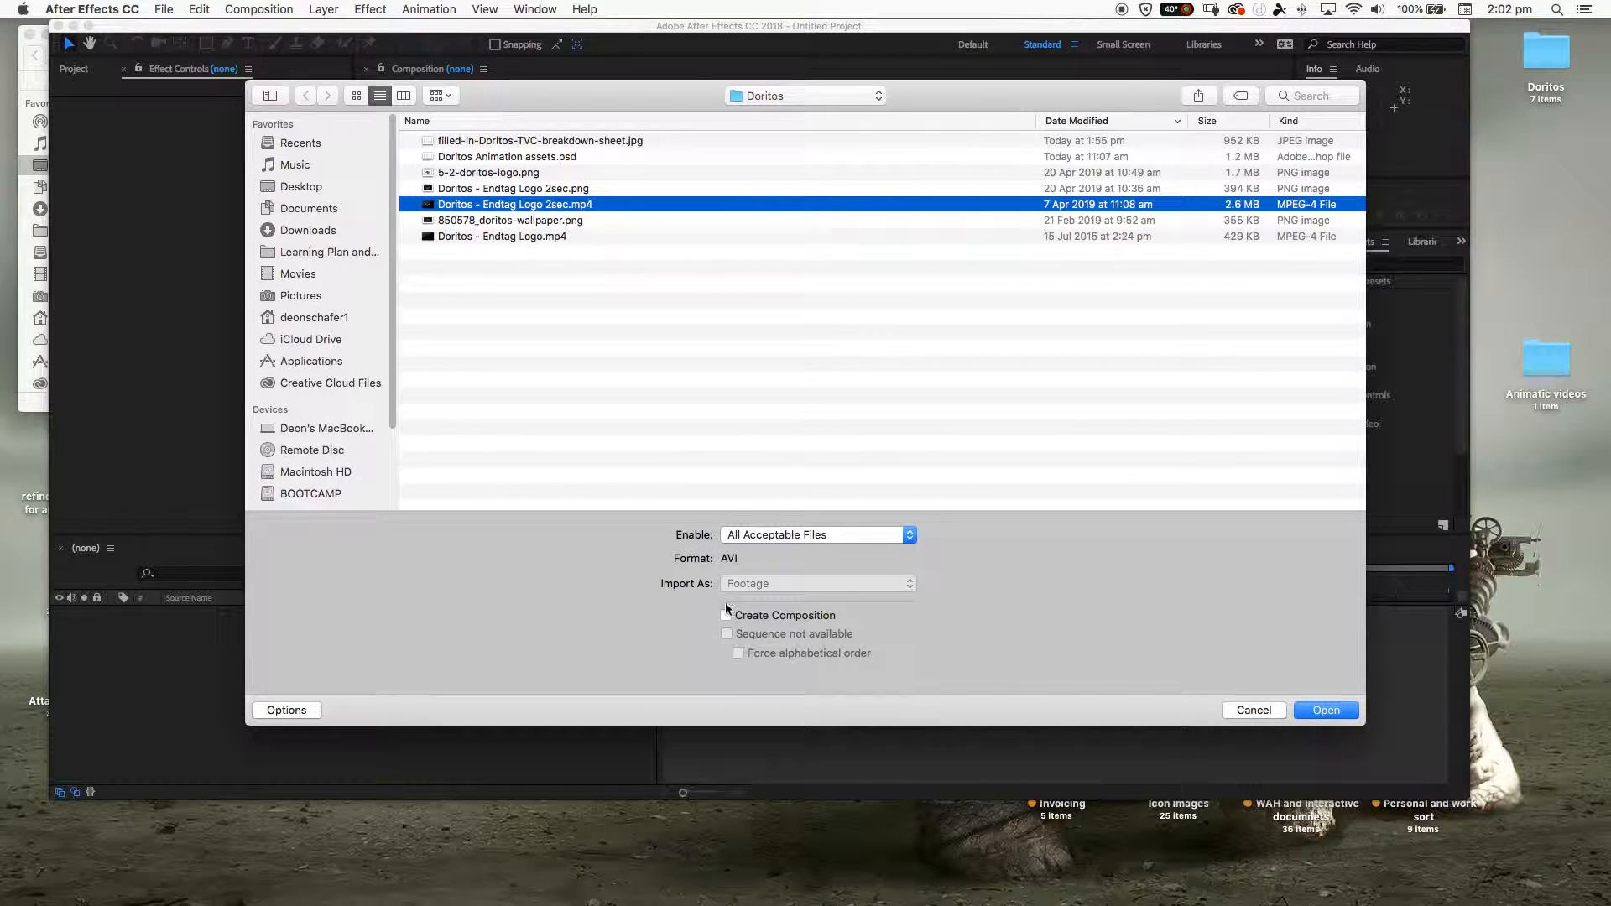
left_click(725, 616)
left_click(1328, 710)
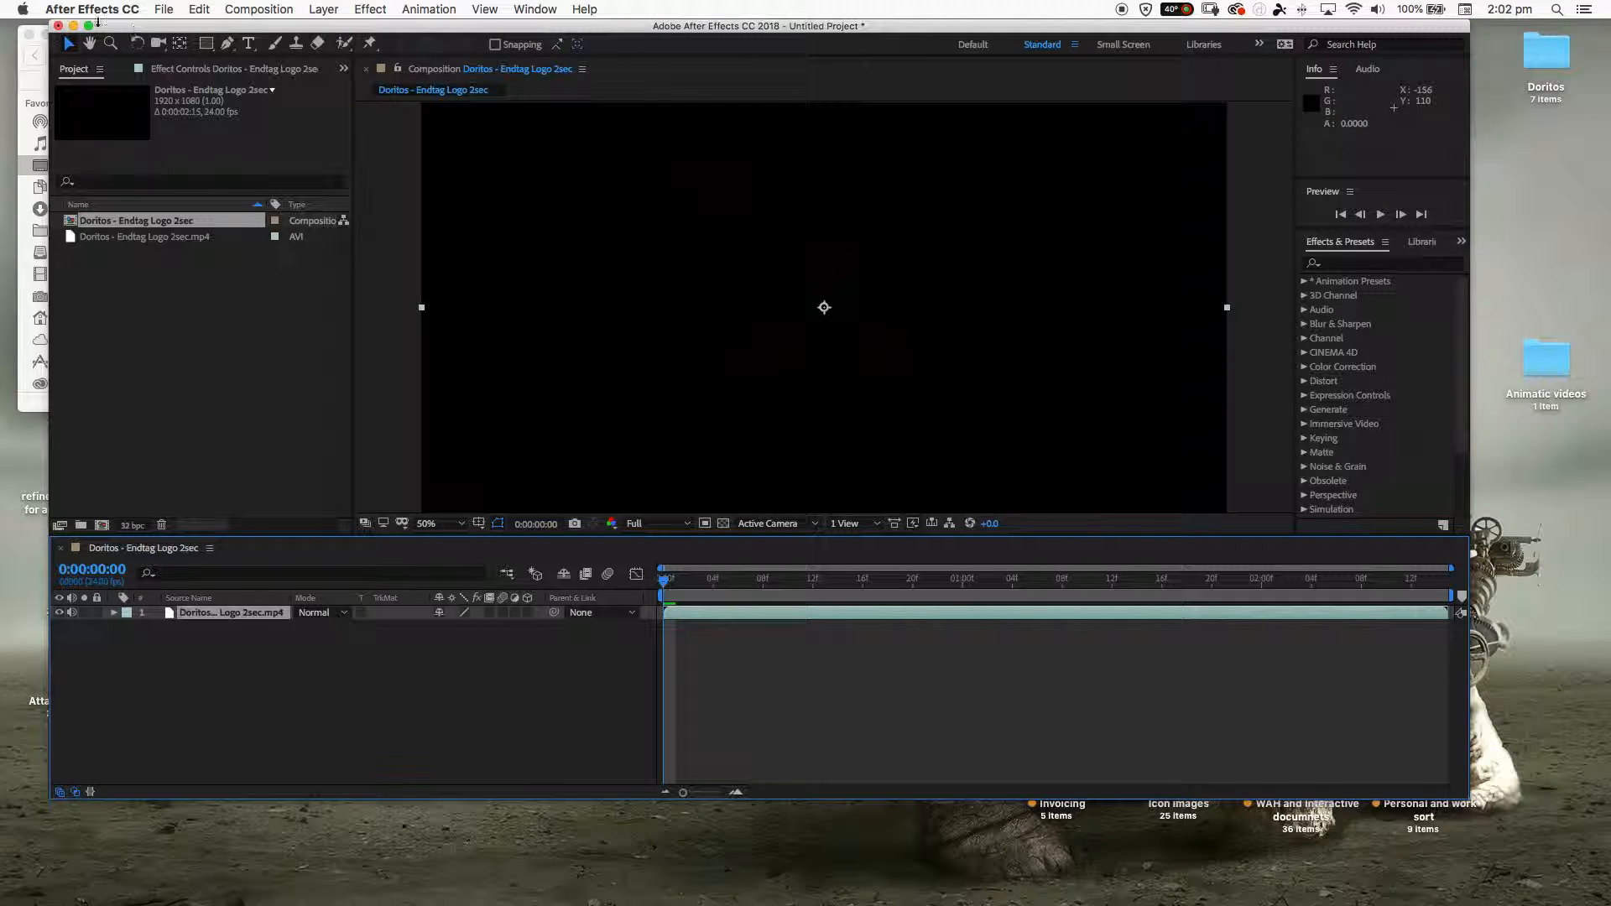
left_click(88, 26)
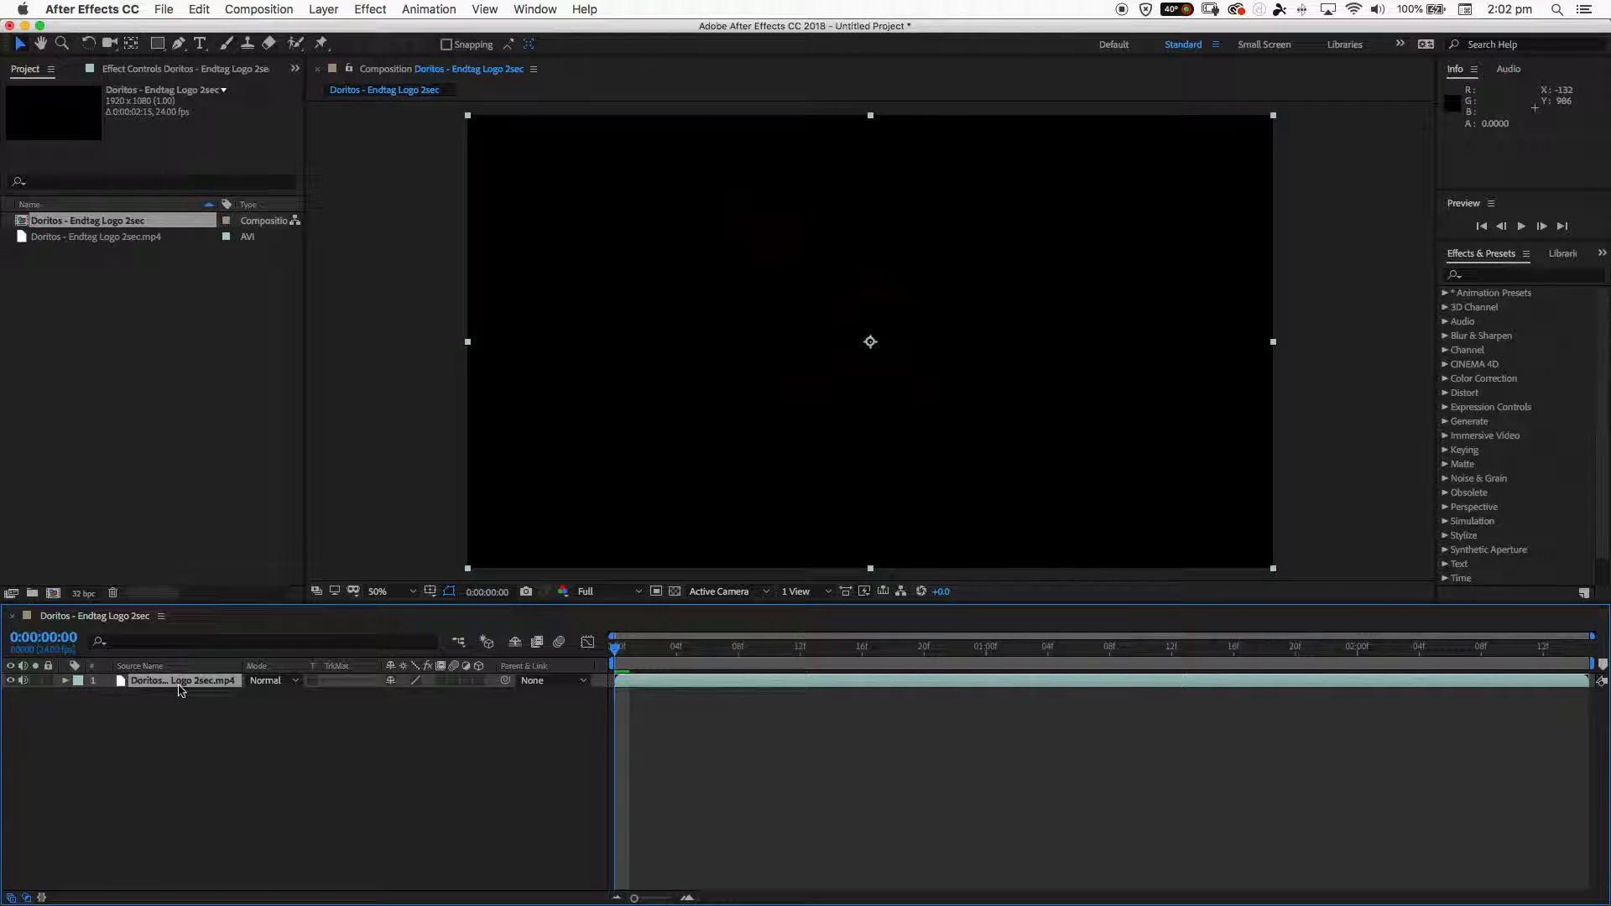
- Review the imported footage and composition items, and scrub the endtag composition to 0:00:01:11
left_click(112, 237)
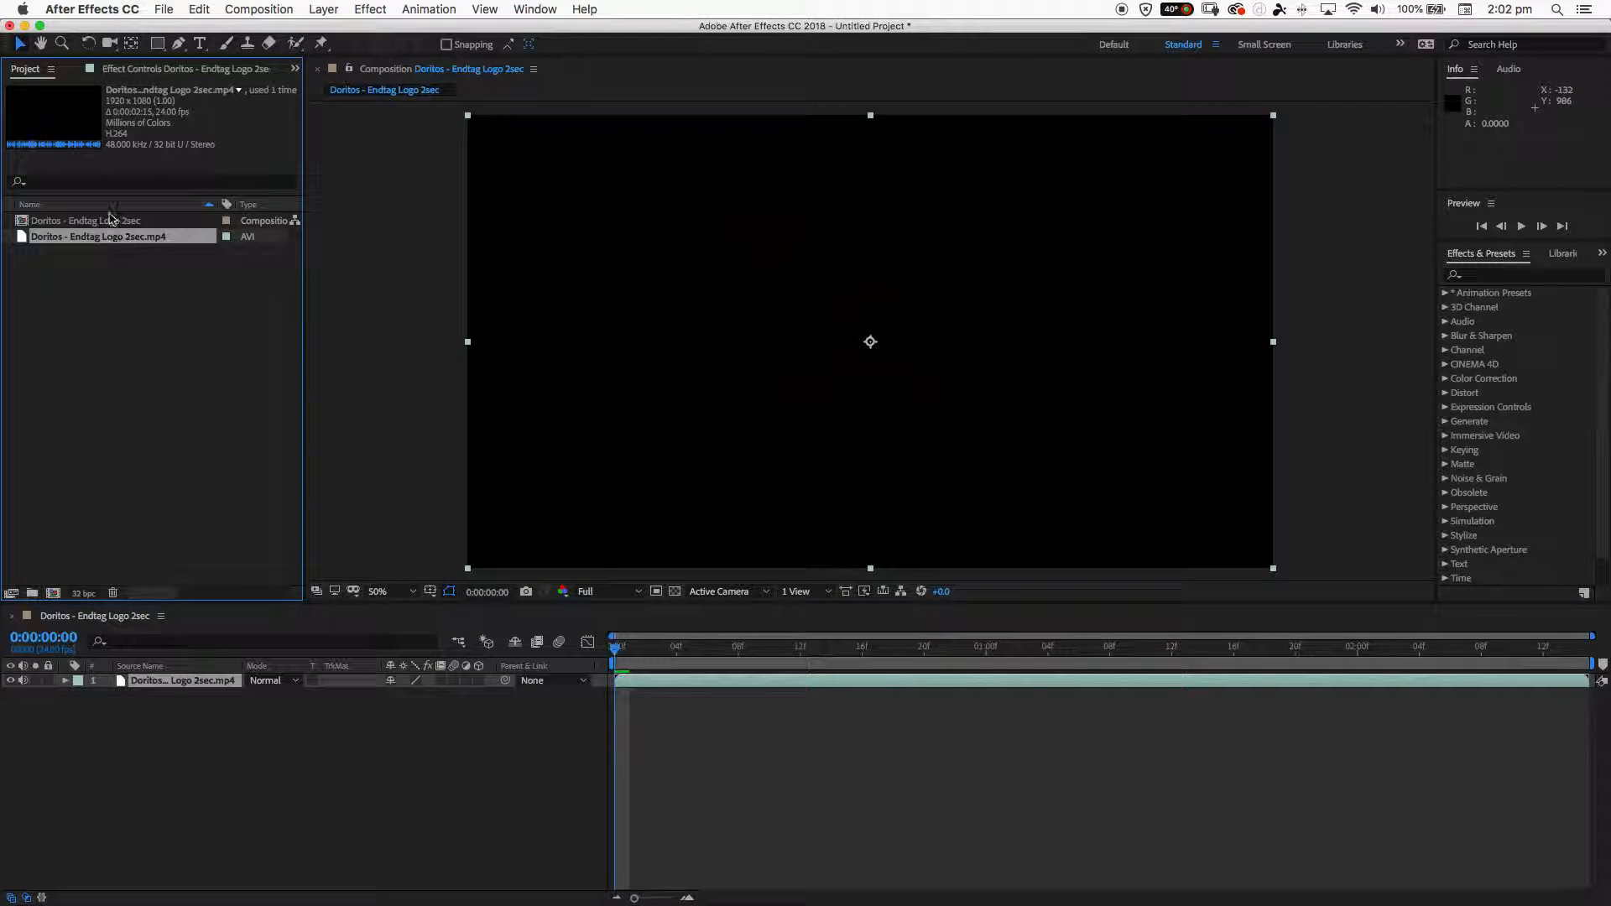
left_click(112, 220)
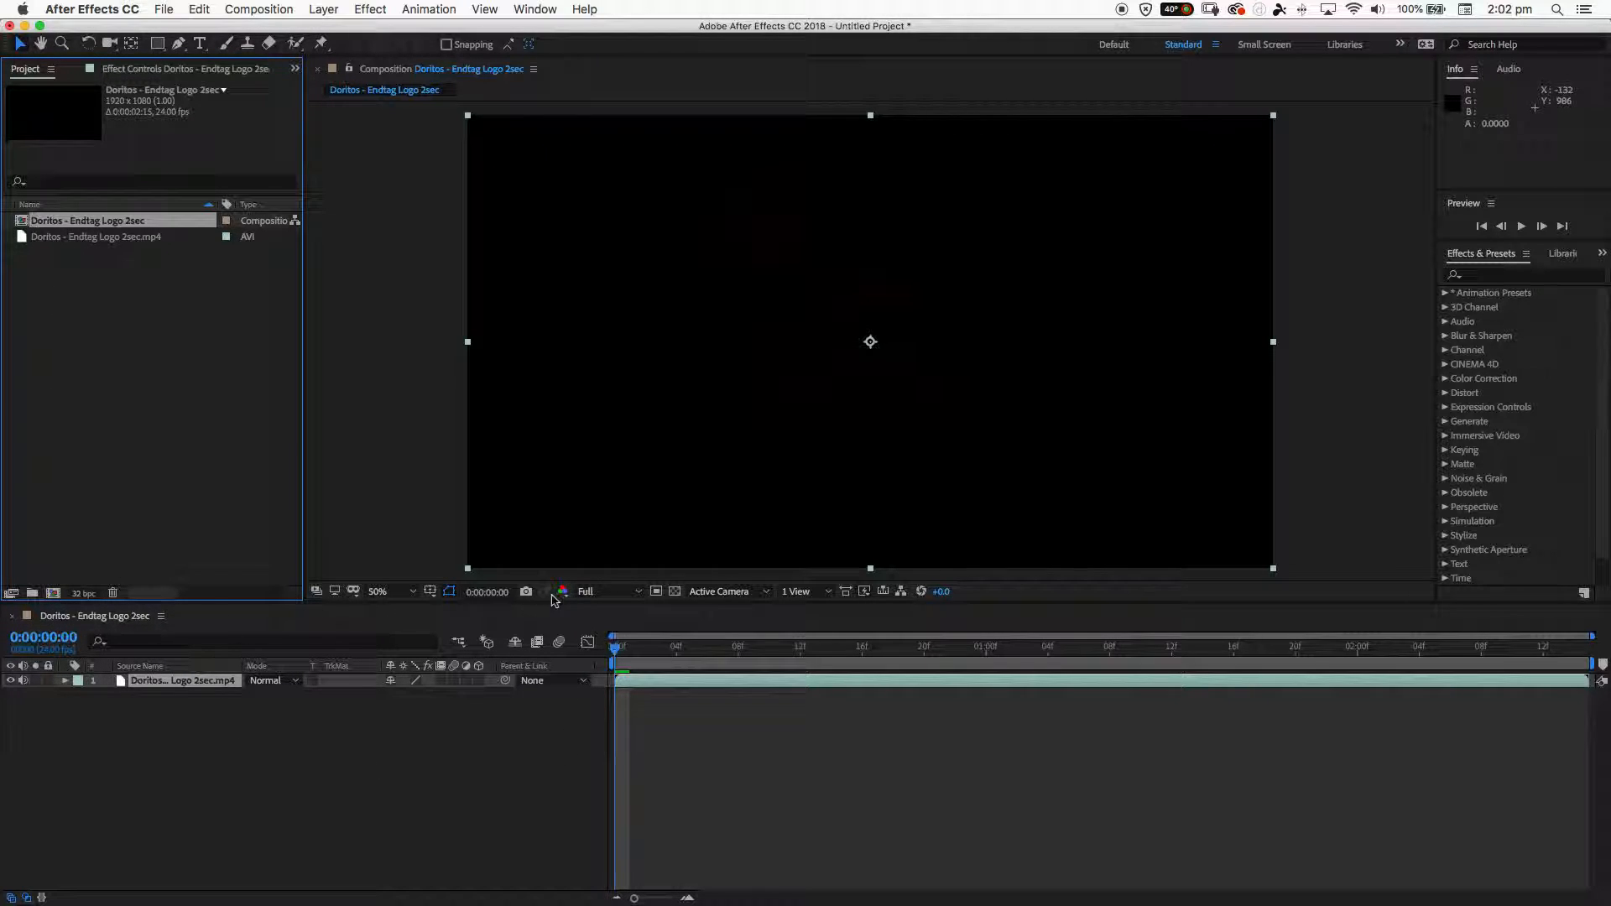
left_click_drag(617, 650, 1162, 667)
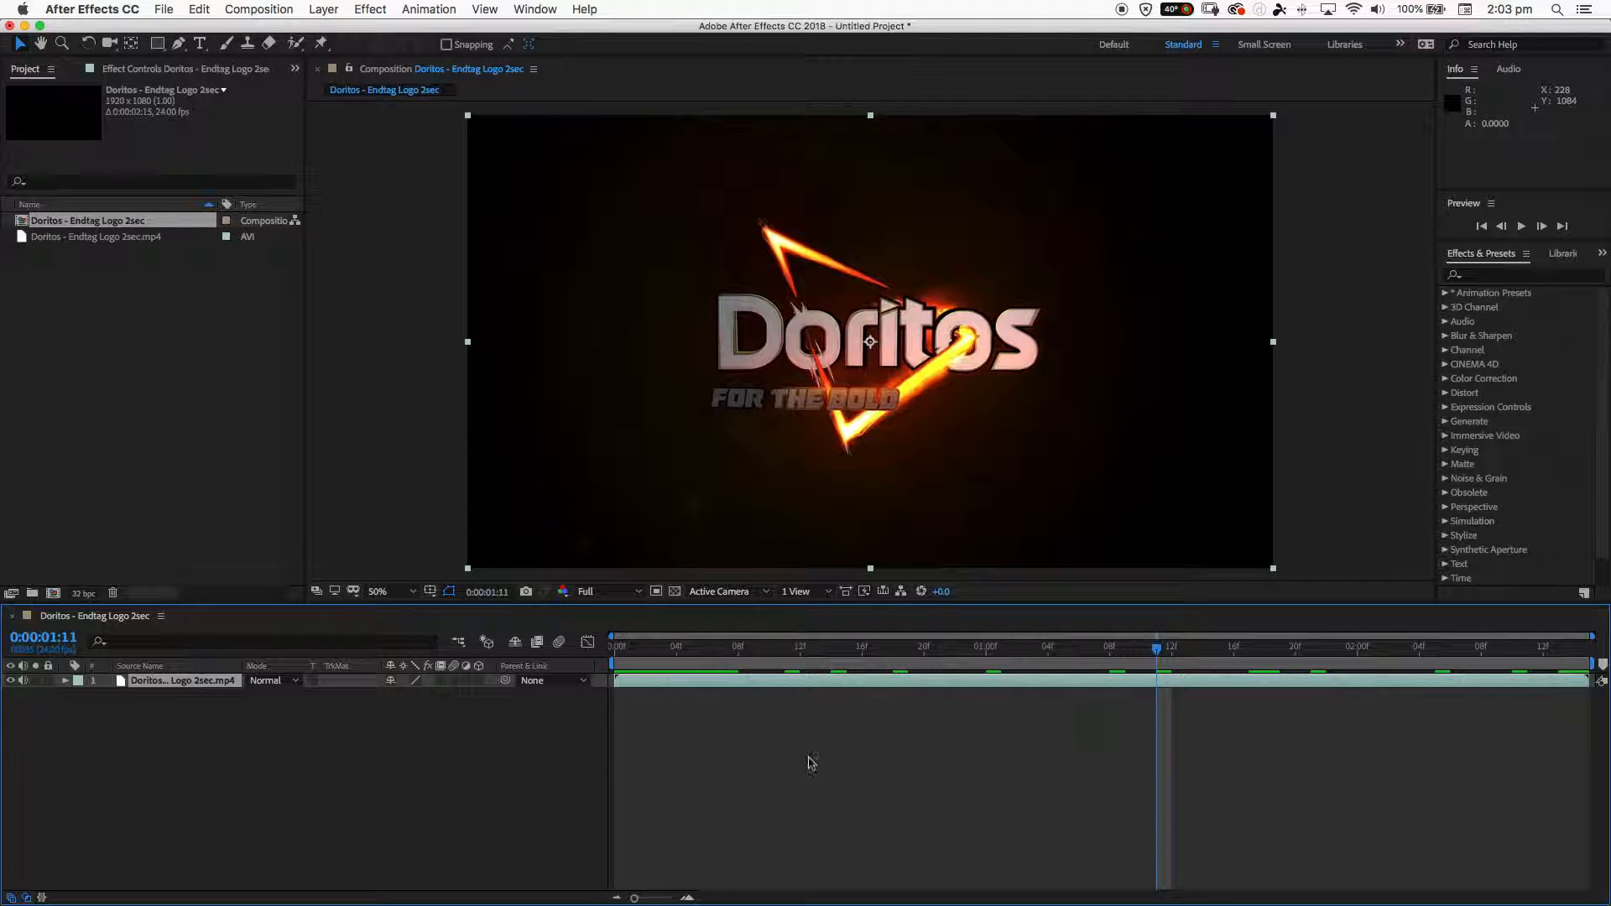
left_click(182, 684)
left_click(175, 707)
left_click(172, 682)
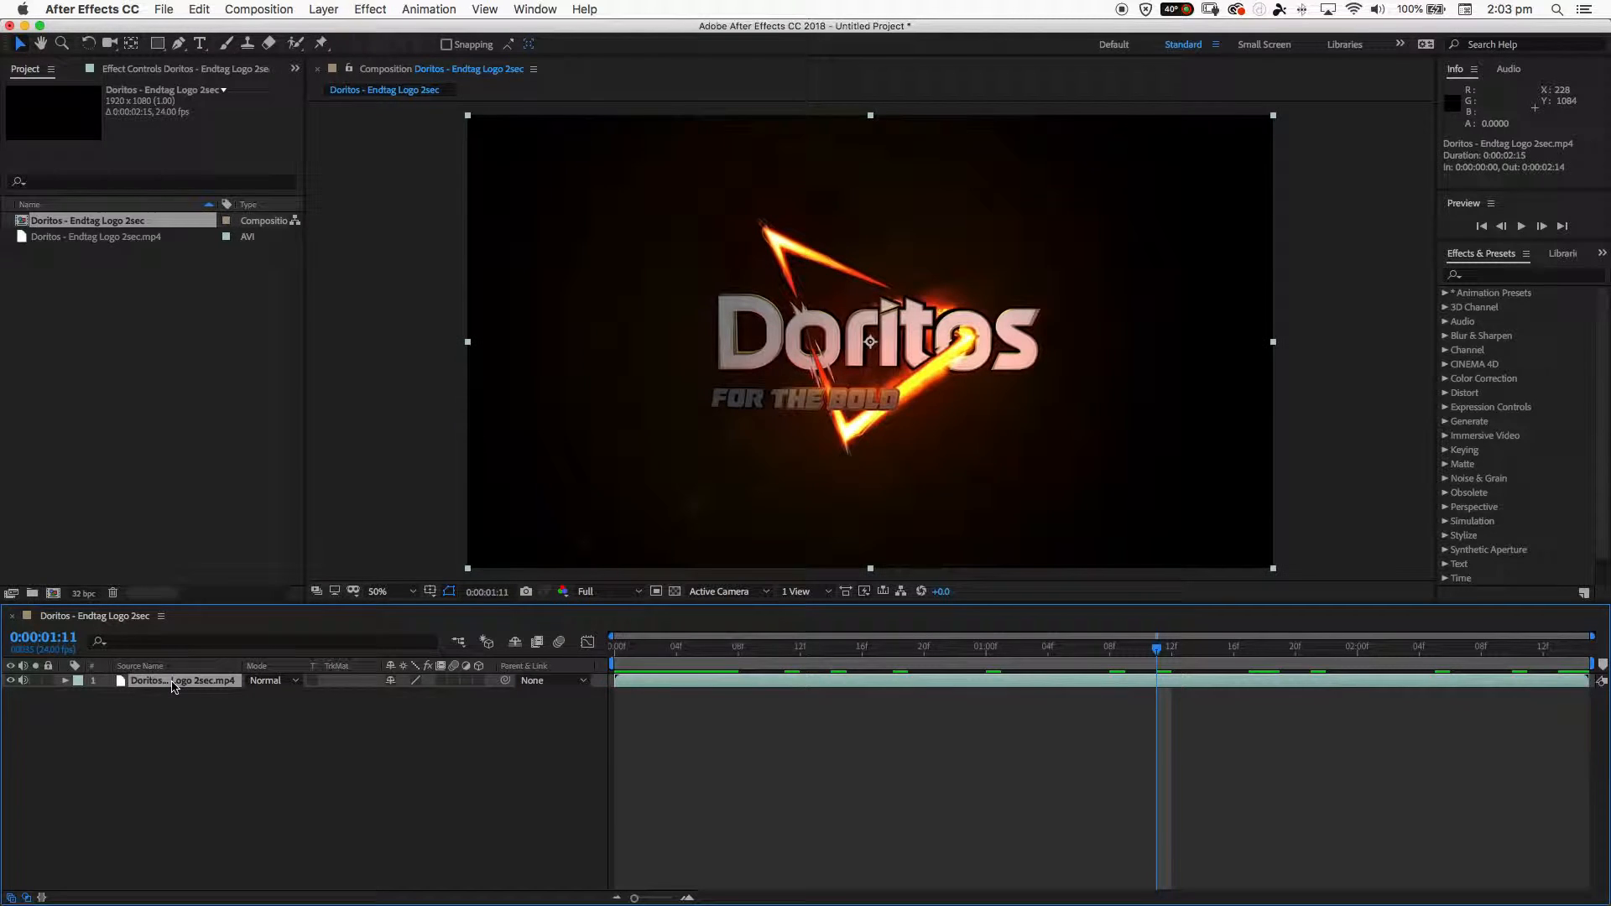
left_click(265, 684)
left_click(308, 225)
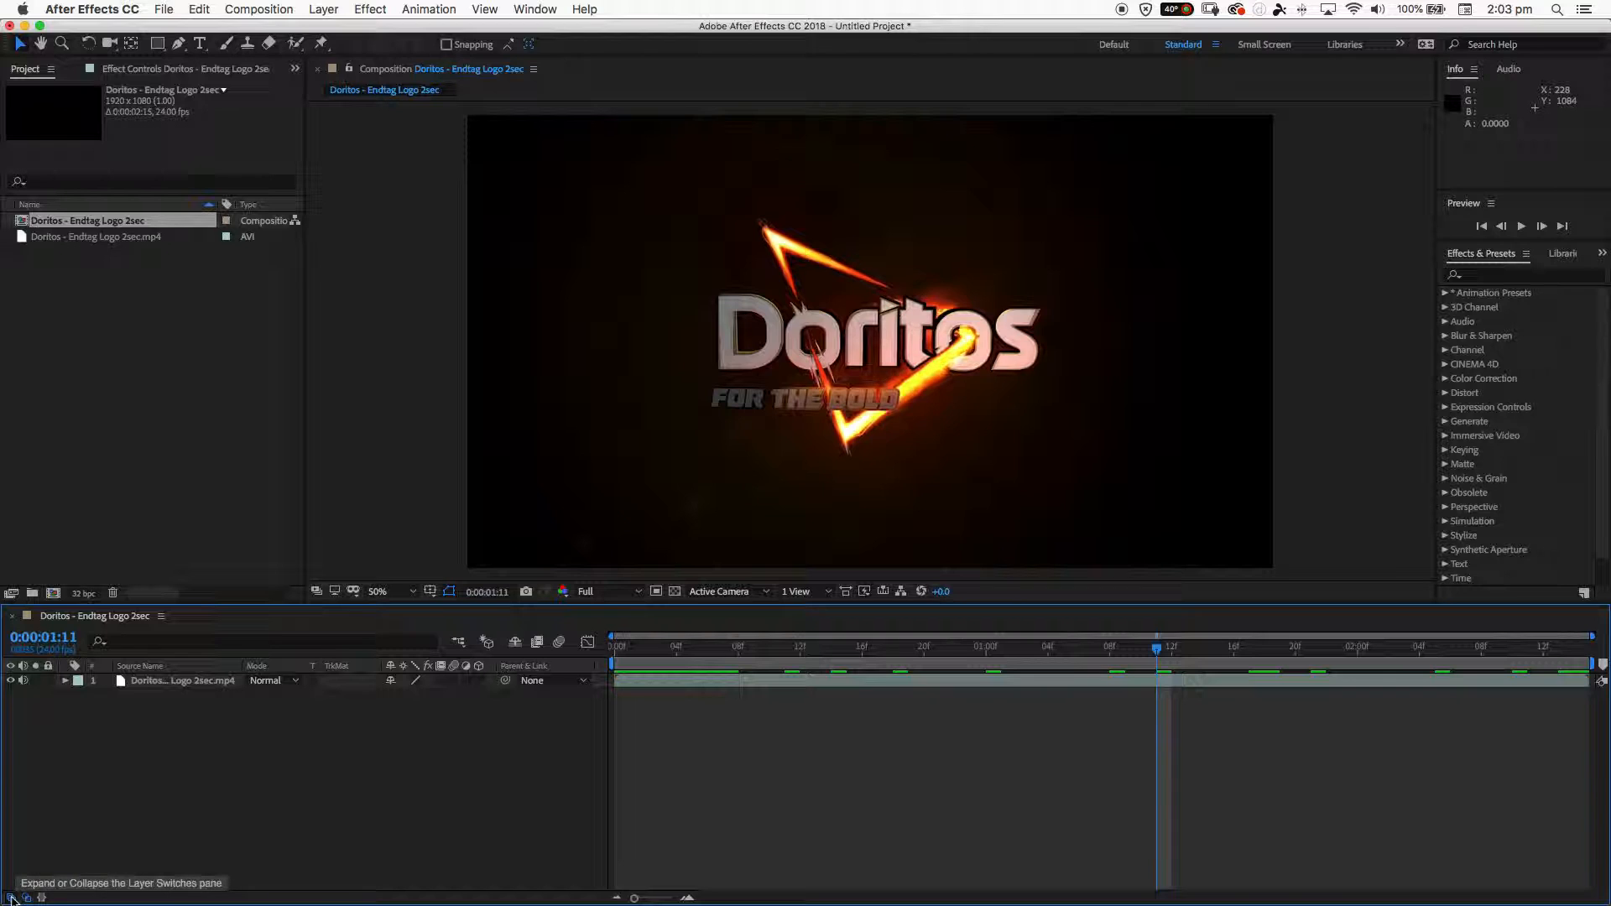
- Toggle the timeline's Layer Switches, Transfer Controls and In/Out/Duration/Stretch panes to examine their columns, leaving only the first two expanded
left_click(10, 898)
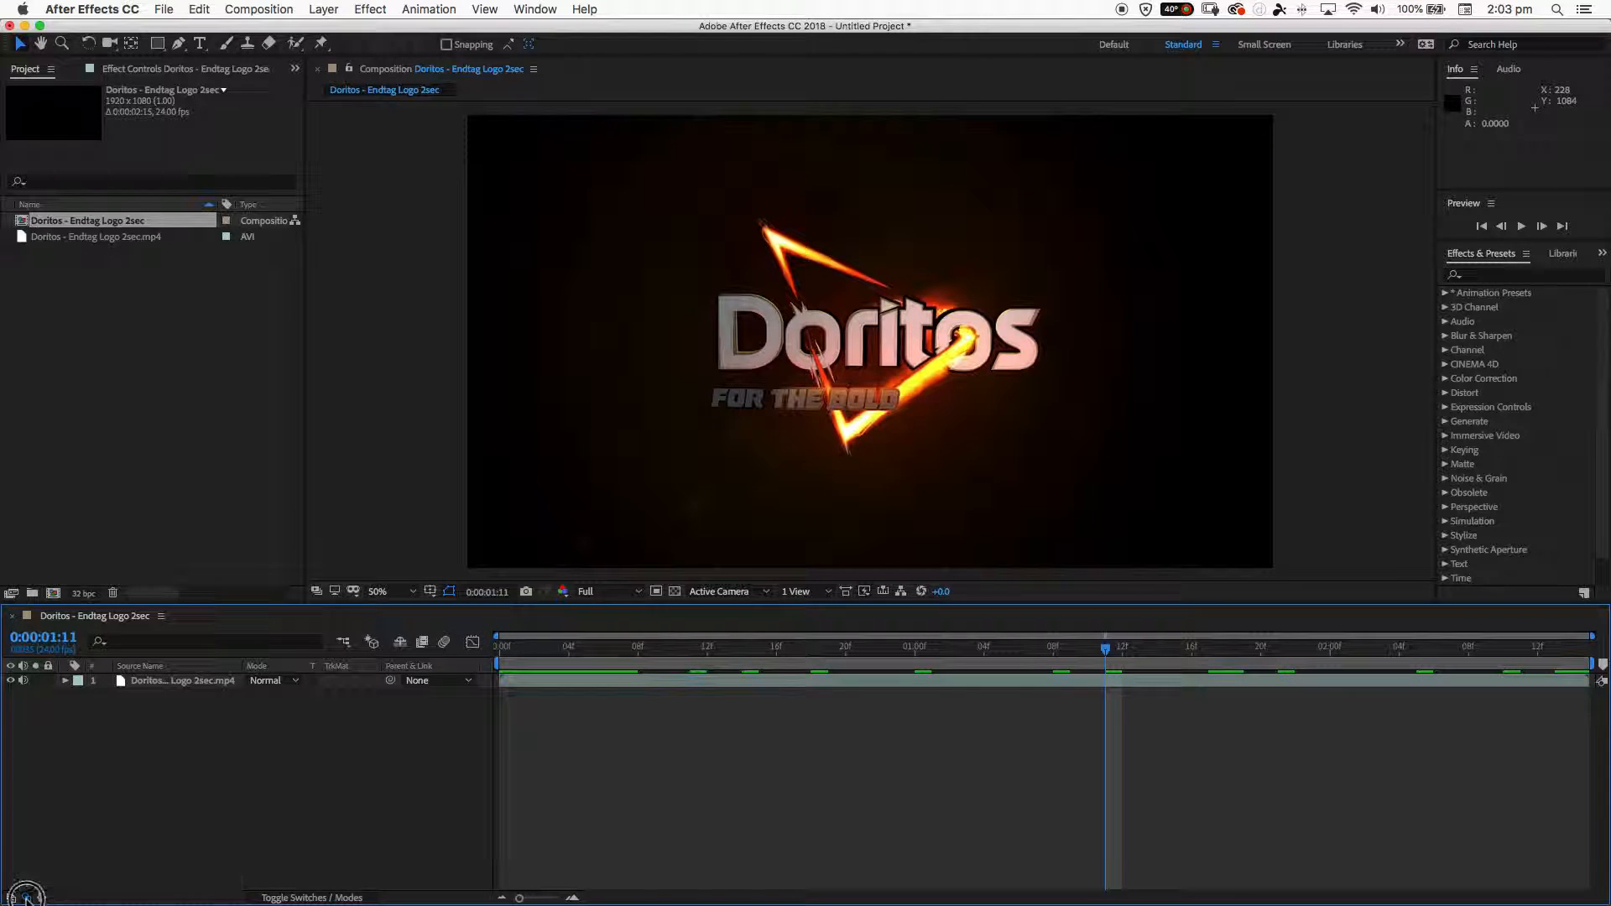
left_click(42, 897)
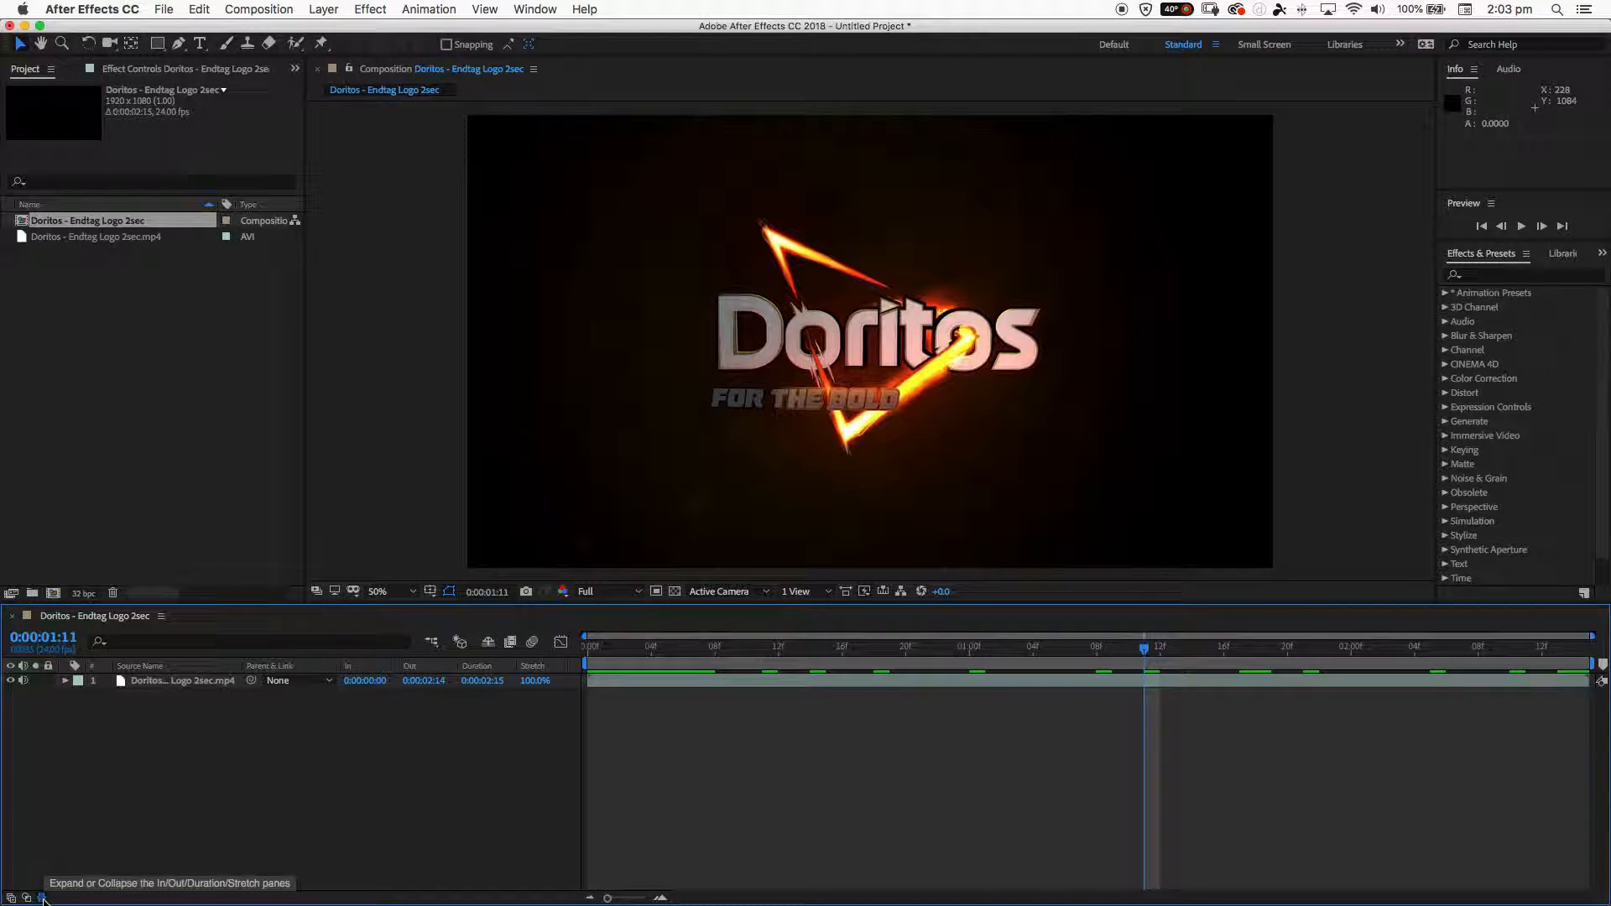
left_click(26, 897)
left_click(11, 898)
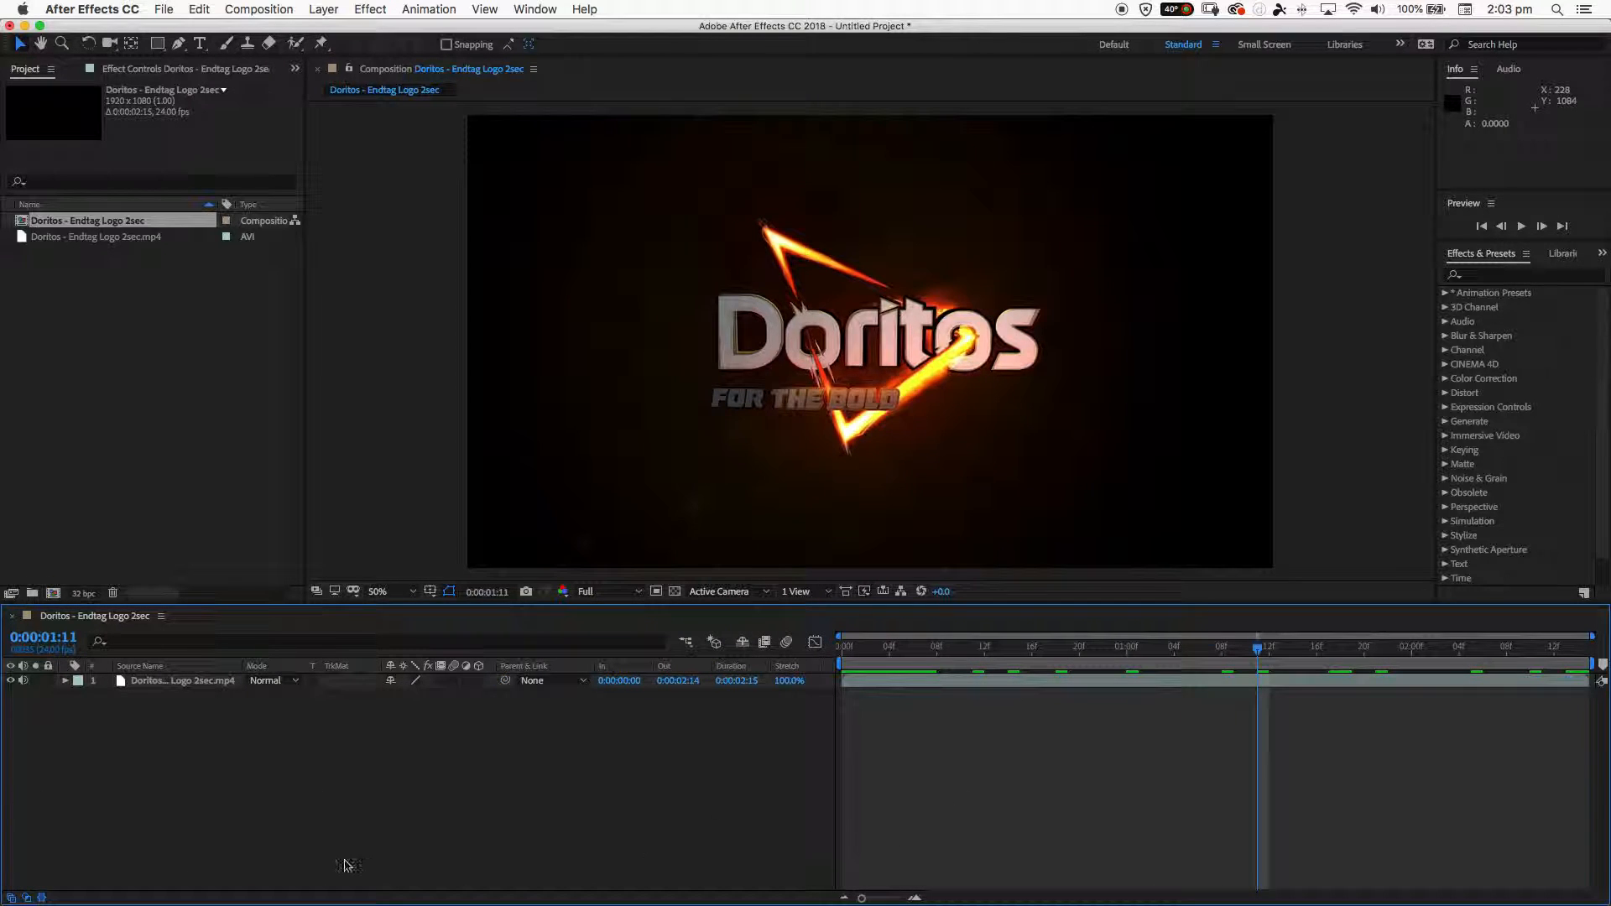
mouse_move(20, 900)
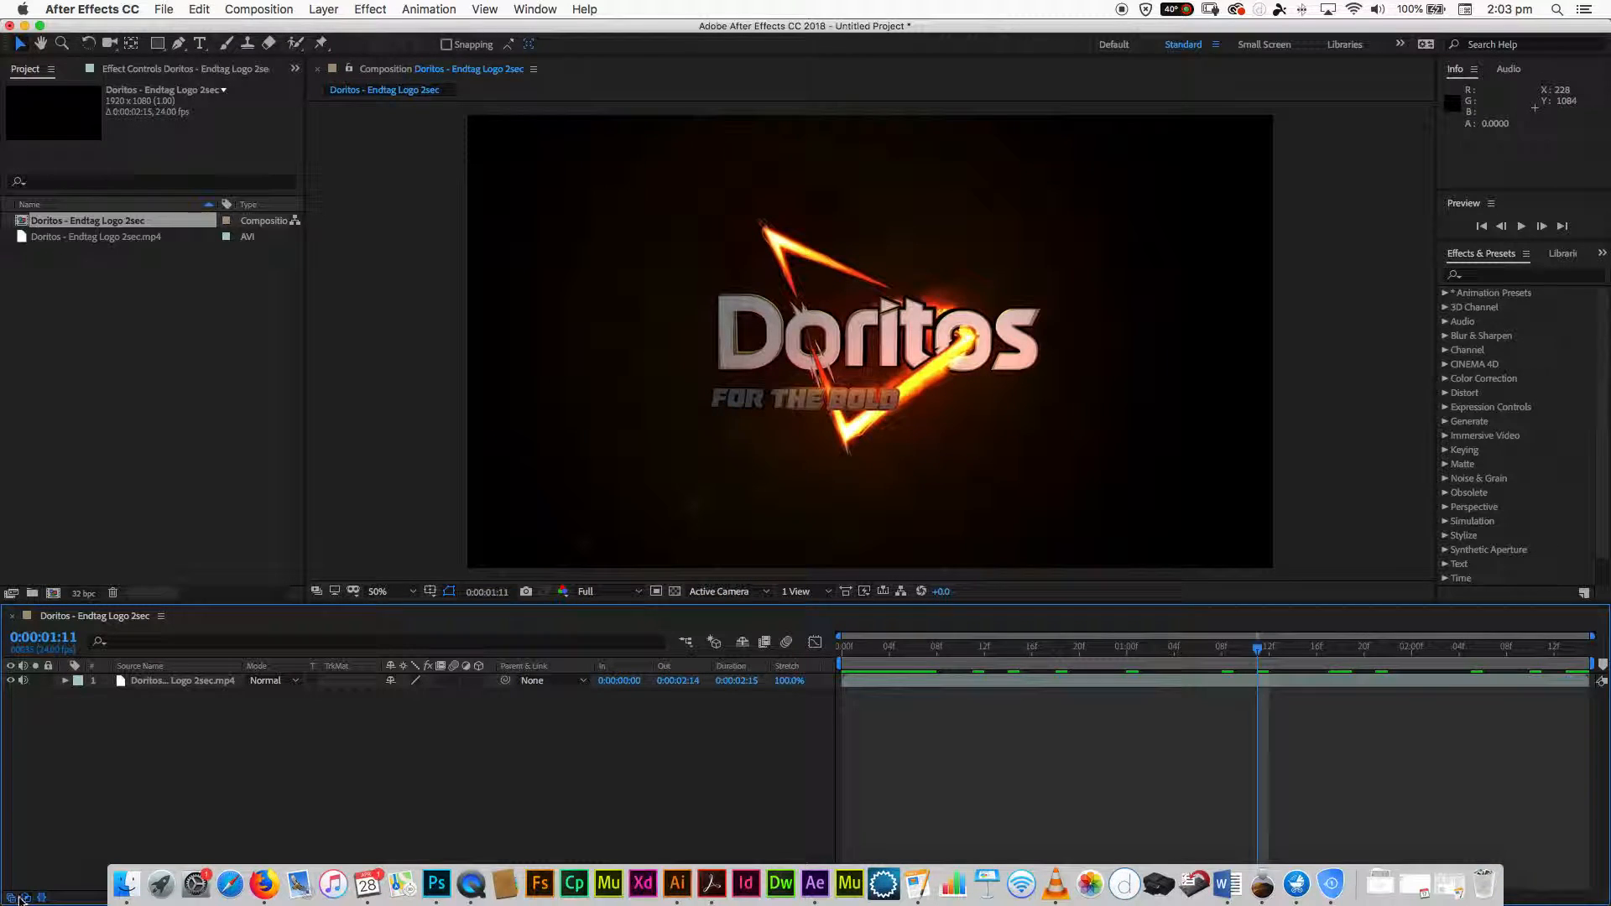
left_click(15, 897)
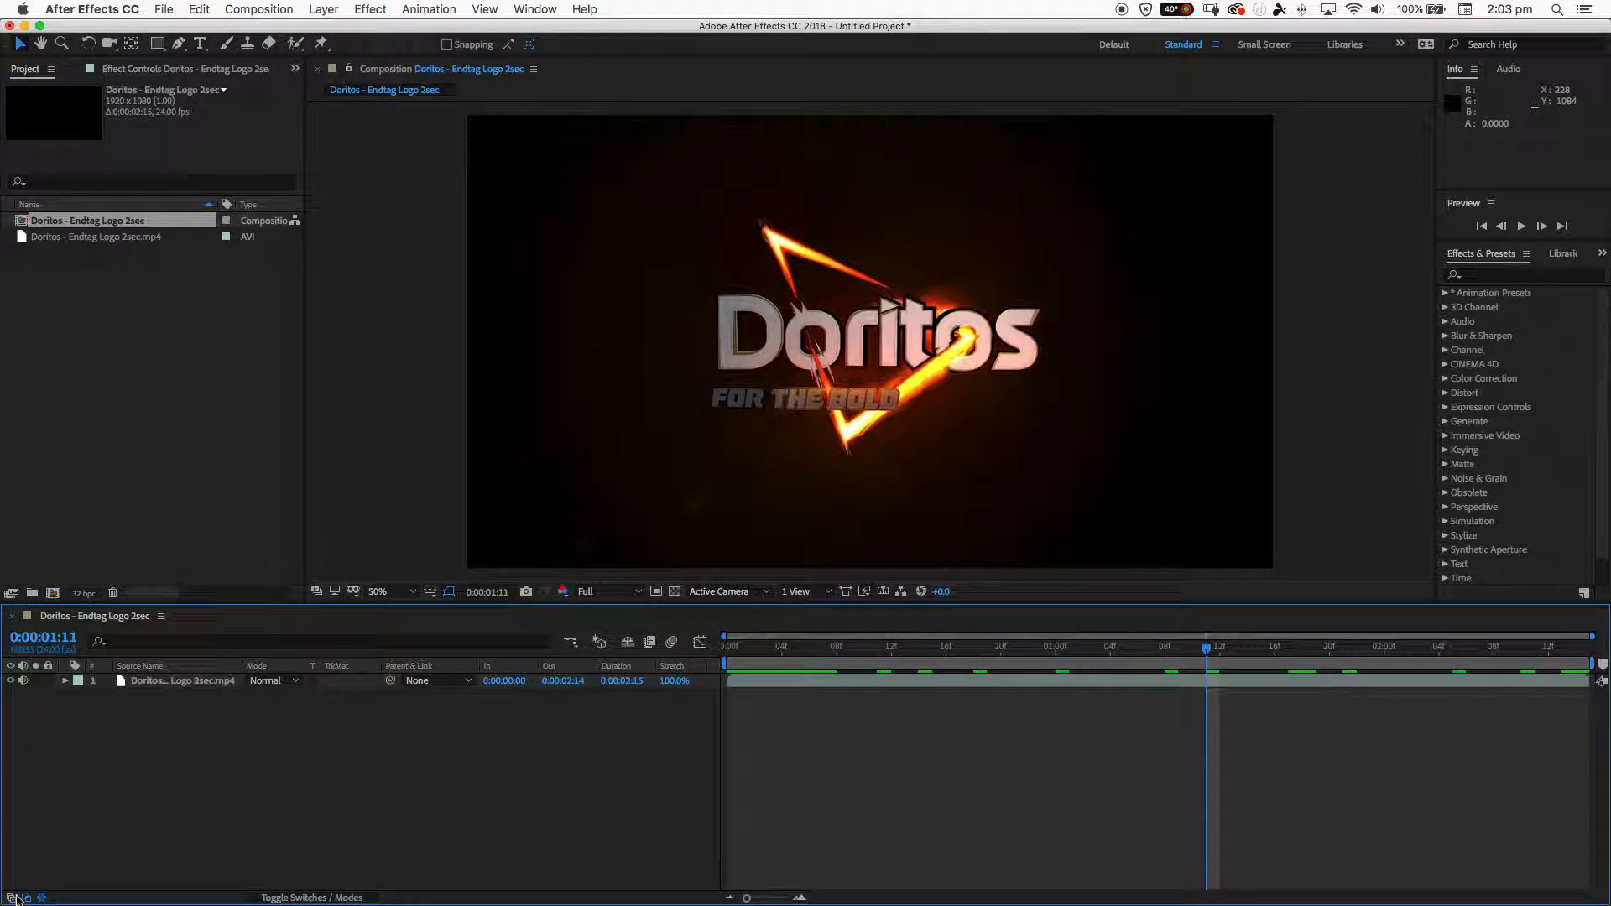
left_click(26, 898)
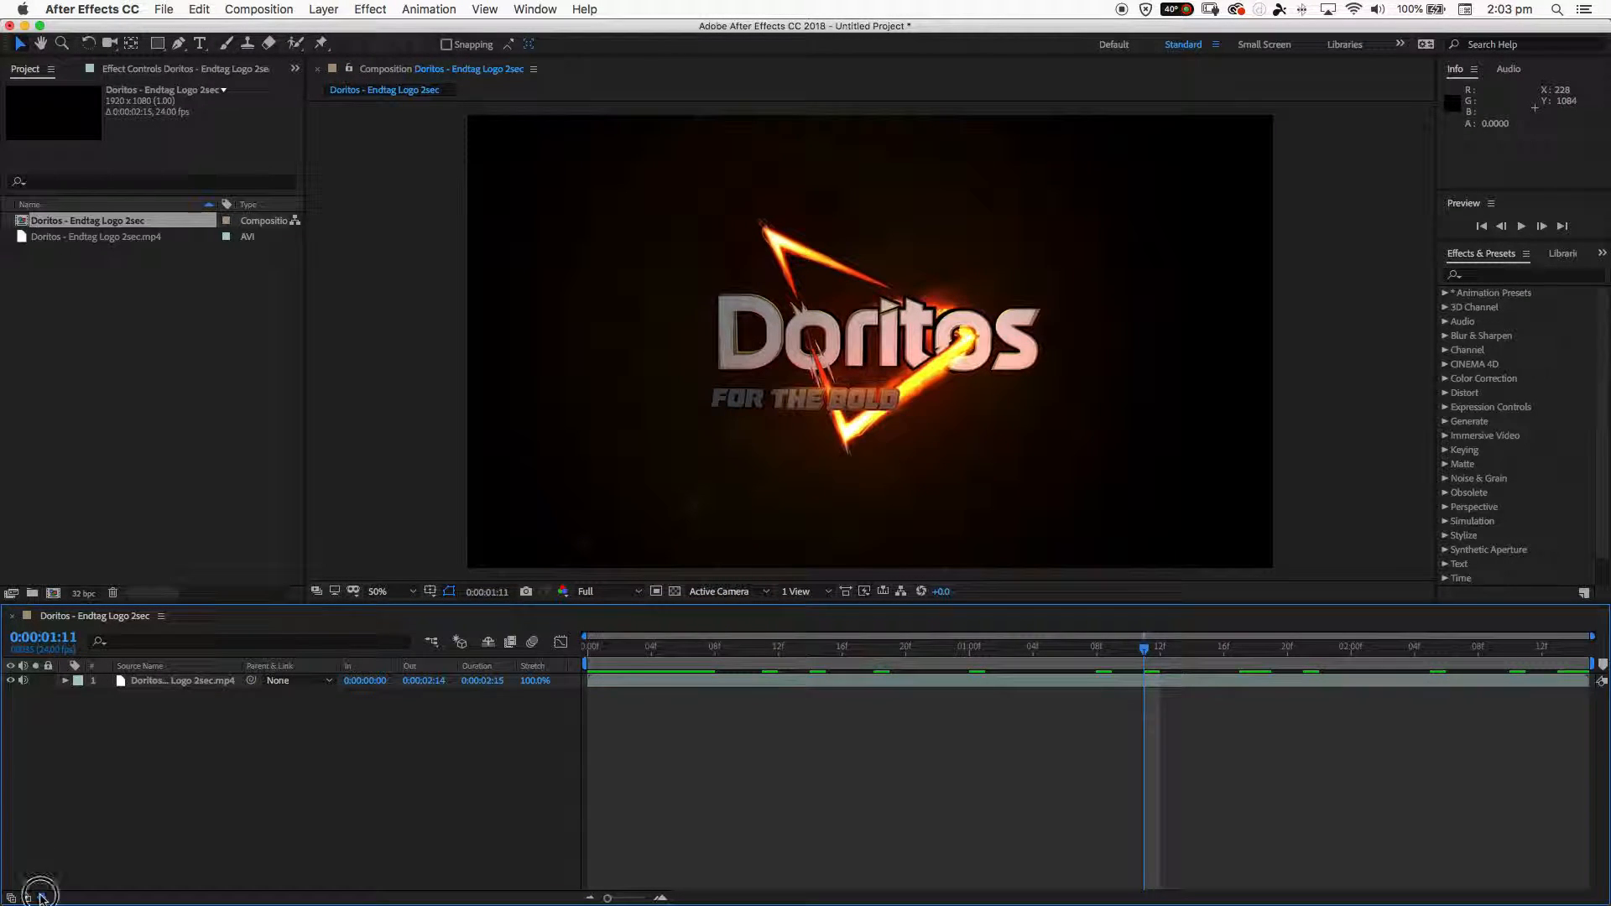
left_click(41, 898)
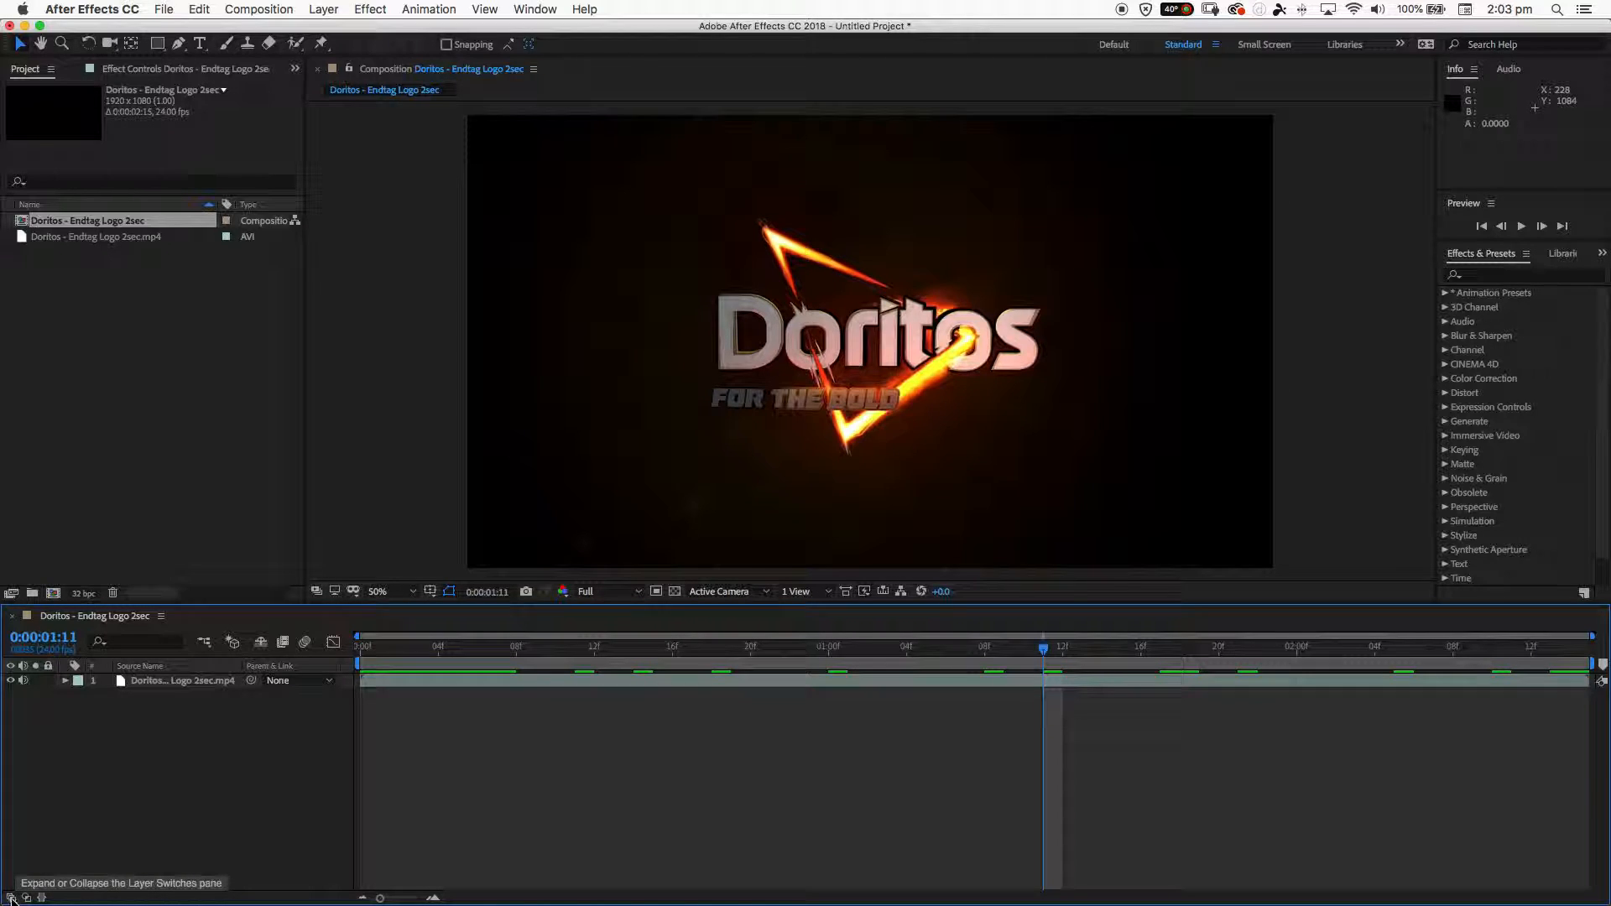
left_click(10, 898)
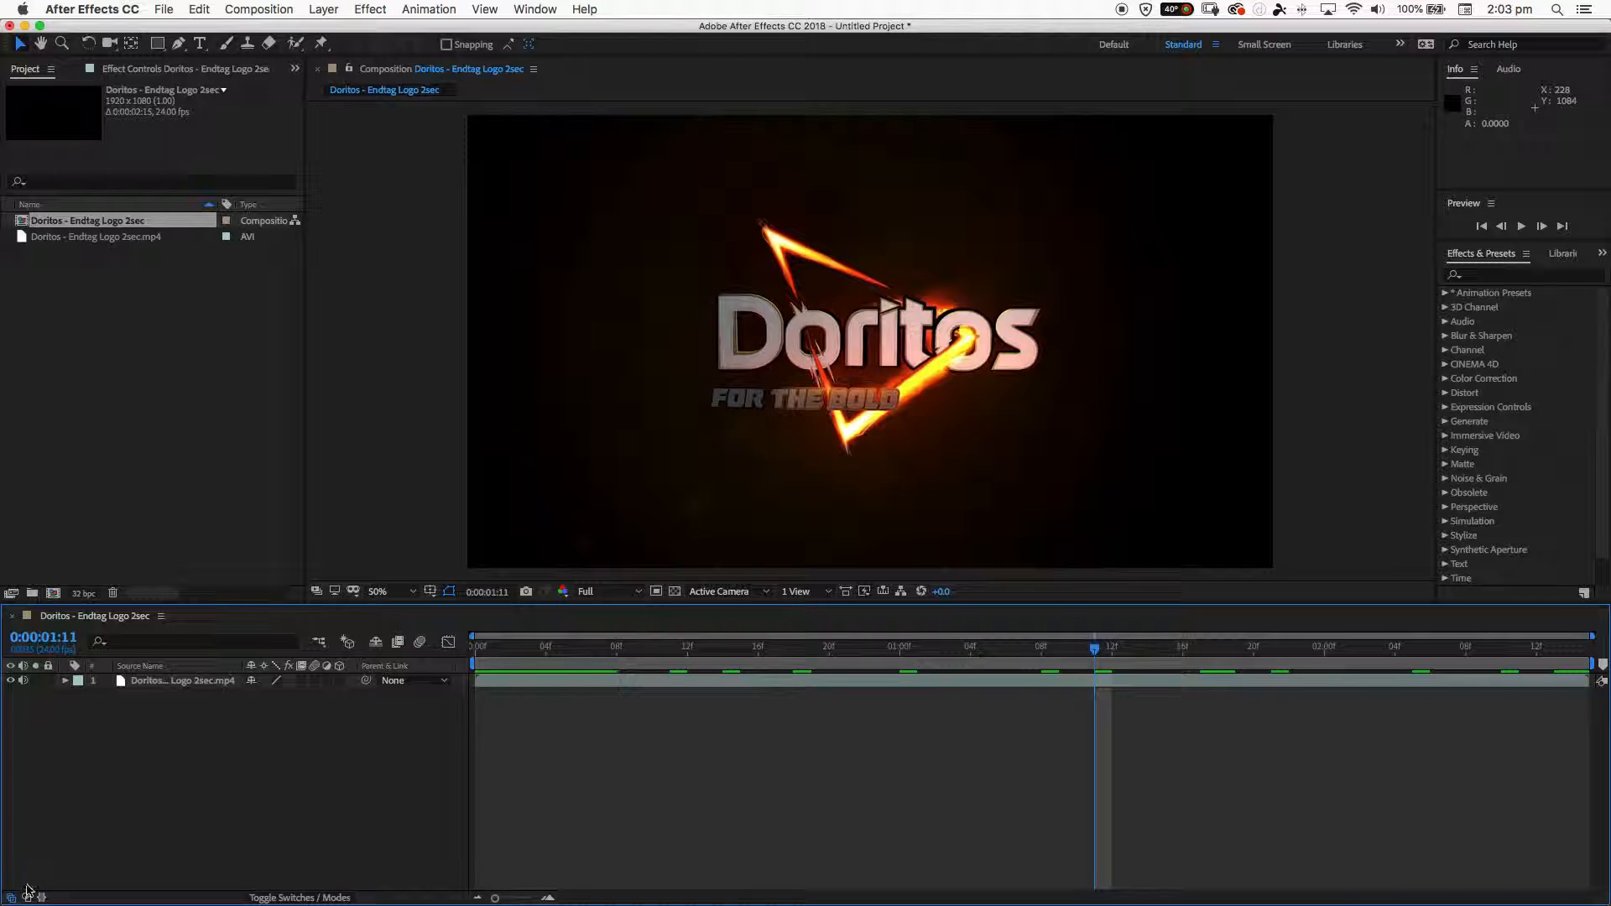
left_click(27, 896)
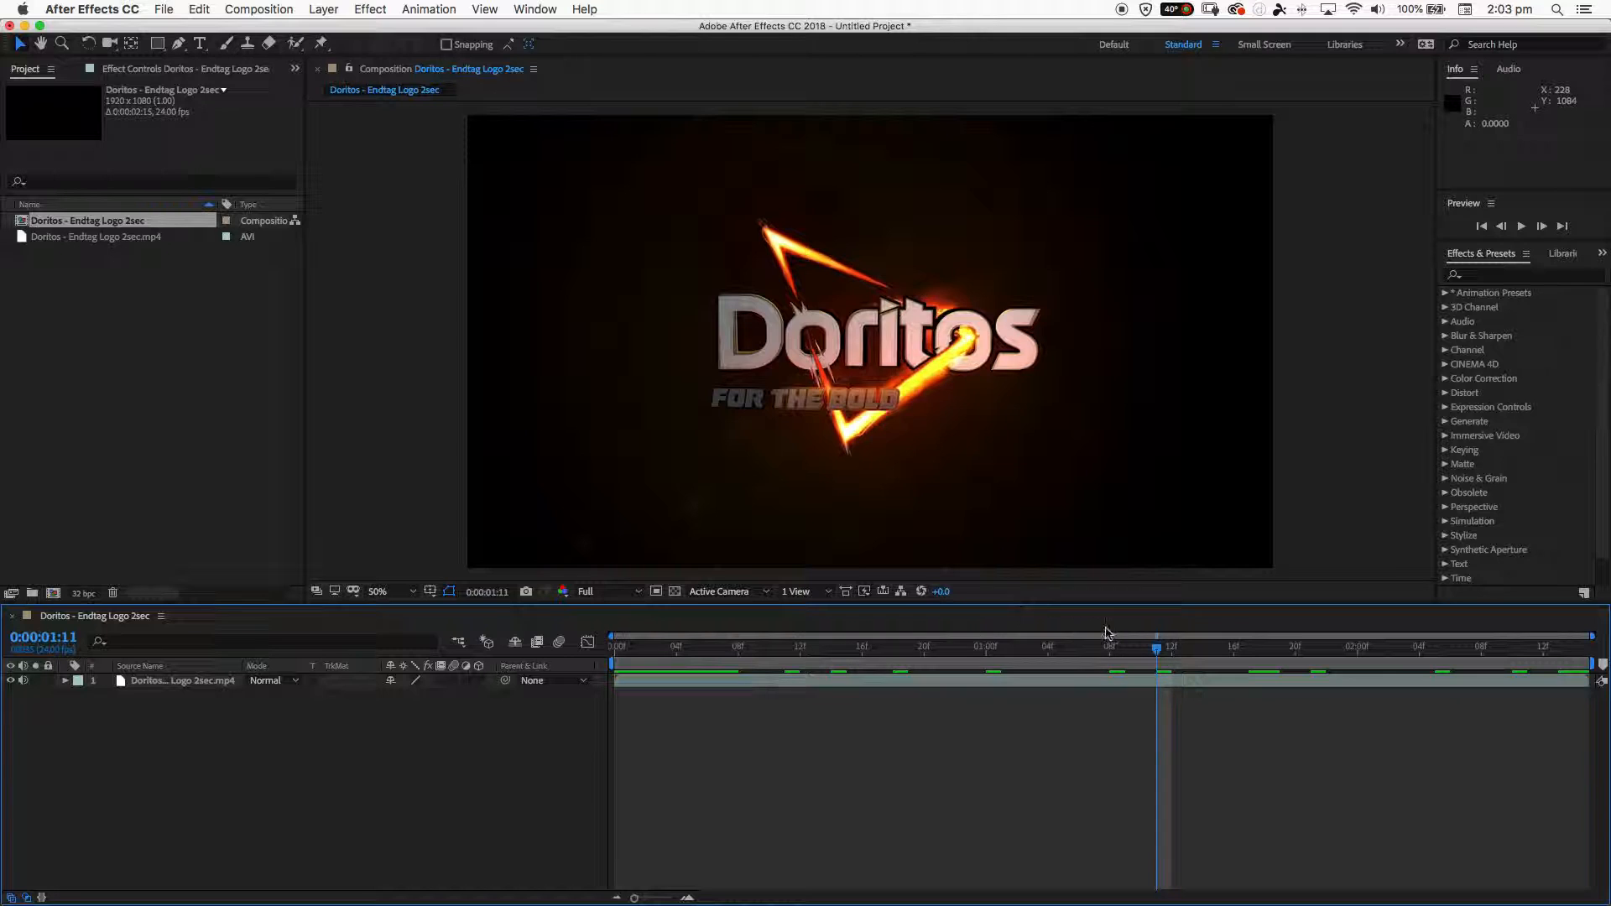
- Scrub through the reference animation, magnify the timeline to examine individual frames, restore the full time span, and return to 0:00:00:00
left_click_drag(1128, 649, 1314, 649)
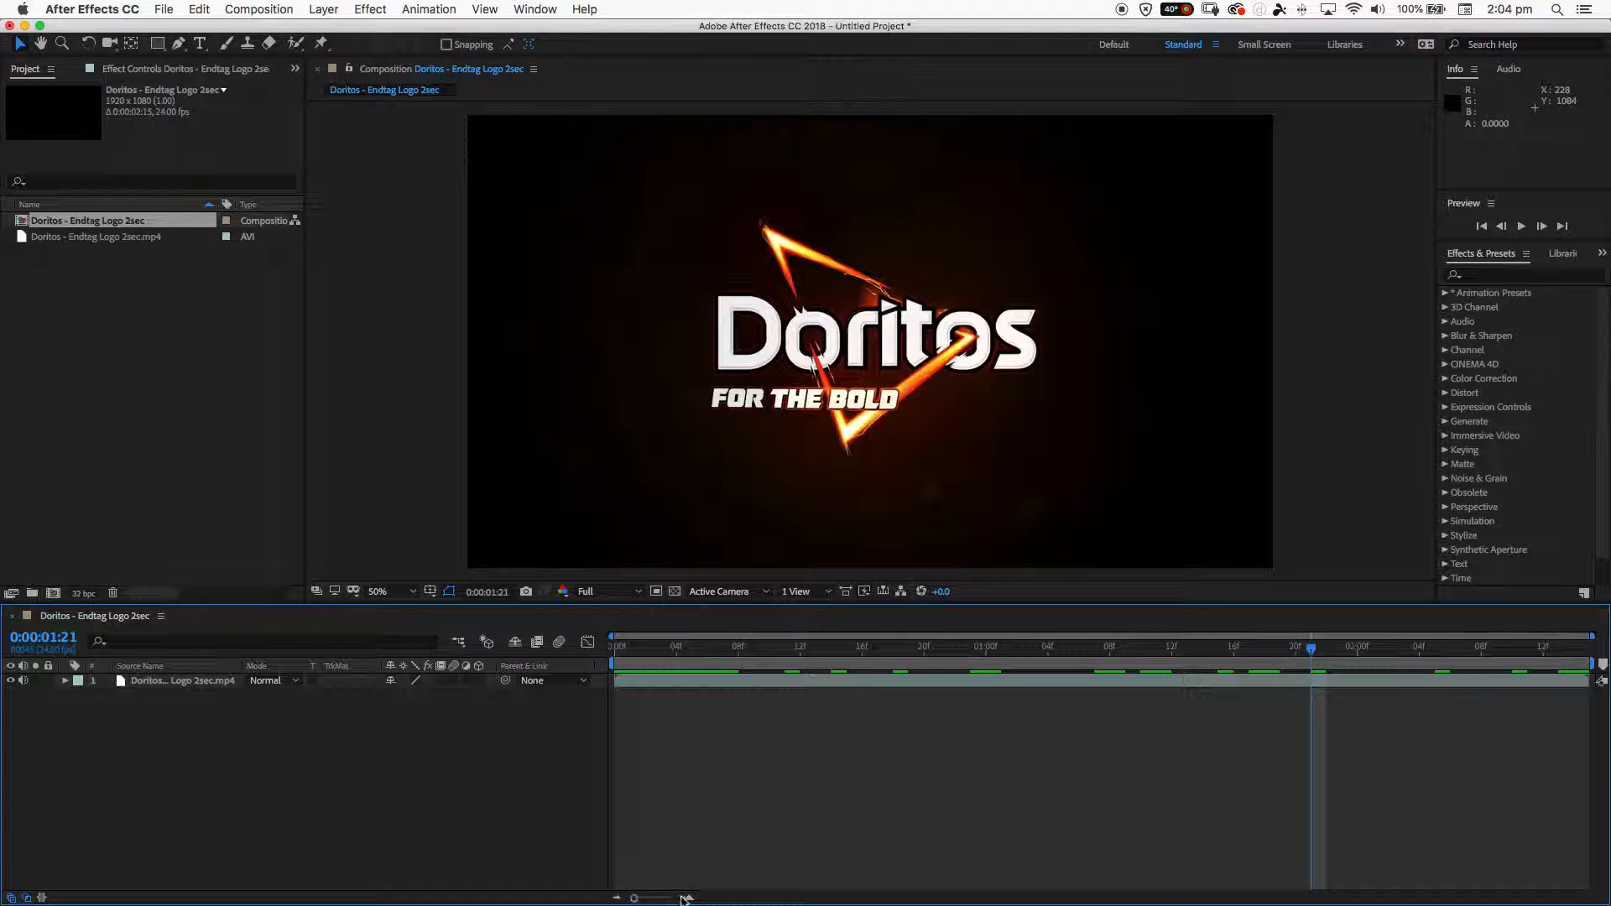
left_click_drag(635, 898, 656, 898)
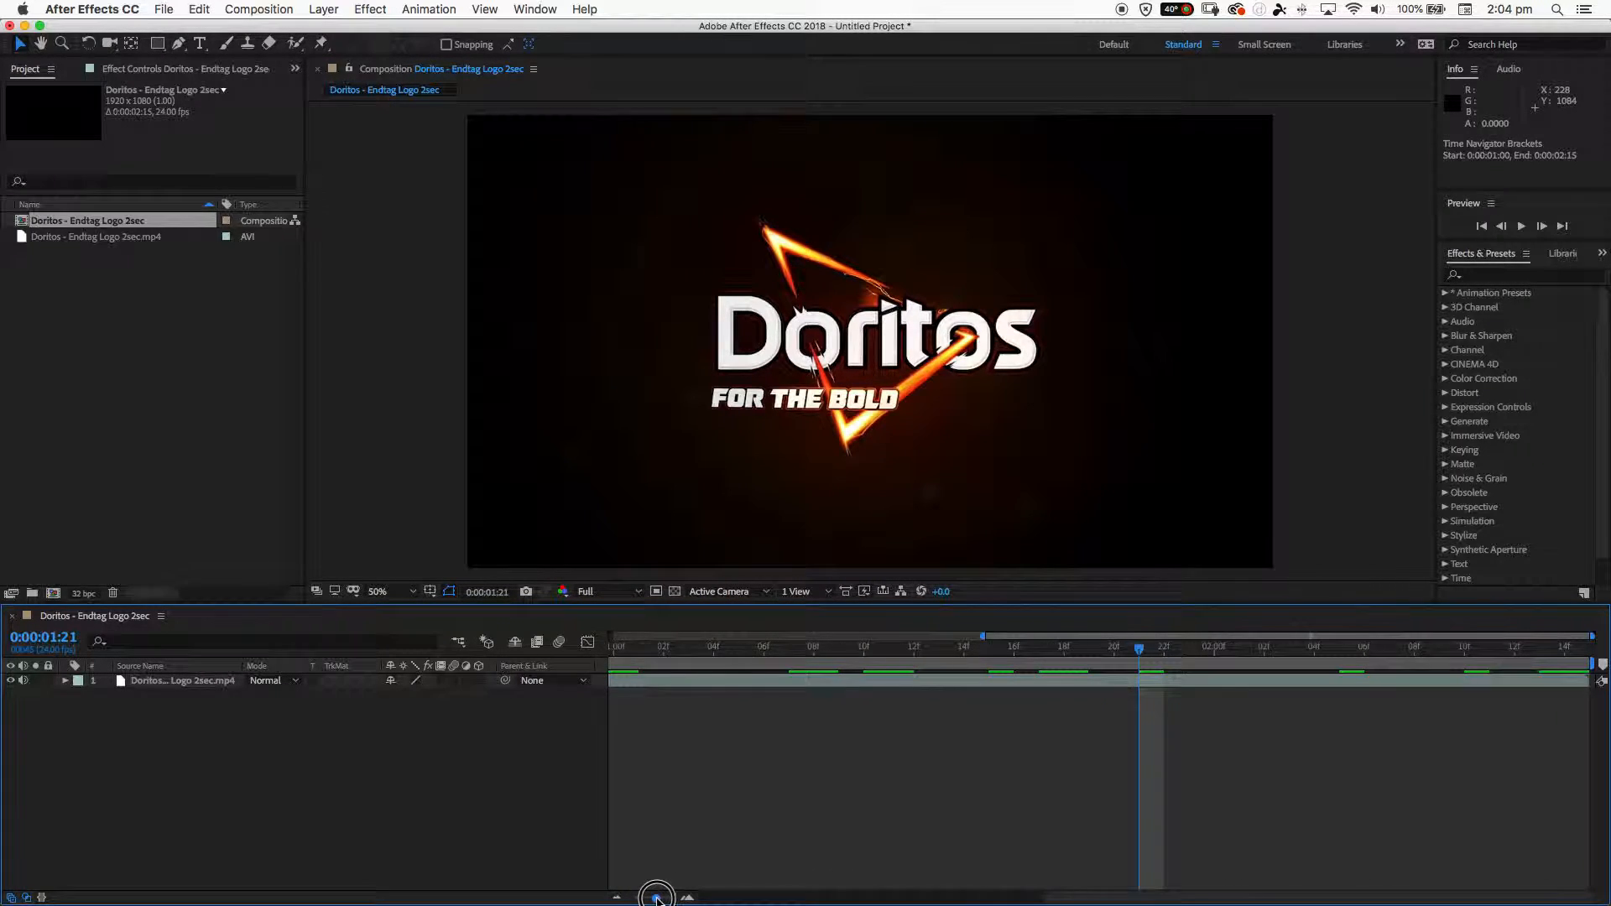
left_click(687, 898)
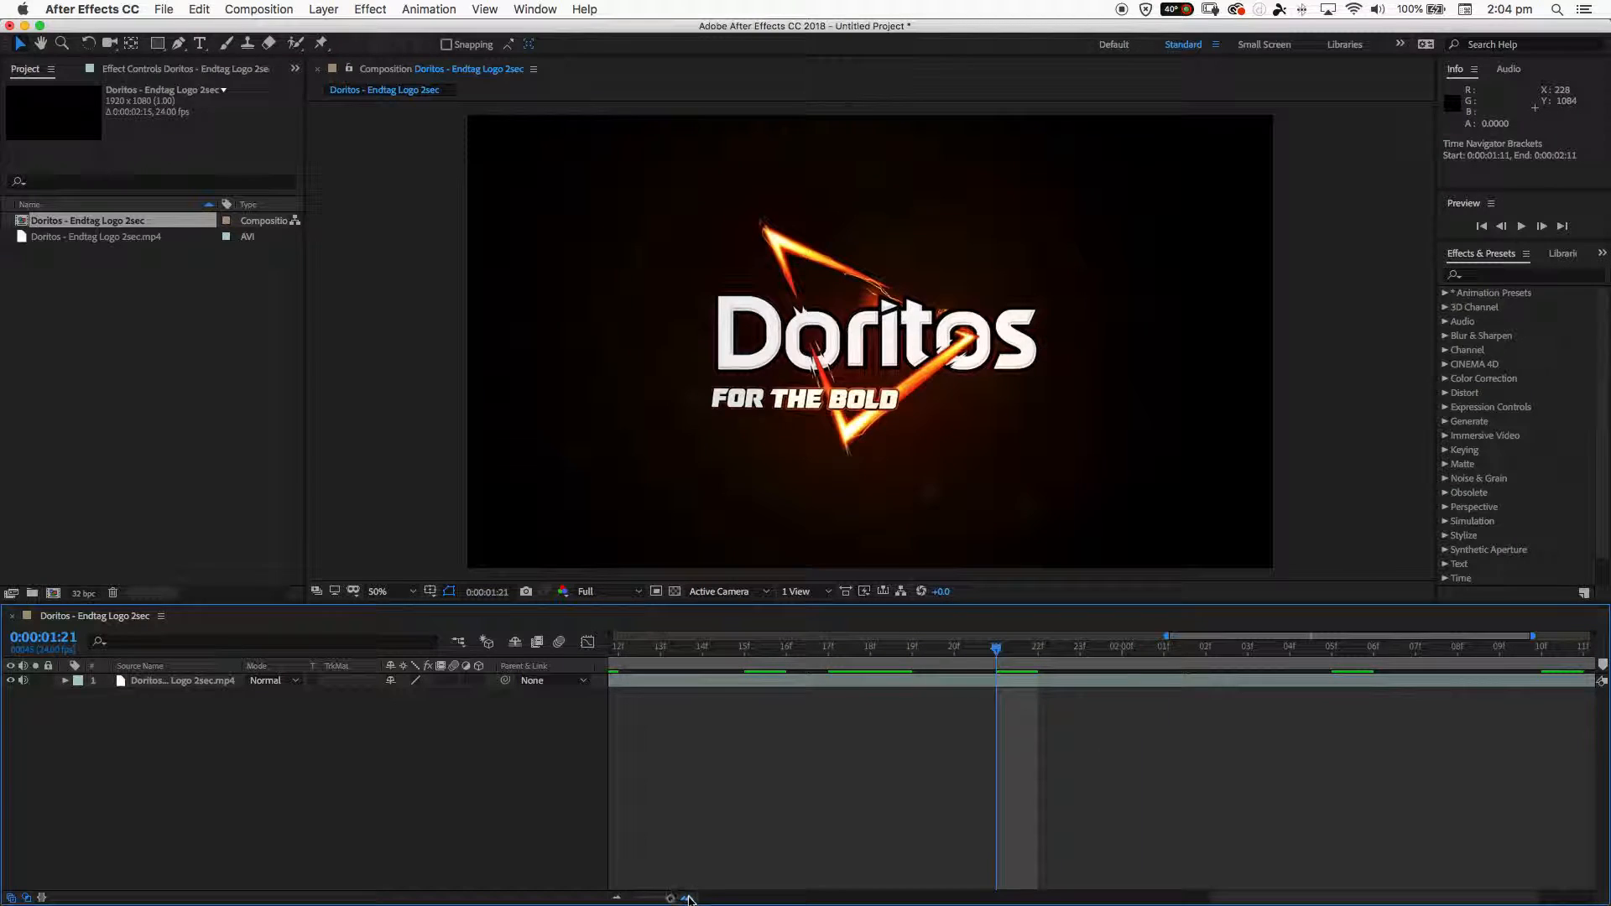
mouse_move(991, 649)
left_mouse_down()
mouse_move(953, 653)
mouse_move(1001, 651)
left_mouse_up()
left_click_drag(1000, 648, 1608, 648)
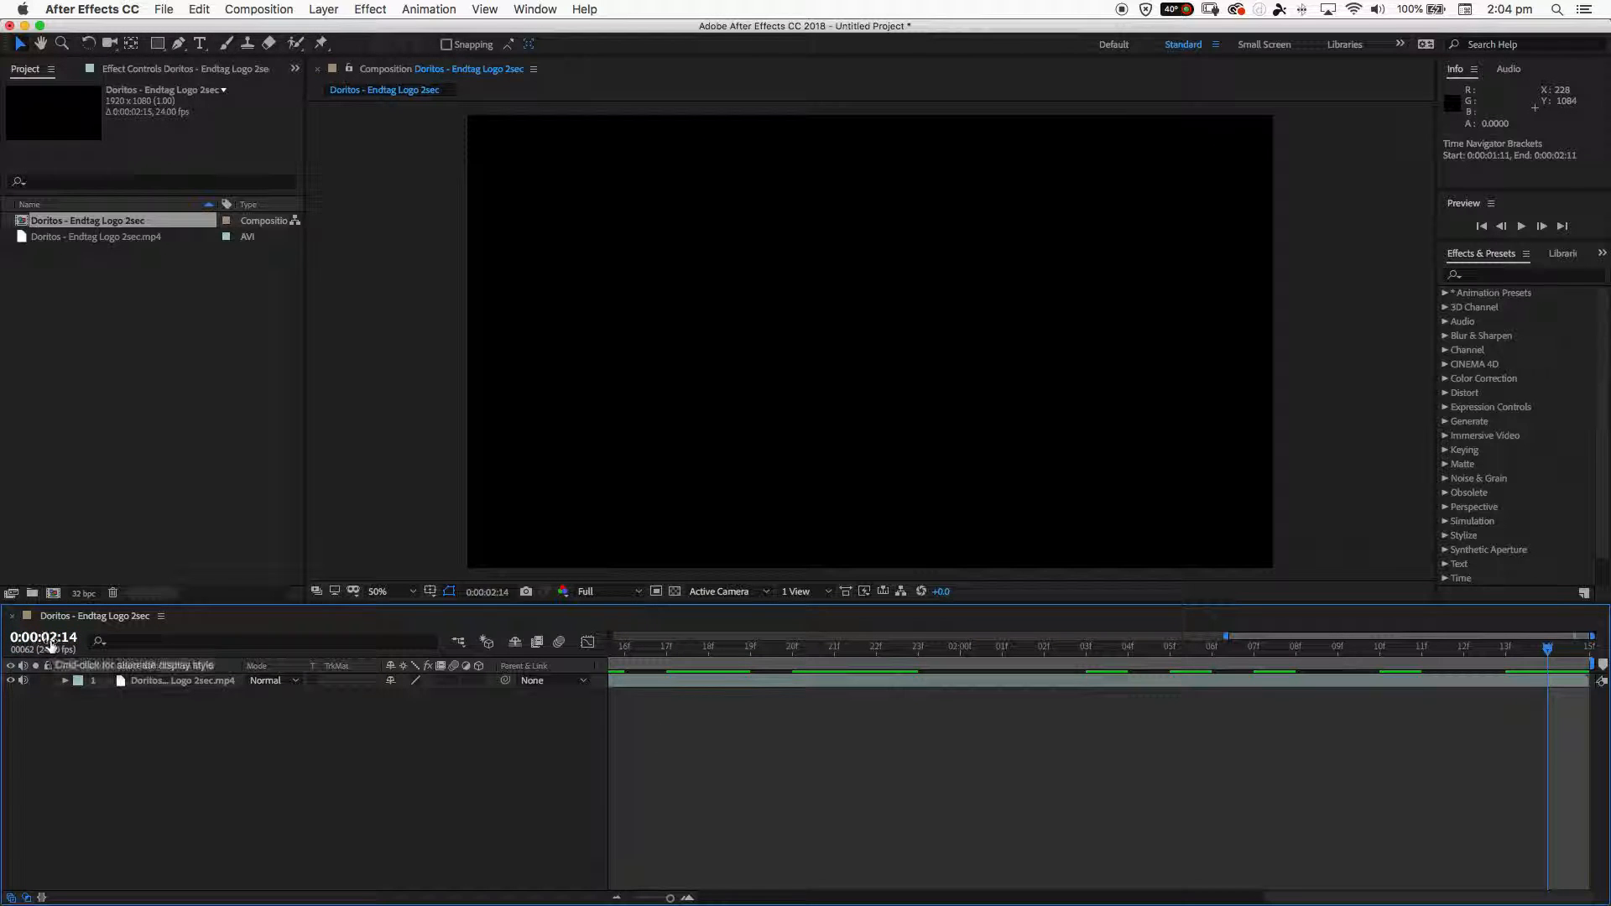
left_click_drag(1475, 655, 822, 676)
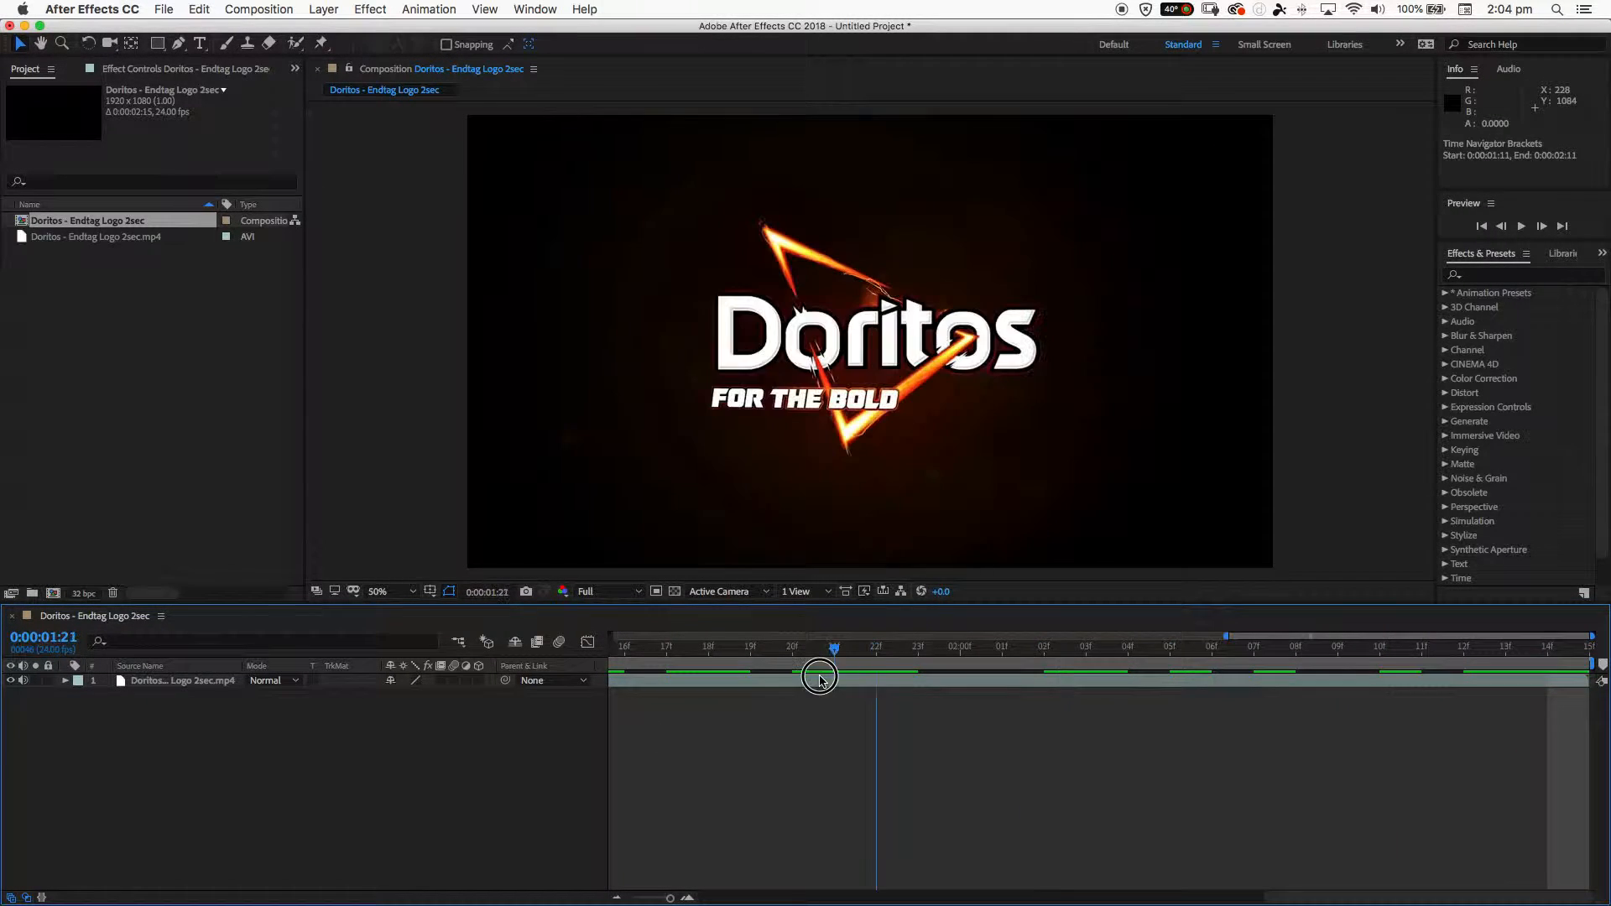
left_click(616, 897)
left_click(618, 897)
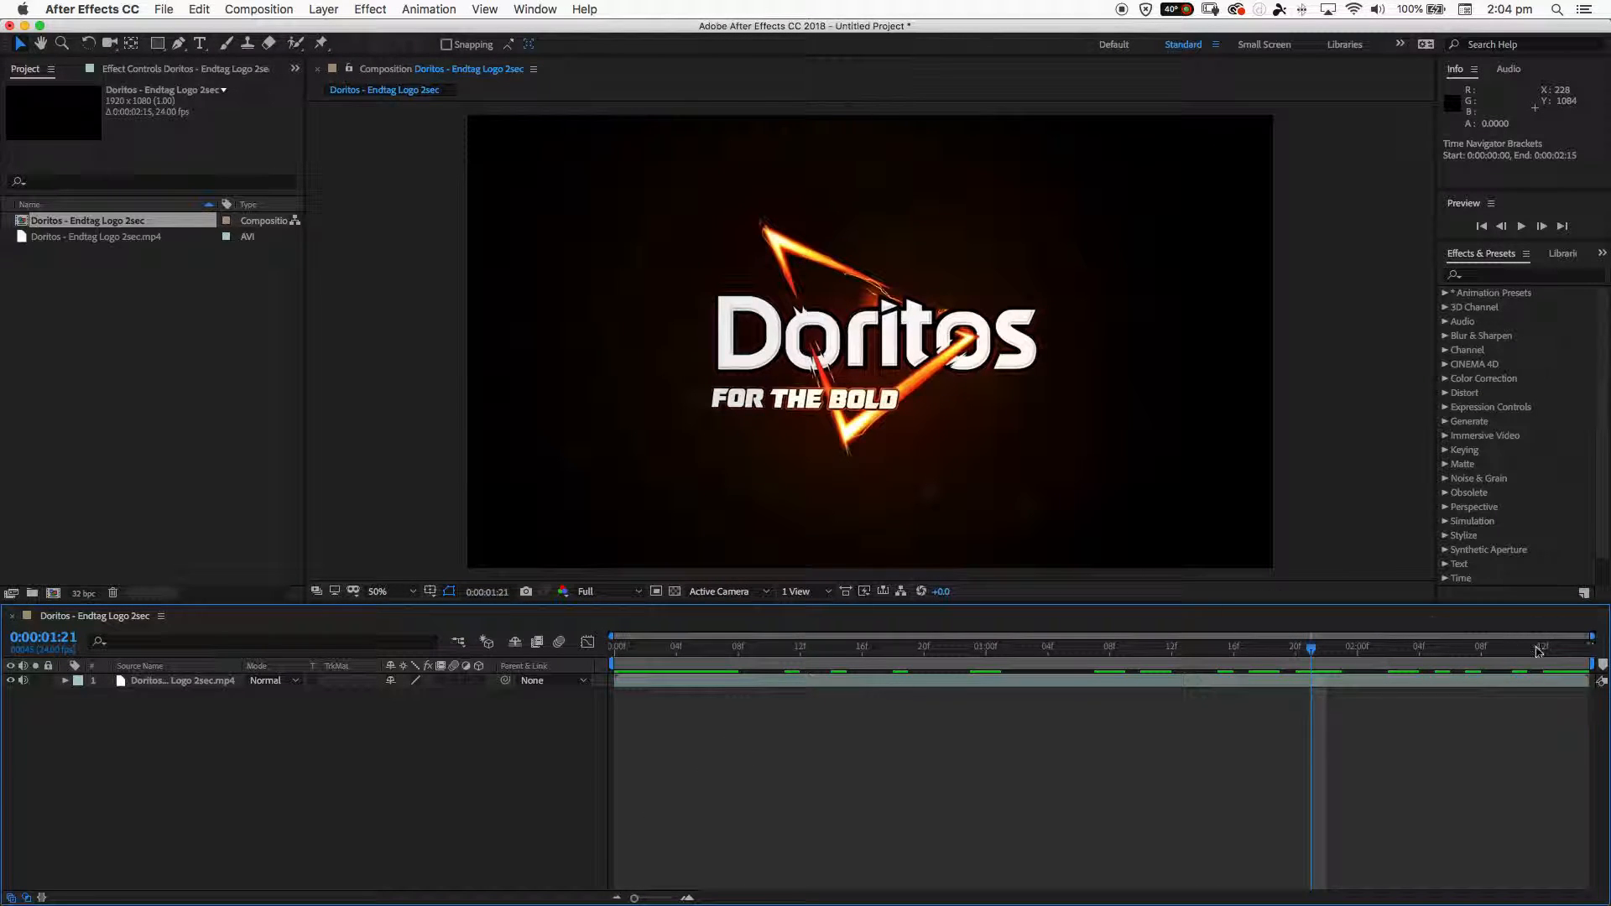
left_click_drag(1150, 664, 553, 666)
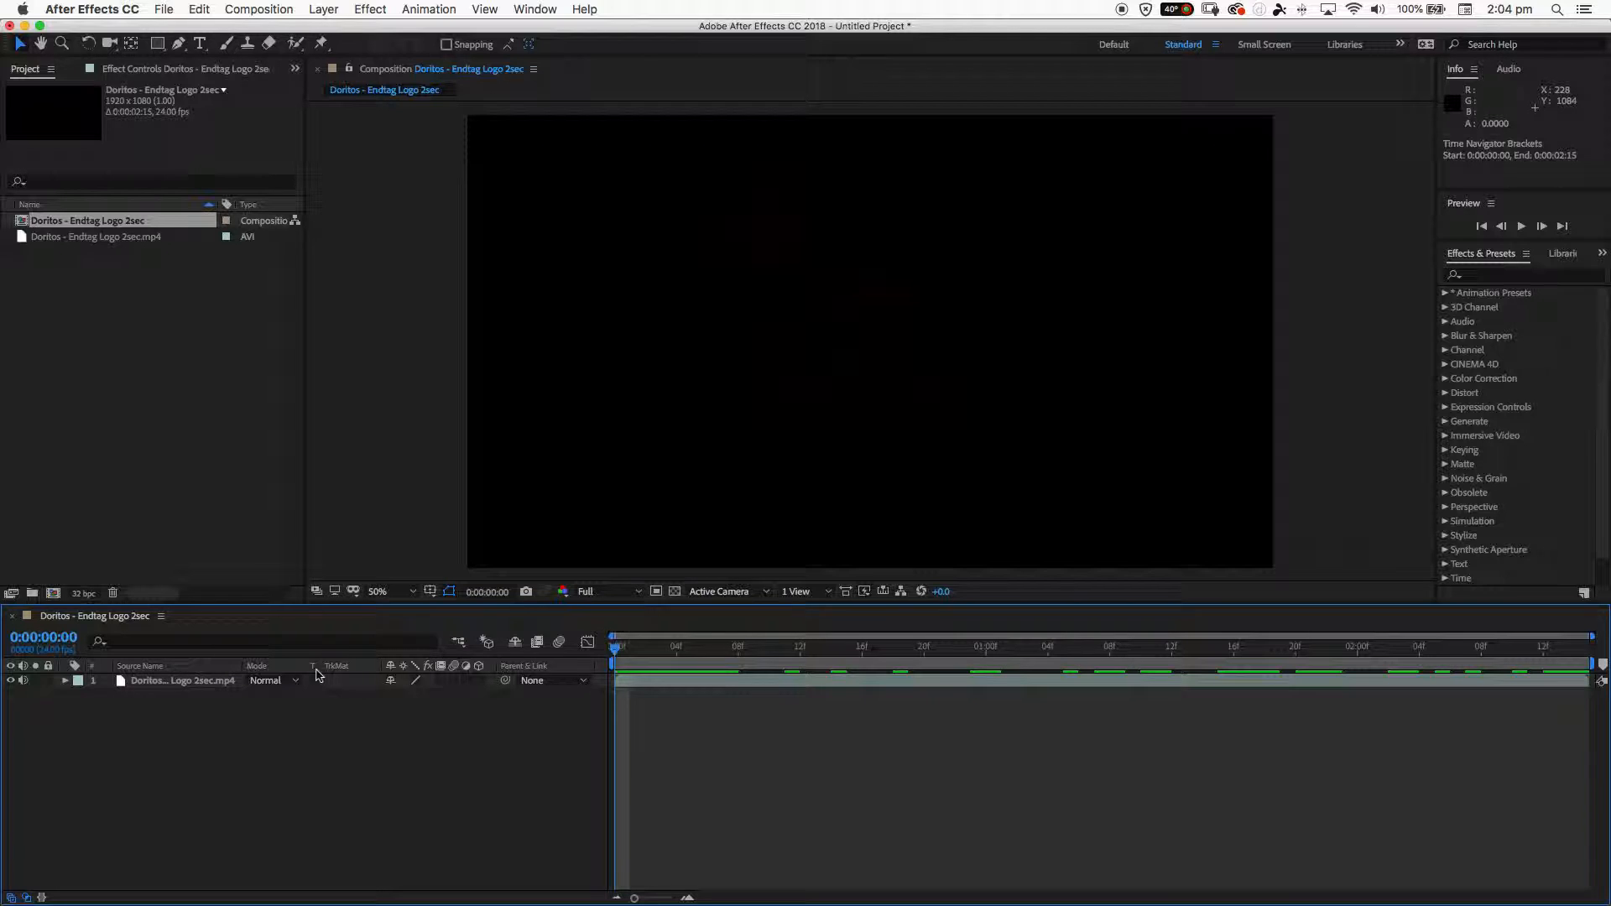
- Import Doritos Animation assets.psd as a Composition with Editable Layer Styles
left_click(164, 10)
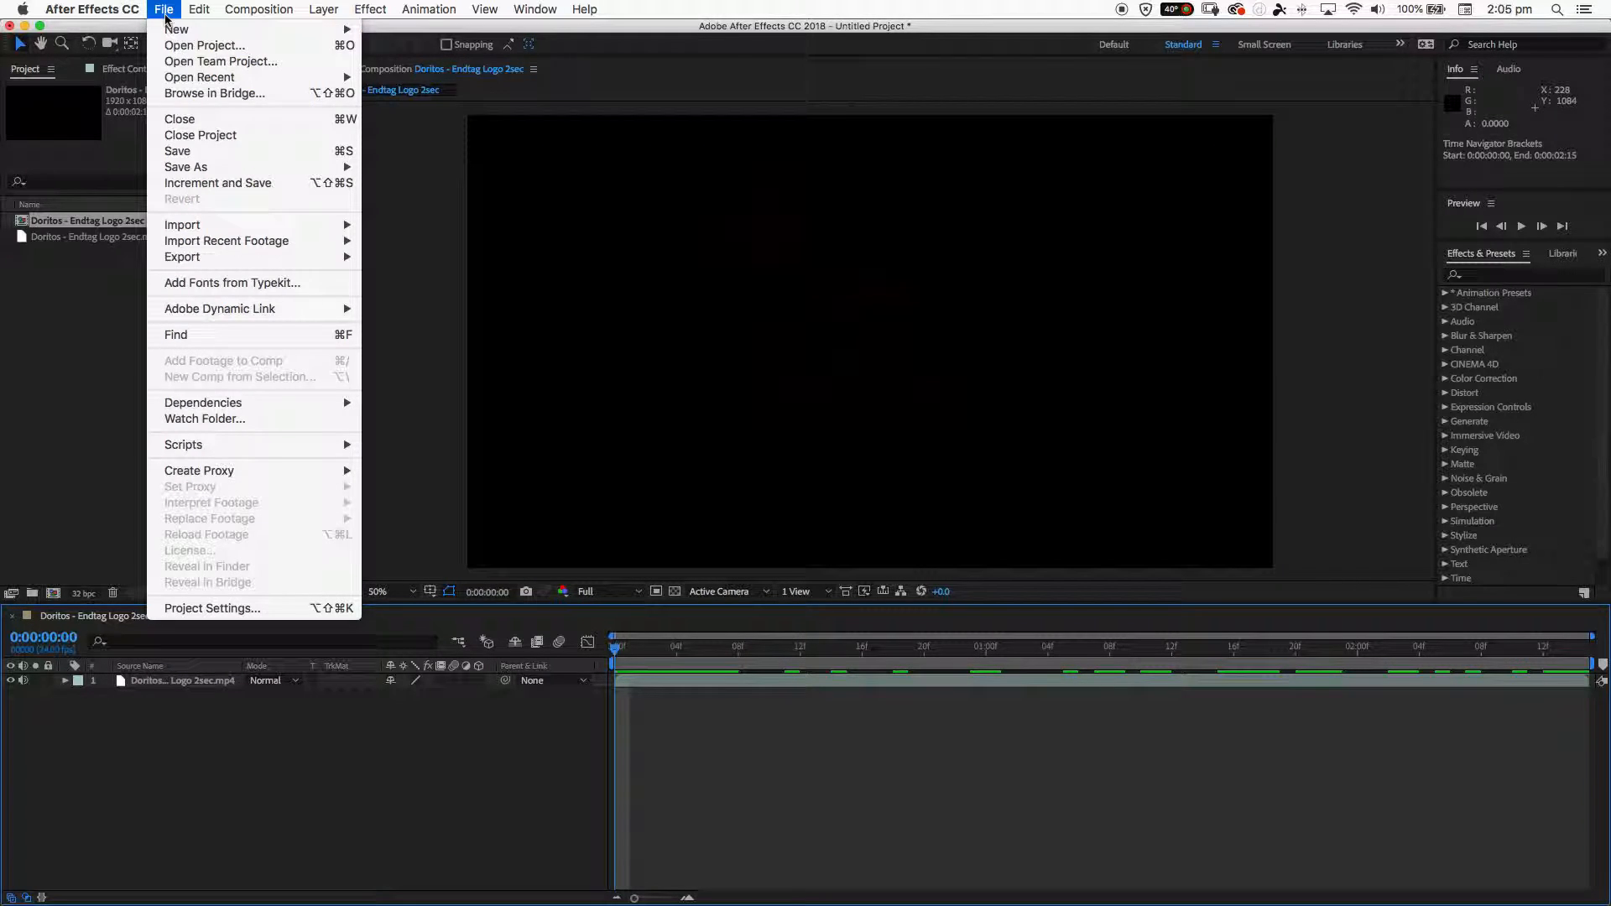
mouse_move(195, 225)
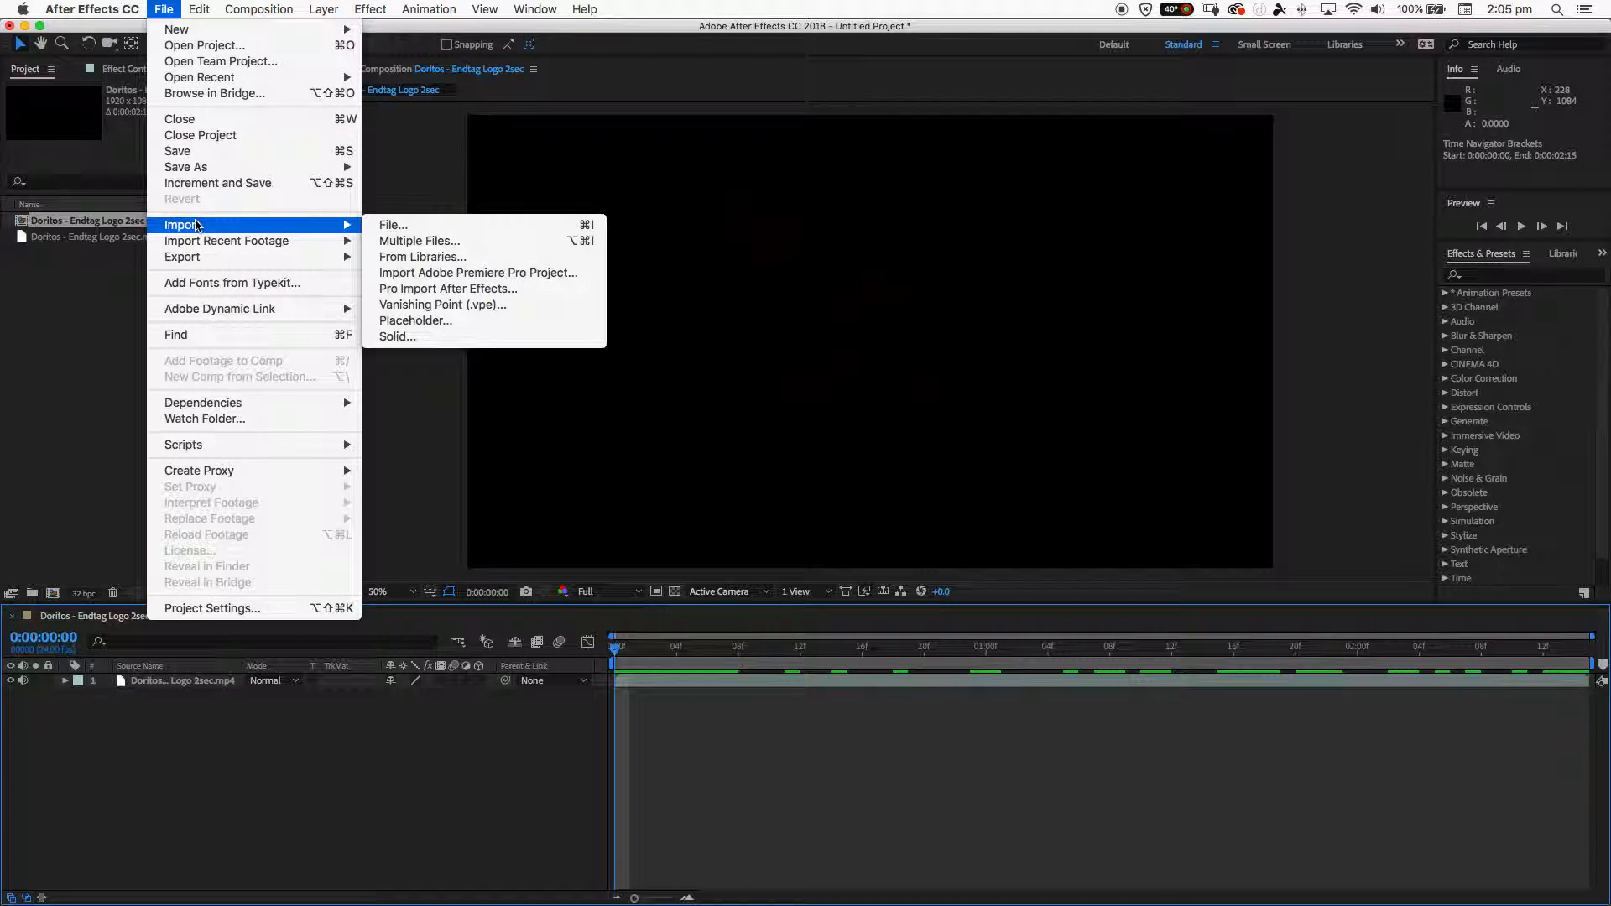
left_click(465, 239)
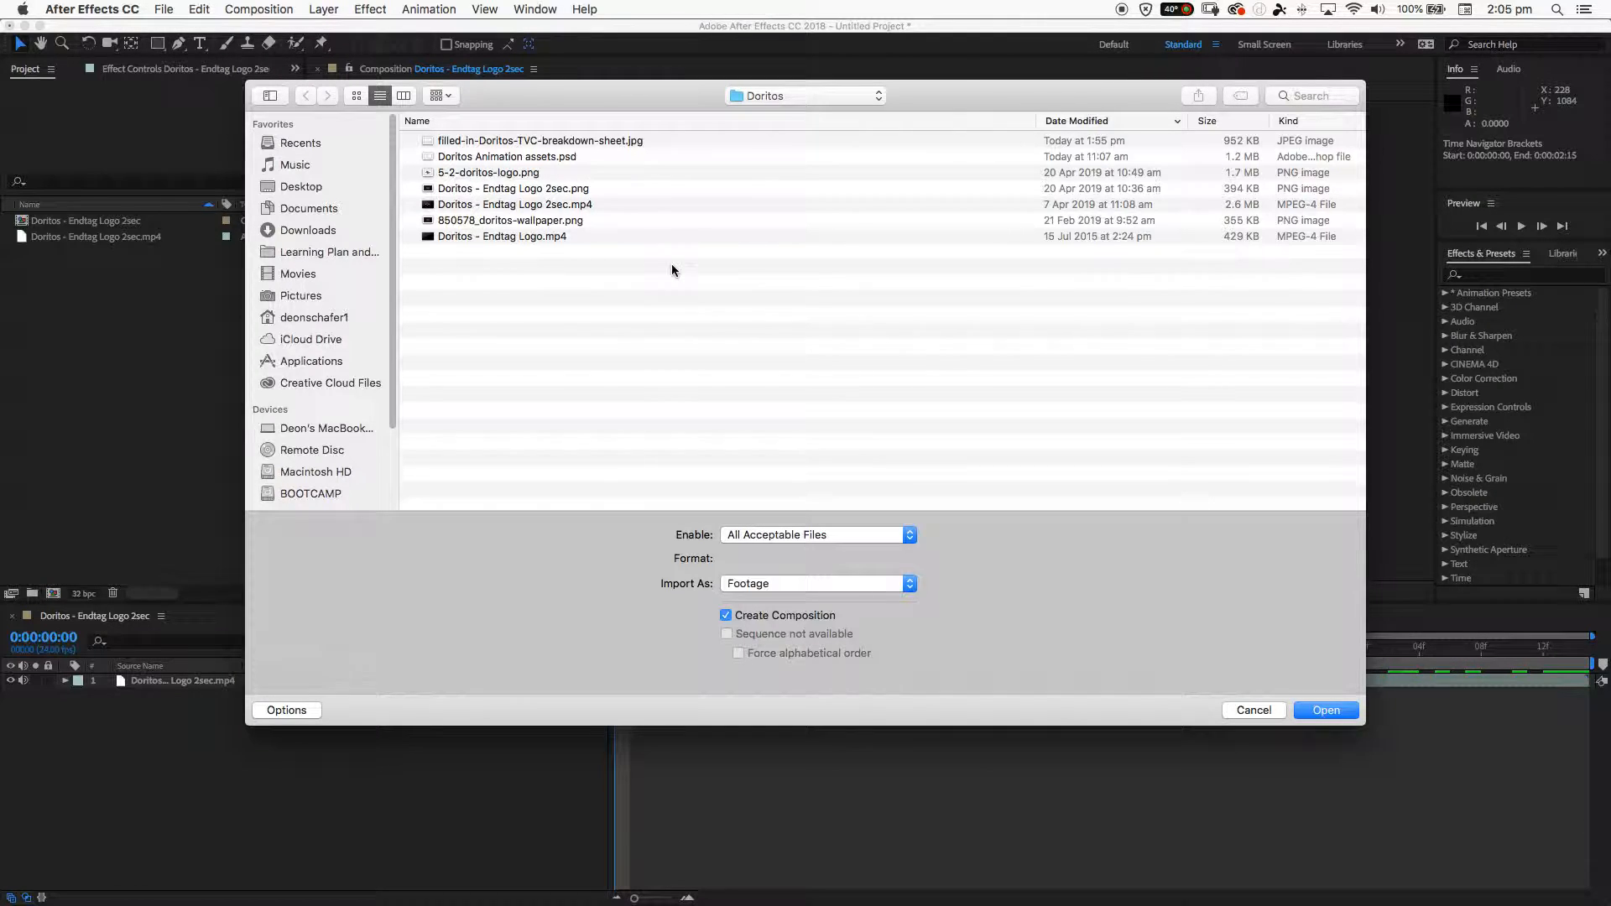
left_click(501, 162)
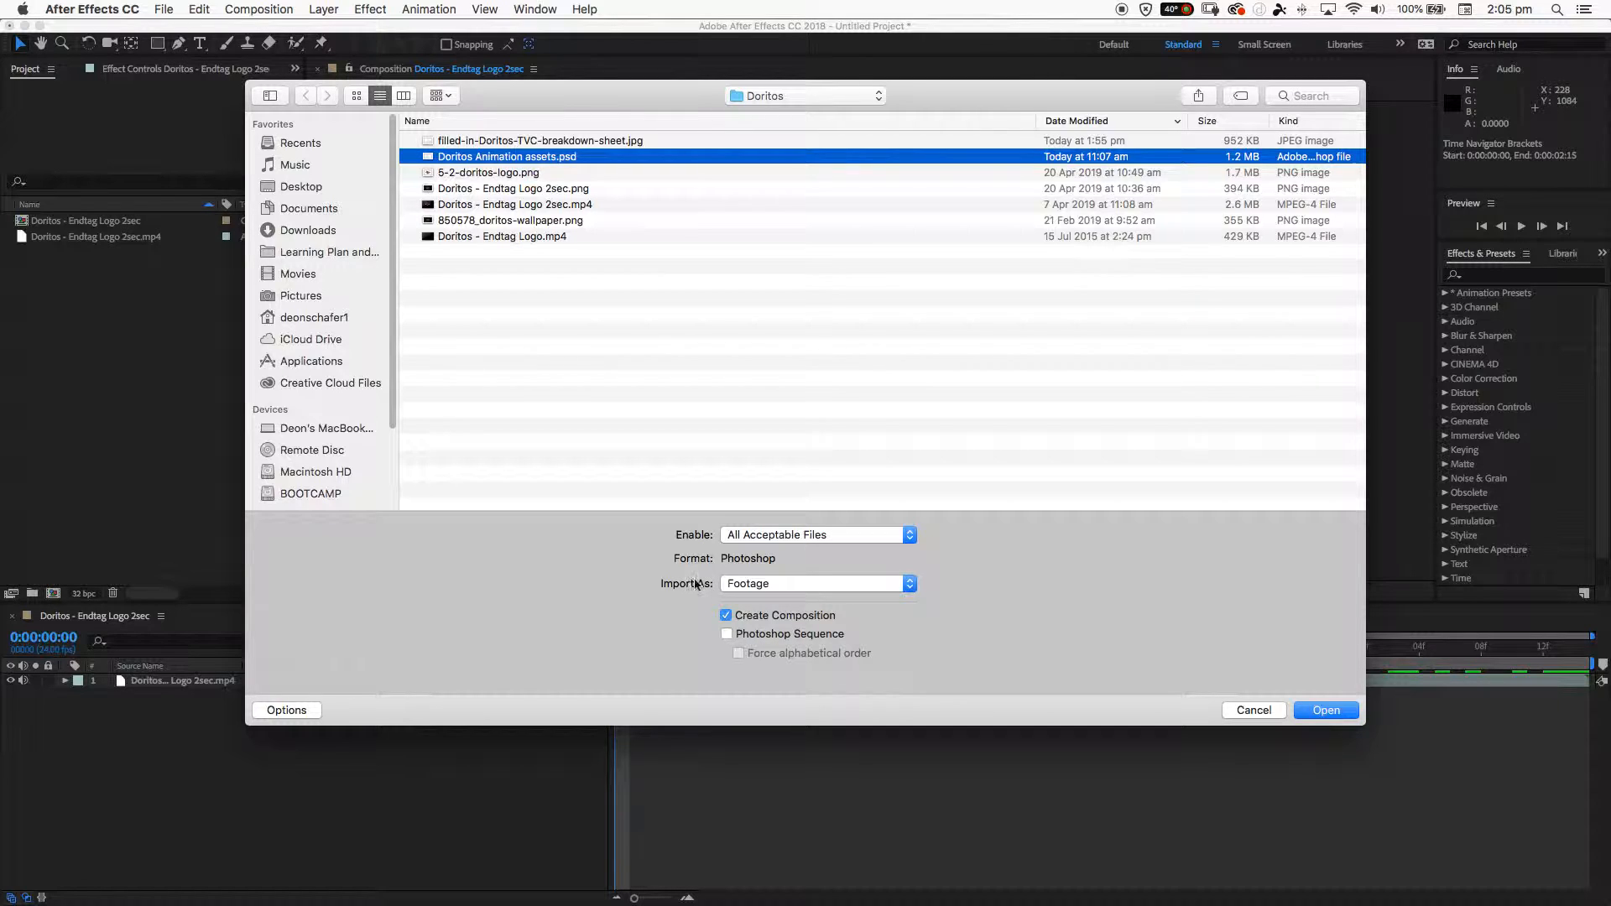
left_click(752, 588)
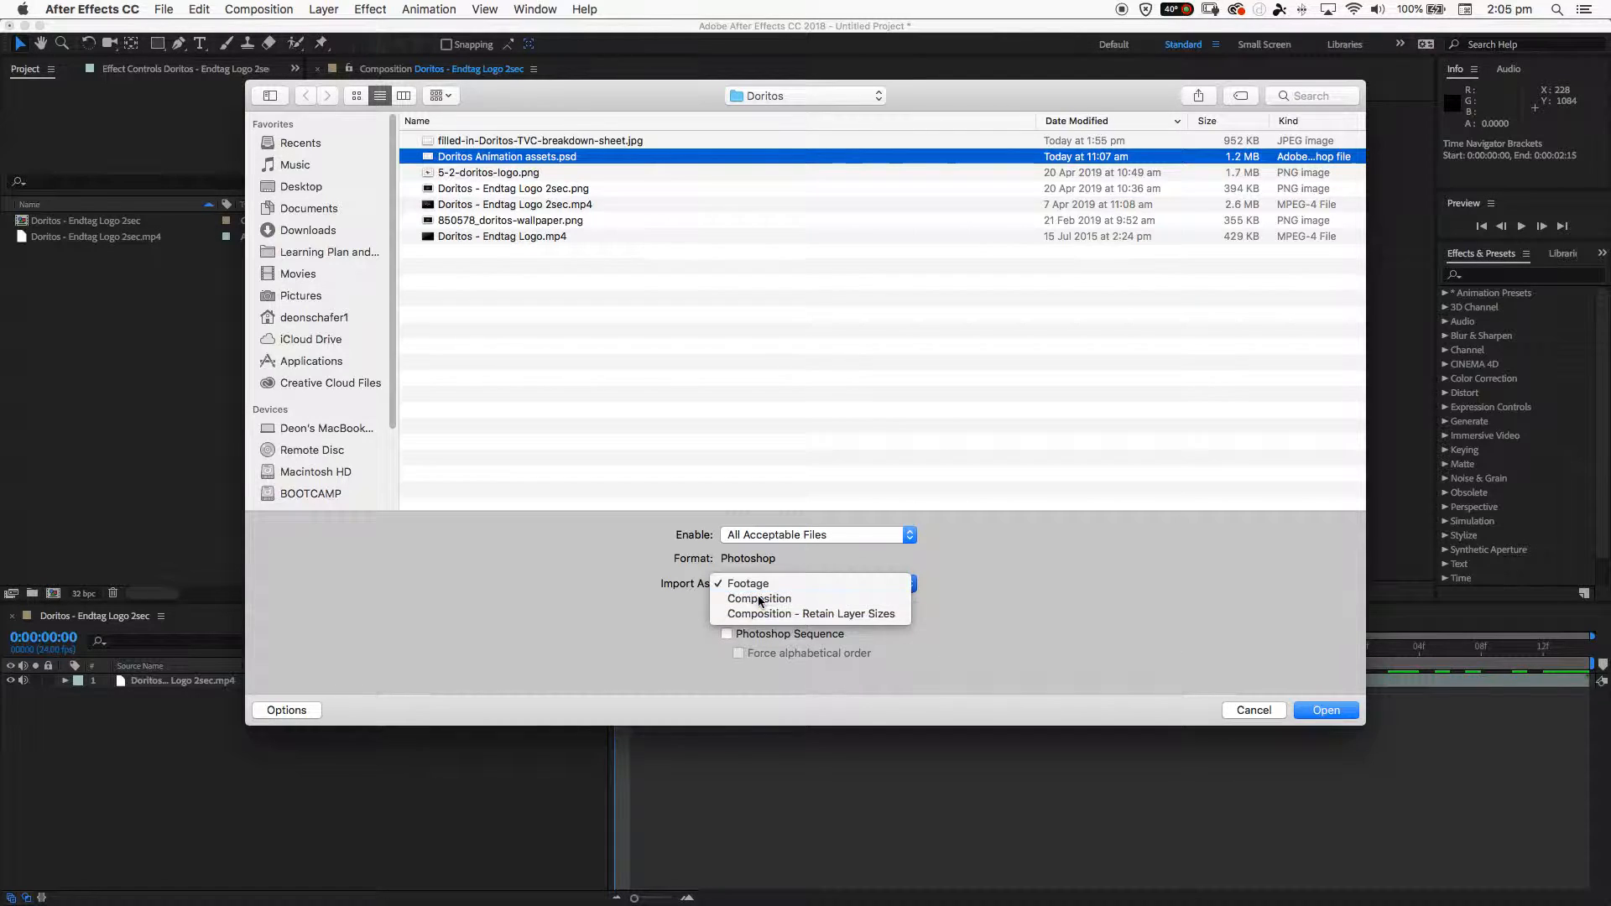
left_click(758, 599)
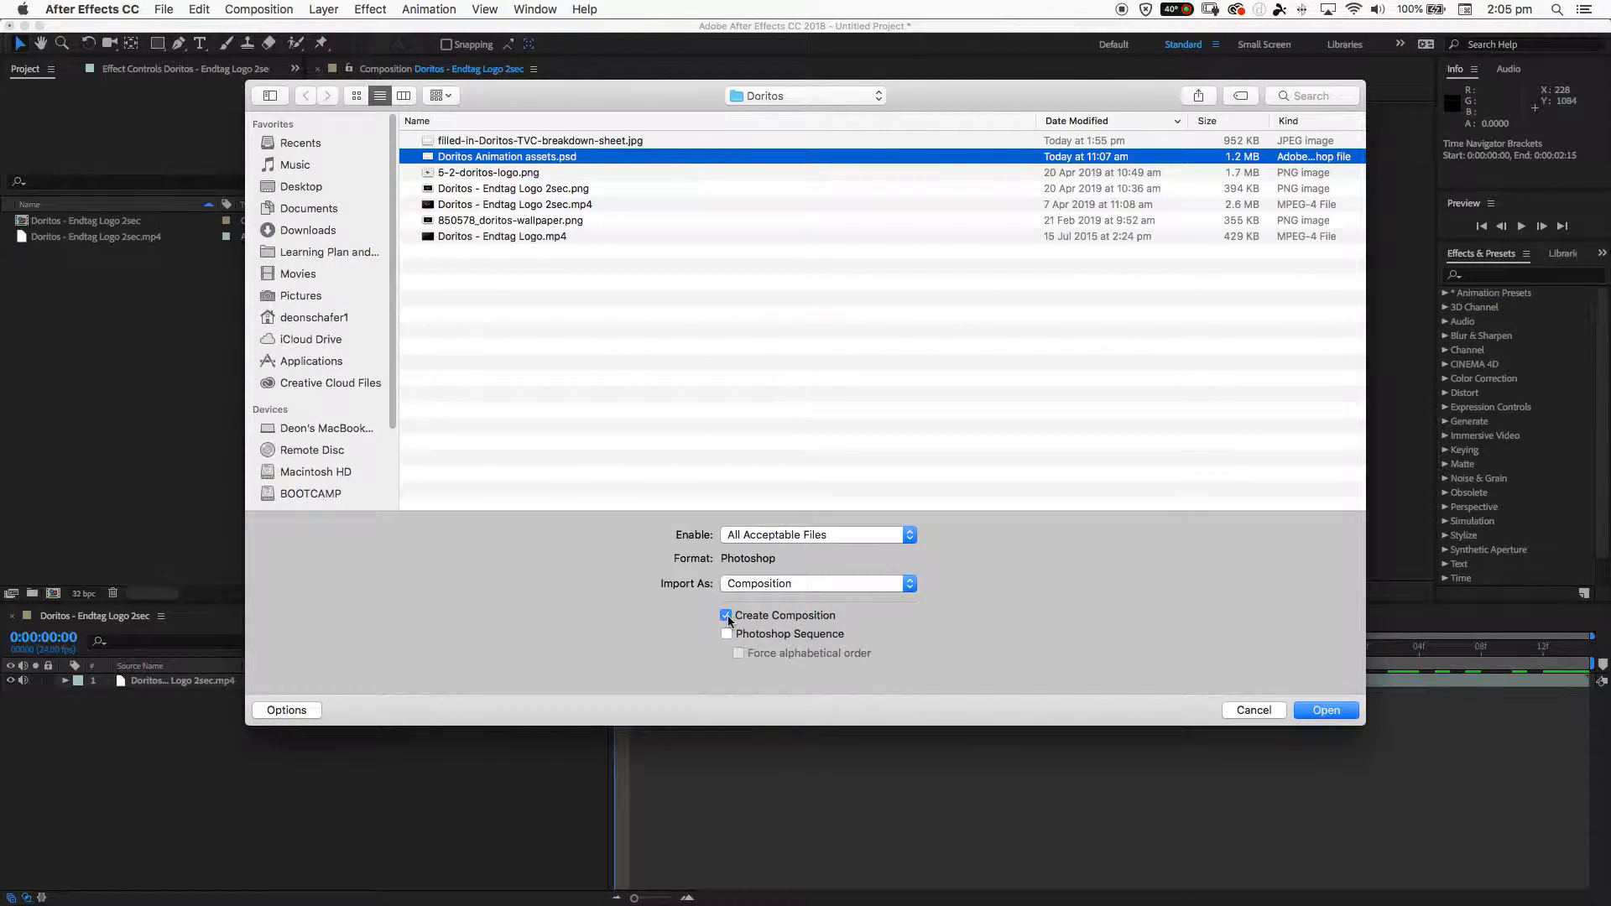
left_click(726, 617)
left_click(1313, 711)
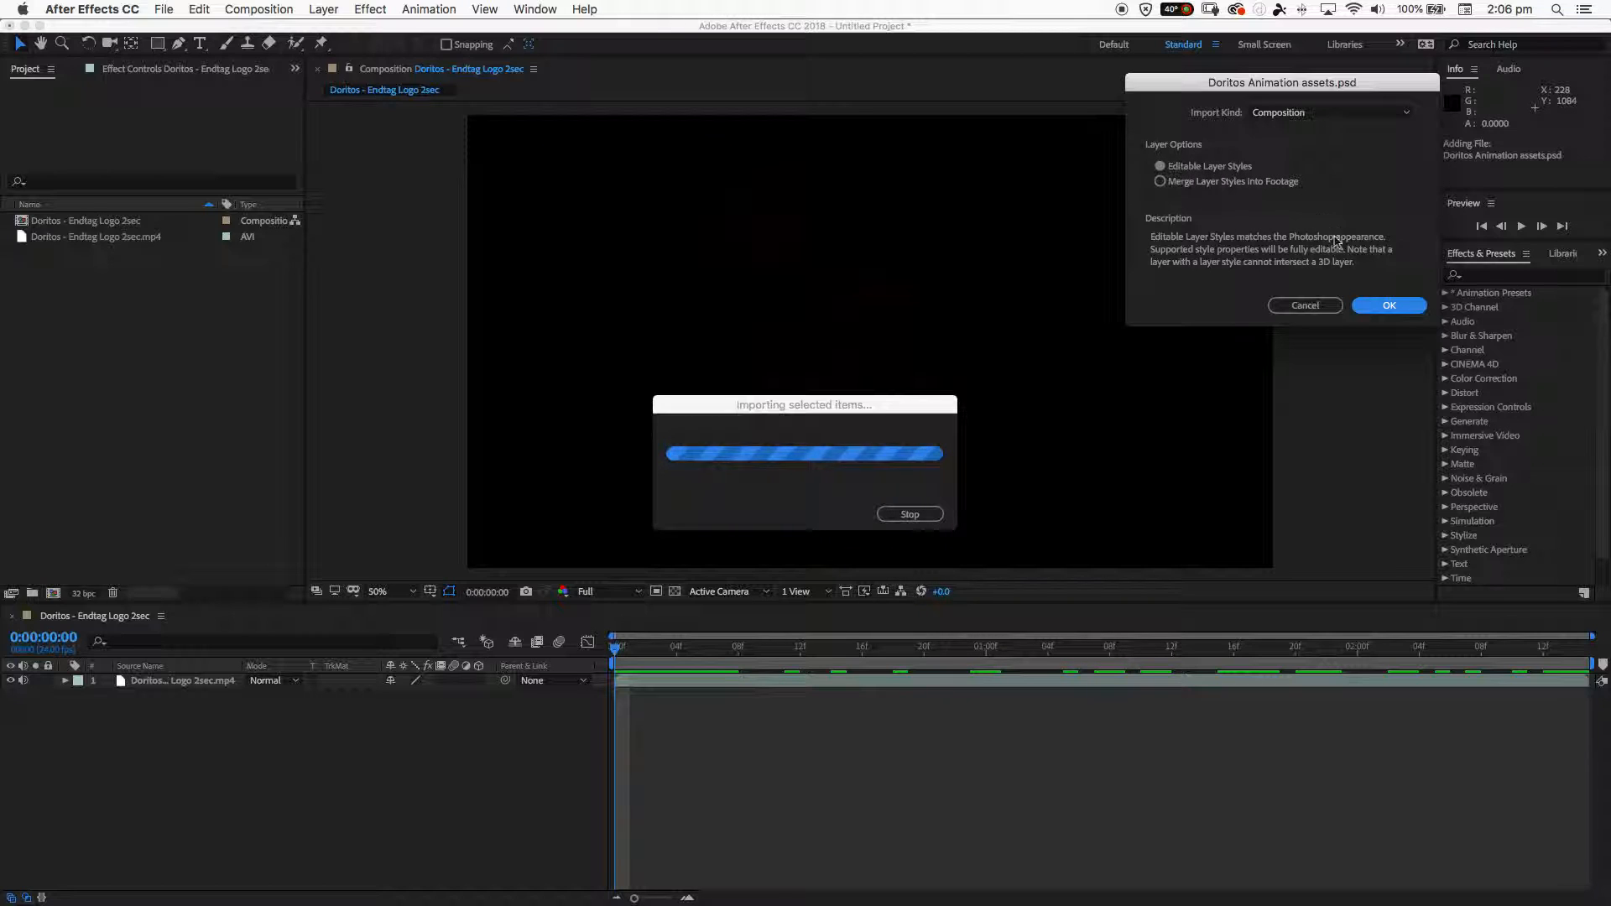
left_click(1389, 305)
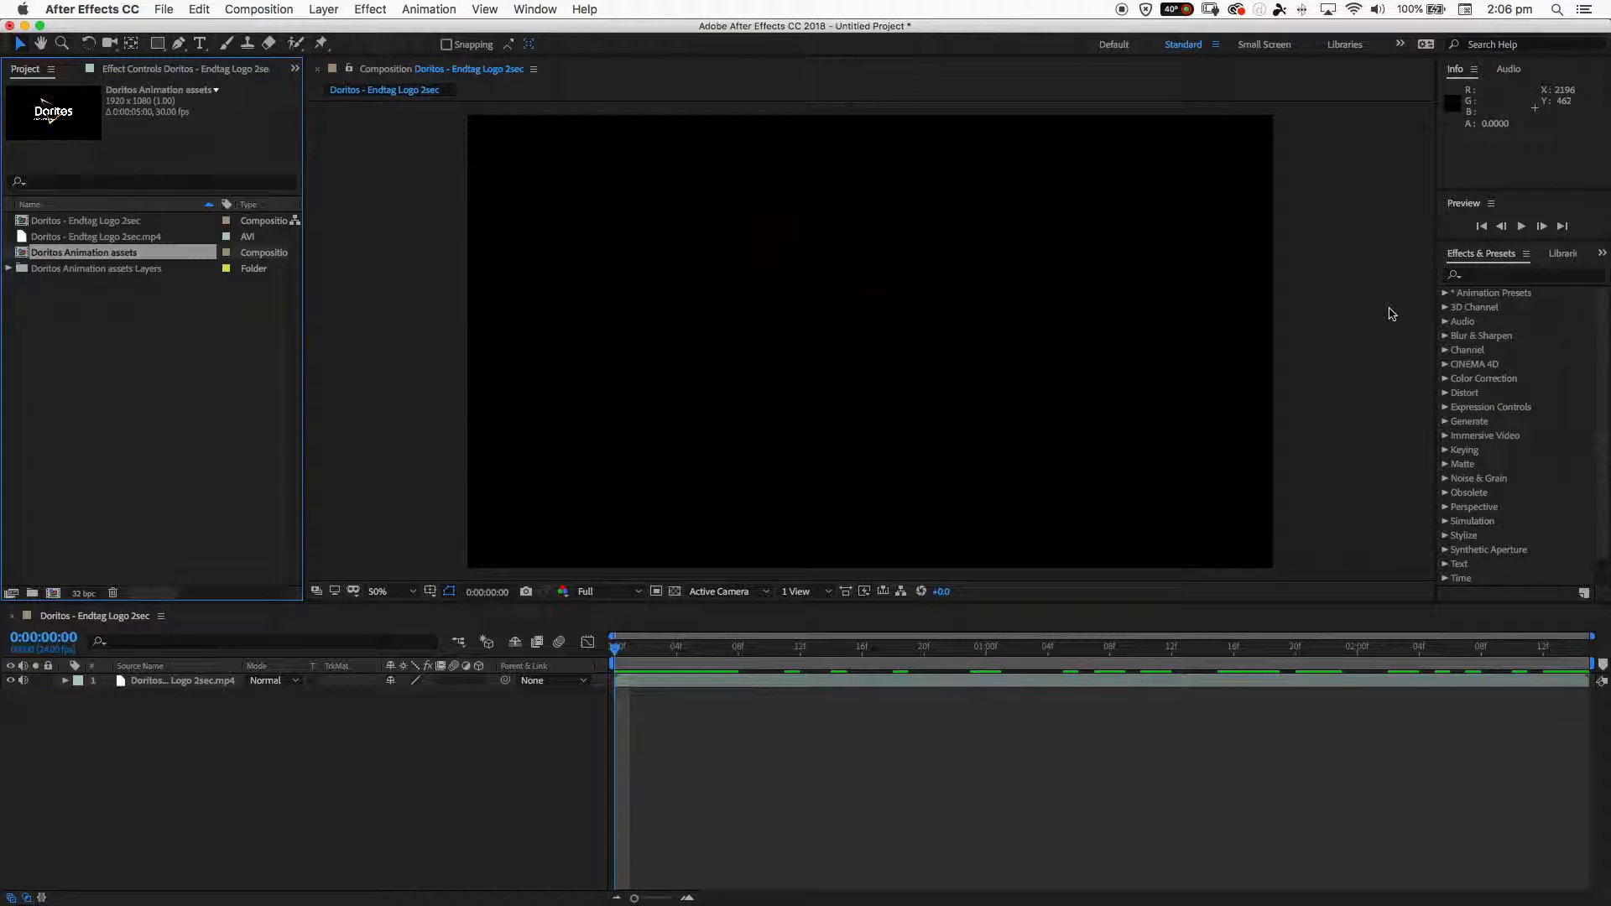
- Review the imported composition and expand Doritos Animation assets Layers to preview its DORITOS text, FOR THE BOLD text and Triangle layers
left_click(49, 223)
left_click(50, 253)
left_click(36, 270)
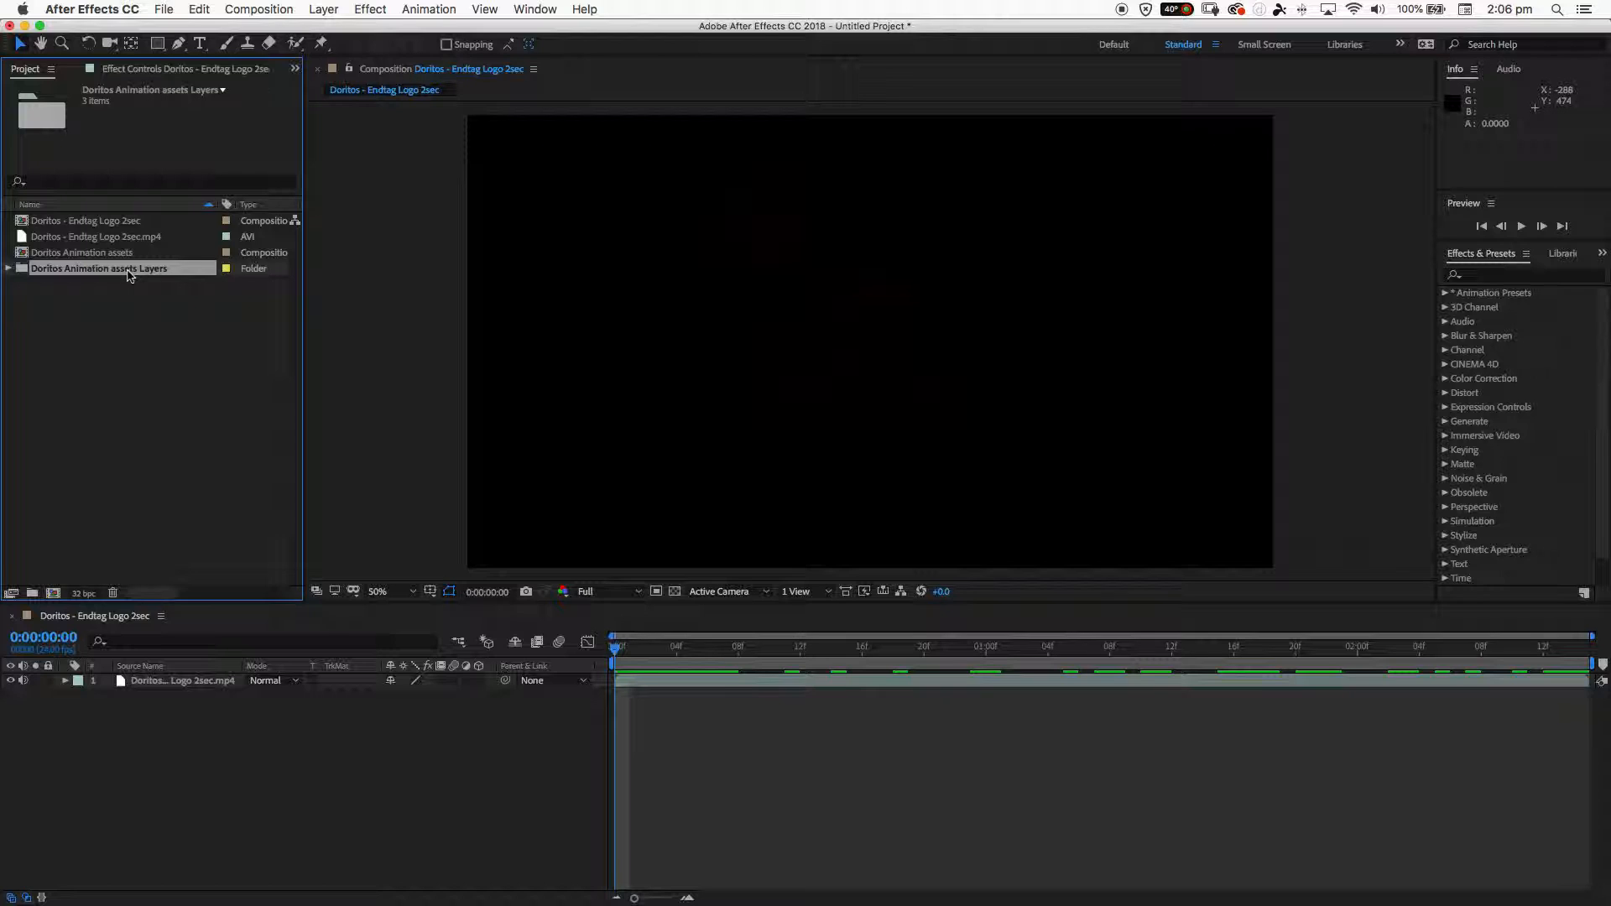
left_click_drag(140, 275, 88, 282)
left_click(9, 270)
left_click(50, 286)
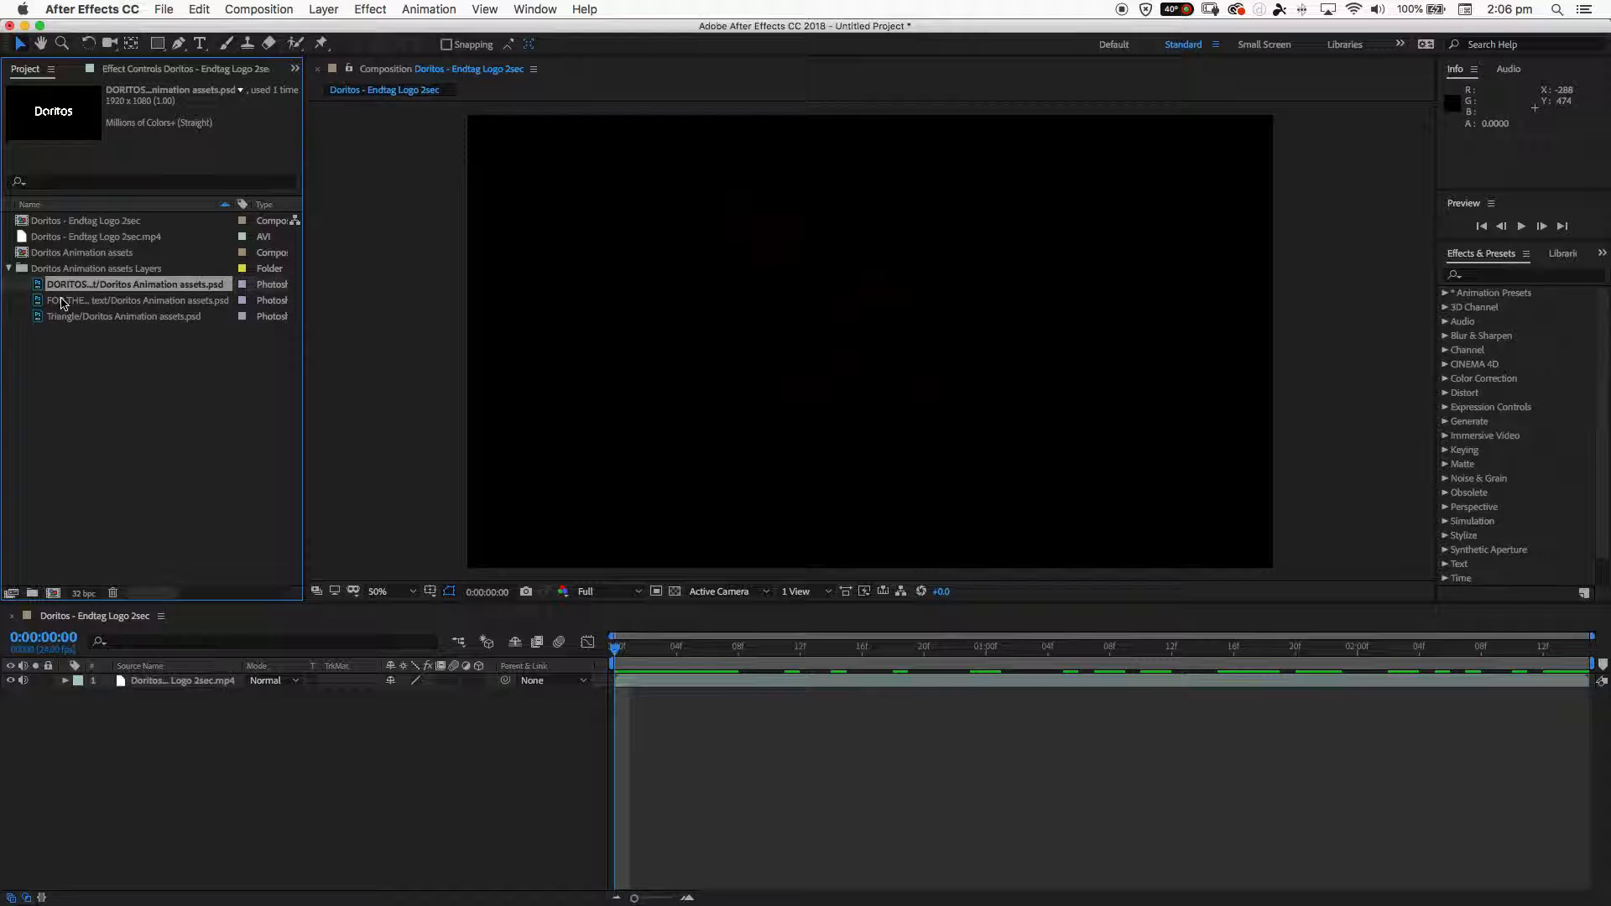
left_click(60, 302)
left_click(61, 316)
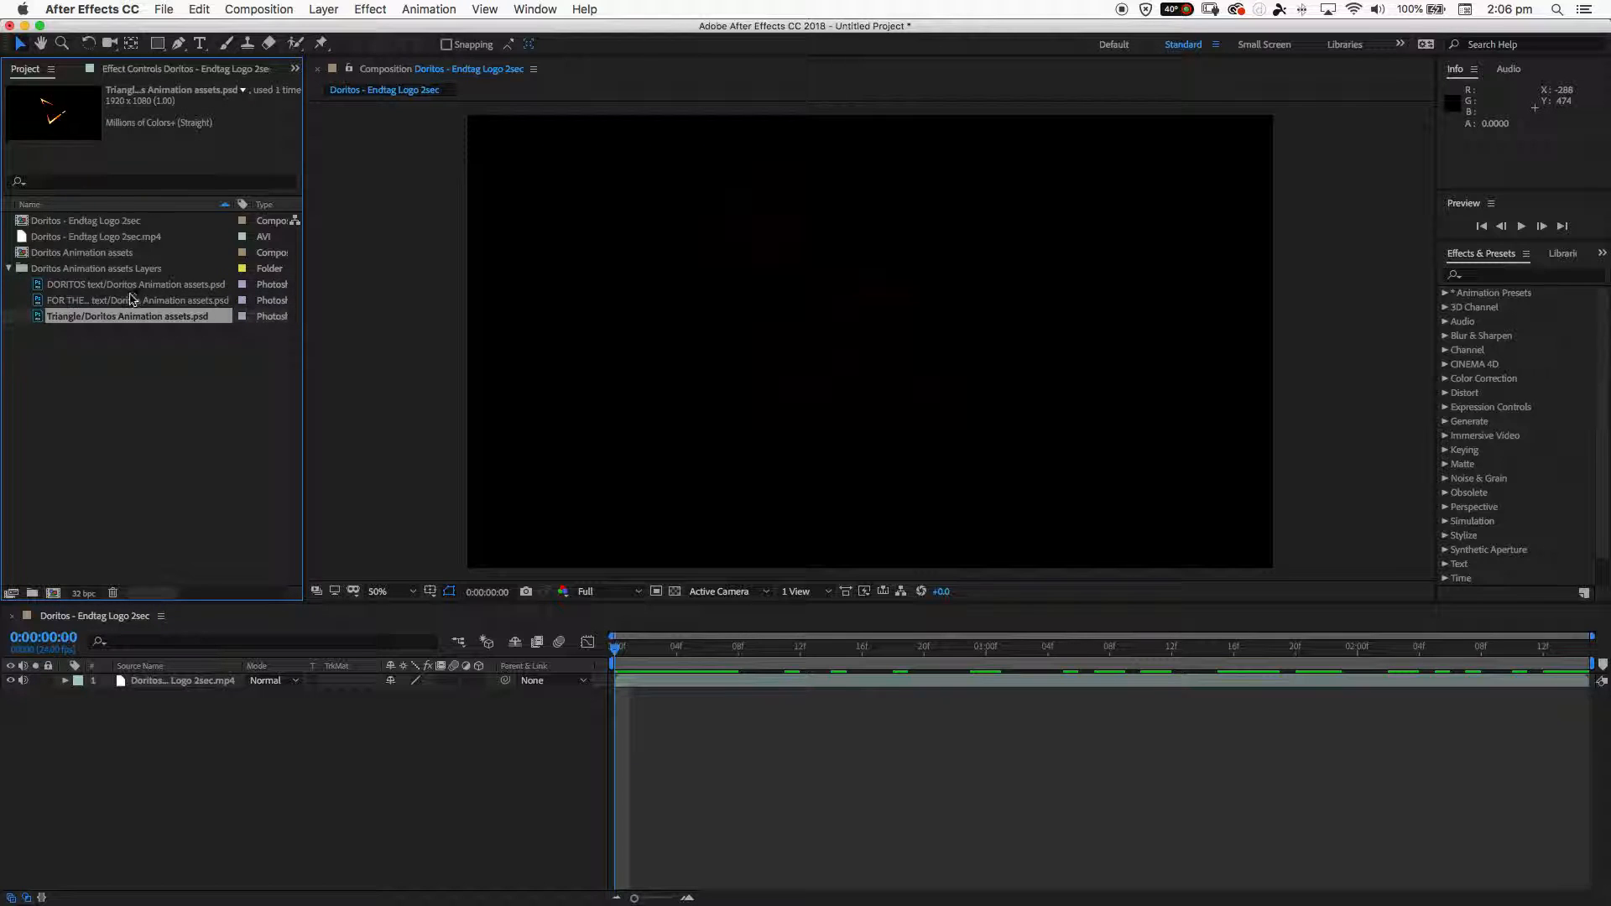
left_click(126, 301)
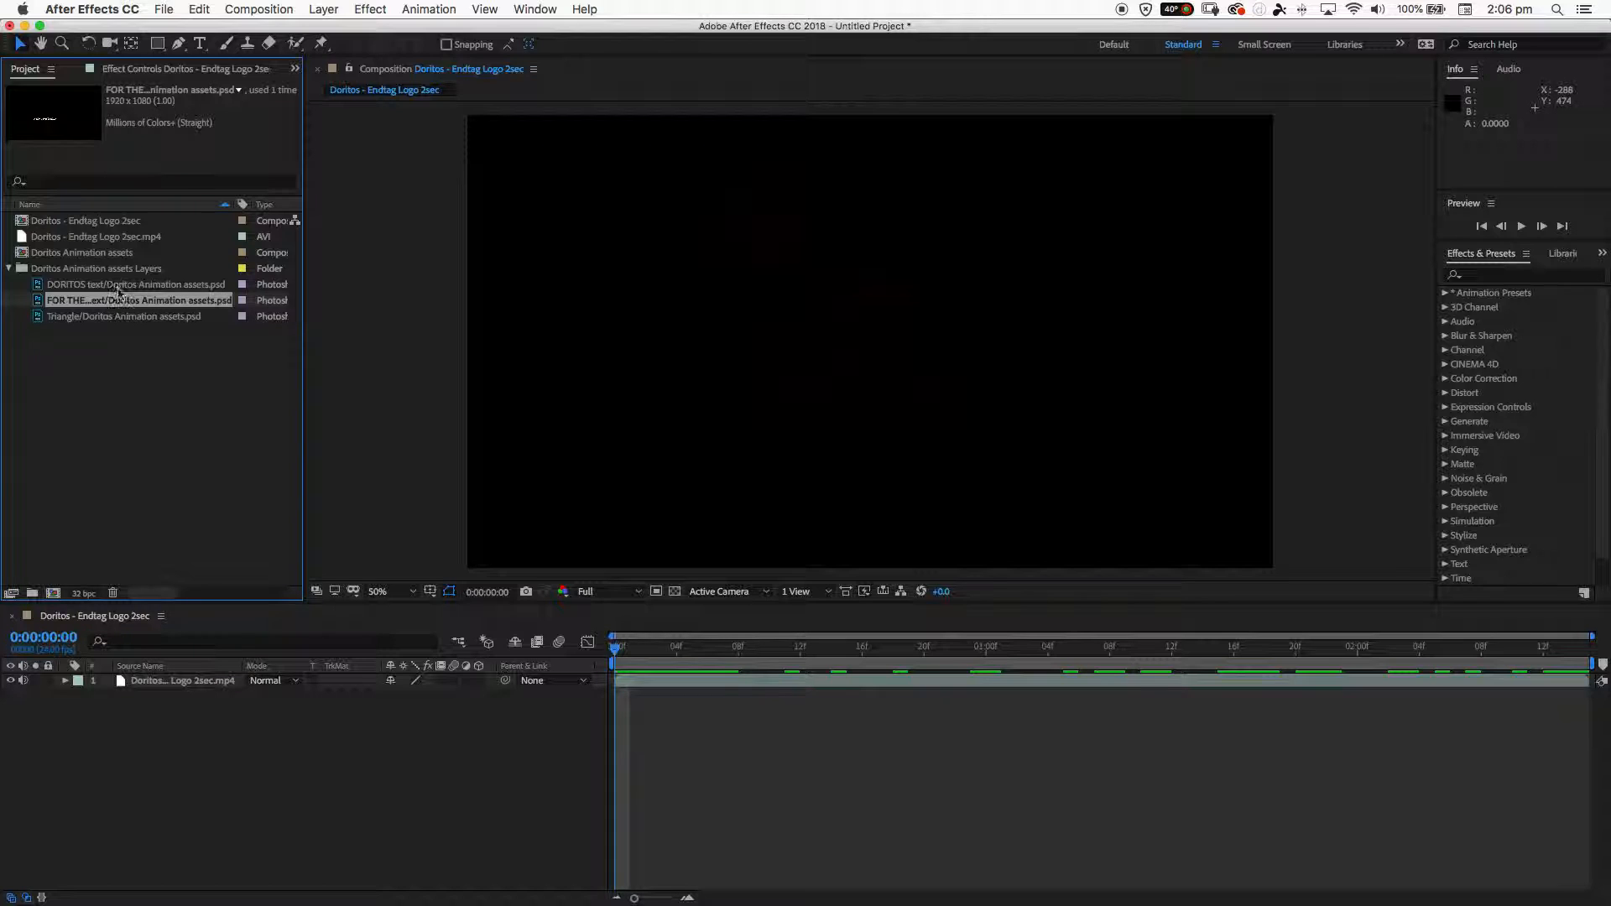
left_click(120, 286)
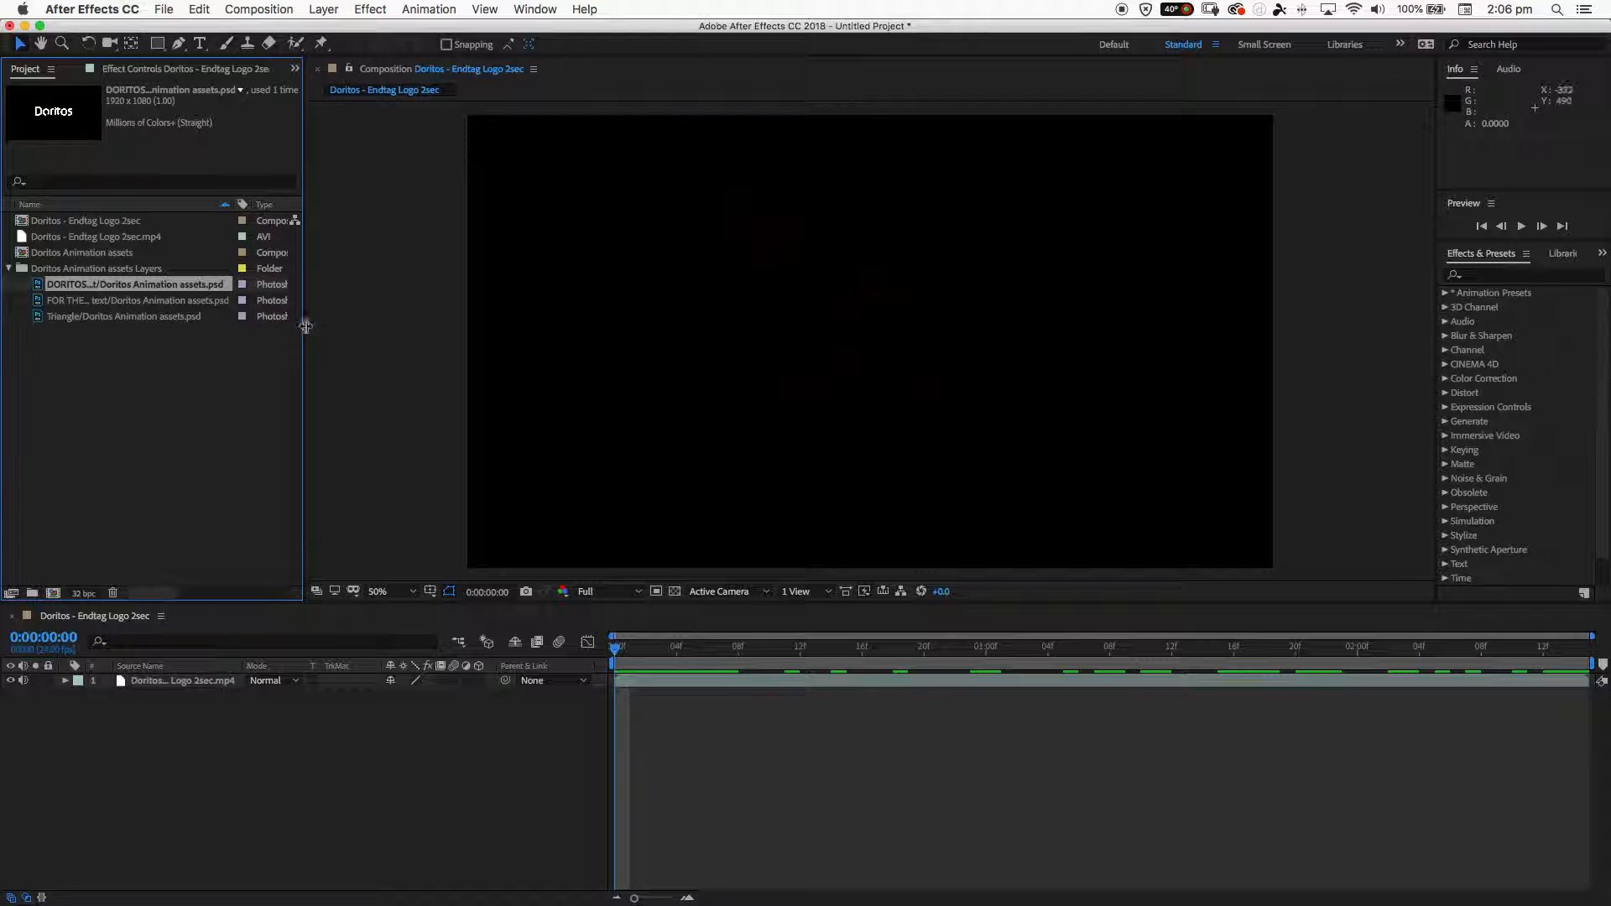
mouse_move(305, 329)
left_mouse_down()
mouse_move(524, 337)
mouse_move(299, 354)
left_mouse_up()
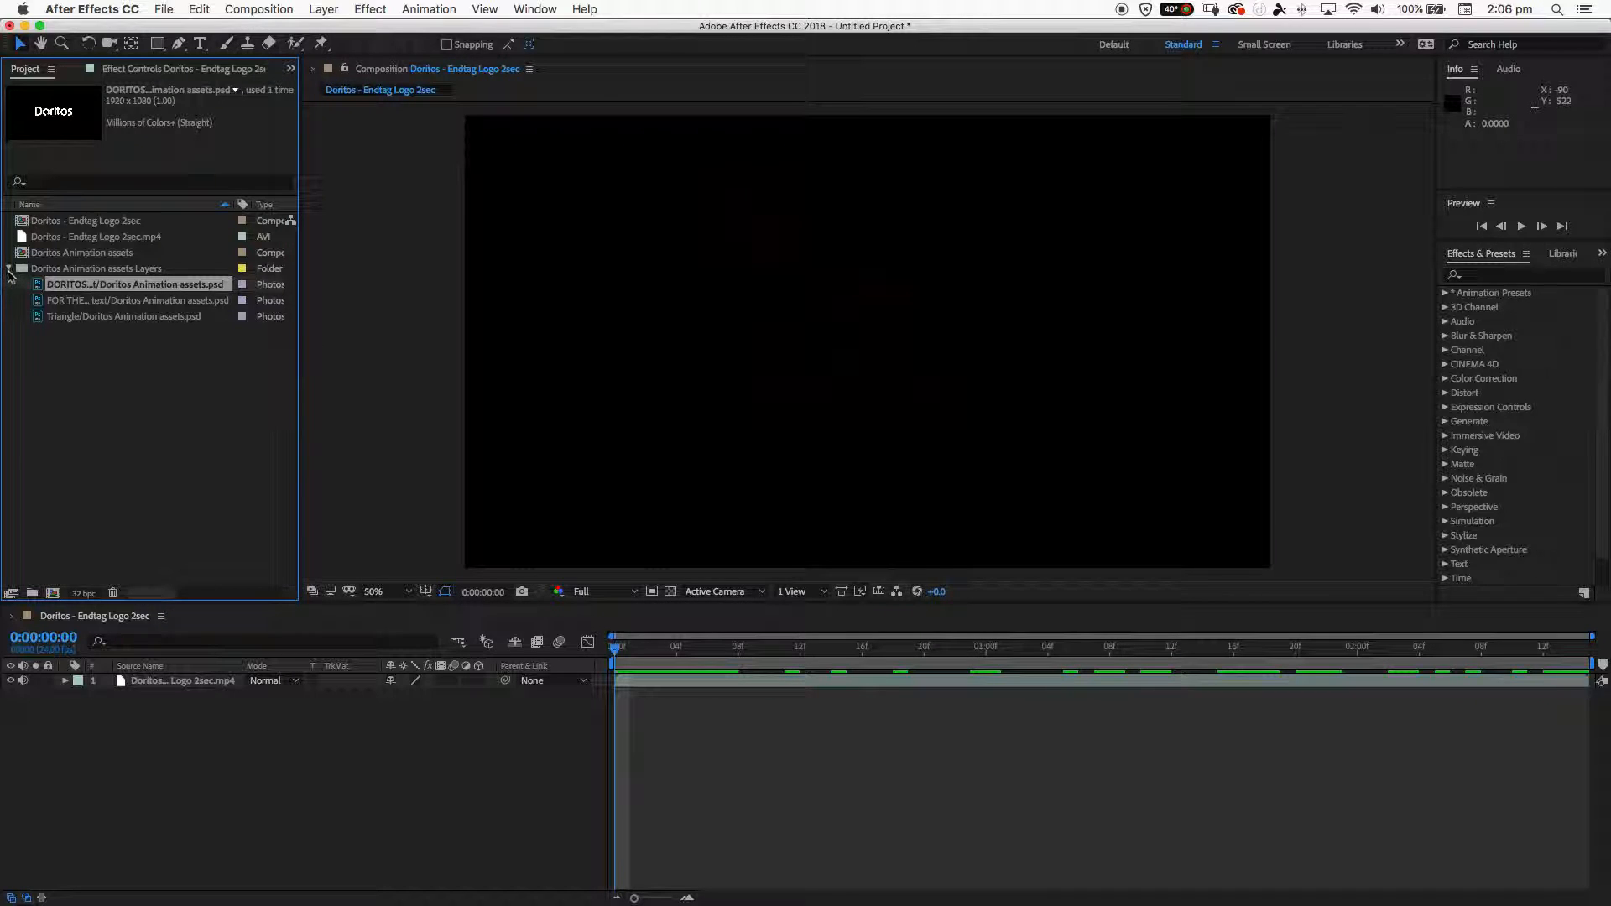
- Add the Doritos Animation assets Layers folder's artwork to the timeline beneath the reference video, and scrub to 0:00:00:23
left_click(52, 269)
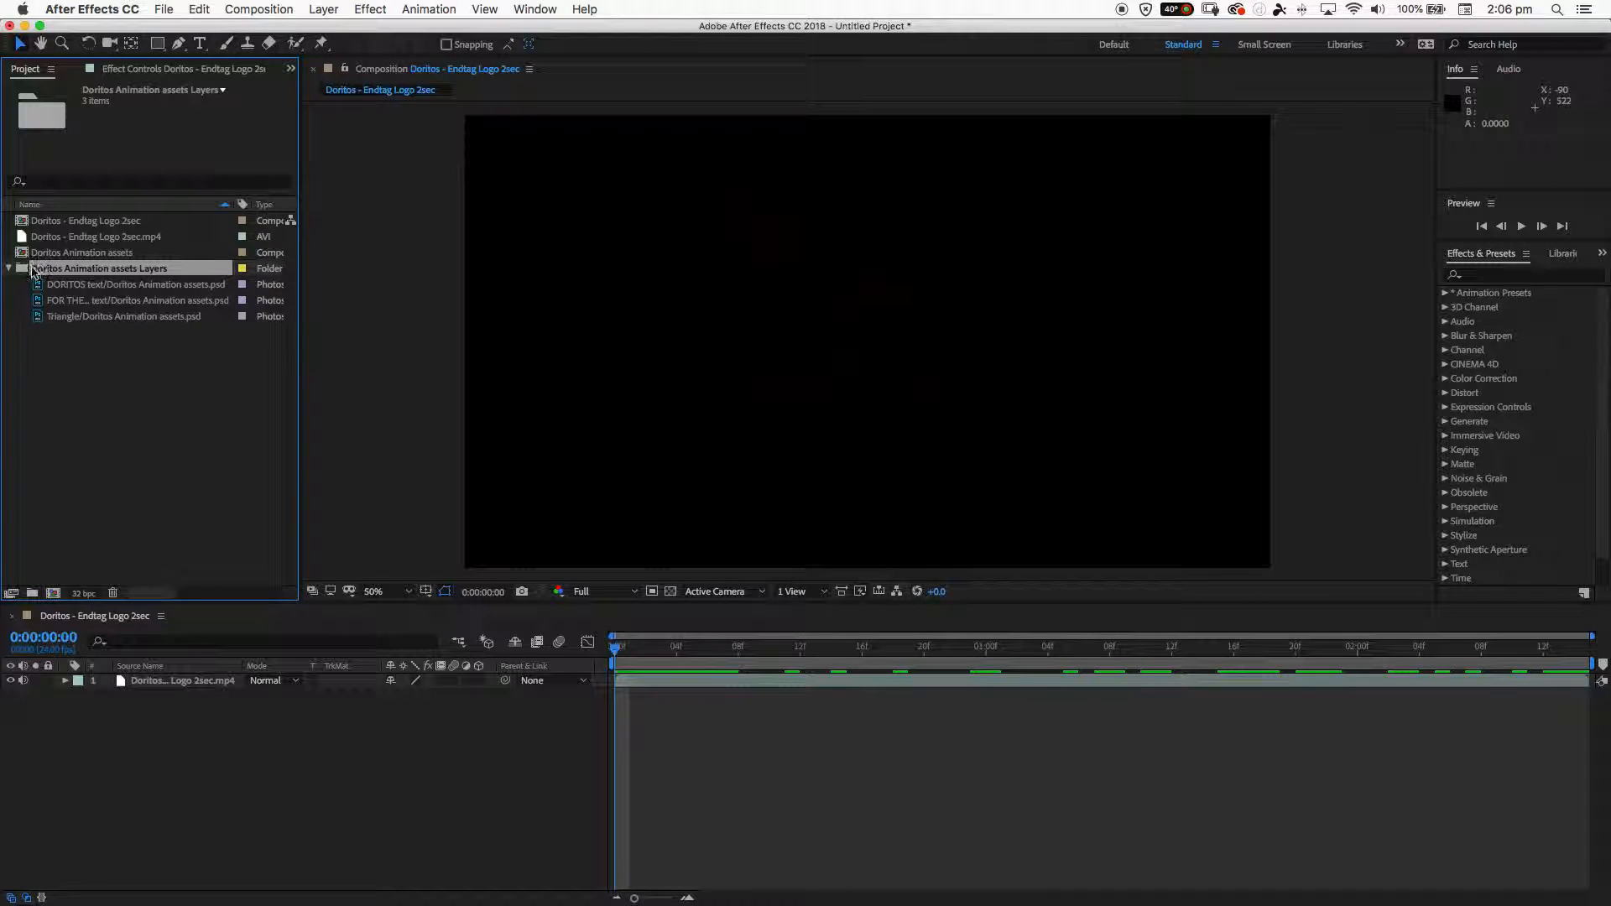
left_click_drag(69, 272, 86, 488)
left_click_drag(152, 711, 149, 706)
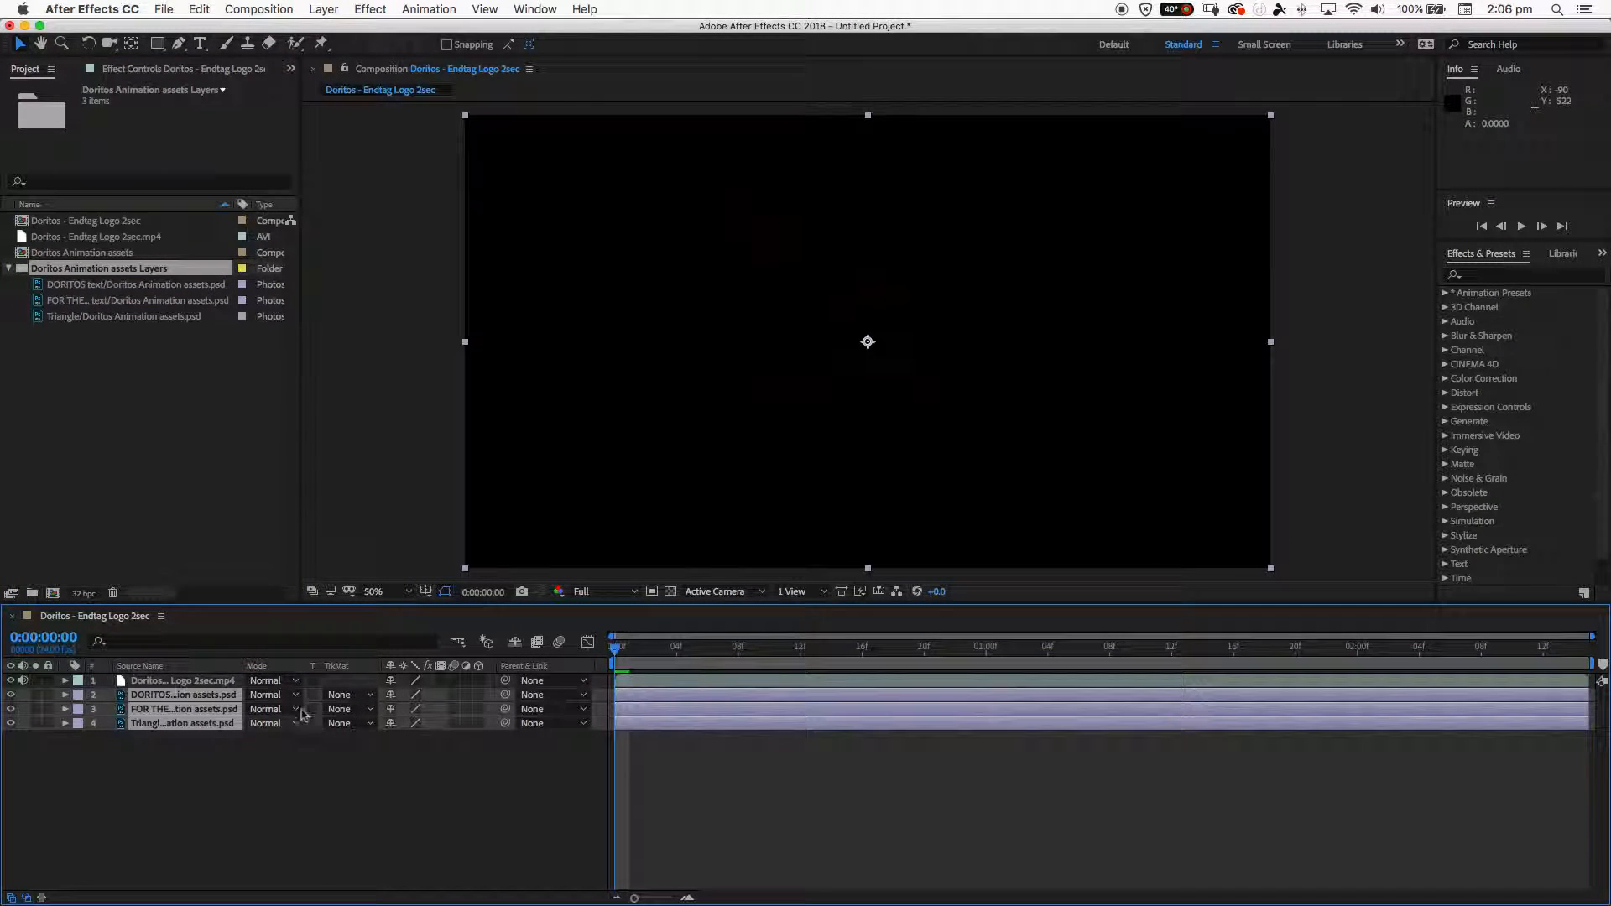
left_click_drag(752, 647, 971, 655)
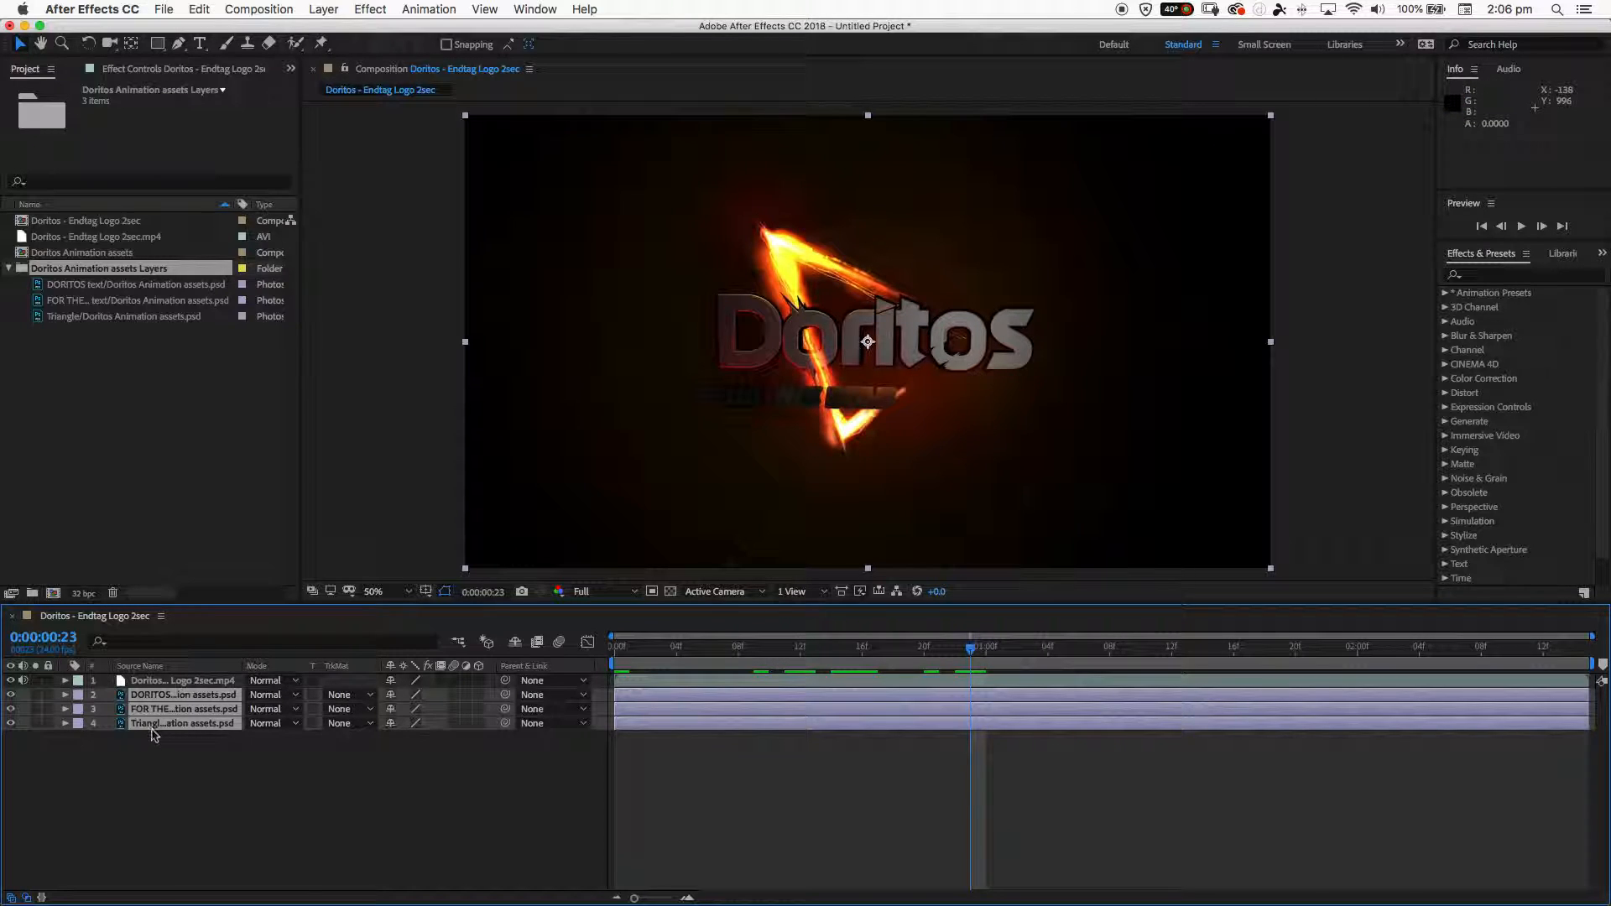
- Shift the reference video layer aside to reveal the artwork beneath it, and undo the move
left_click(163, 681)
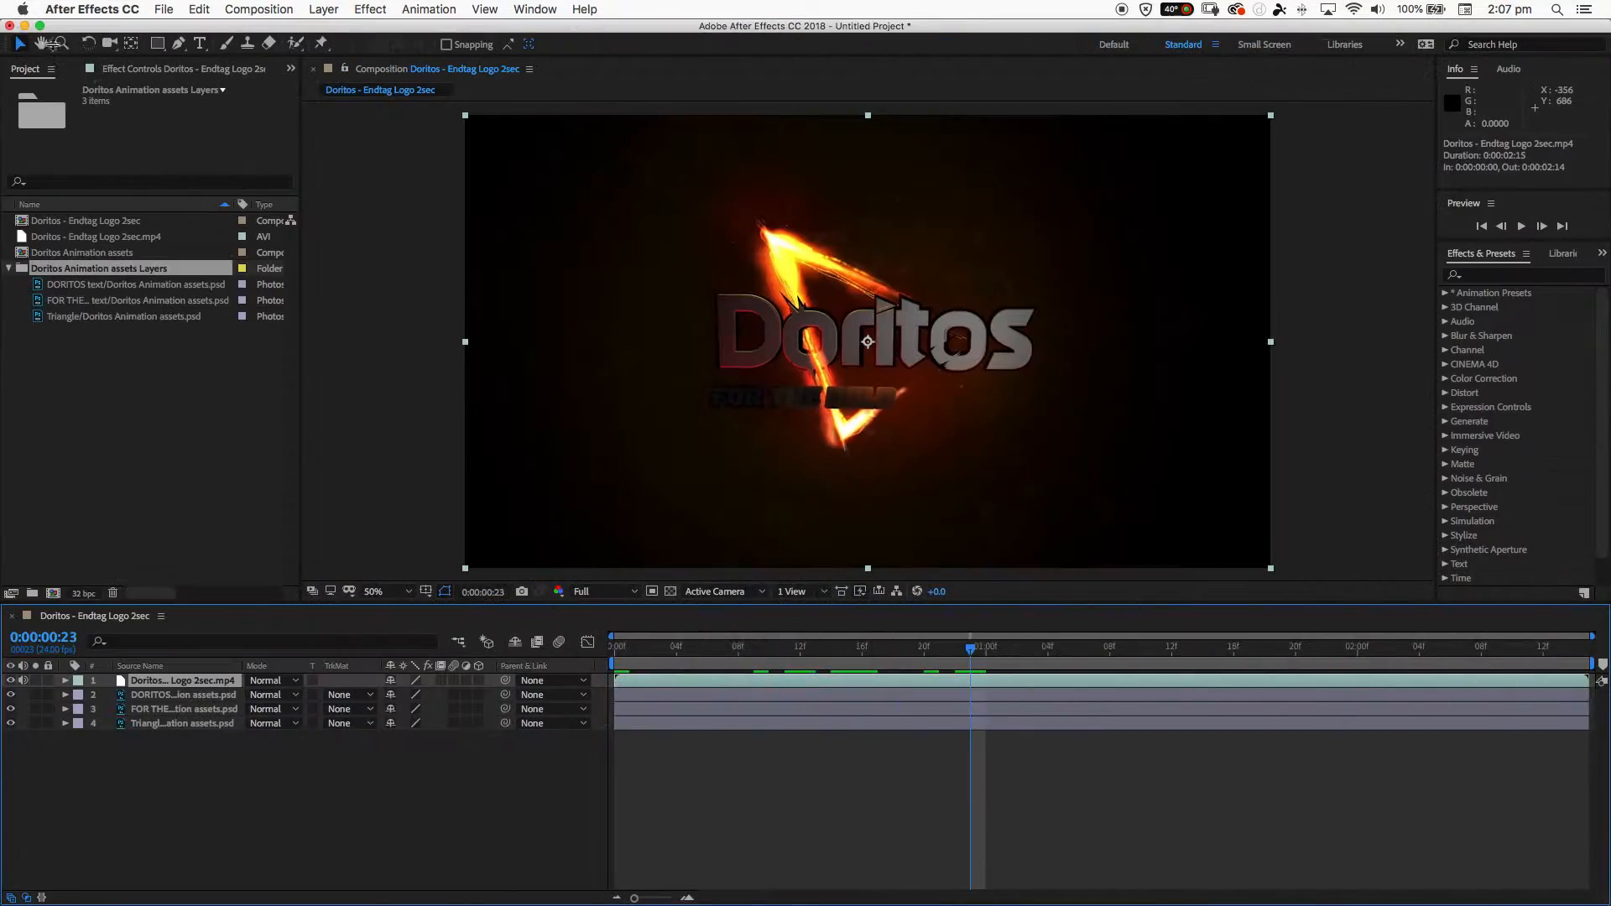
left_click_drag(636, 266, 1086, 252)
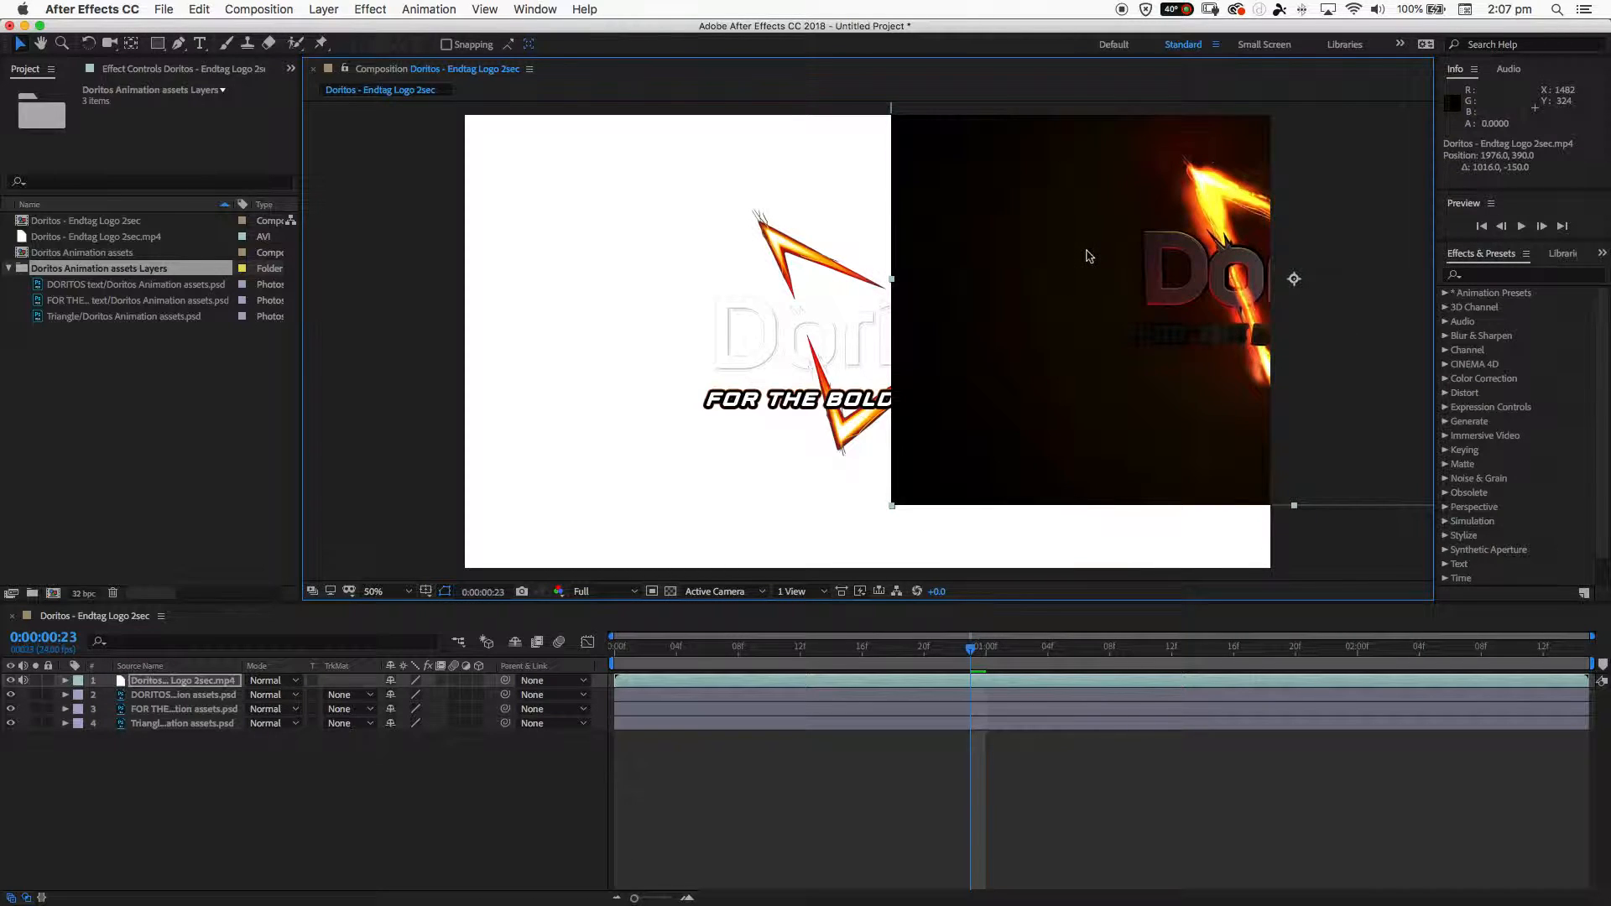
key("super+z")
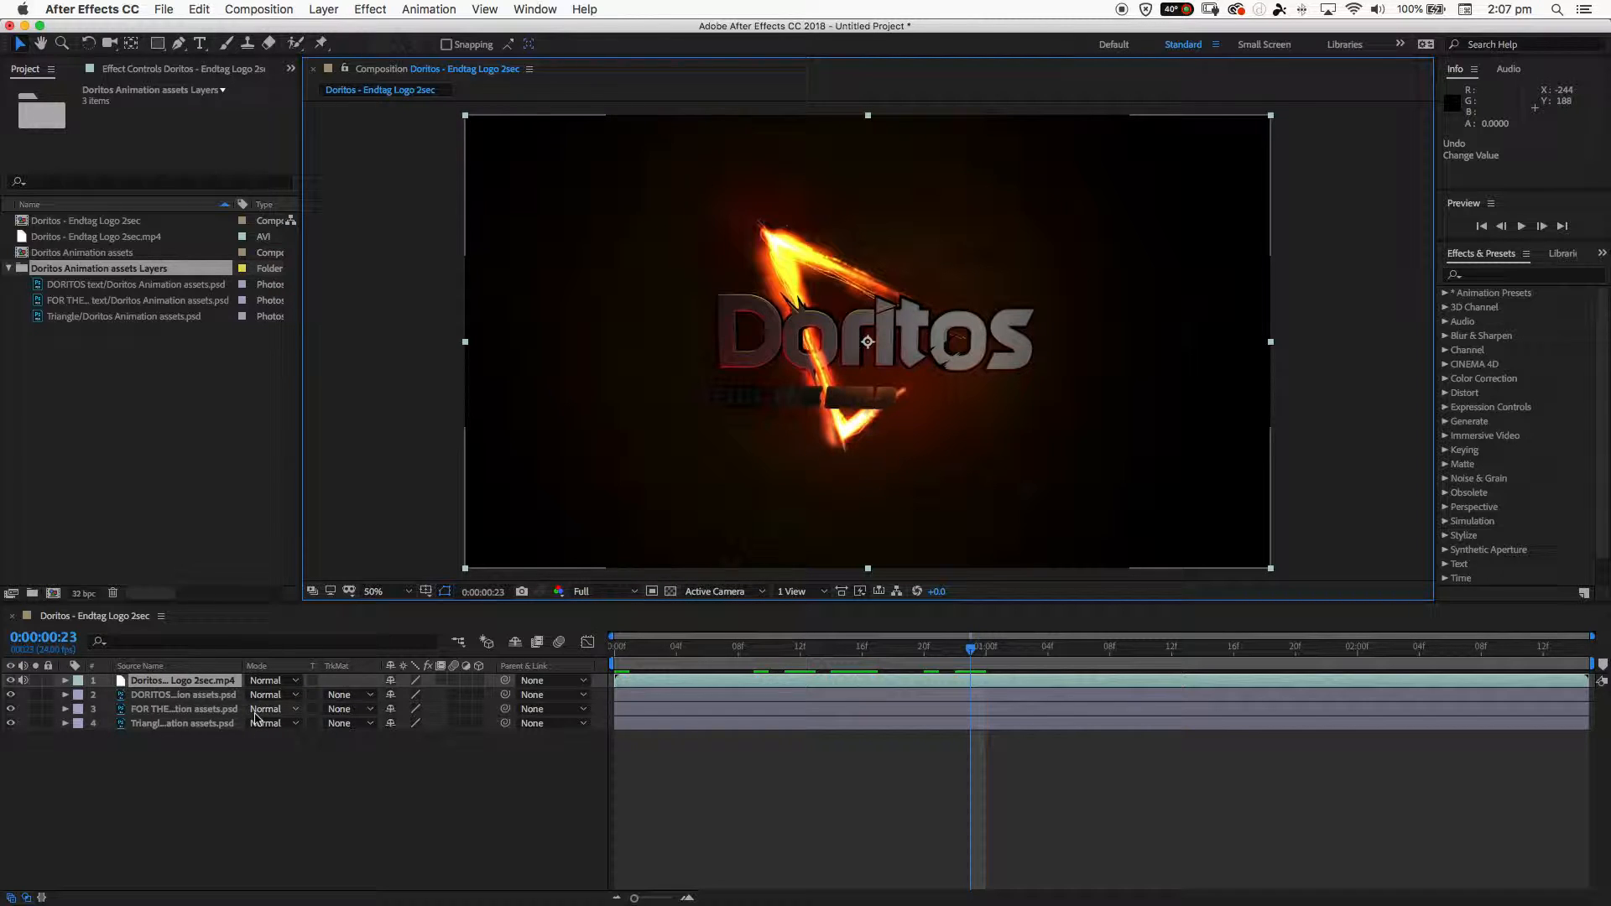
- Scrub to 0:00:00:21 and hide the Doritos - Endtag Logo 2sec.mp4 layer
left_click_drag(824, 648, 943, 674)
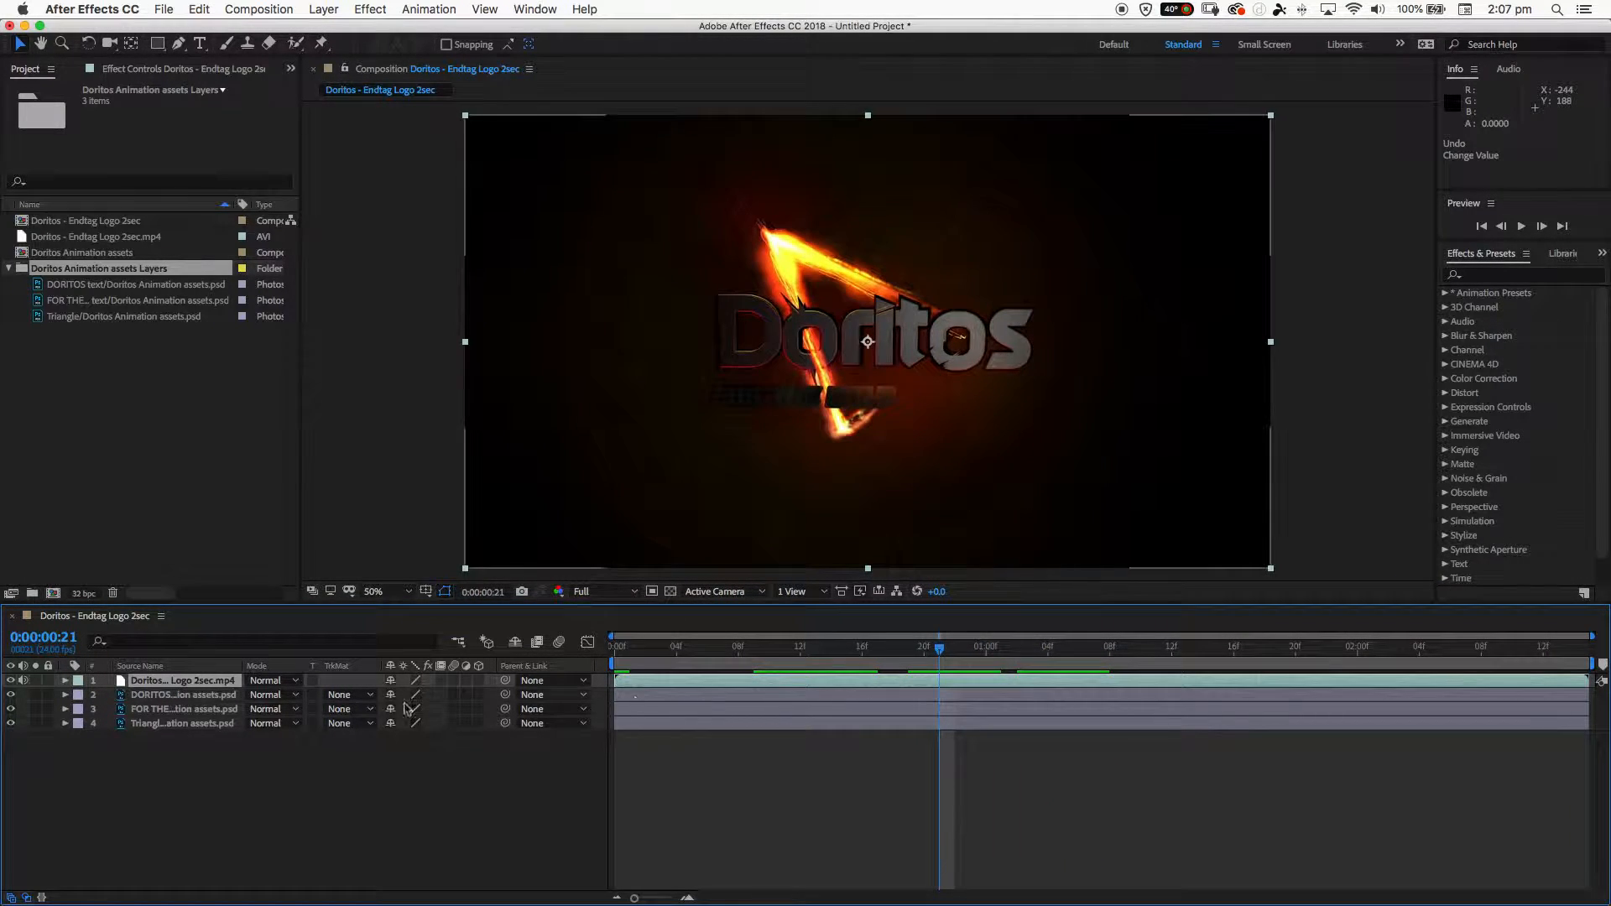
left_click(10, 681)
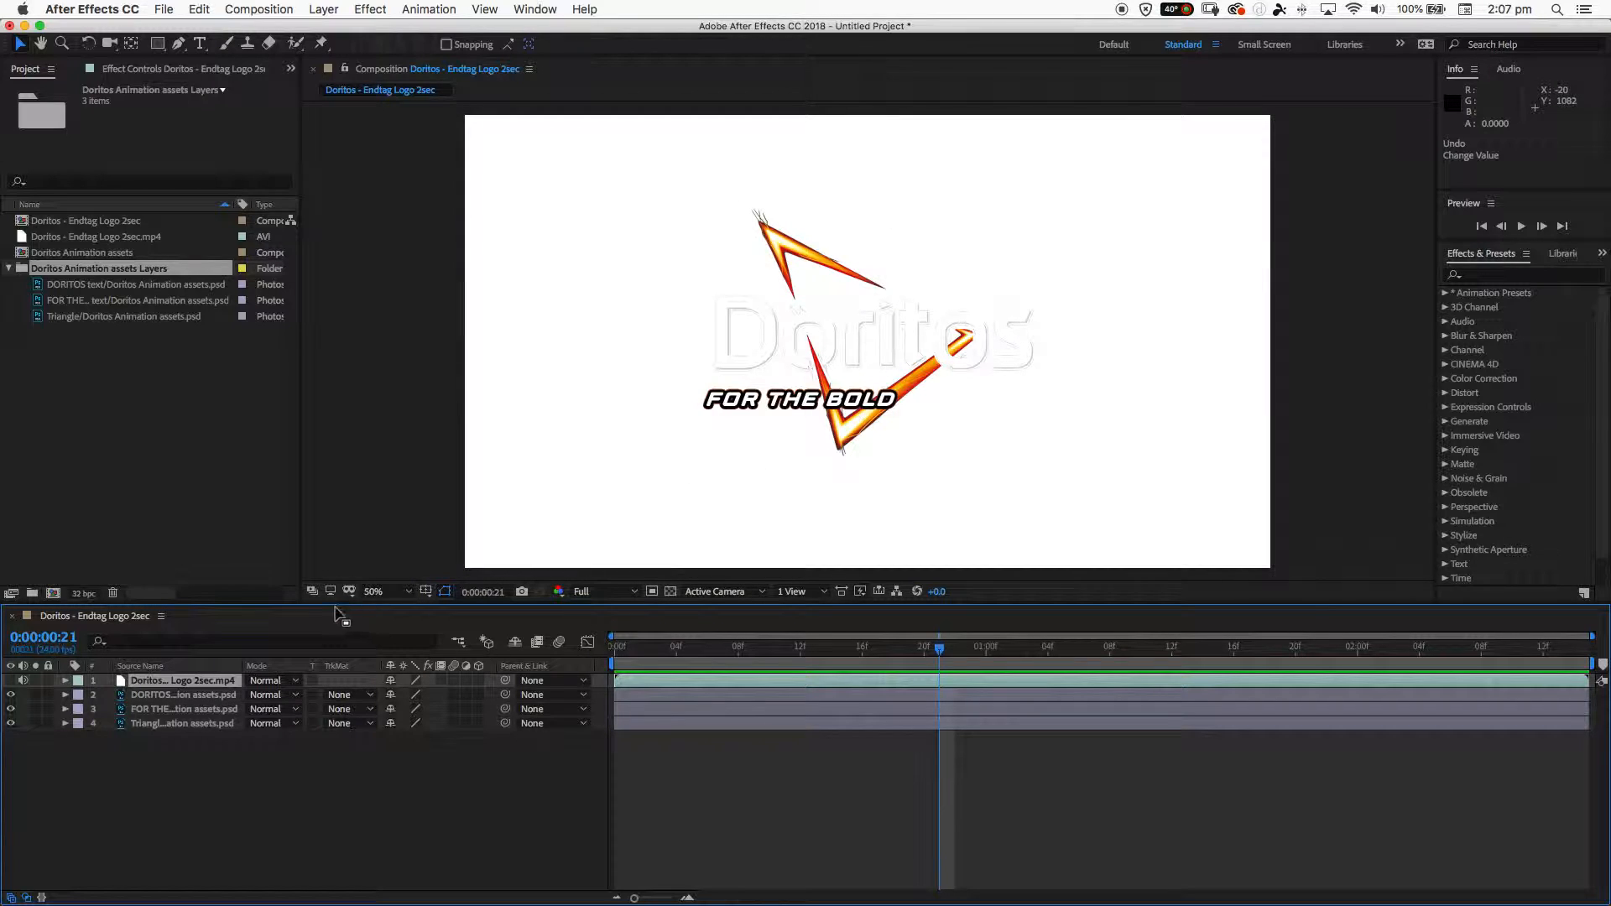
- Identify the DORITOS text, FOR THE BOLD text and Triangle layers by selecting each and briefly toggling the two text layers' visibility
left_click(178, 709)
left_click(174, 697)
left_click(171, 710)
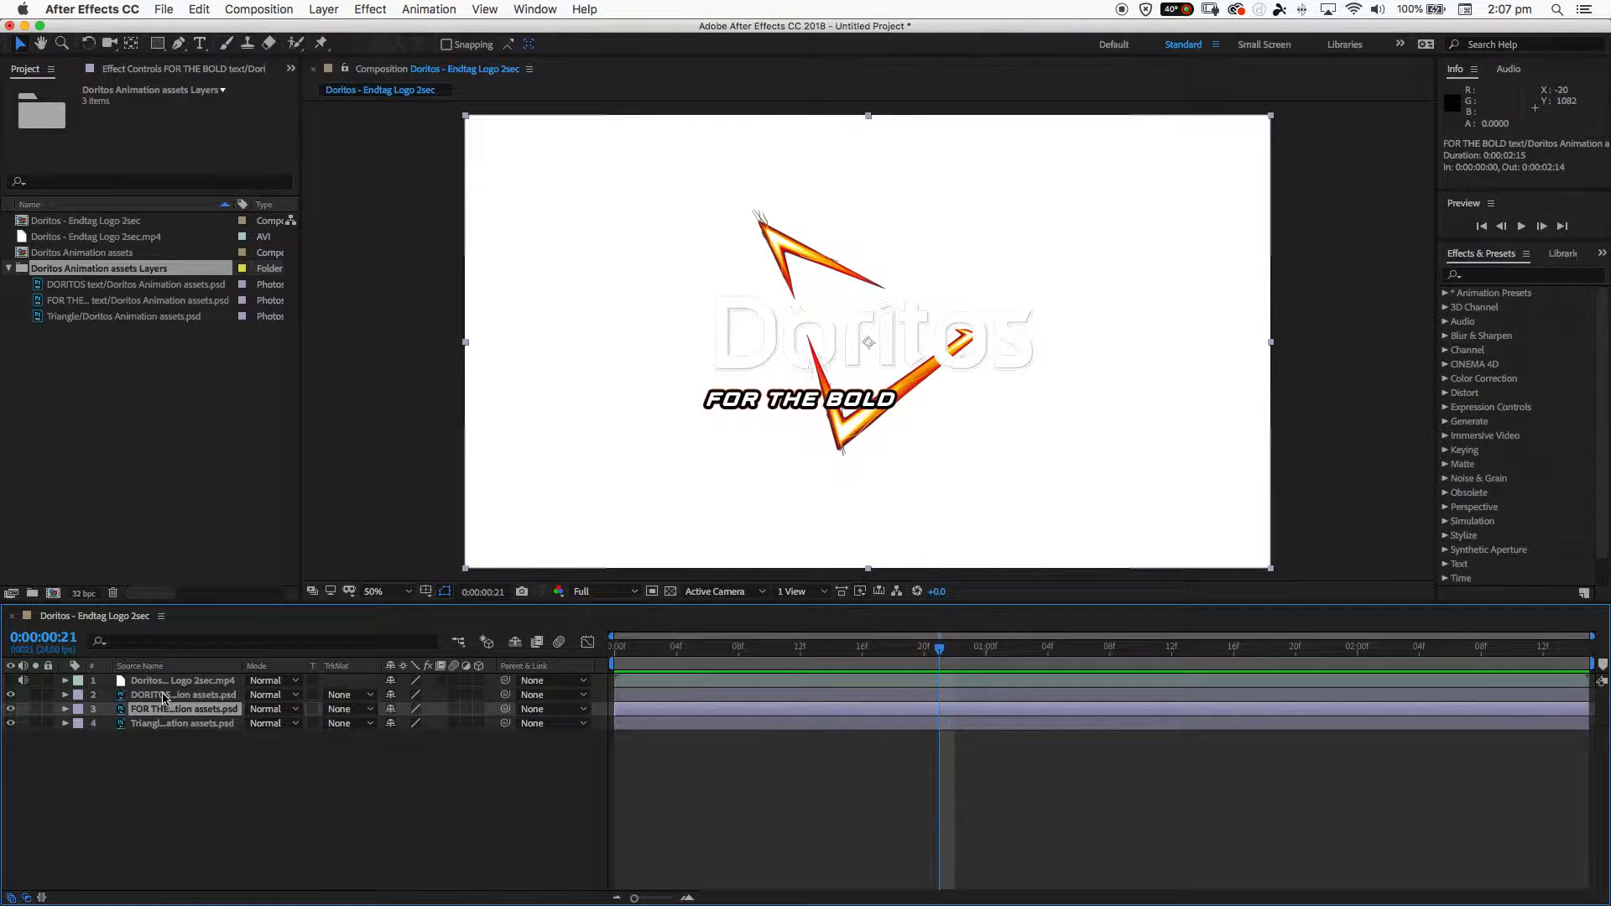
left_click(169, 696)
left_click(11, 695)
left_click(11, 695)
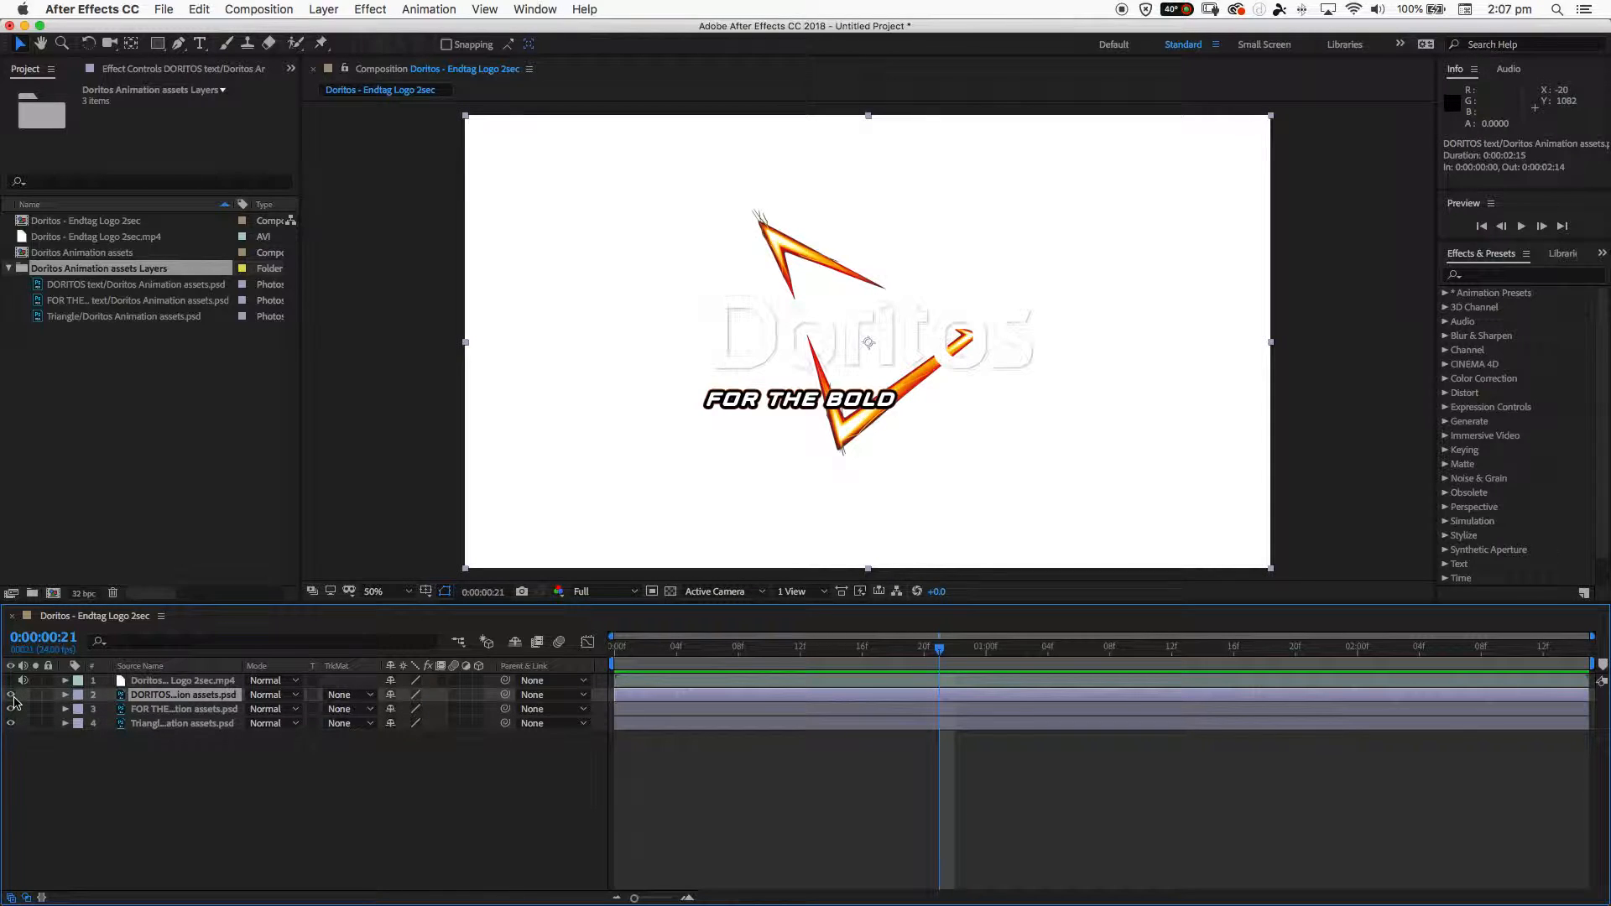
left_click(172, 710)
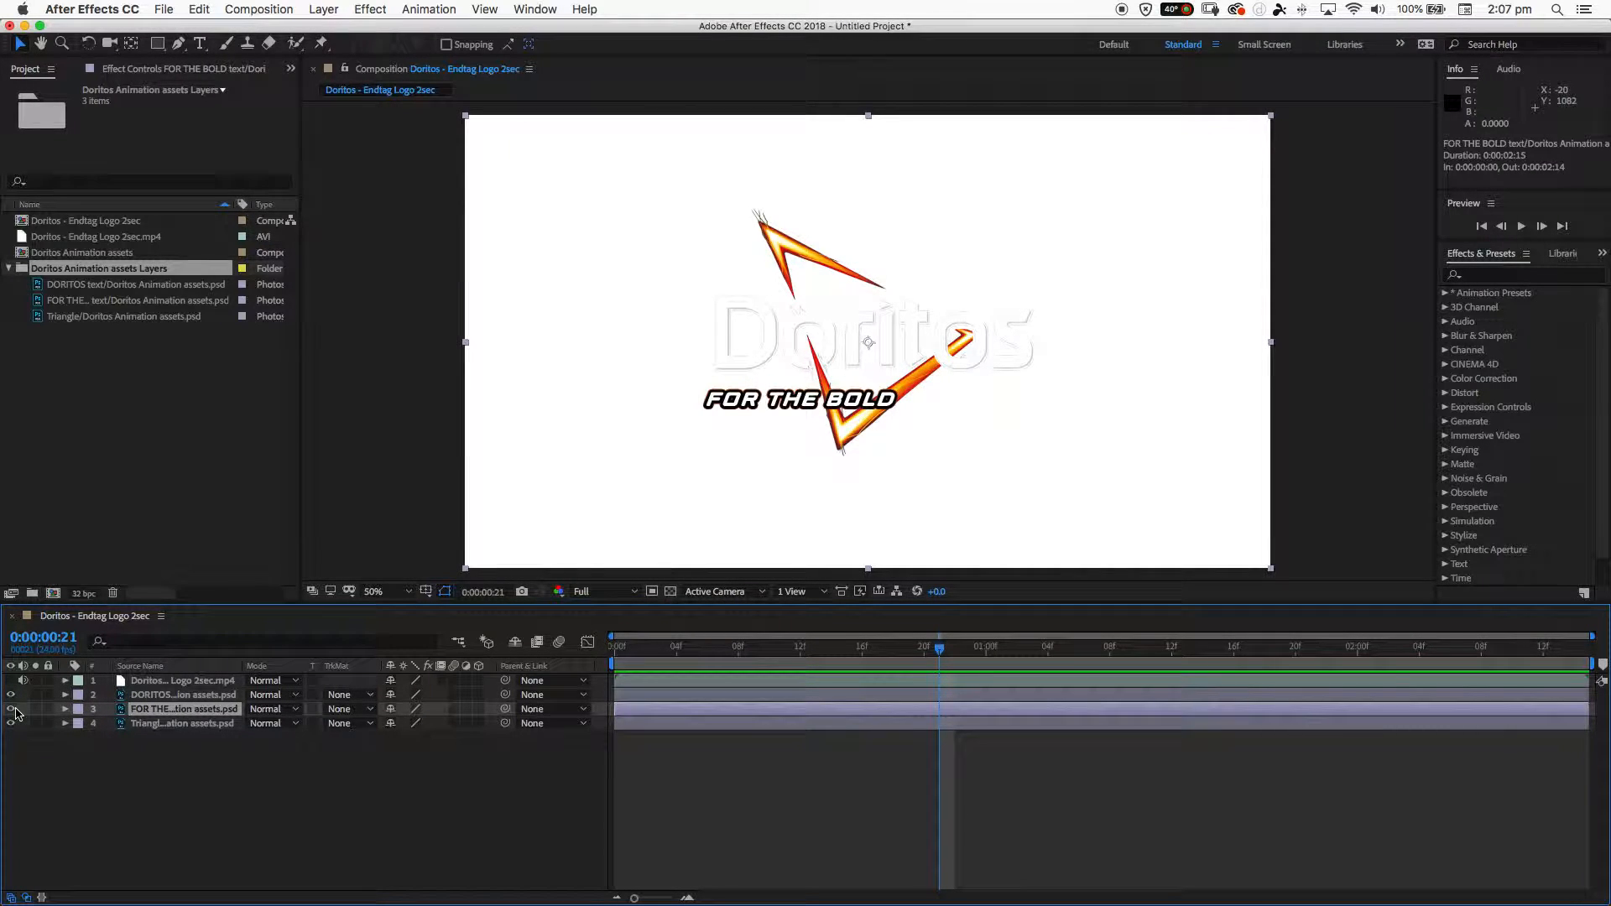
left_click(11, 710)
left_click(11, 710)
left_click(141, 723)
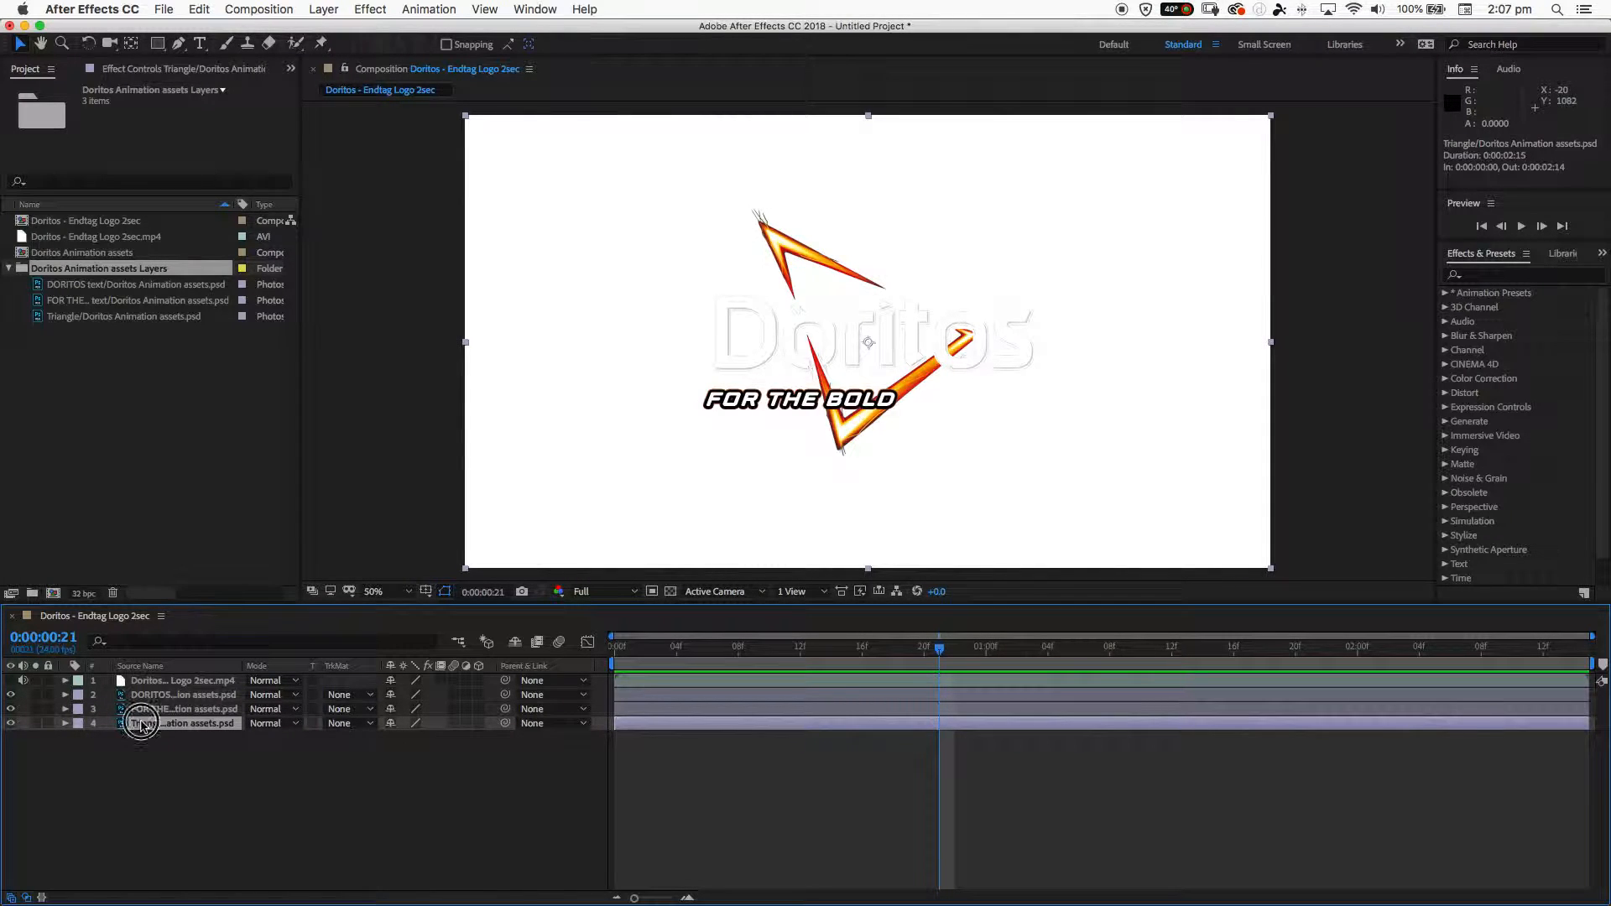
- Move the FOR THE BOLD text layer above the DORITOS text layer in the timeline stack
left_click(144, 712)
left_click(147, 696)
left_click(153, 712)
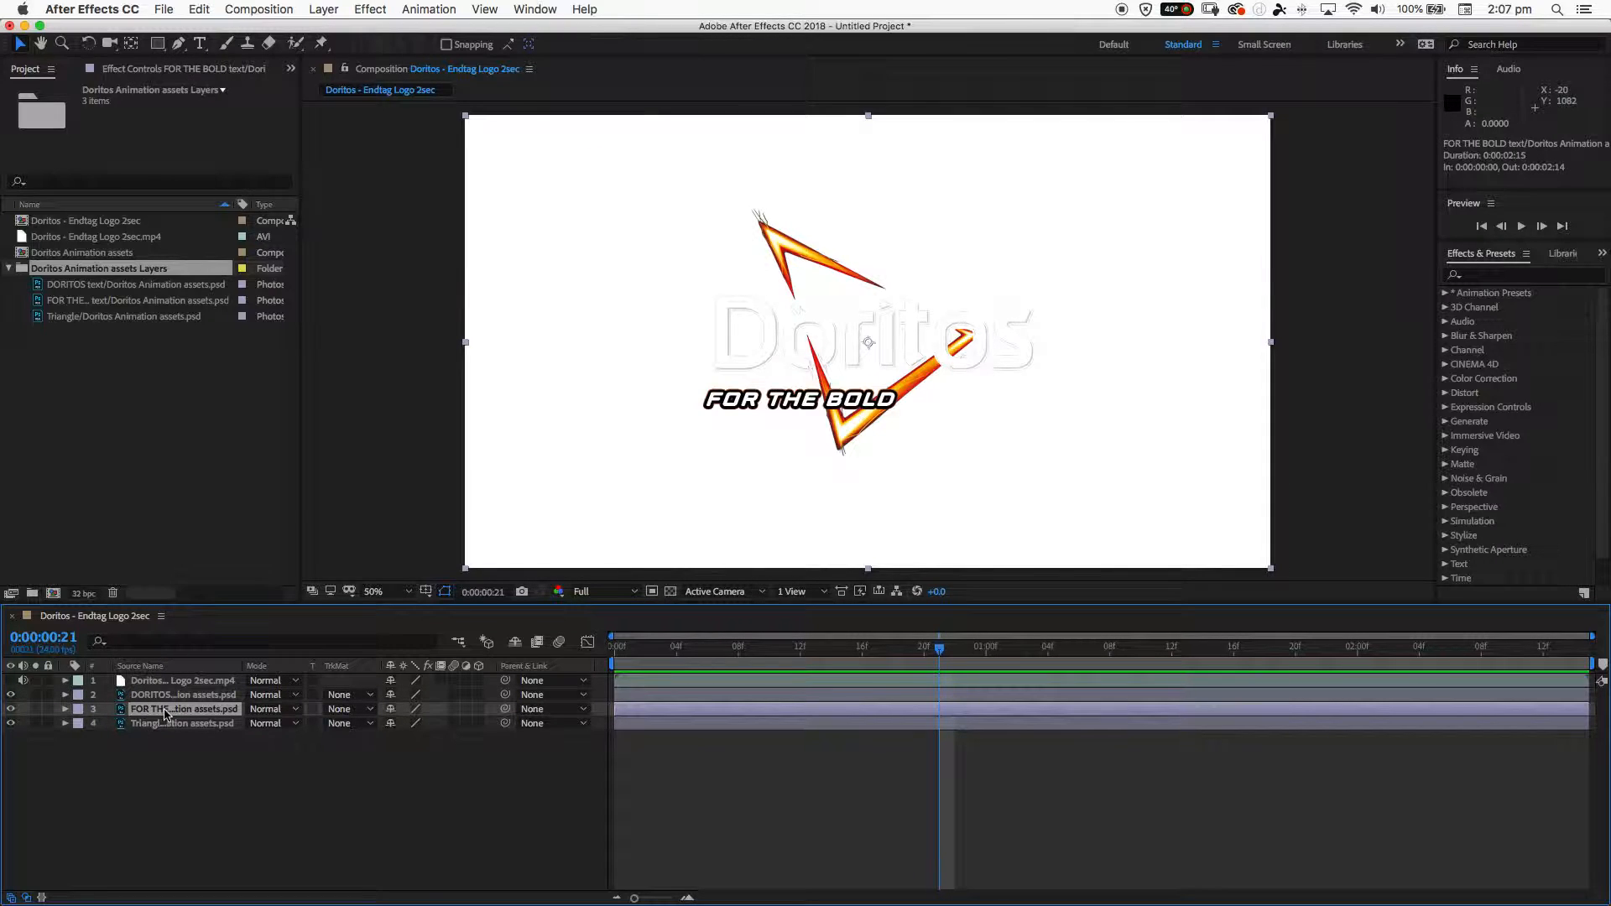
mouse_move(144, 714)
left_mouse_down()
mouse_move(169, 713)
mouse_move(168, 697)
left_mouse_up()
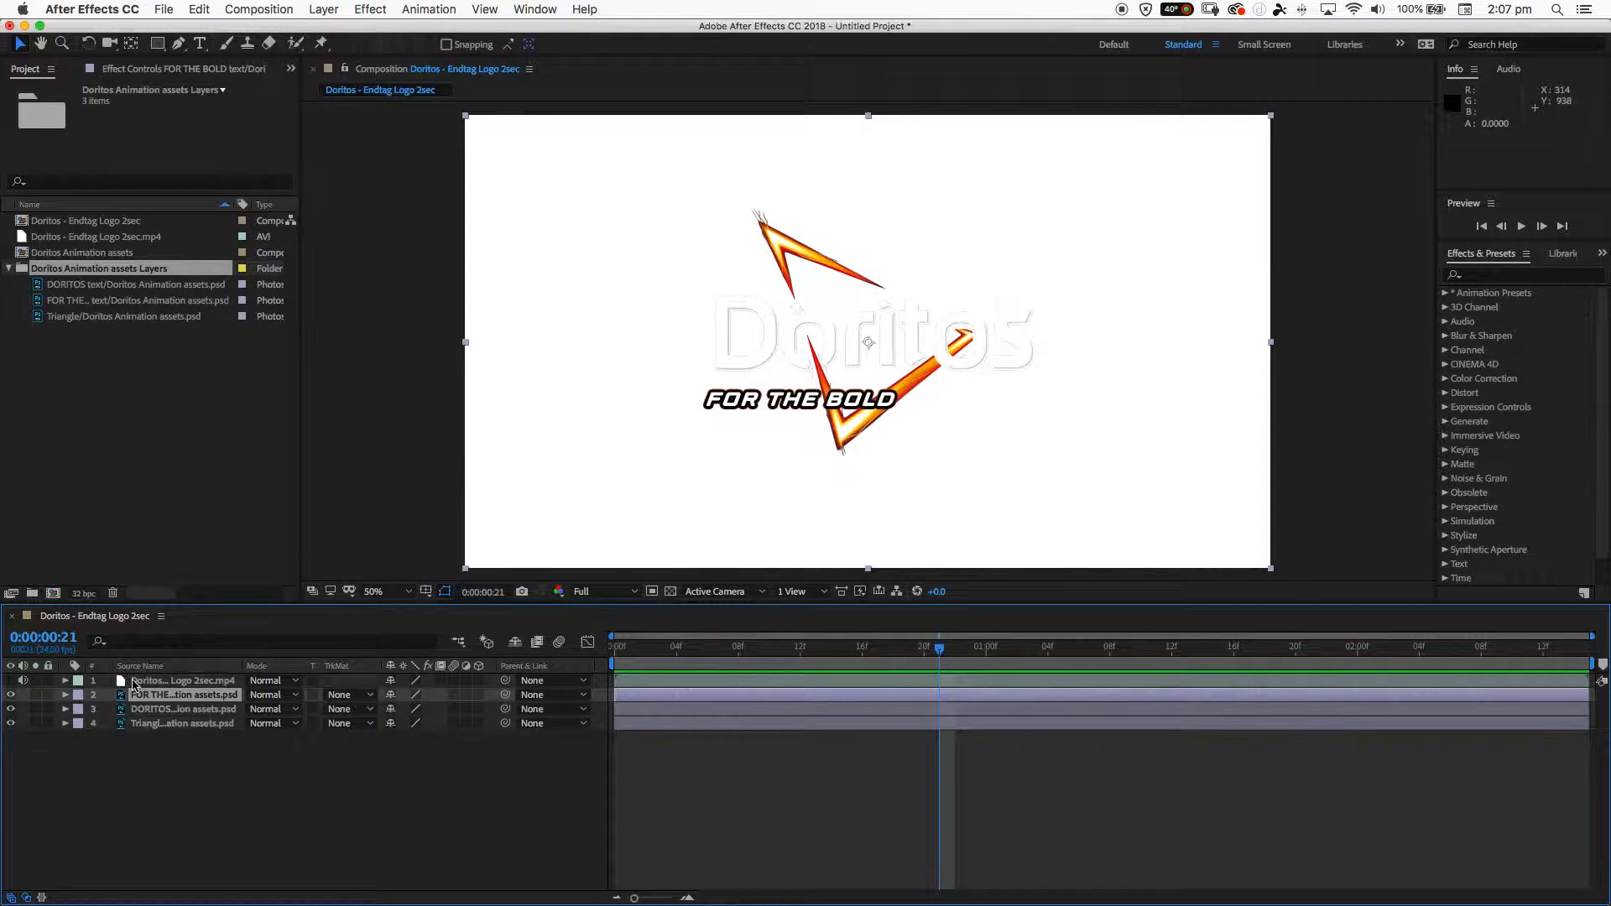
- Create a black 1920 x 1080 px solid layer named BG
left_click(115, 743)
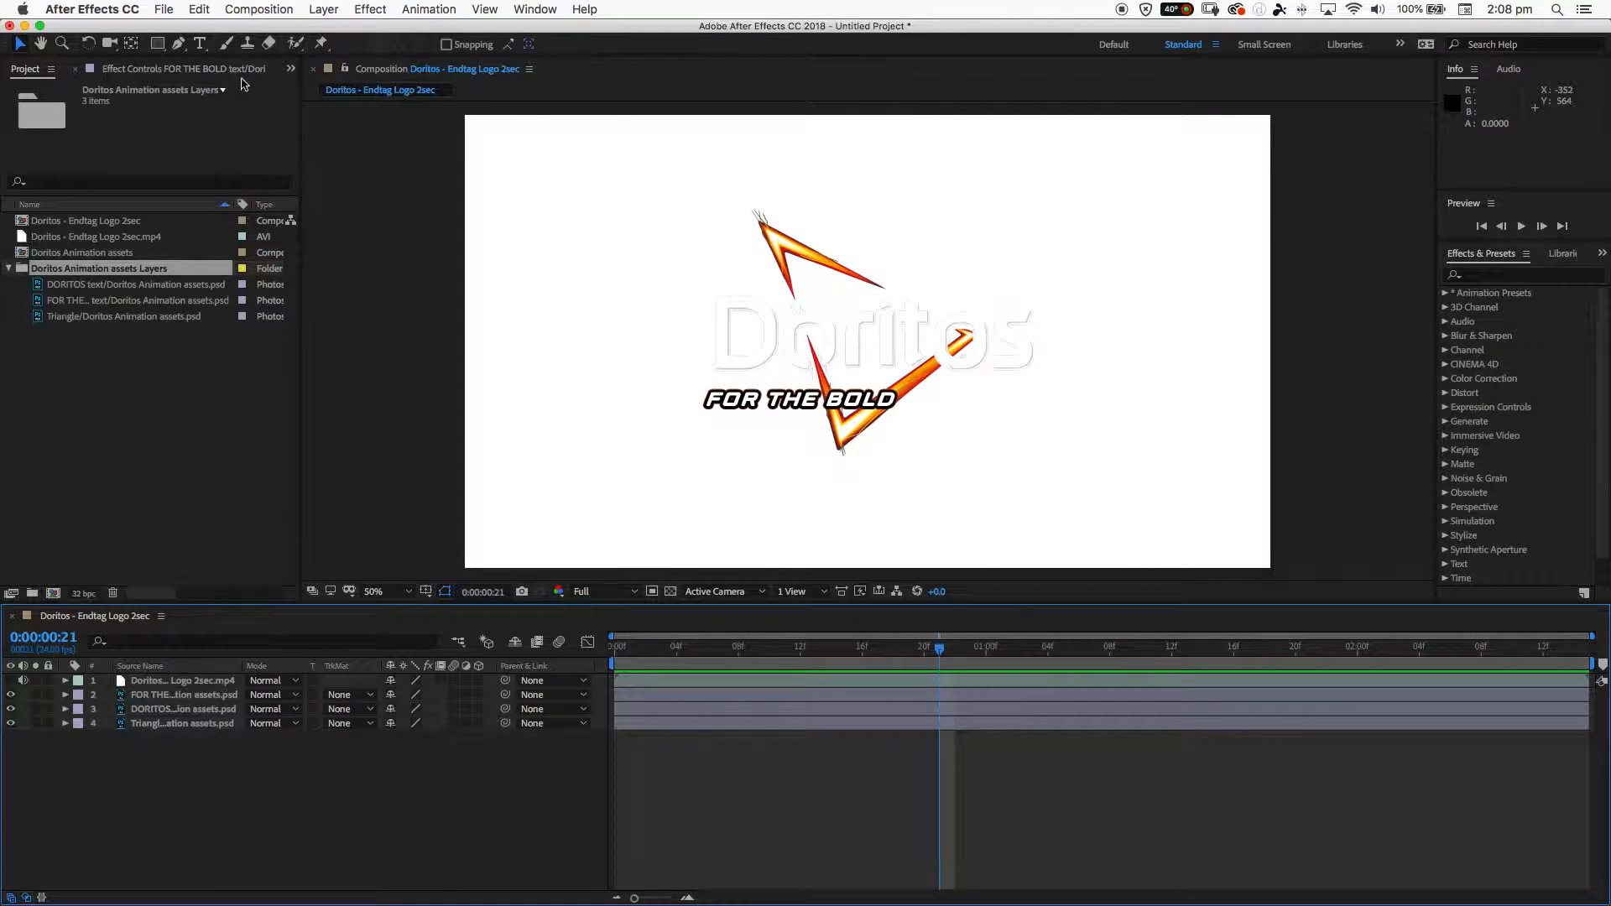
left_click(330, 10)
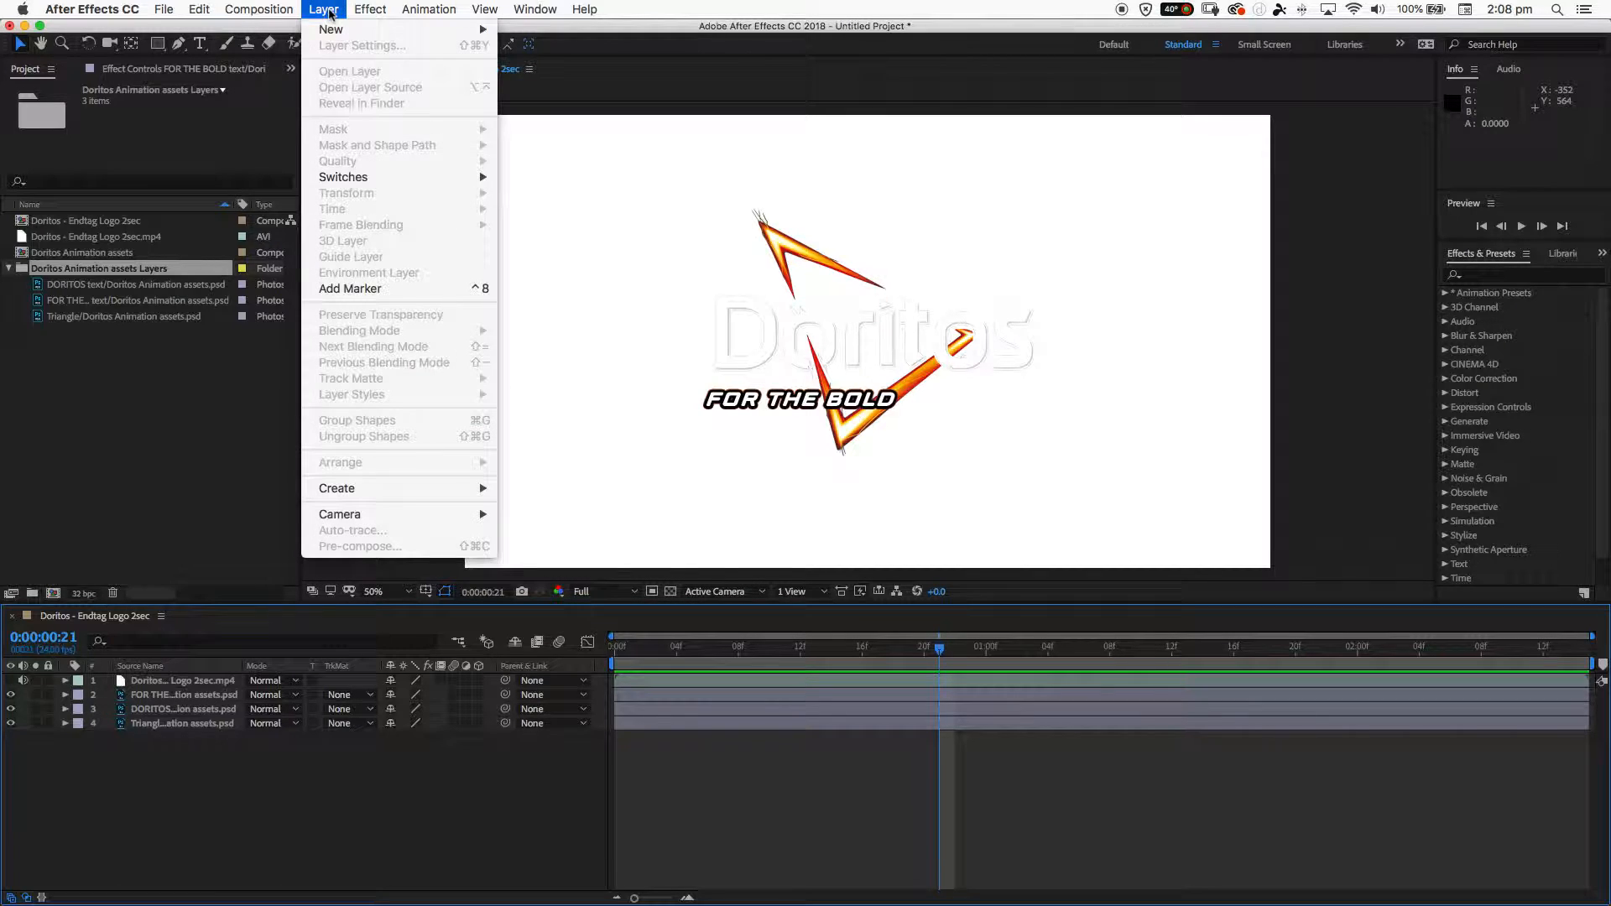
mouse_move(361, 30)
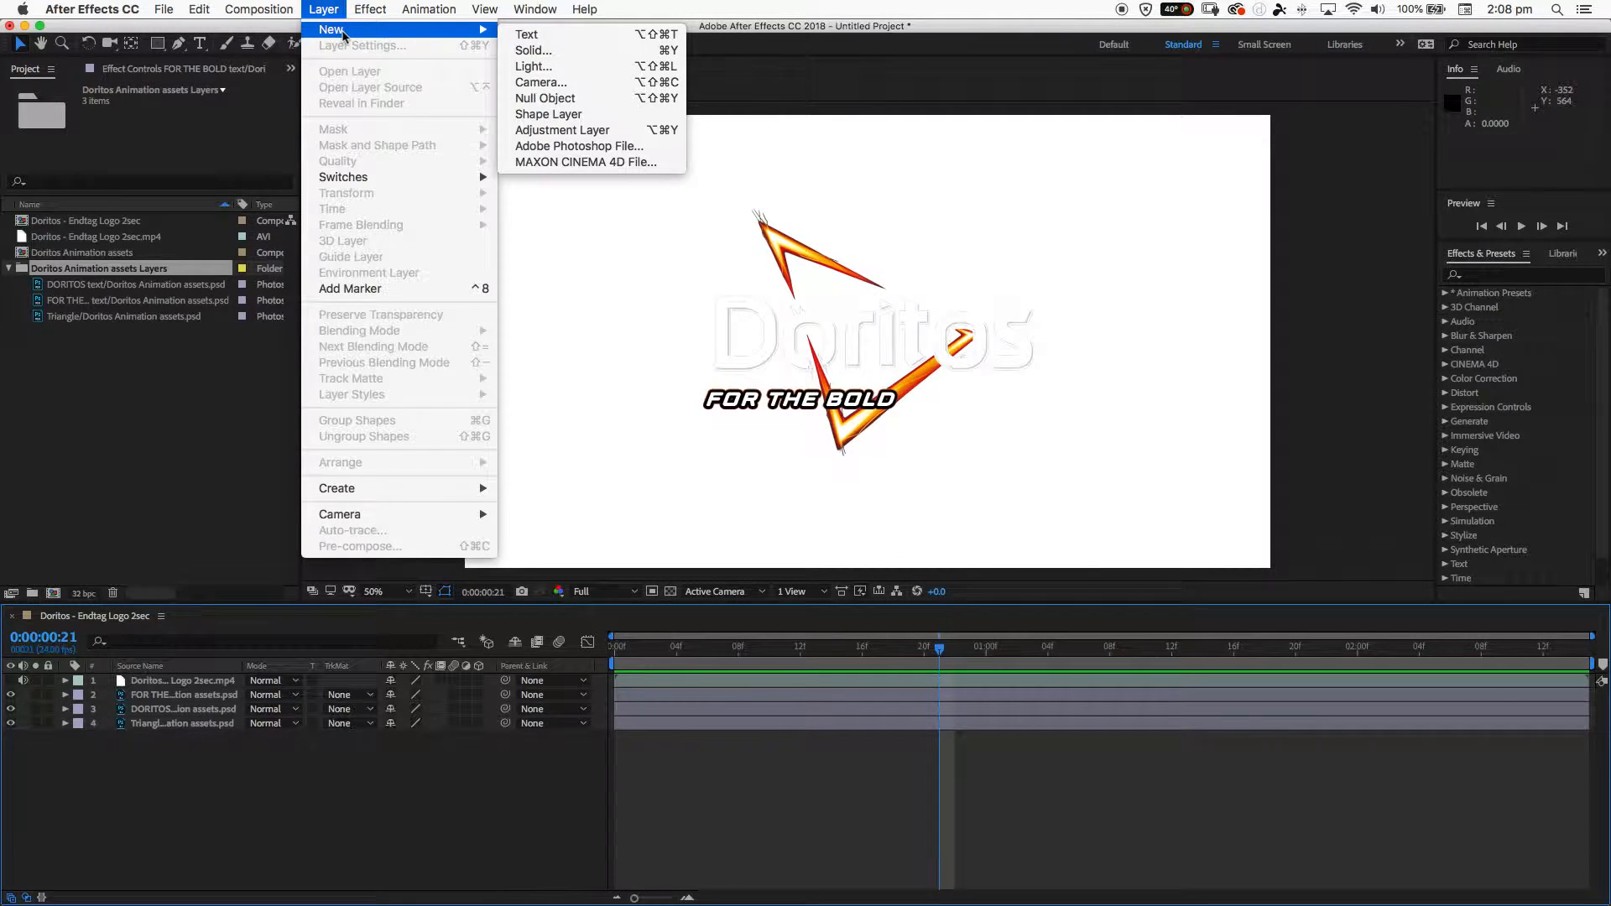
left_click(556, 59)
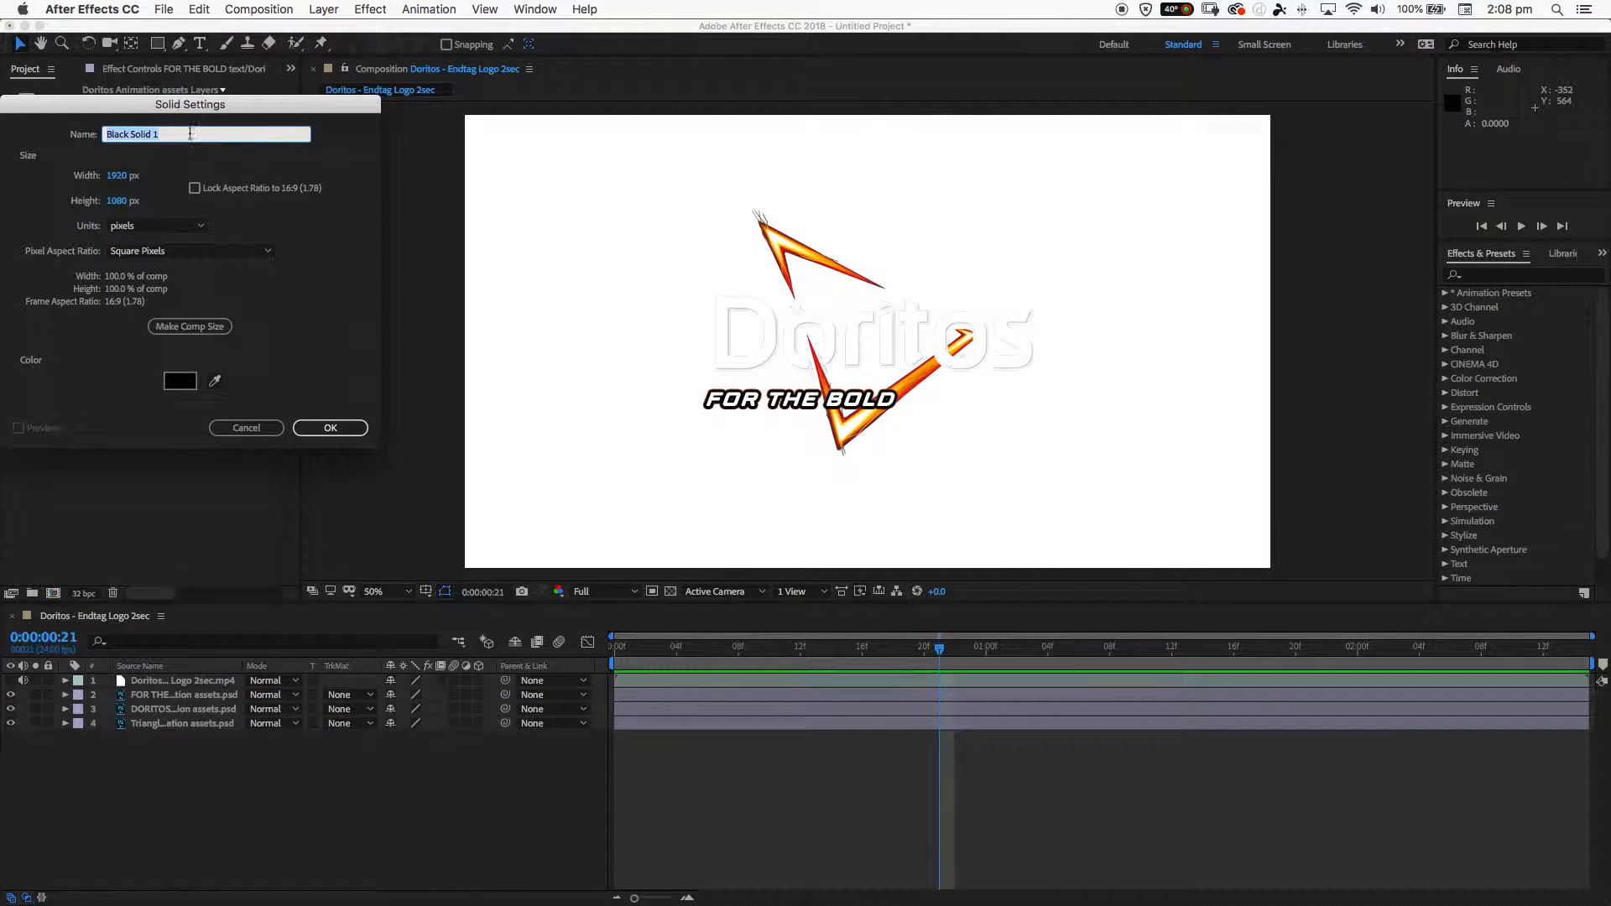
type("BG")
left_click(177, 383)
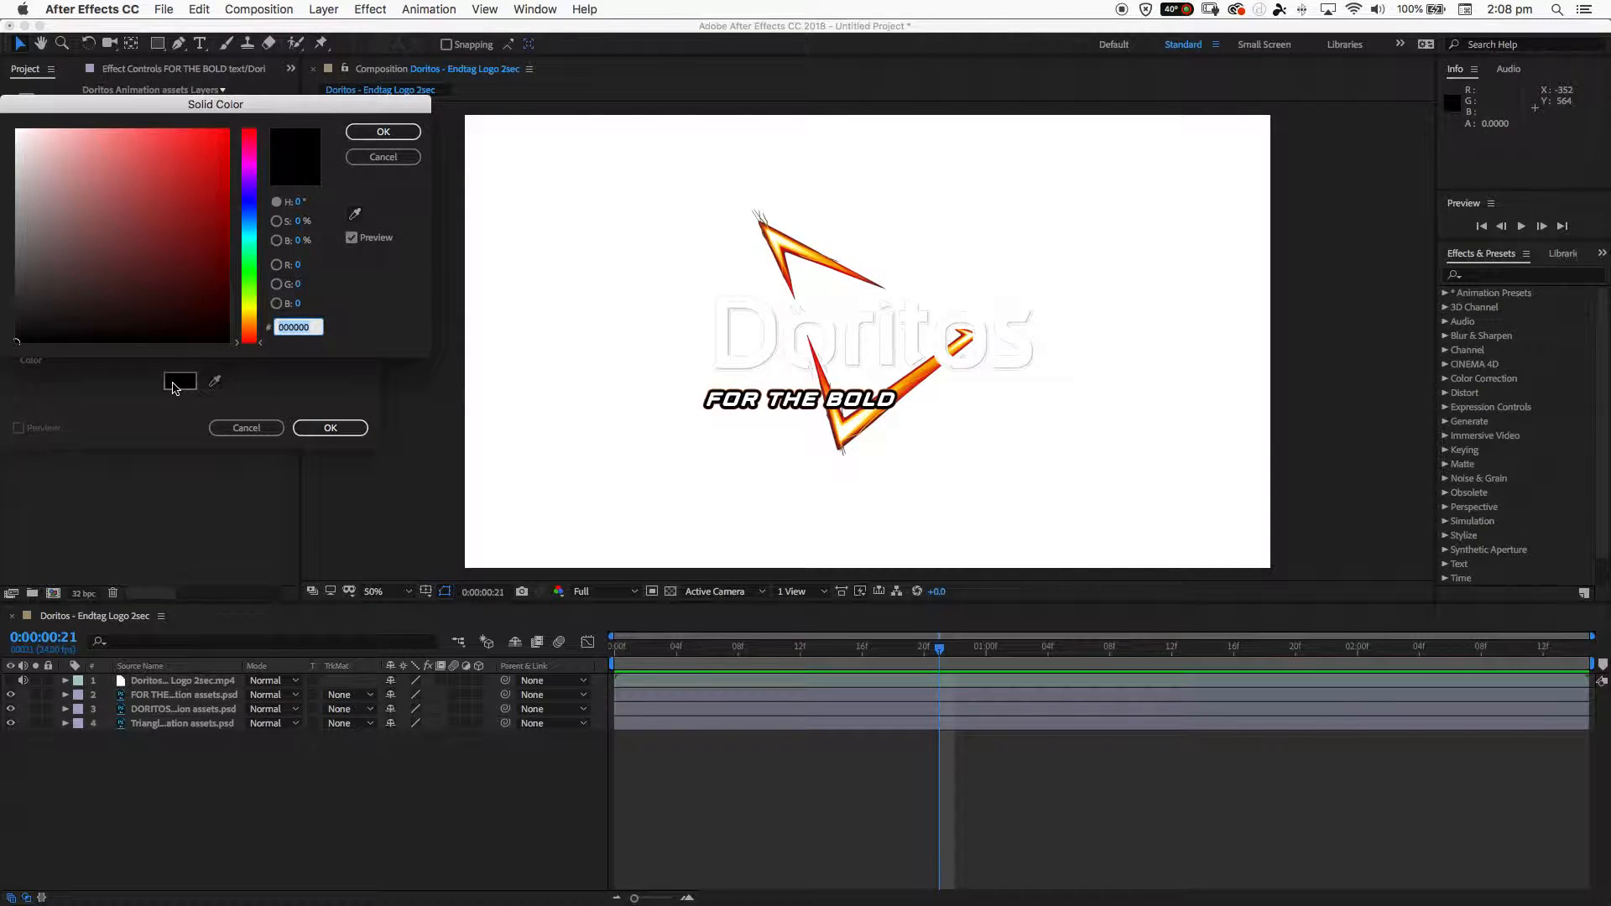
left_click(188, 170)
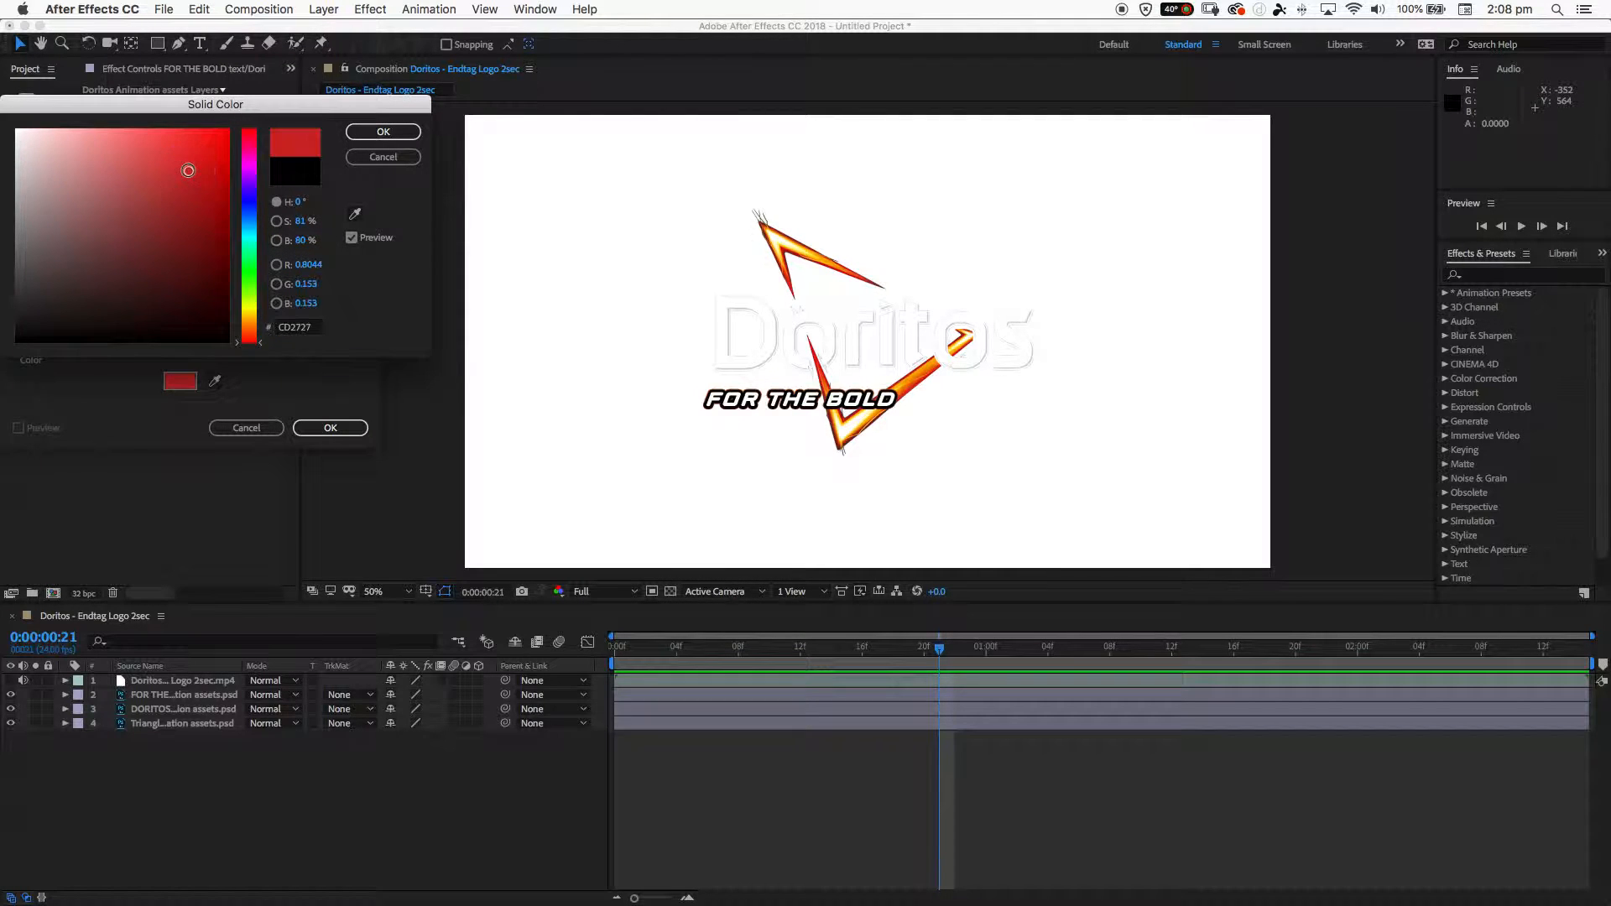
left_click(371, 161)
left_click(352, 428)
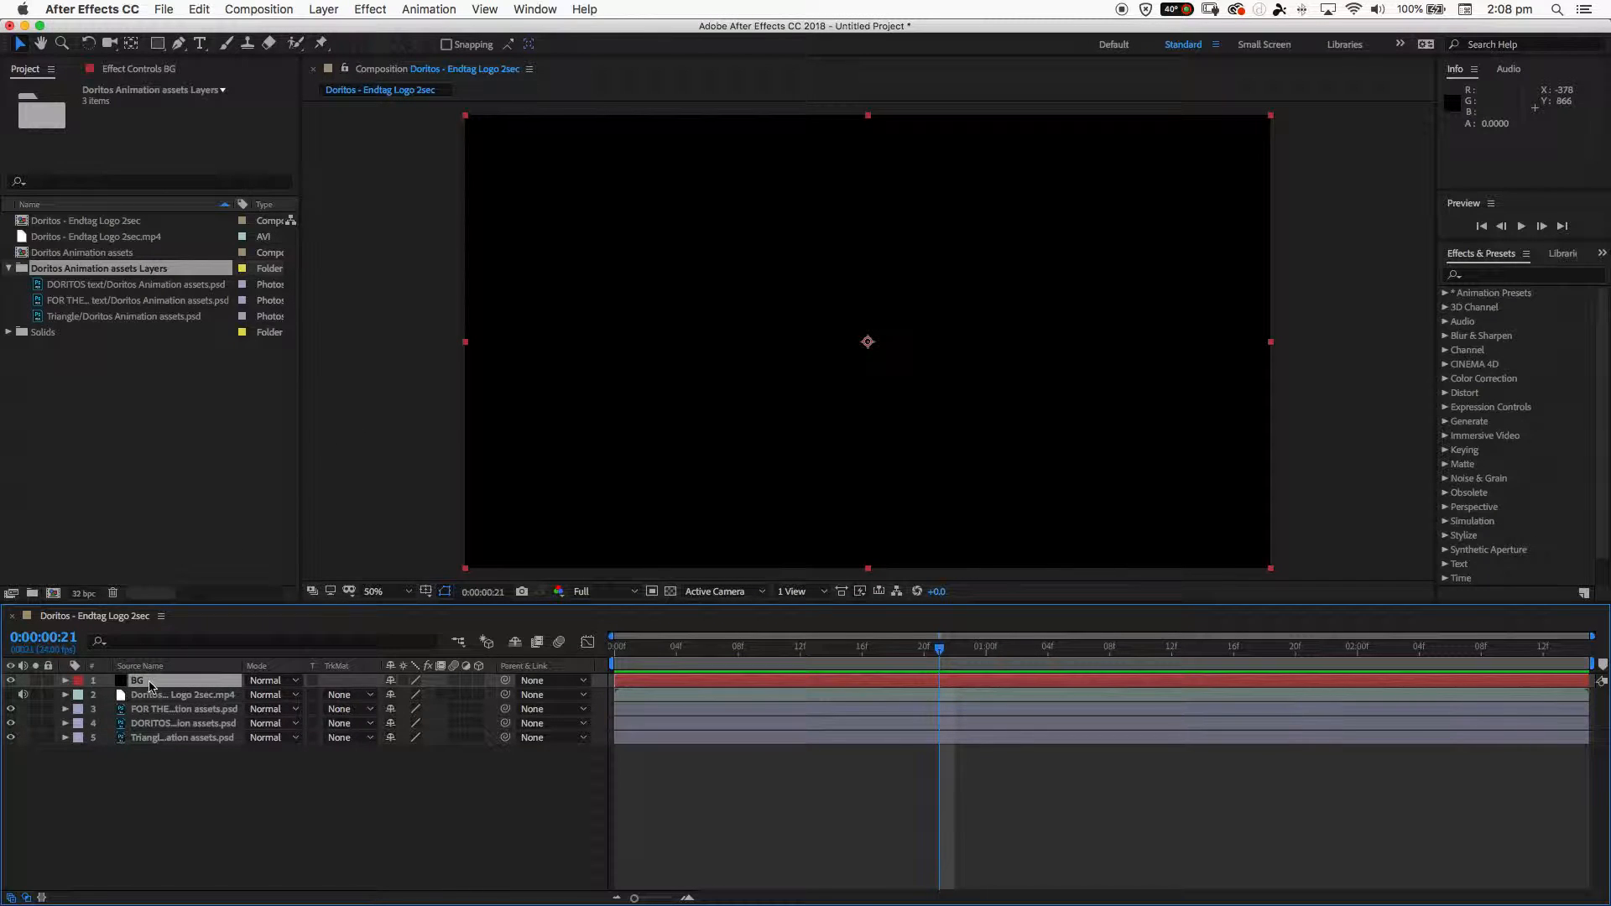
- Move the BG solid to the bottom of the layer stack and return the playhead to 0:00:00:00
left_click_drag(181, 686, 173, 747)
left_click_drag(936, 661, 588, 671)
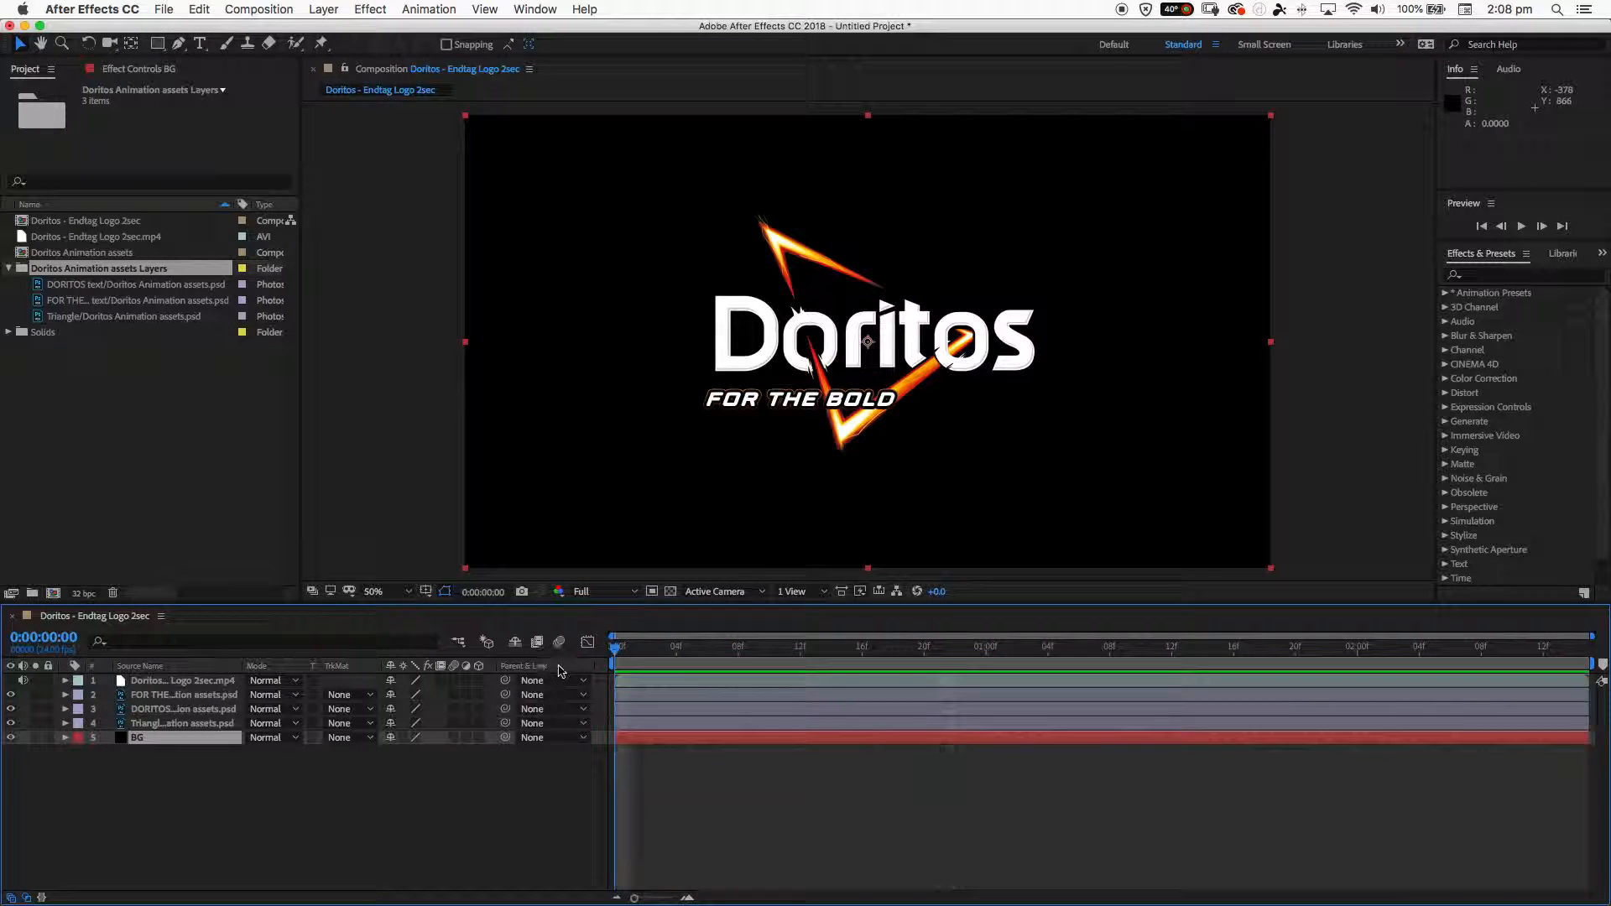
- Briefly toggle the visibility of the FOR THE BOLD, DORITOS and Triangle layers, and scrub to 0:00:01:08
left_click(12, 694)
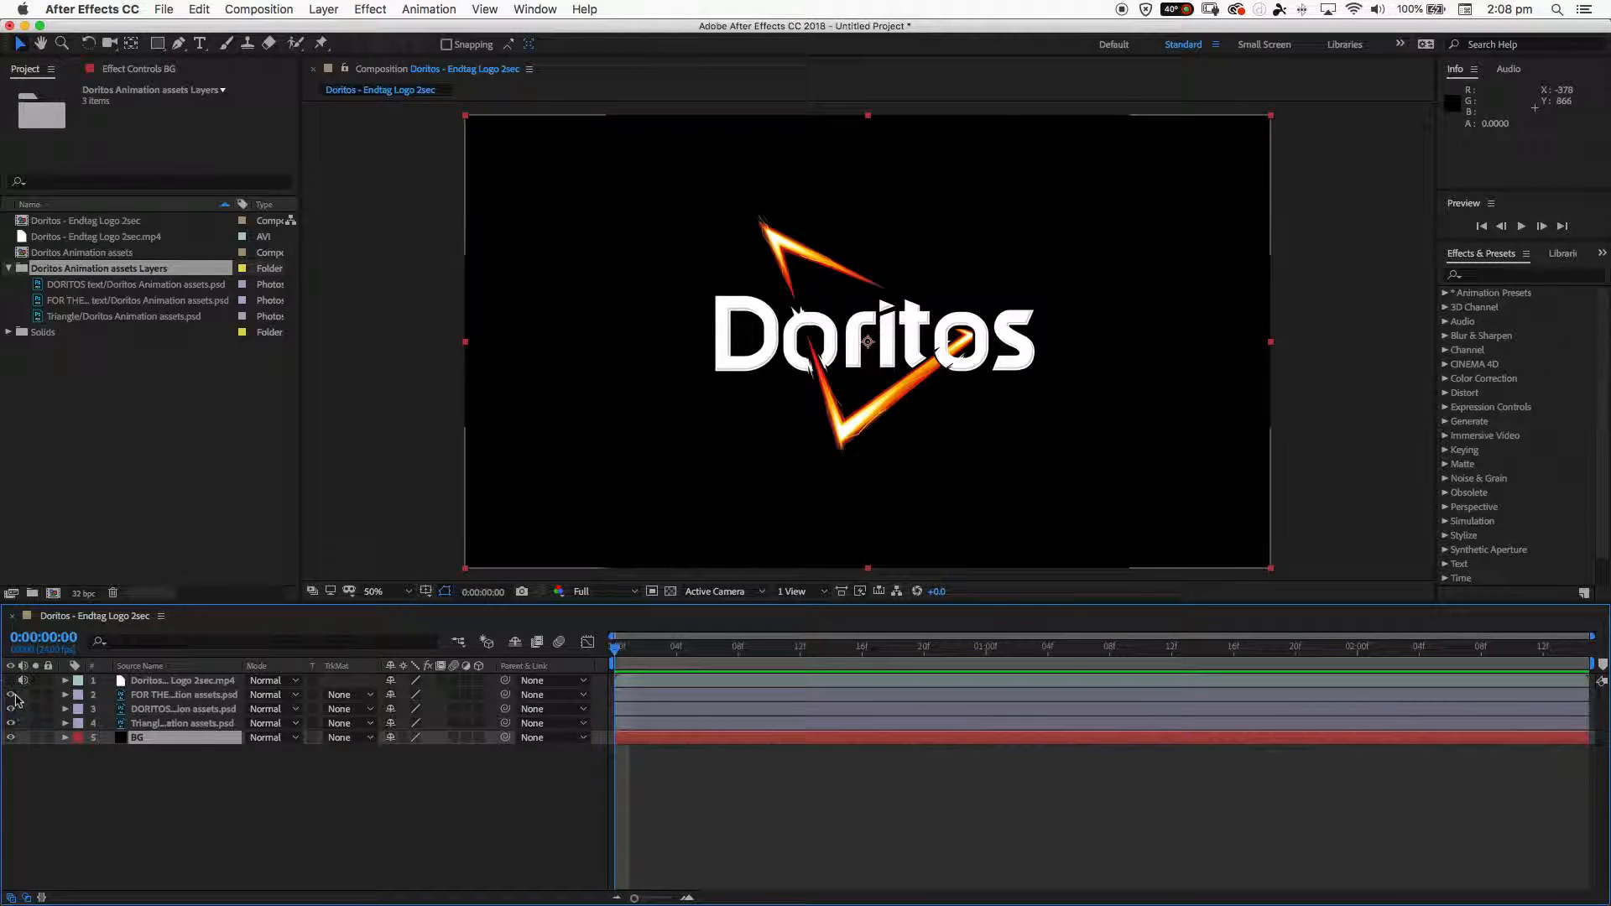
left_click(11, 695)
left_click(11, 709)
left_click(11, 709)
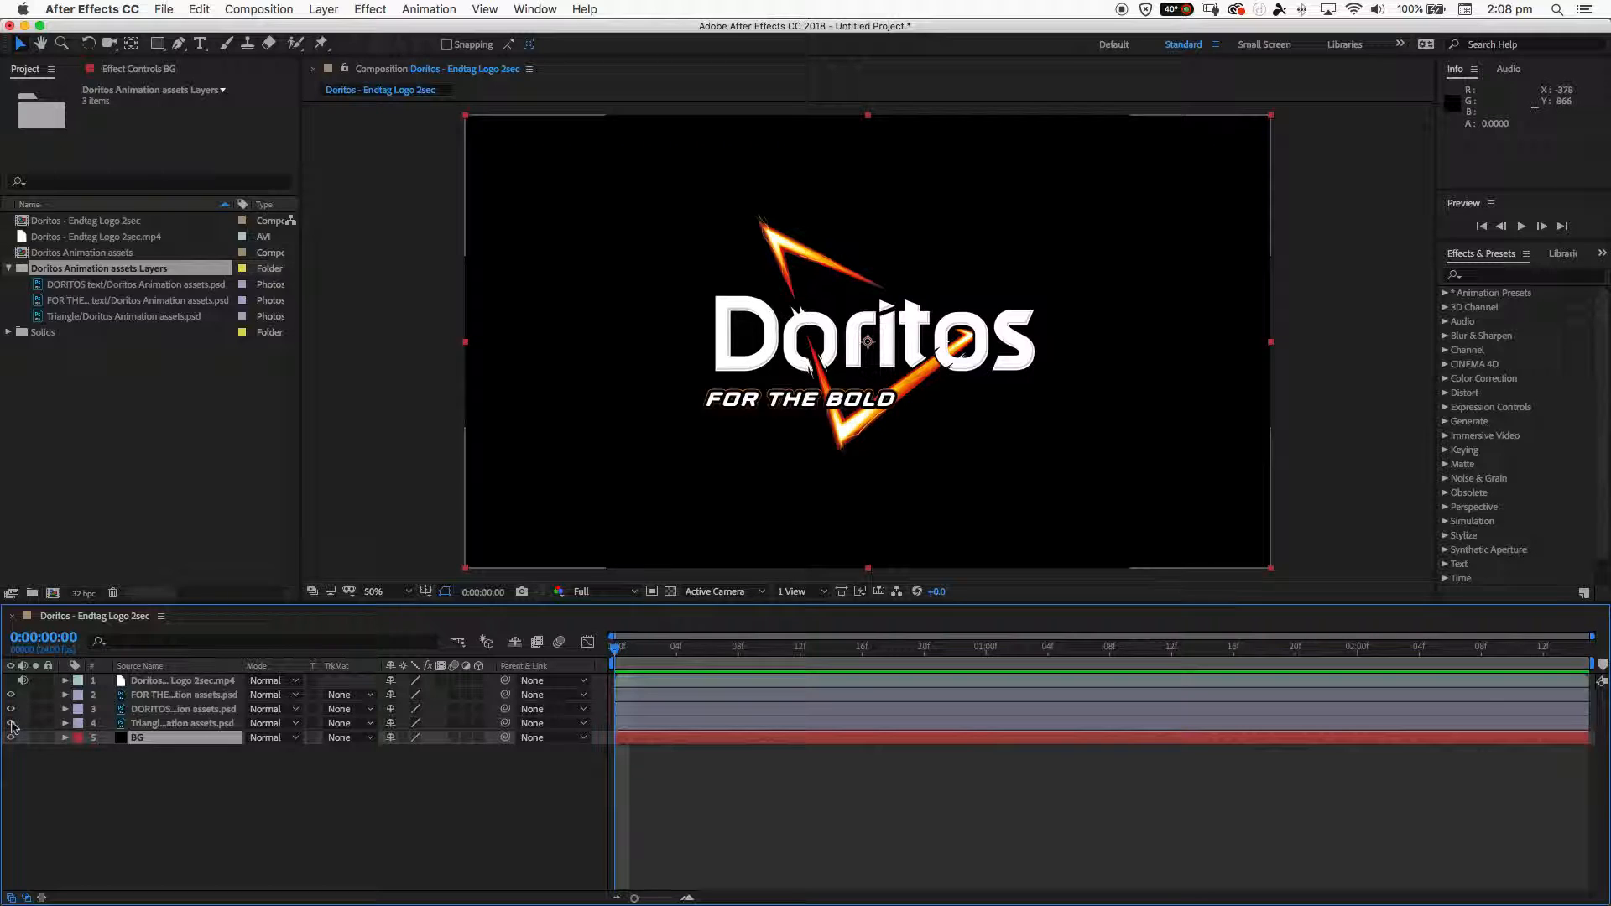
left_click(11, 723)
left_click(11, 724)
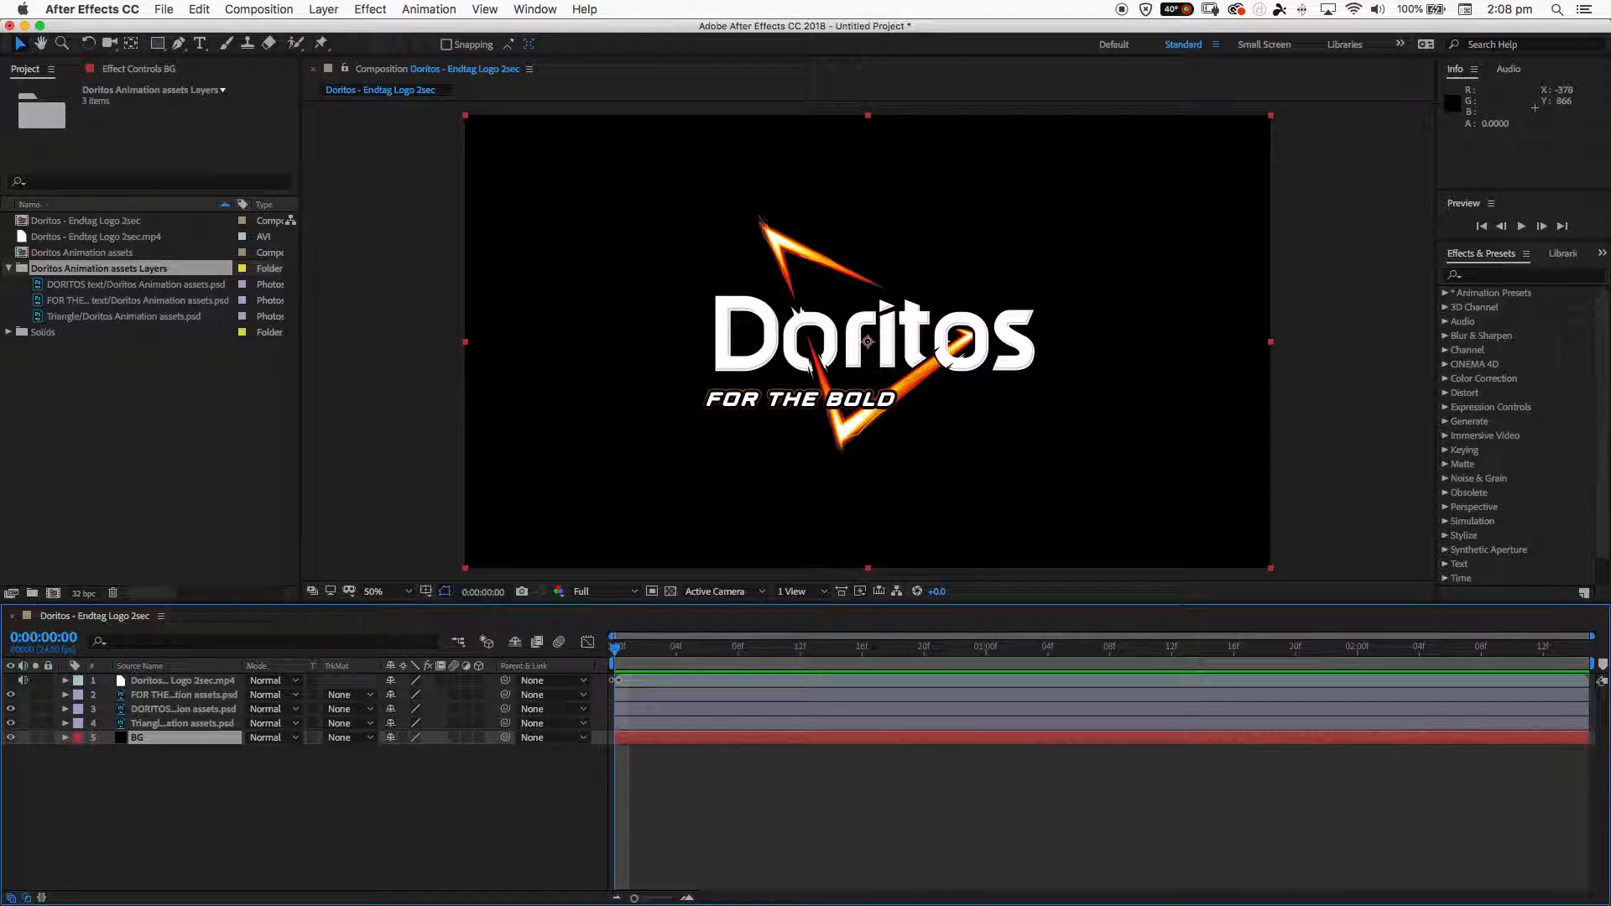
left_click_drag(638, 652, 1109, 646)
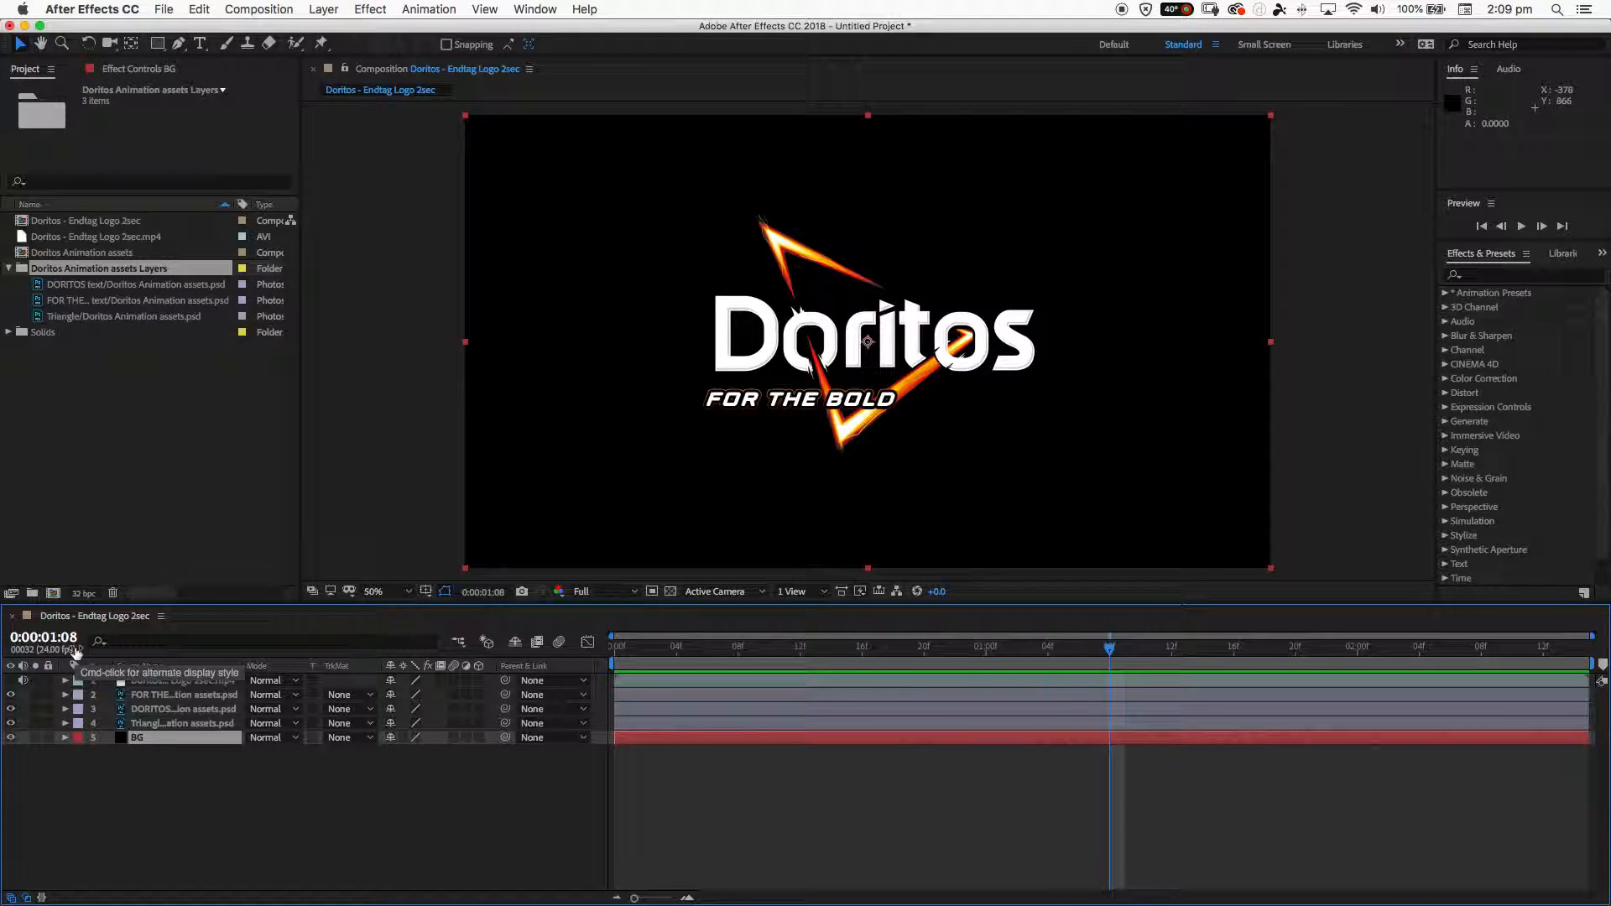
- Open filled-in-Doritos-TVC-breakdown-sheet.jpg from the Doritos folder, read the element timings, and return to After Effects
left_click_drag(929, 32, 928, 235)
left_click(424, 53)
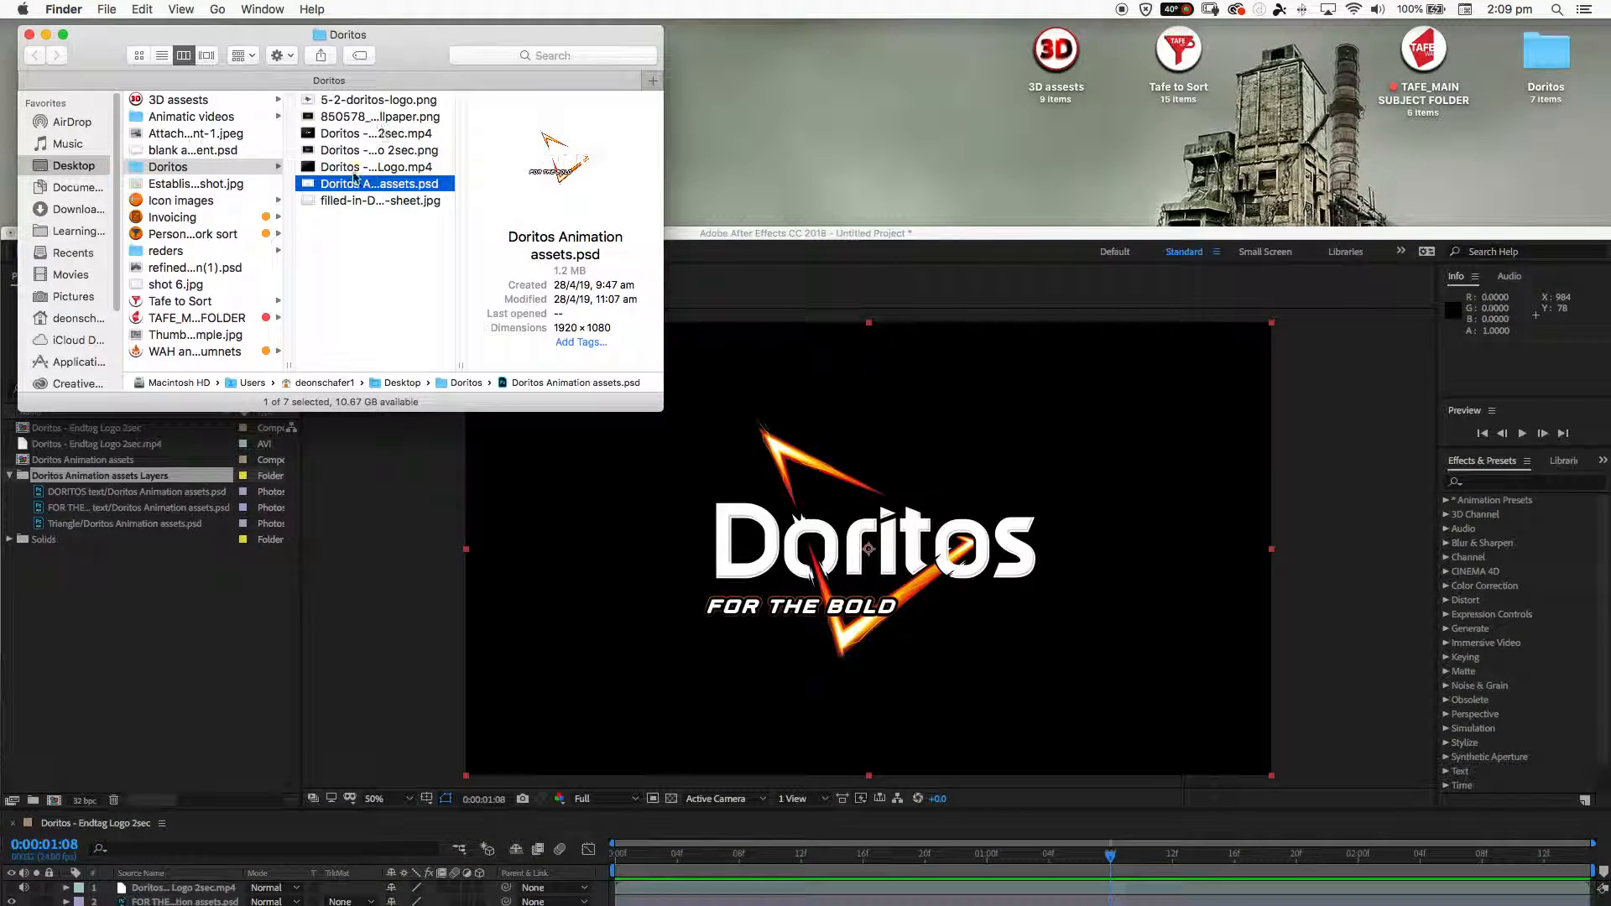
double_click(348, 199)
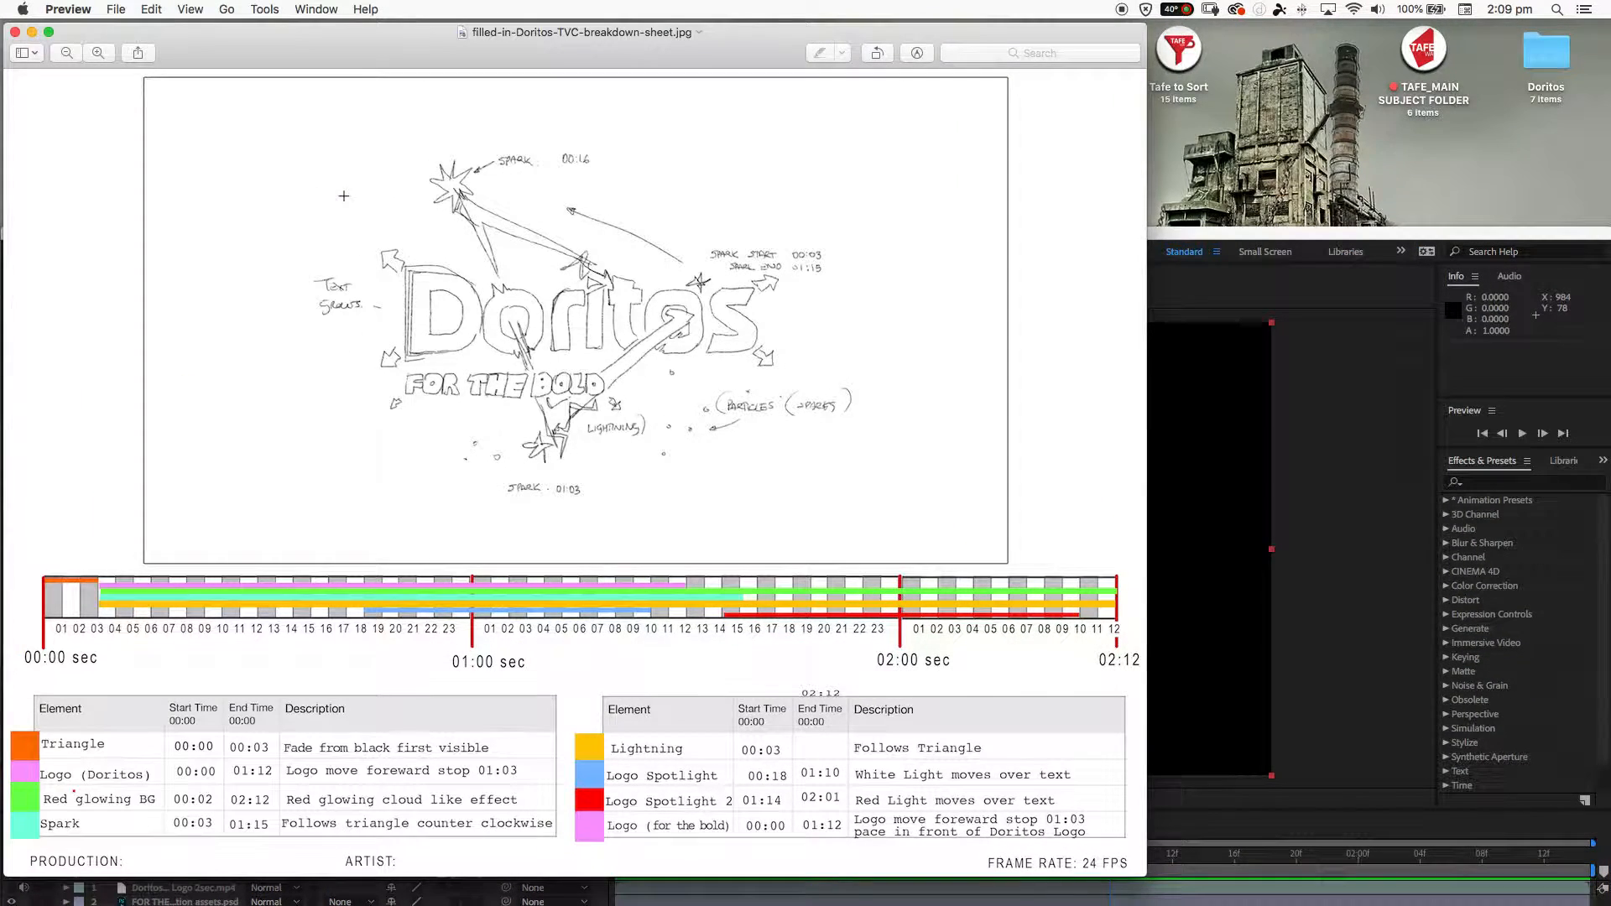
left_click_drag(324, 50, 761, 52)
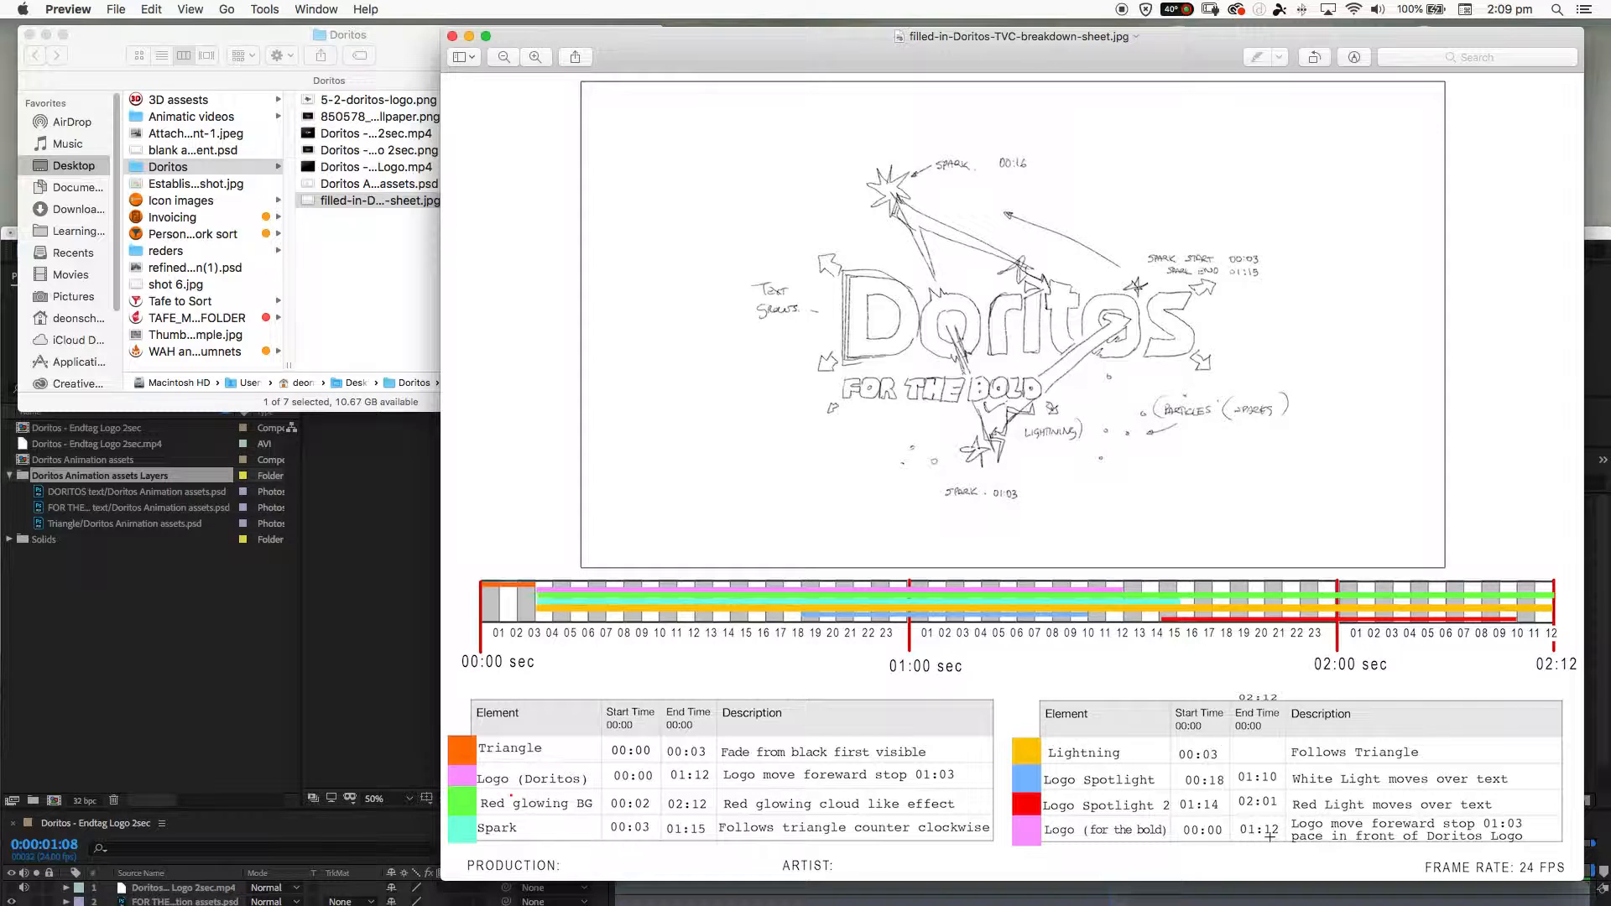
left_click(397, 476)
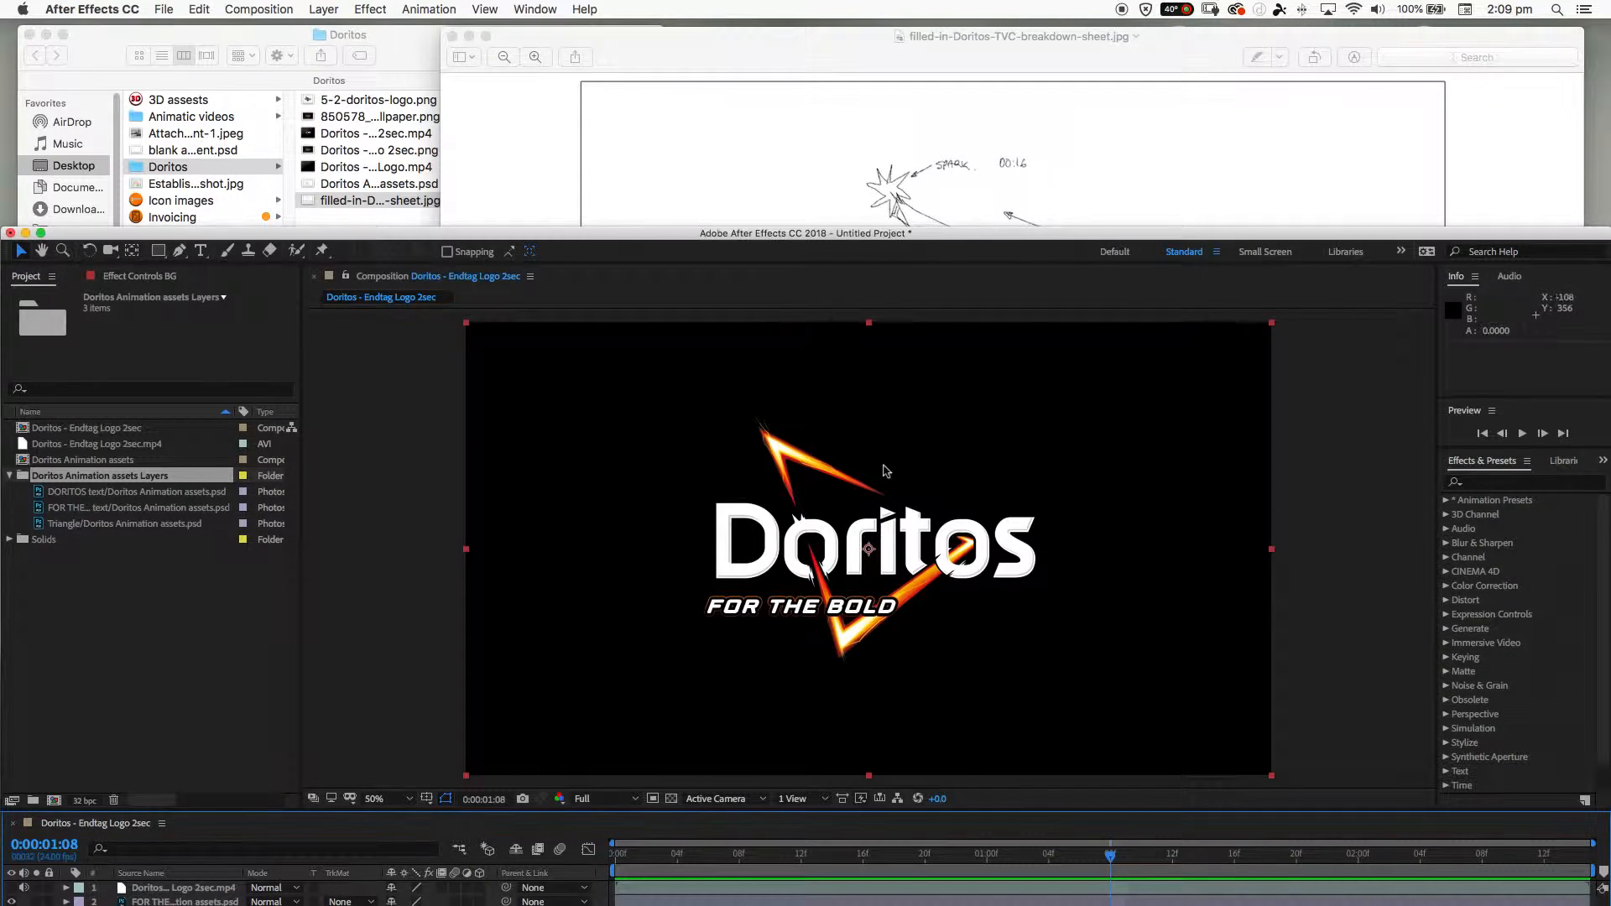
left_click_drag(766, 233, 760, 32)
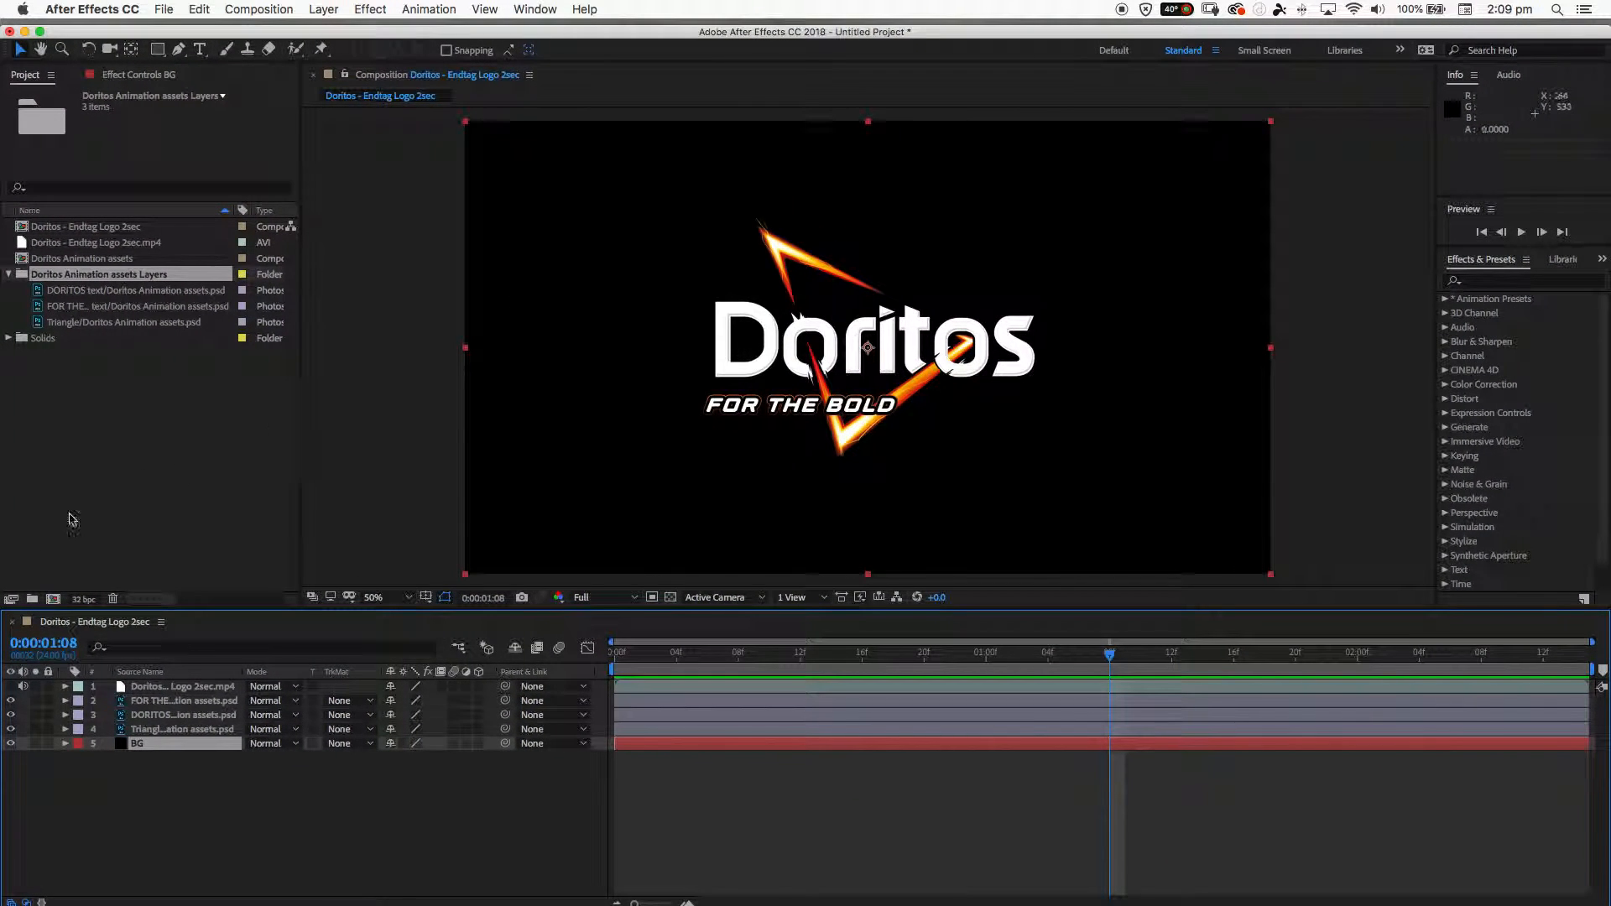
- Compare the Doritos - Endtag Logo 2sec.mp4 reference with the logo artwork by repeatedly toggling the video layer's visibility
left_click(11, 686)
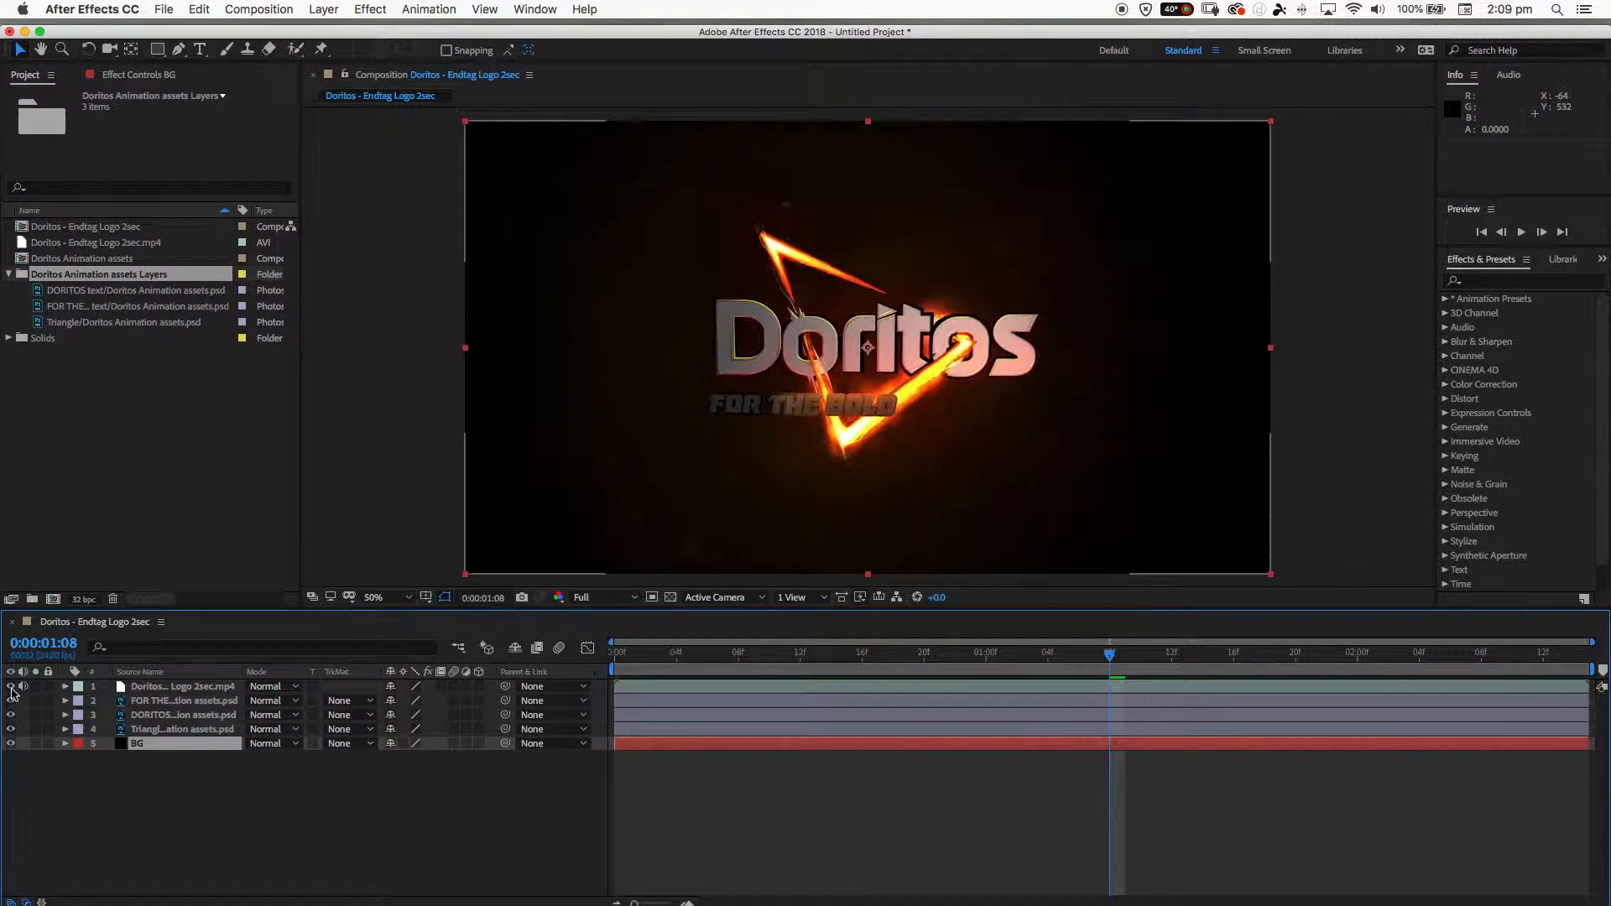
left_click(10, 686)
left_click(11, 686)
left_click(10, 686)
left_click(10, 686)
left_click(10, 687)
left_click(10, 687)
- Scrub through the reference video to 0:00:00:17 and hide its layer to check the logo artwork
left_click(144, 688)
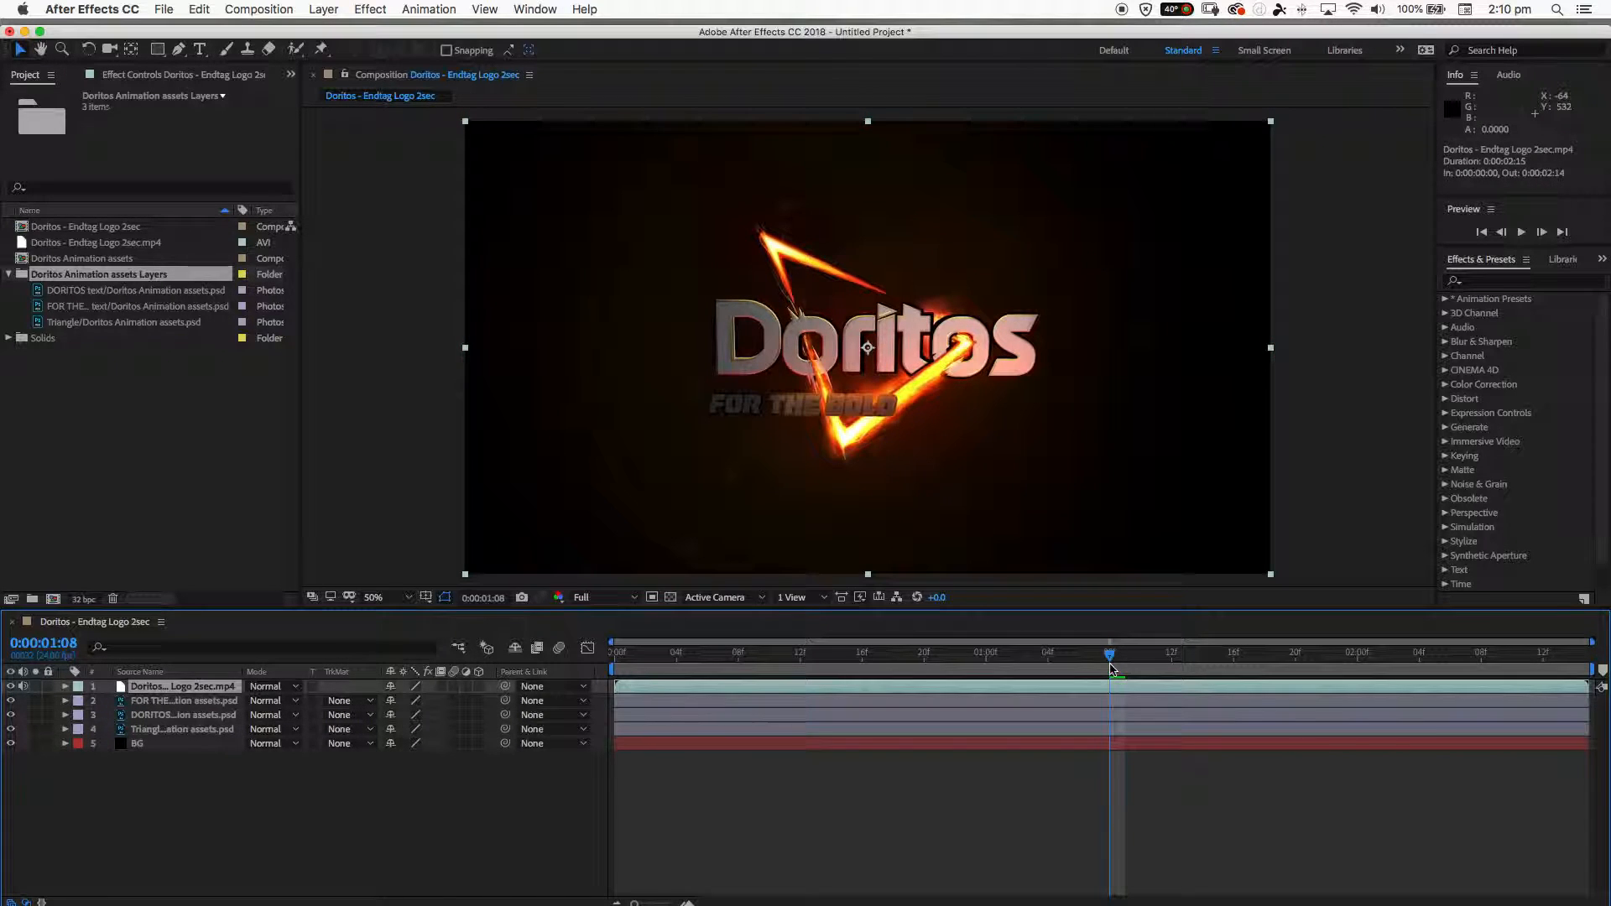
left_click_drag(1111, 654, 1363, 661)
left_click_drag(1457, 683, 877, 661)
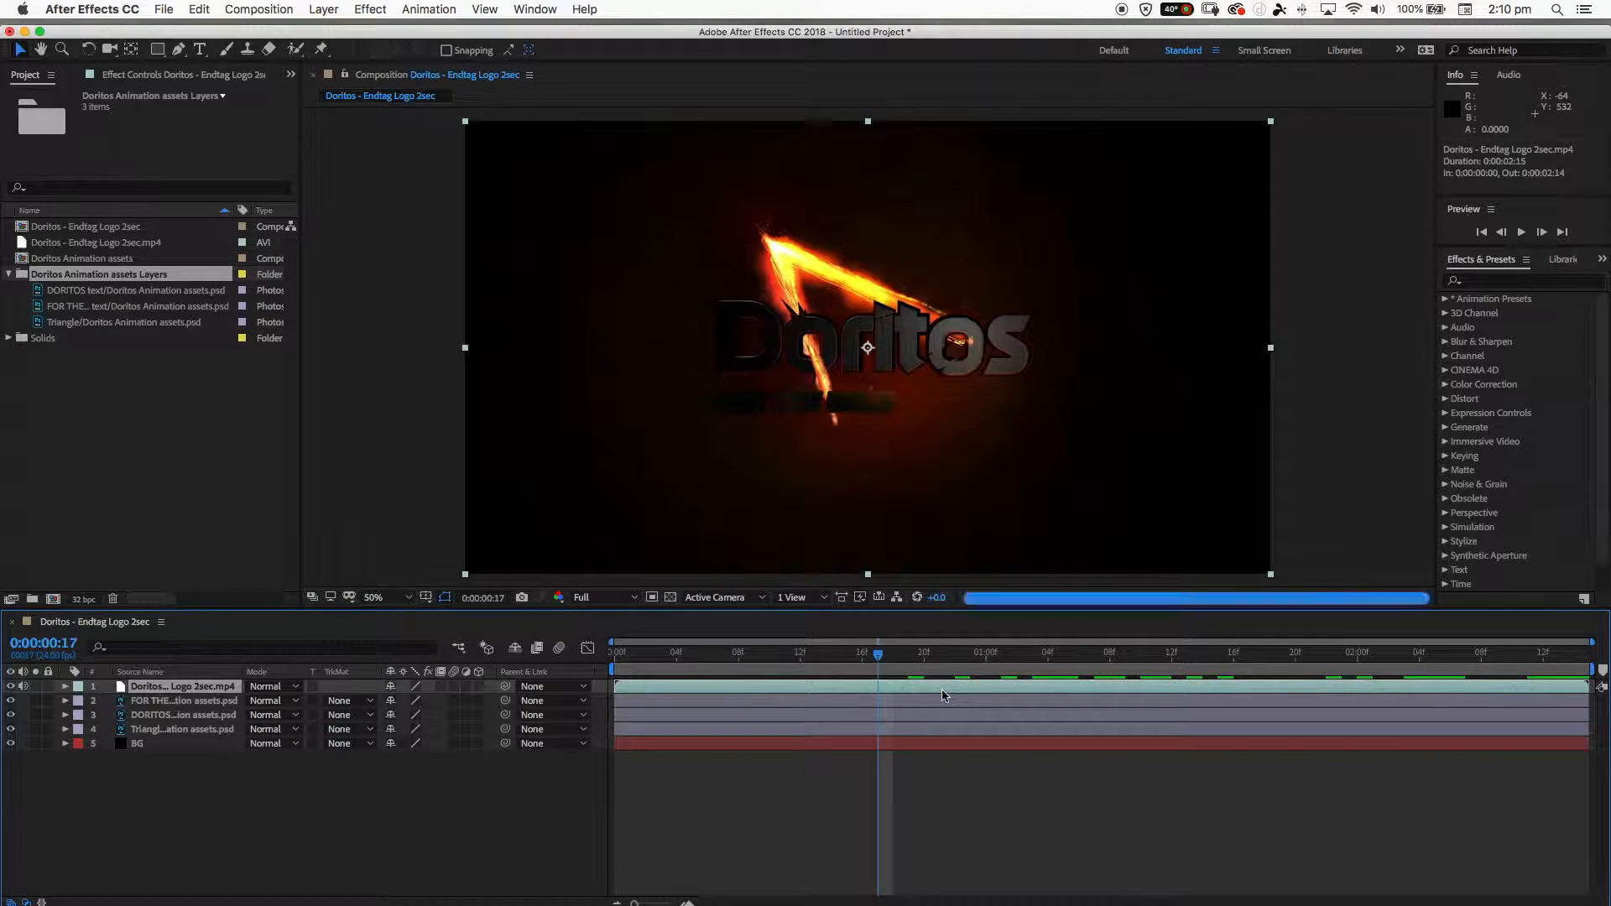
left_click(10, 686)
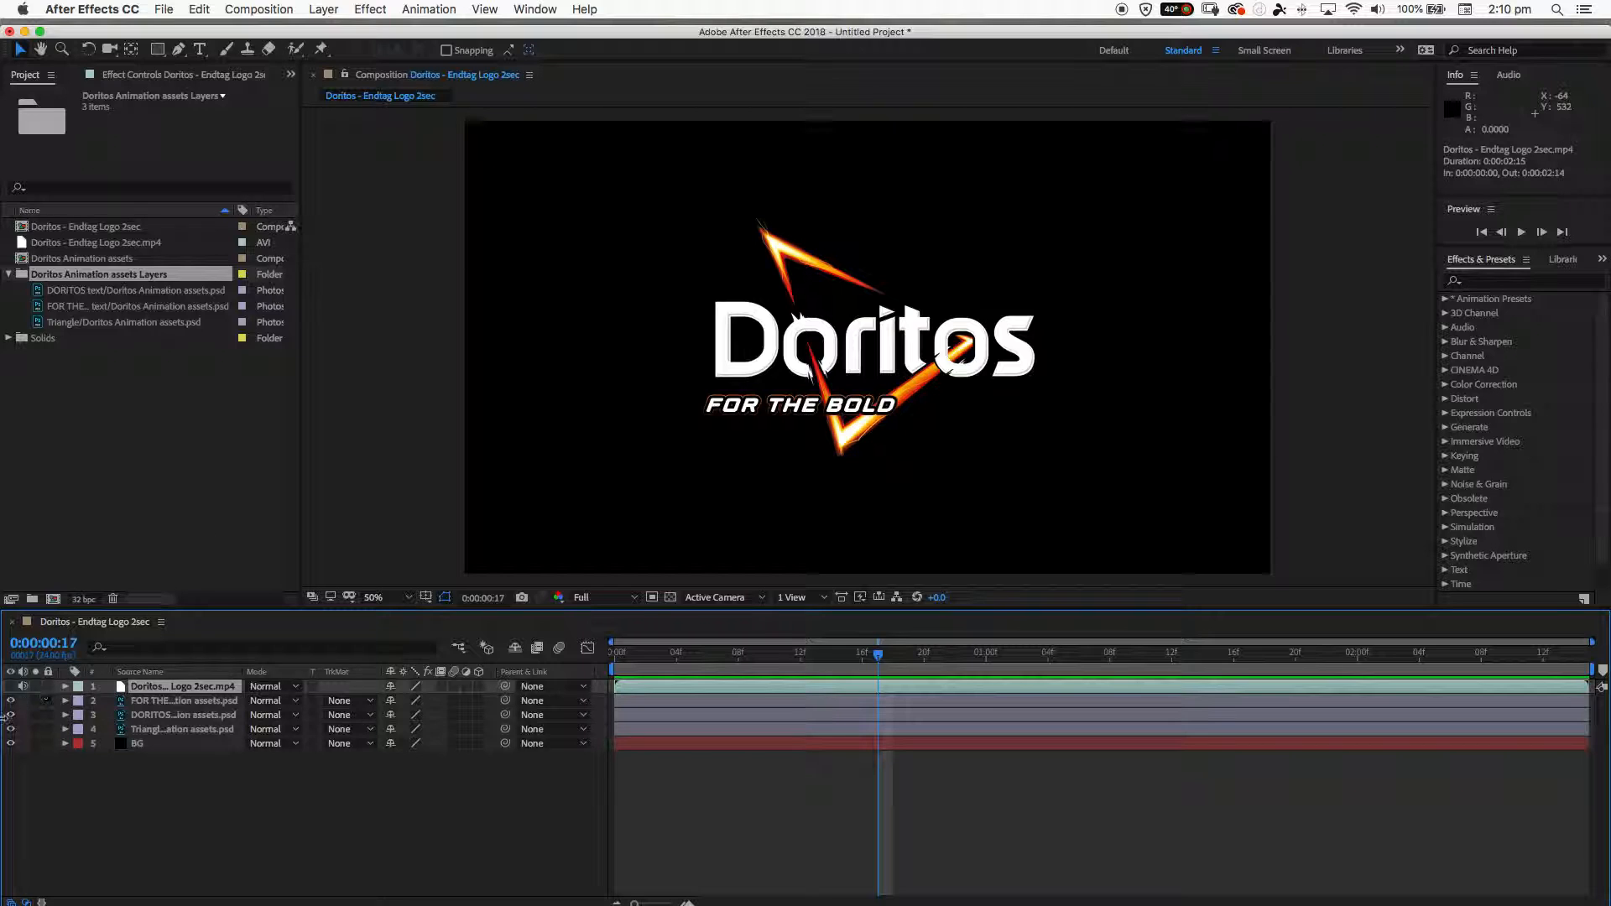
left_click(10, 687)
left_click(10, 686)
- Recheck the start and end times of the logo elements in the breakdown sheet, and return to After Effects
left_click_drag(423, 35, 521, 669)
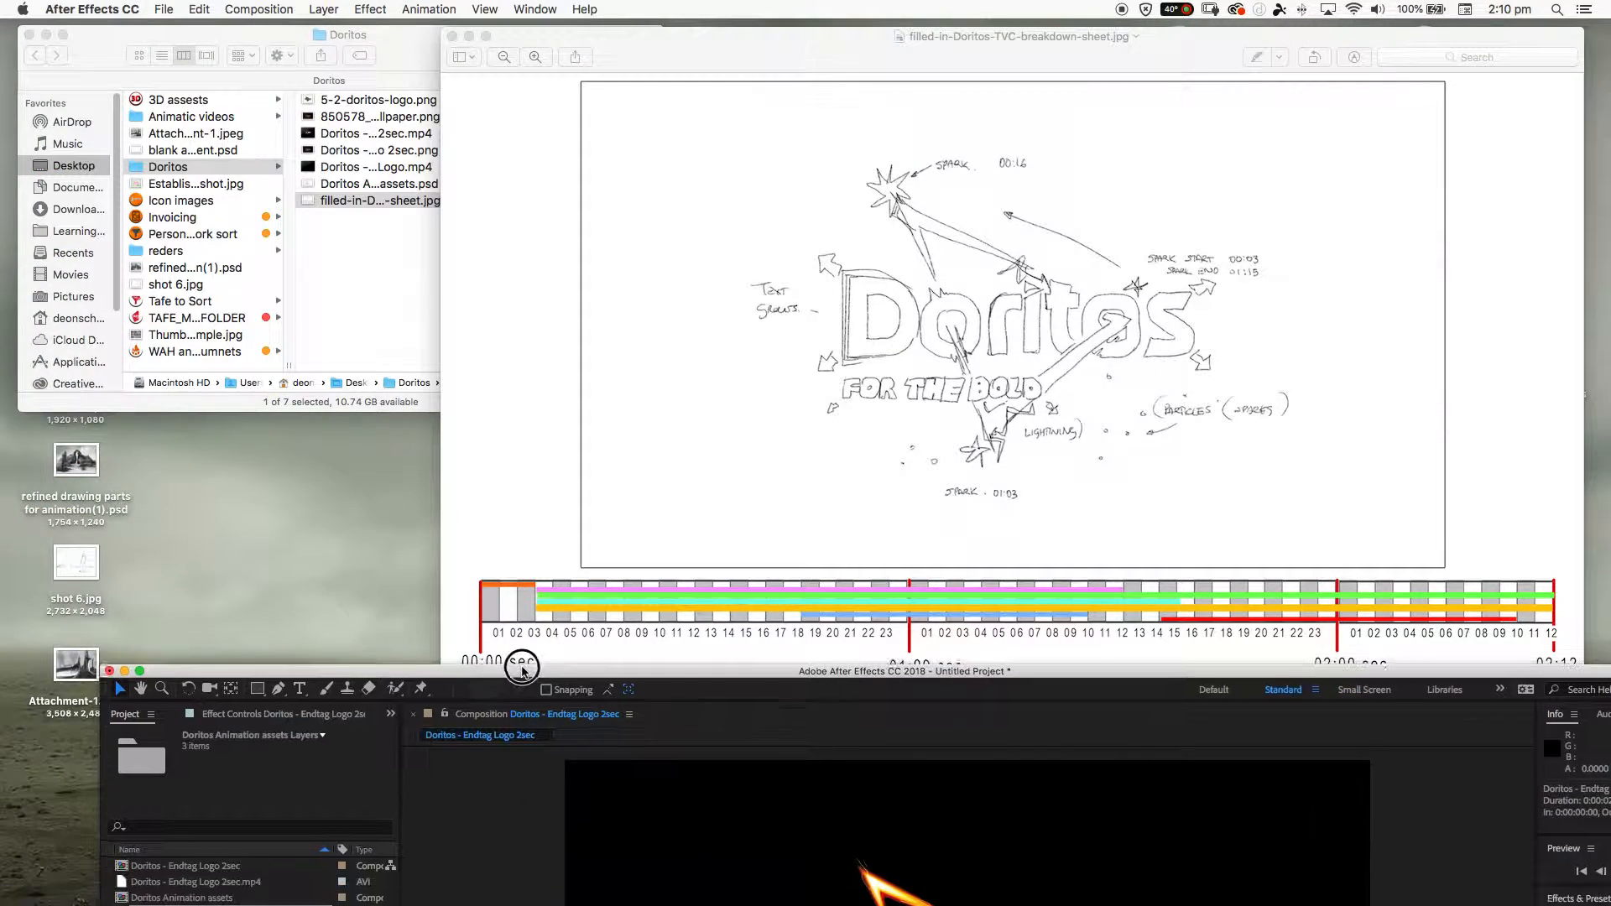
left_click_drag(822, 47, 630, 40)
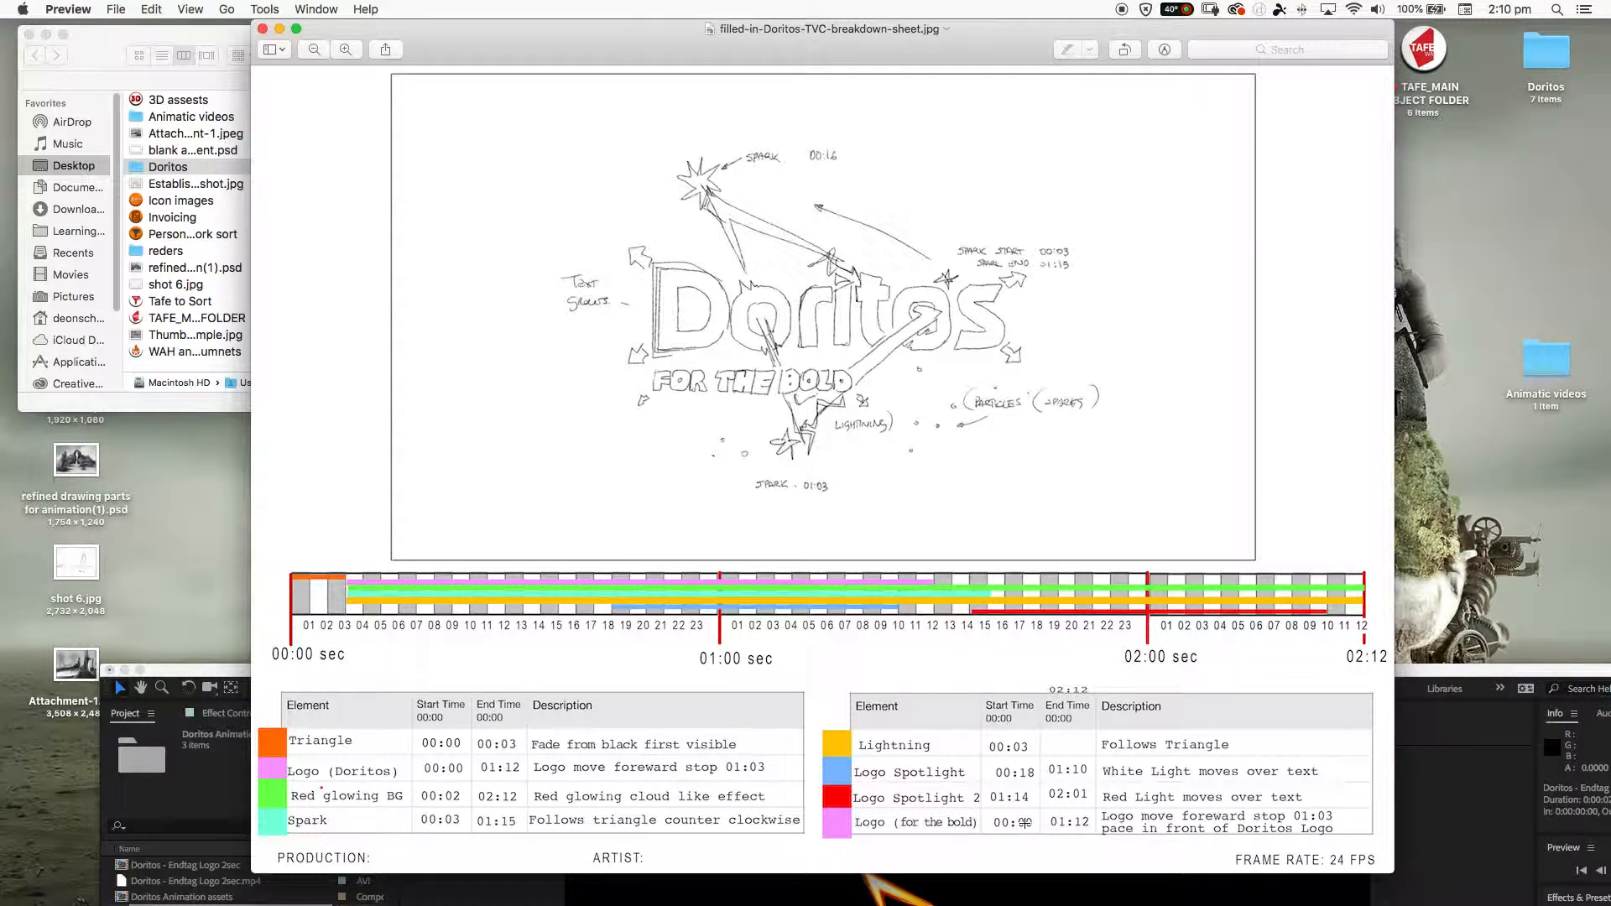
left_click_drag(1417, 670, 1316, 9)
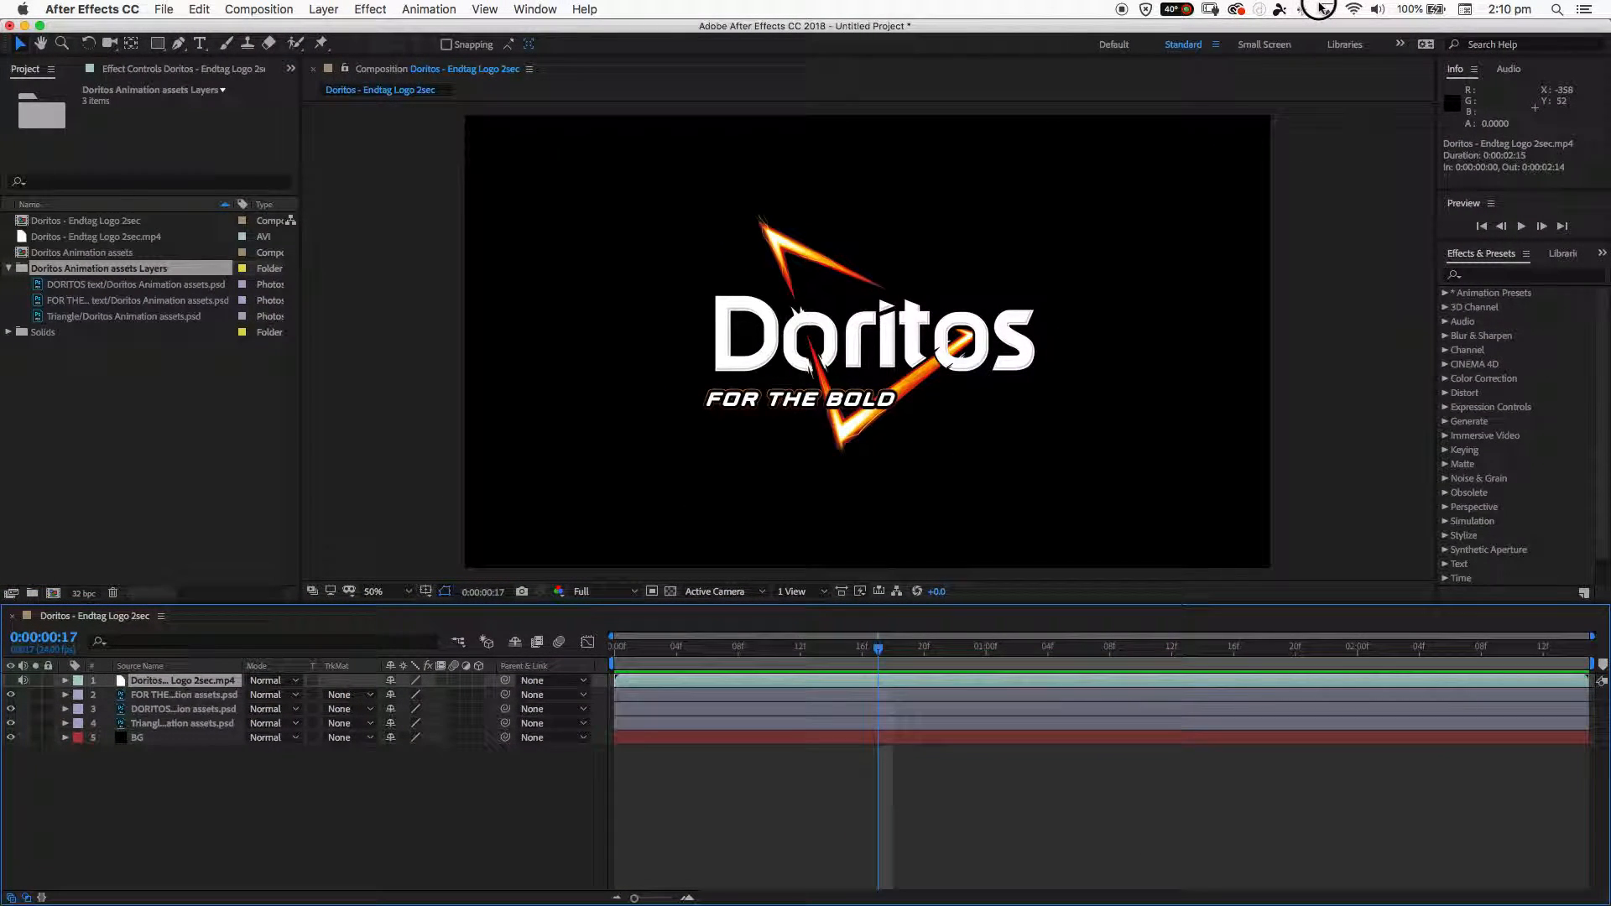
- Move the playhead to 0:00:01:12
left_click(52, 643)
left_click_drag(889, 667, 1064, 654)
left_click(67, 639)
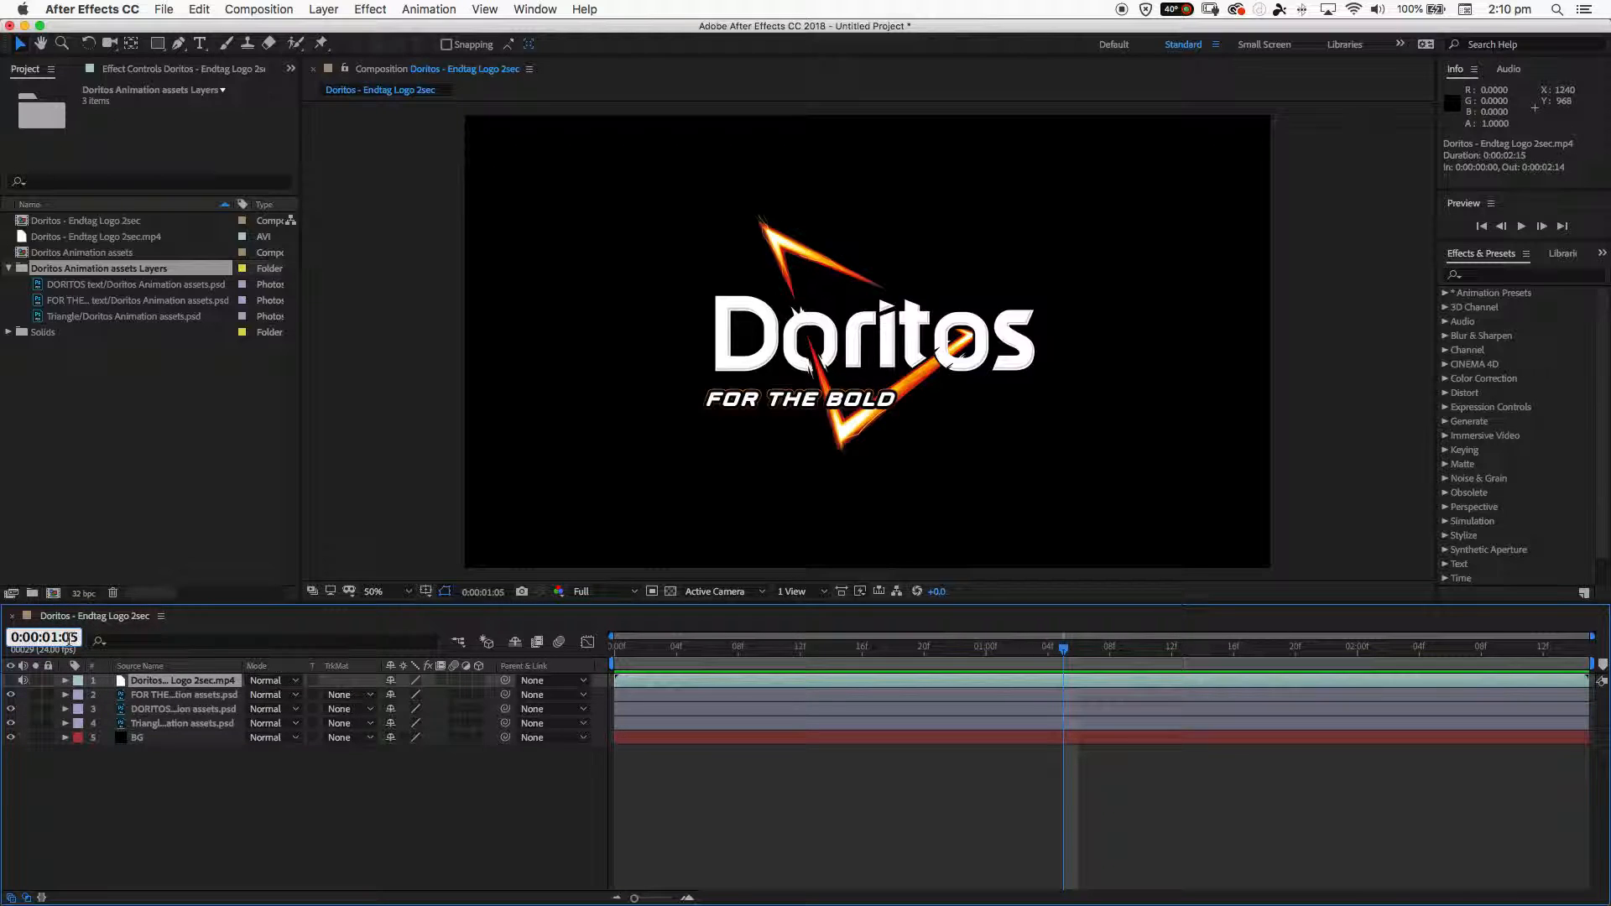
type("12")
key("Return")
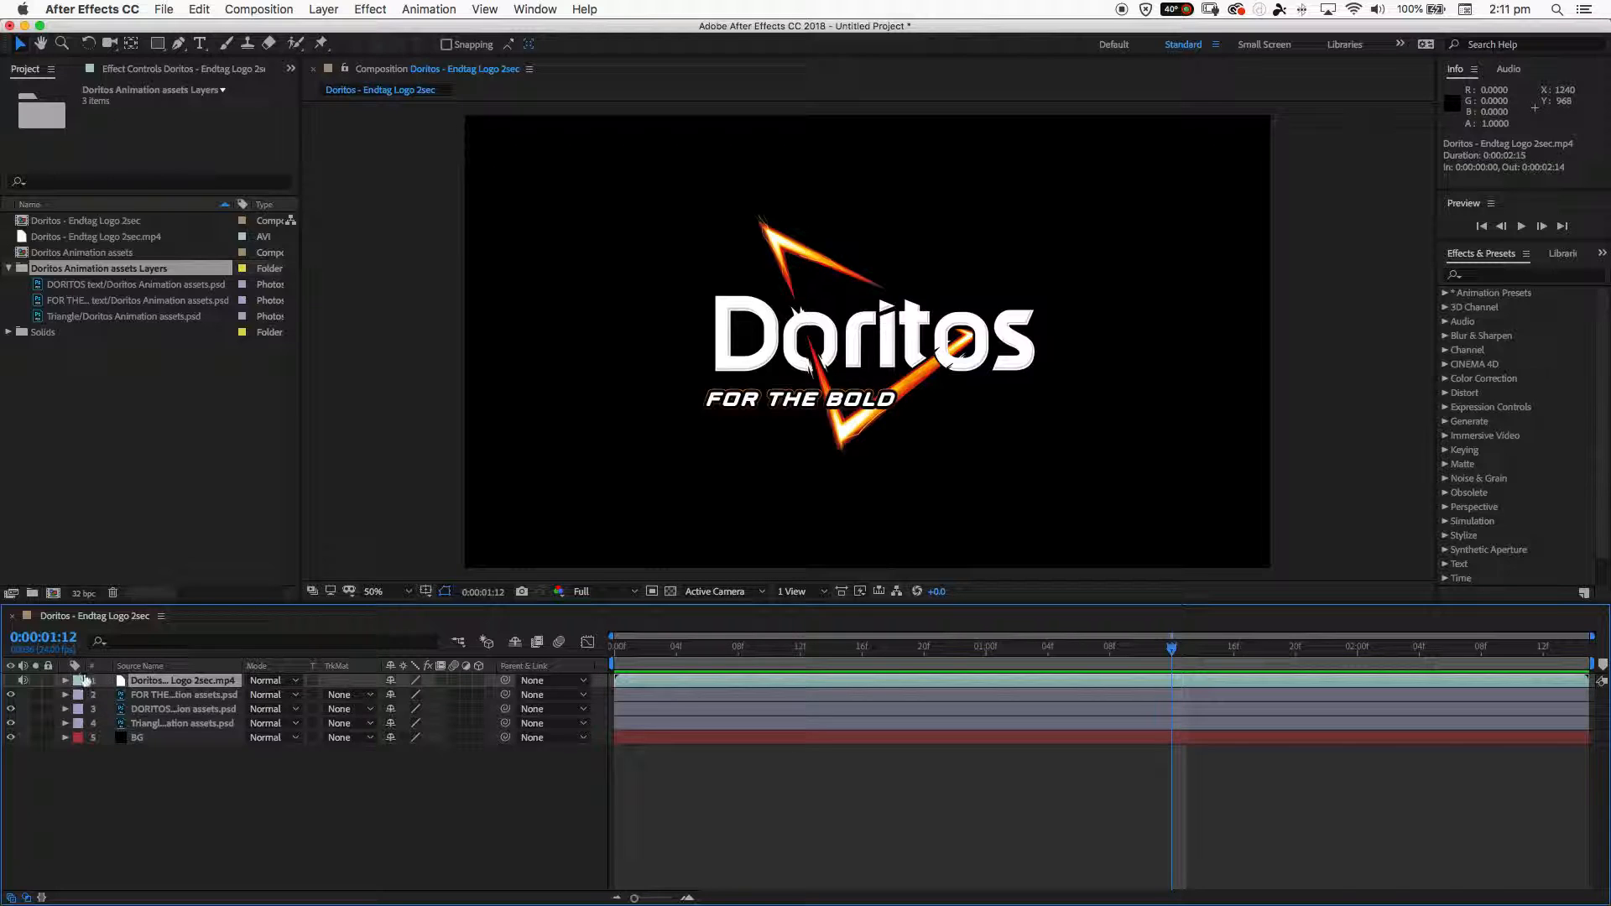
- Add Scale and Position keyframes to the FOR THE BOLD text layer at 0:00:01:12 and collapse its properties
left_click(160, 698)
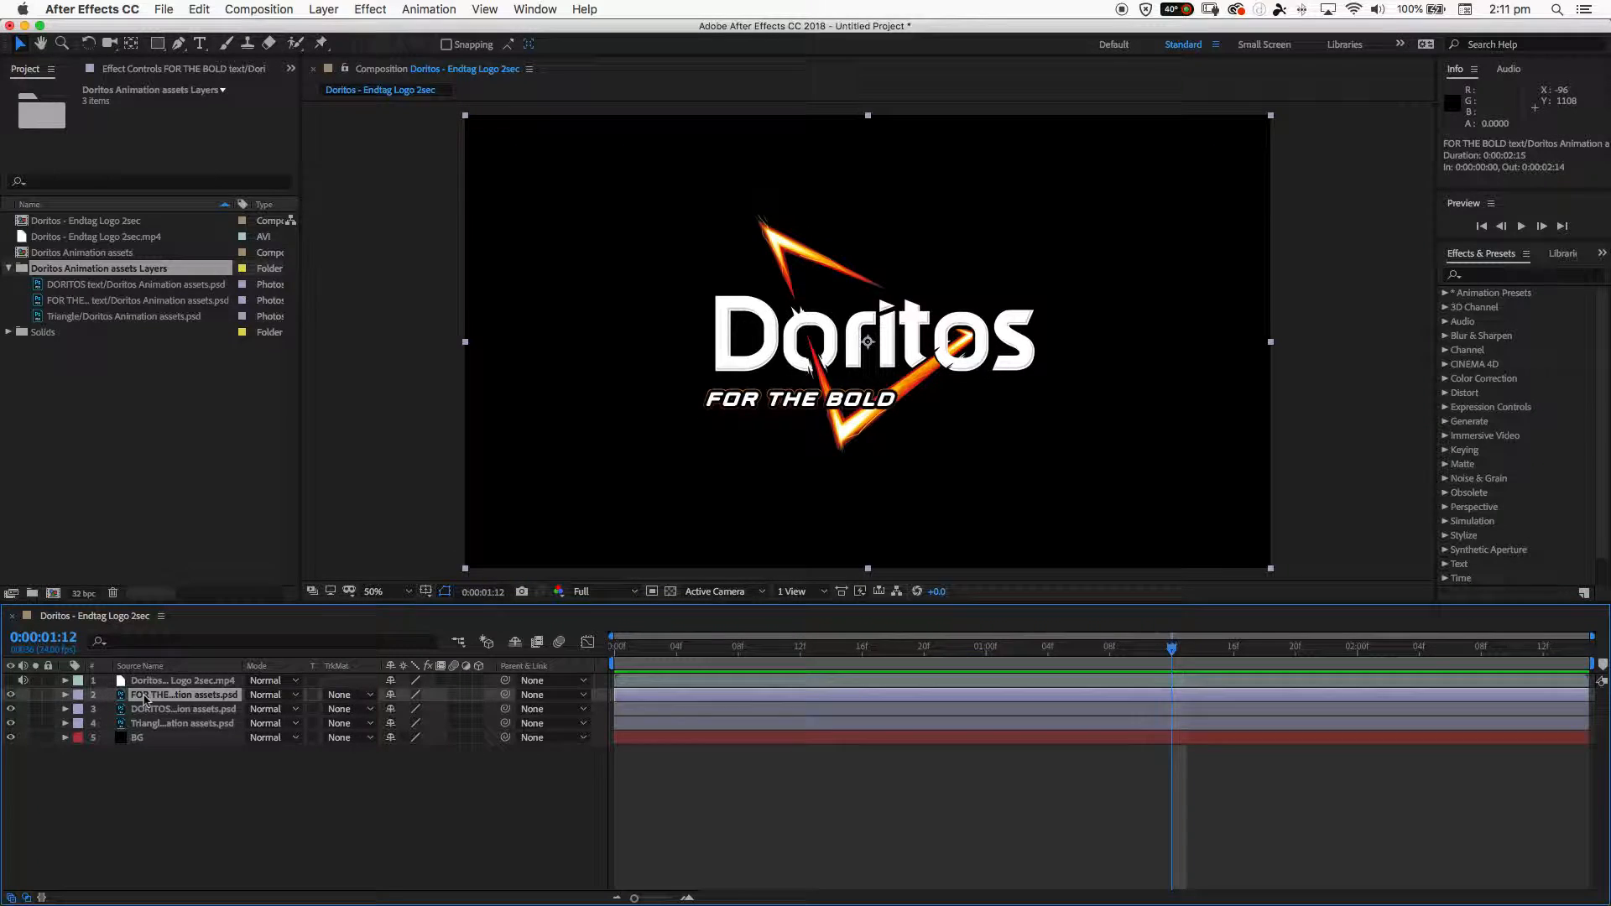
key("s")
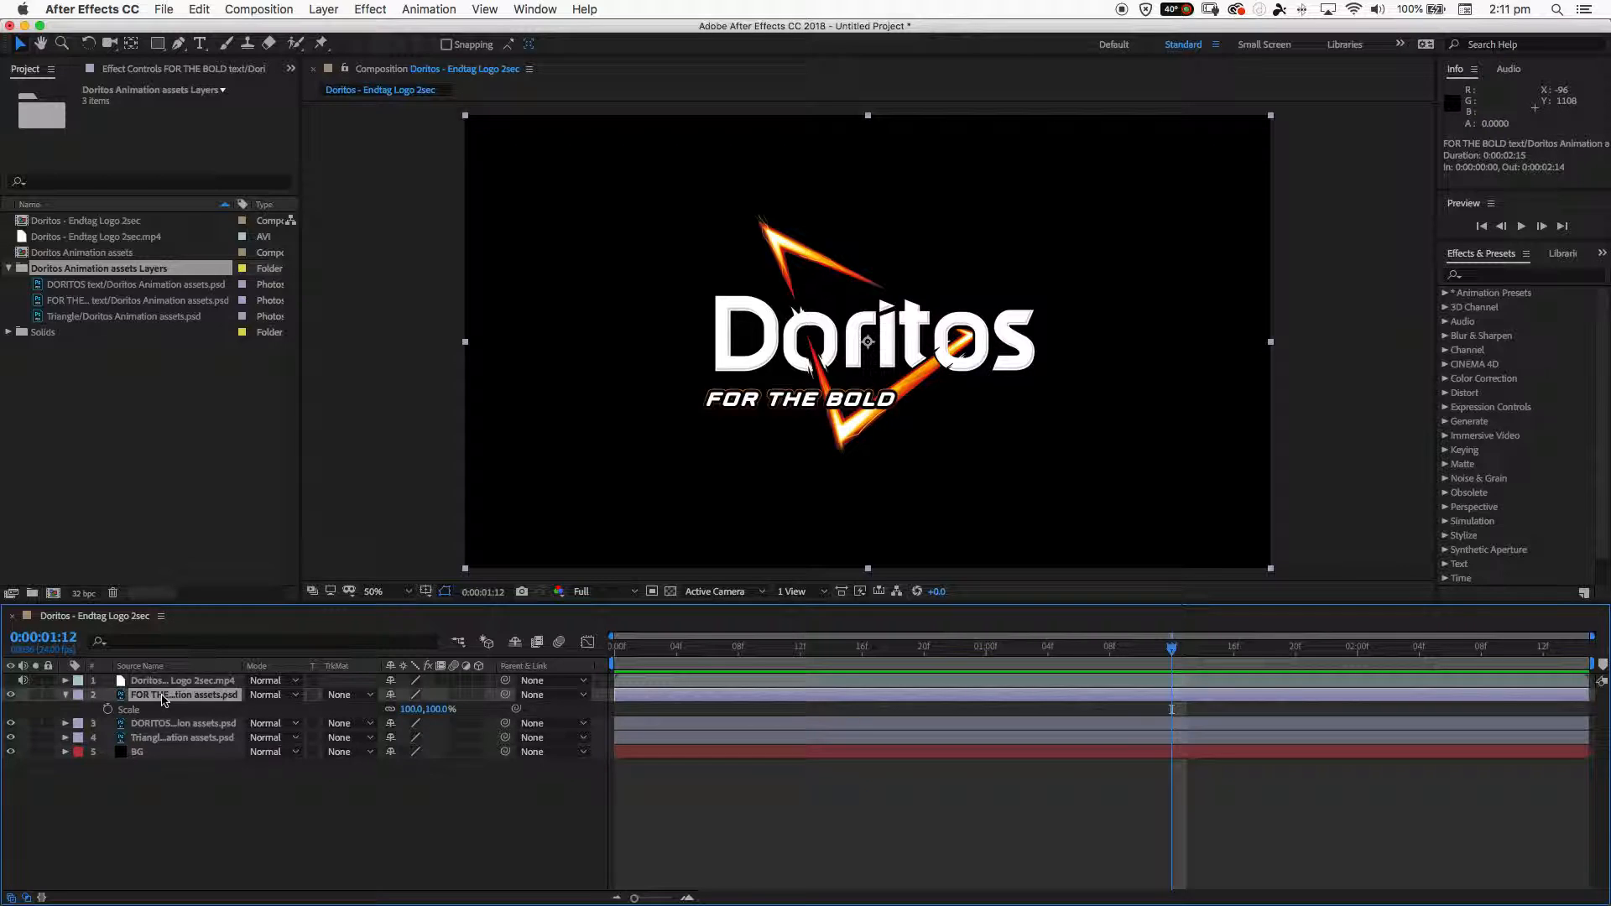
left_click(107, 709)
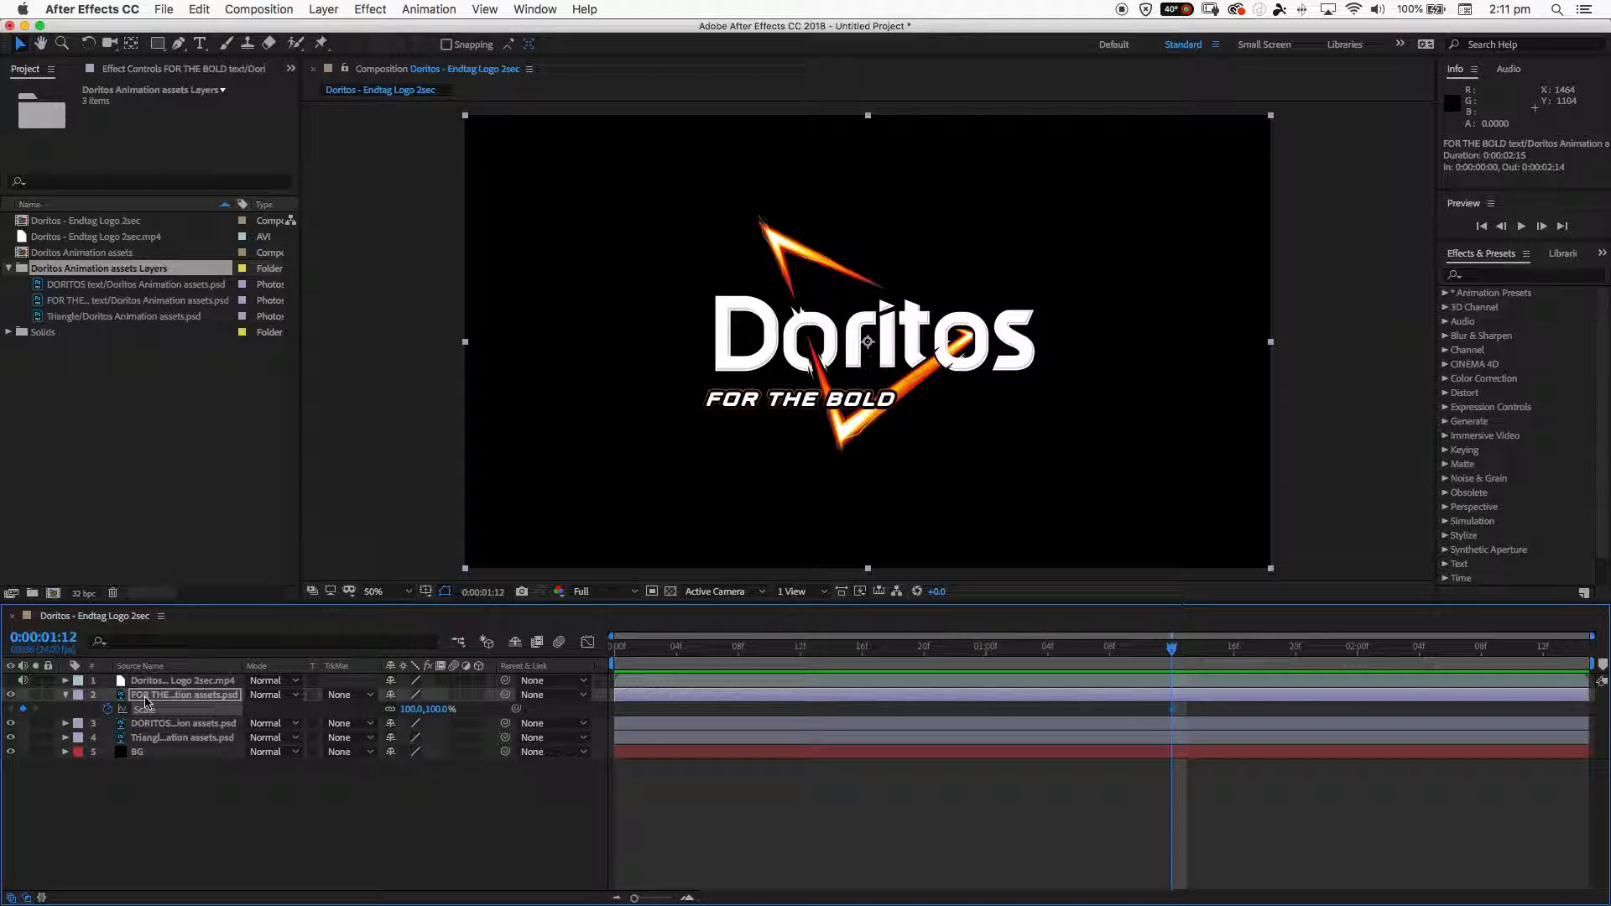
key("p")
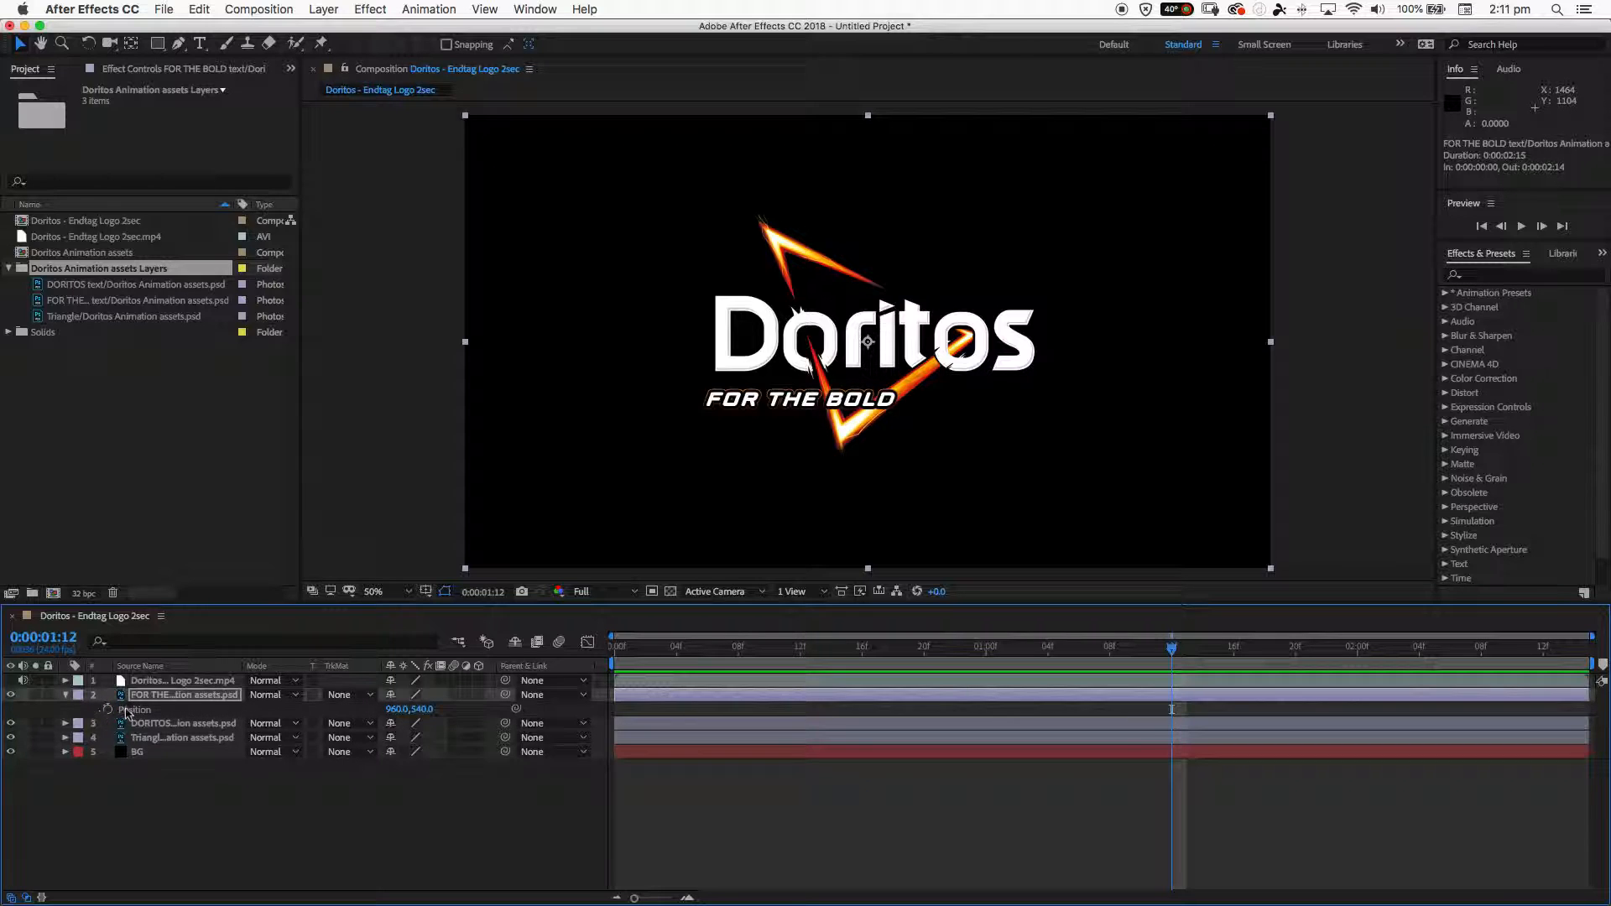
left_click(108, 710)
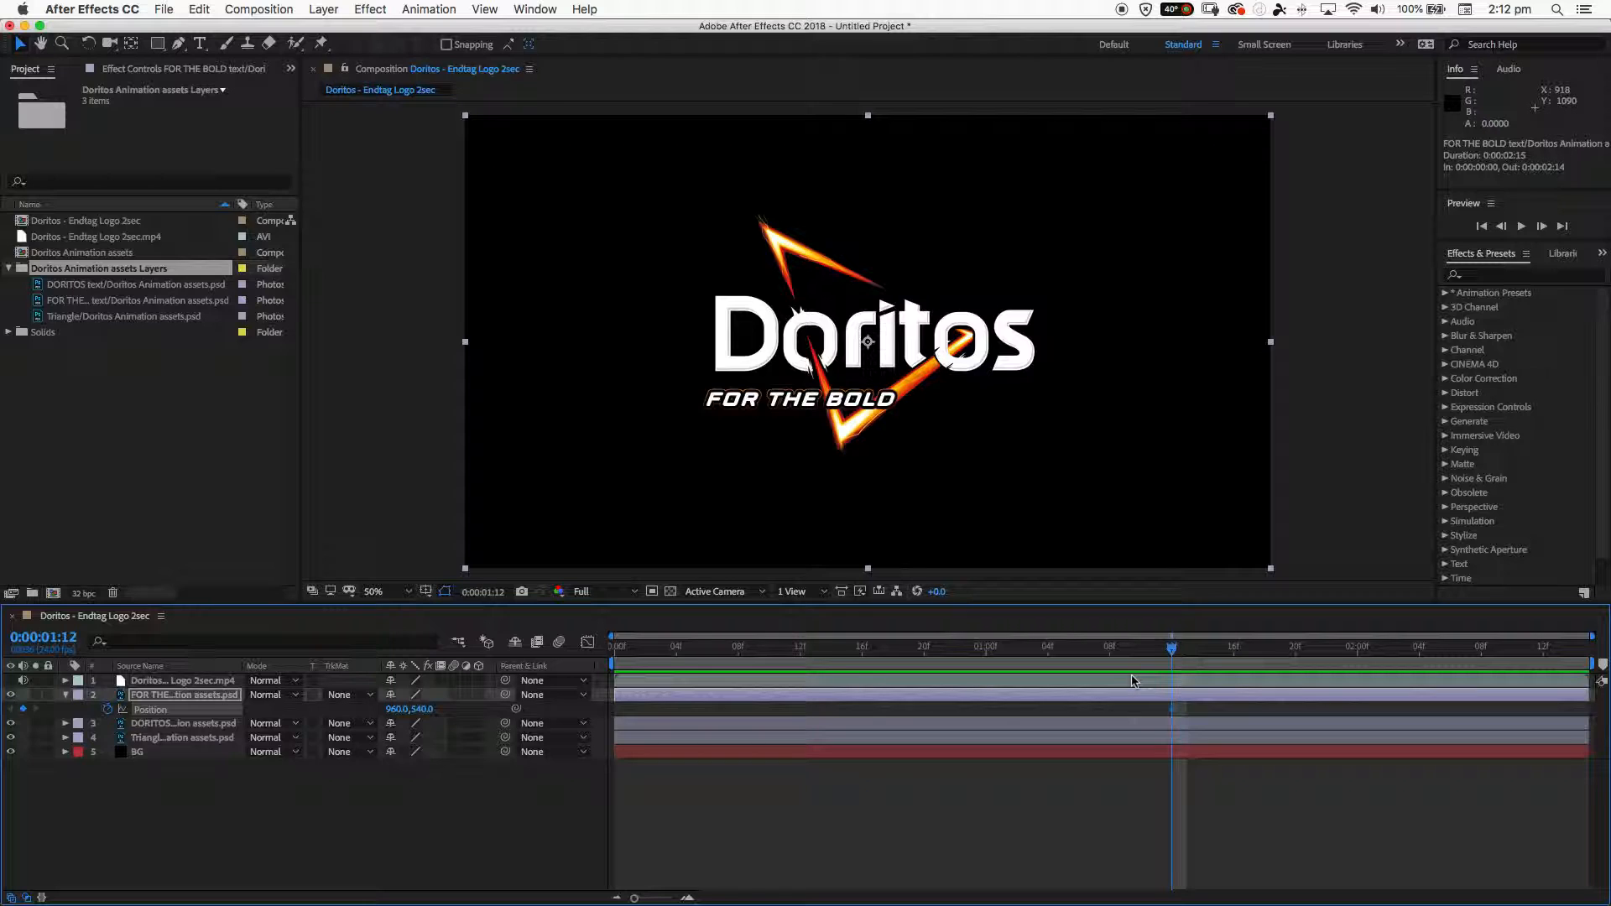
left_click(66, 694)
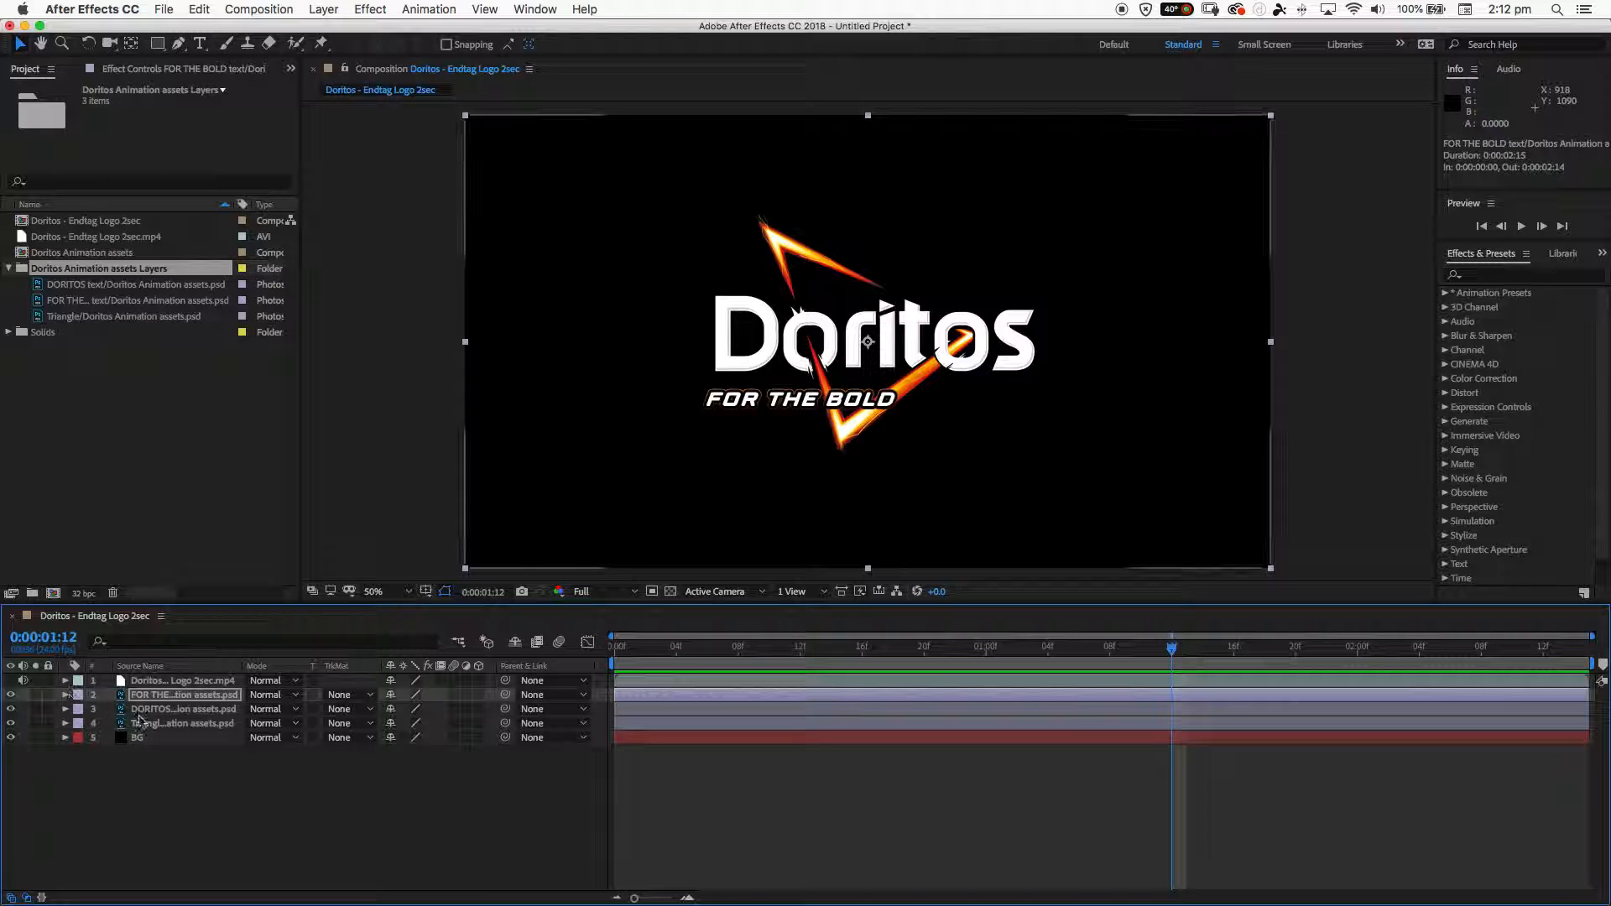
- Add Position and Scale keyframes to the DORITOS text layer at 0:00:01:12, collapse its properties, and check the FOR THE BOLD layer's keyframes
left_click(47, 710)
left_click(10, 709)
left_click(10, 709)
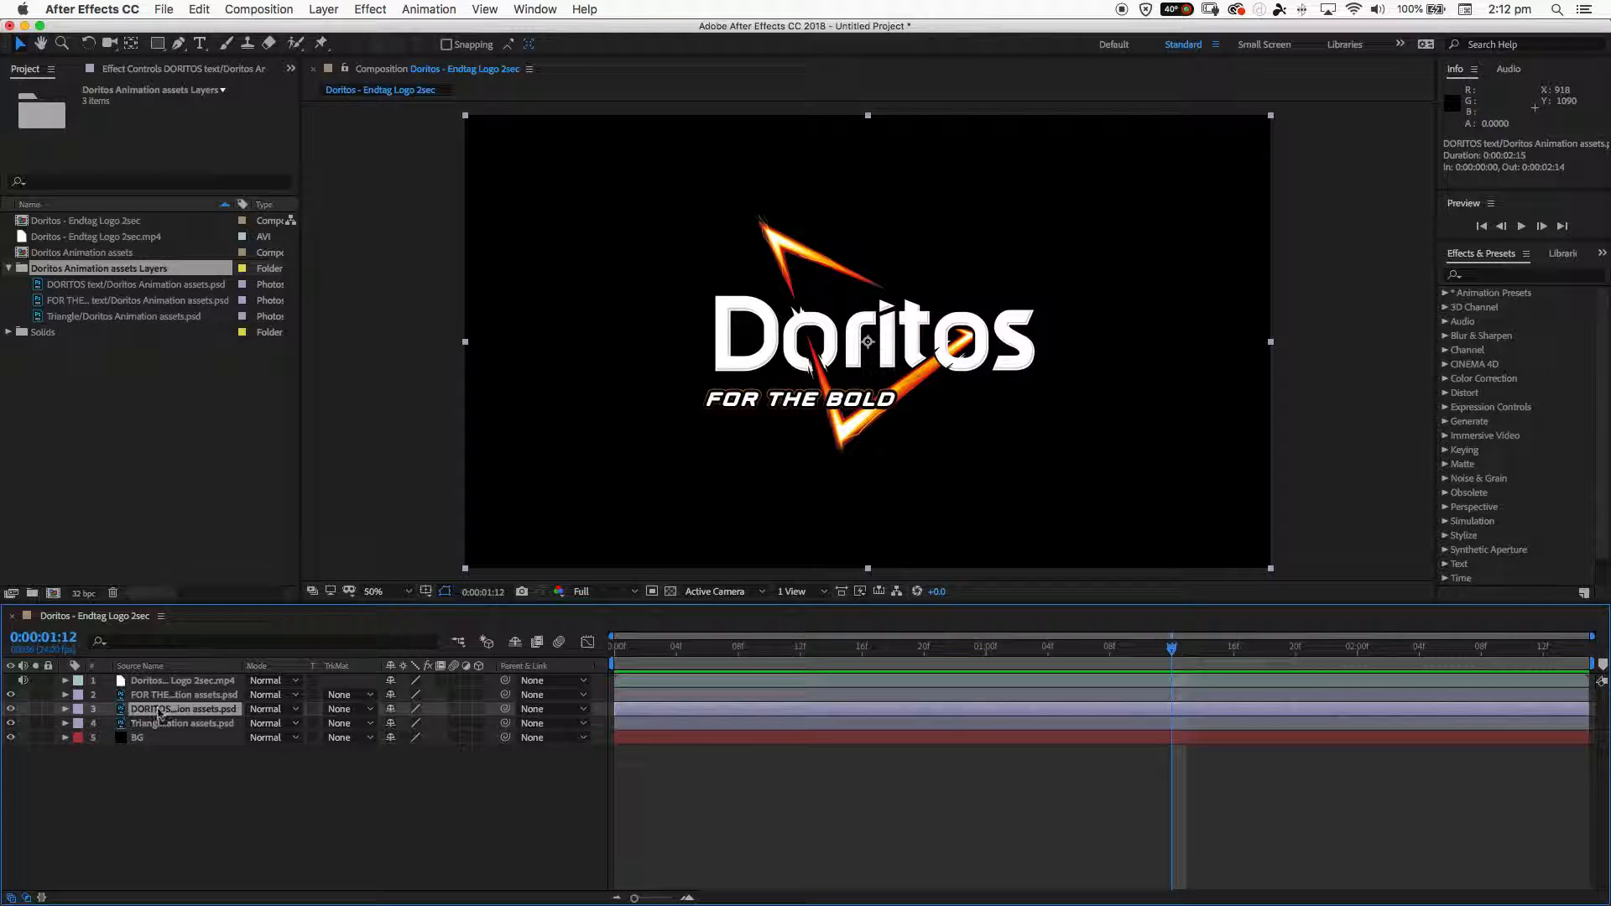
left_click(66, 710)
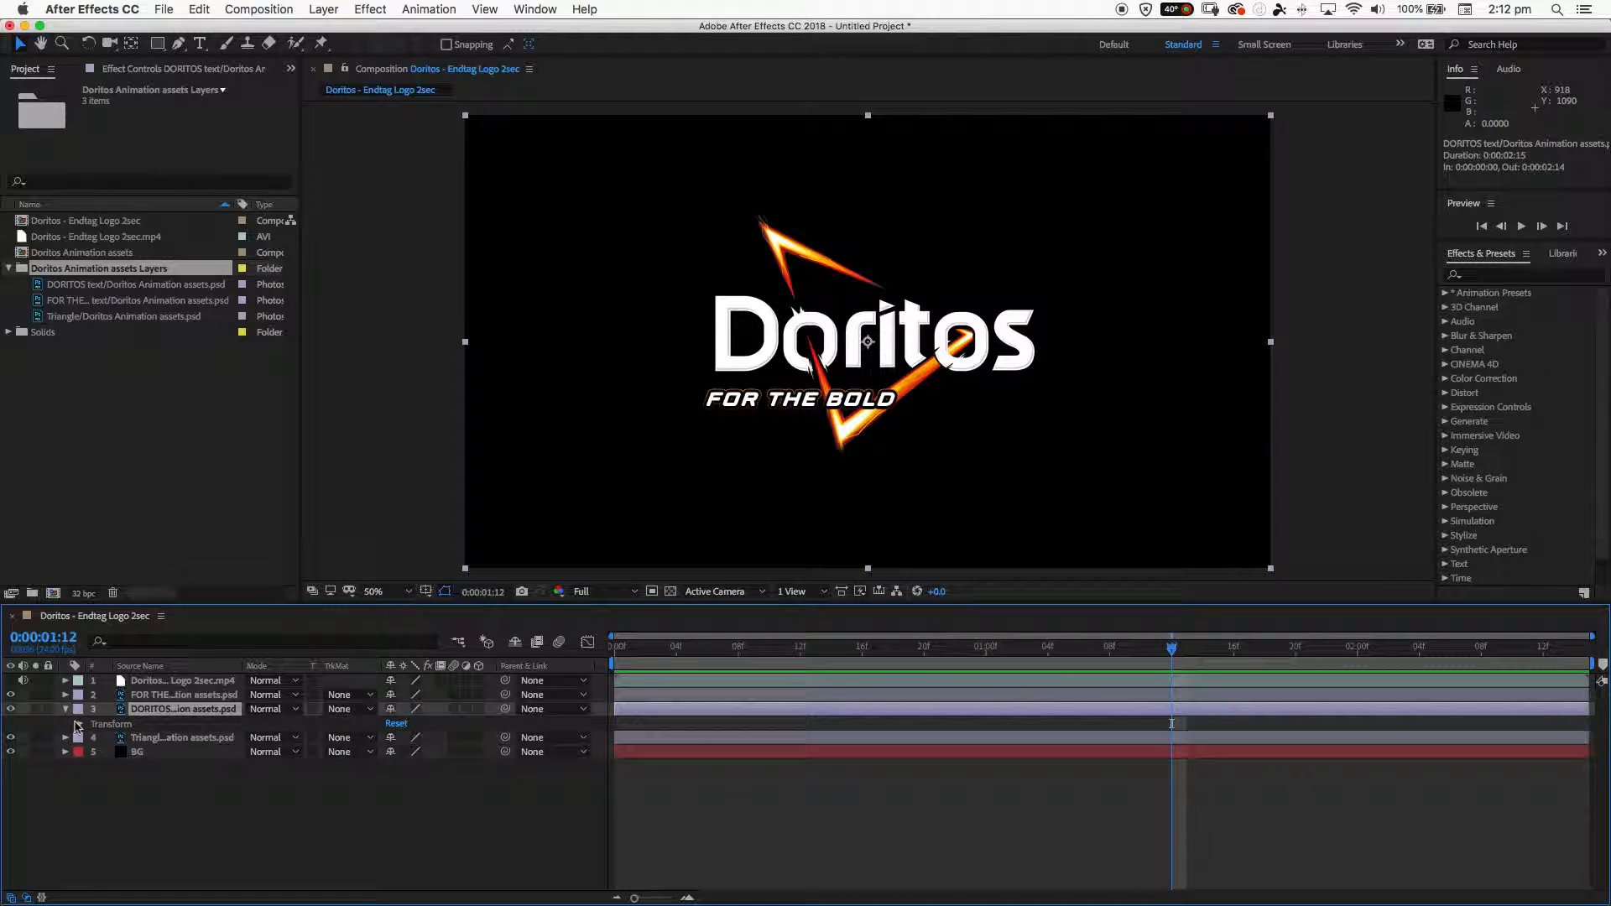
left_click(79, 725)
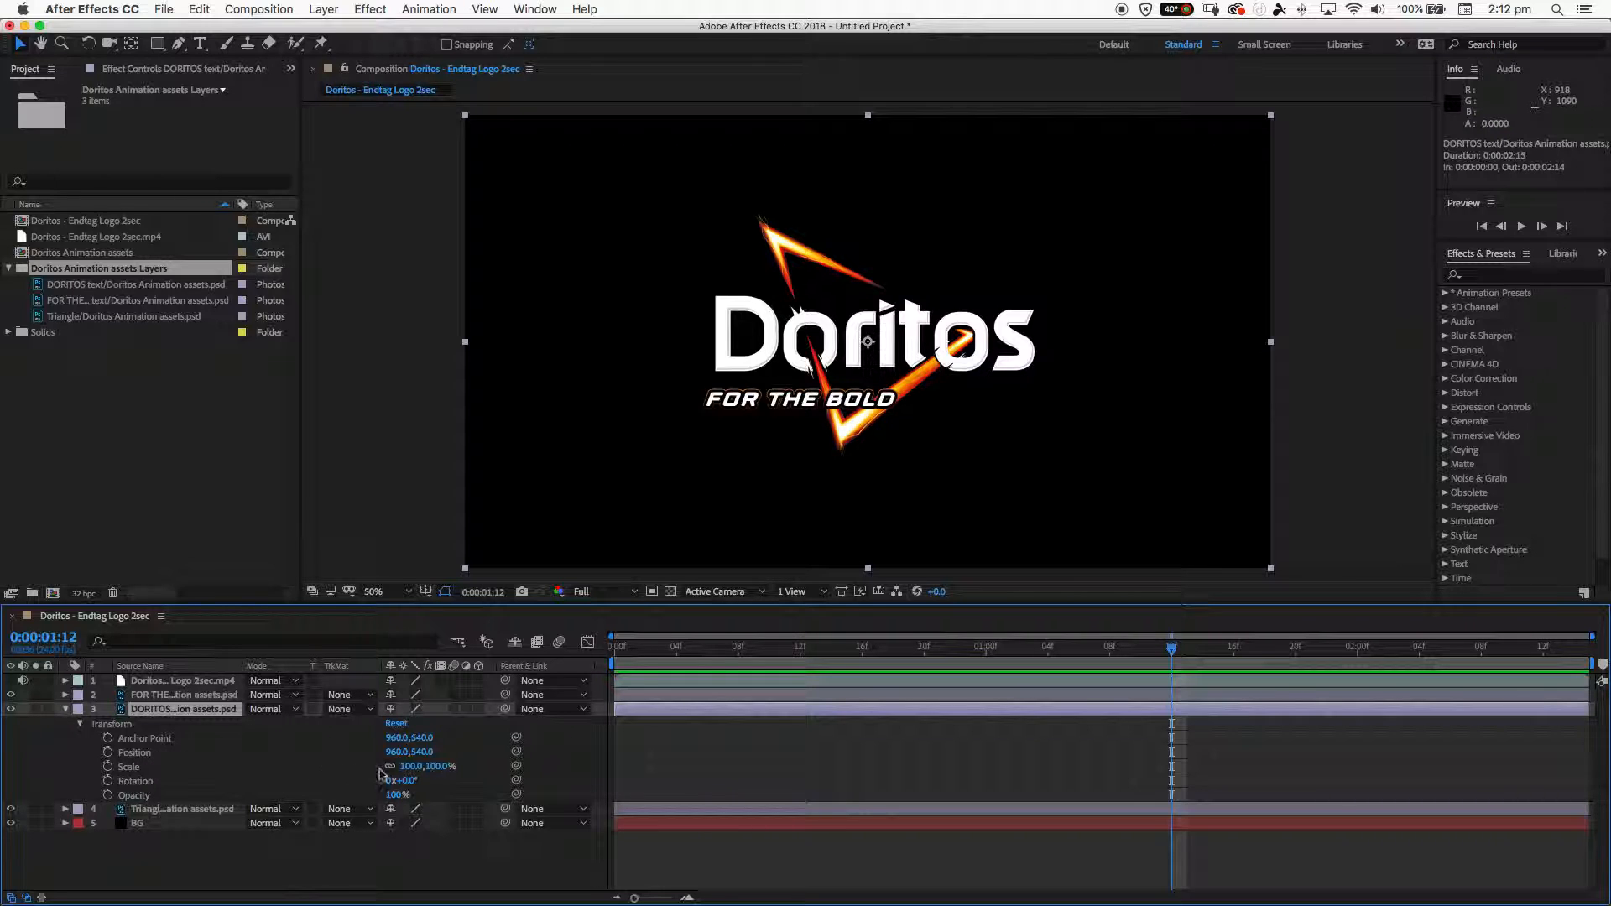
left_click(107, 751)
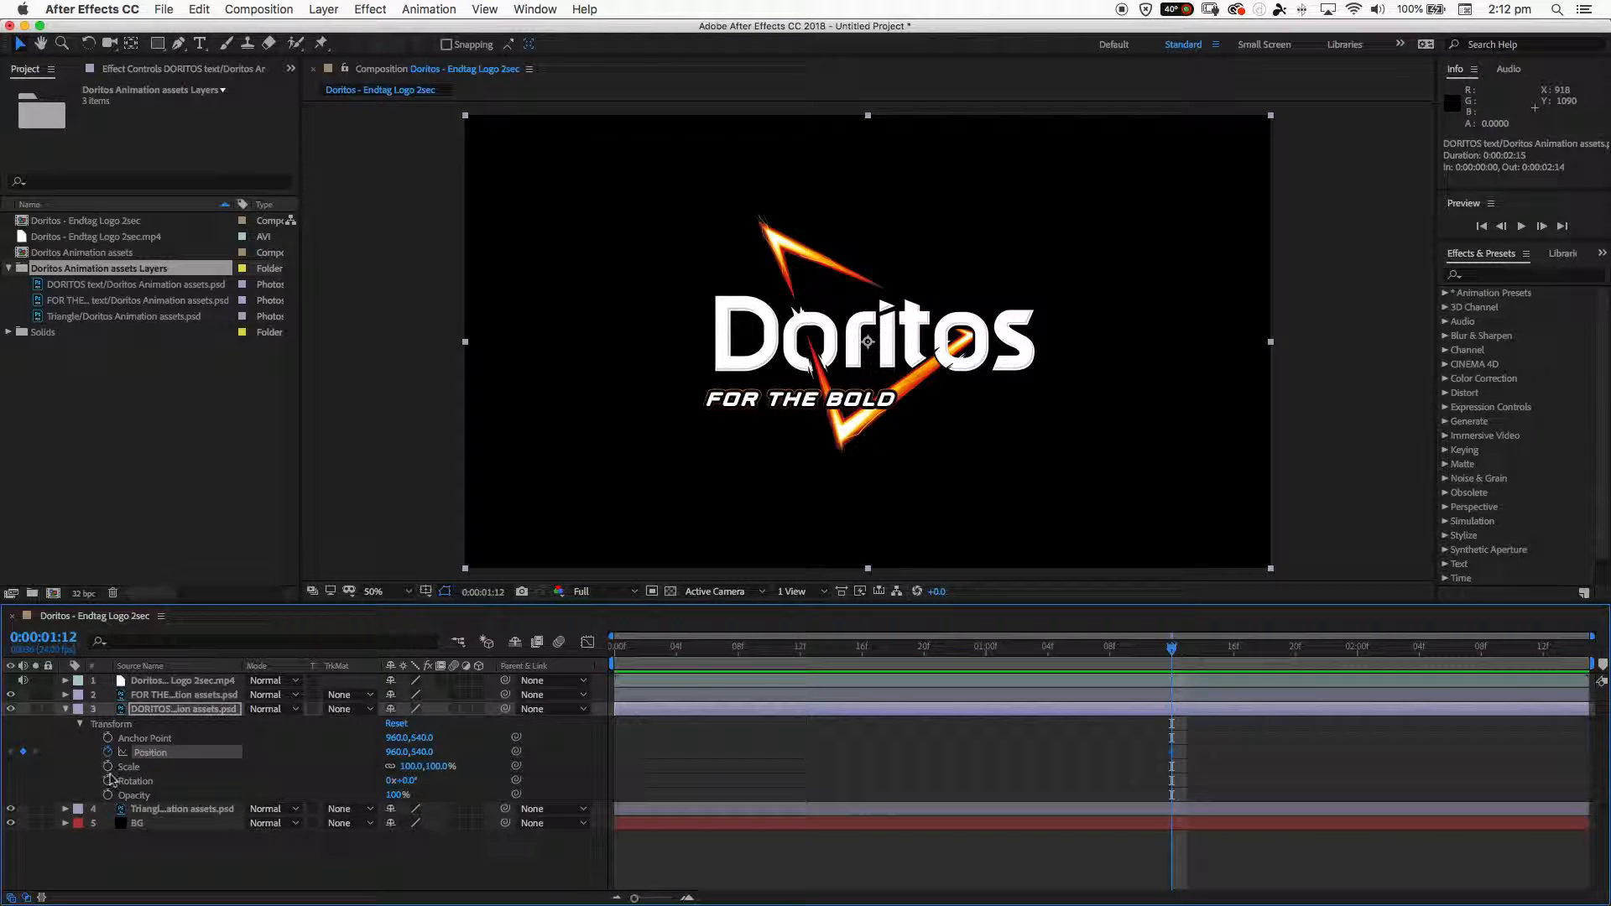
left_click(108, 766)
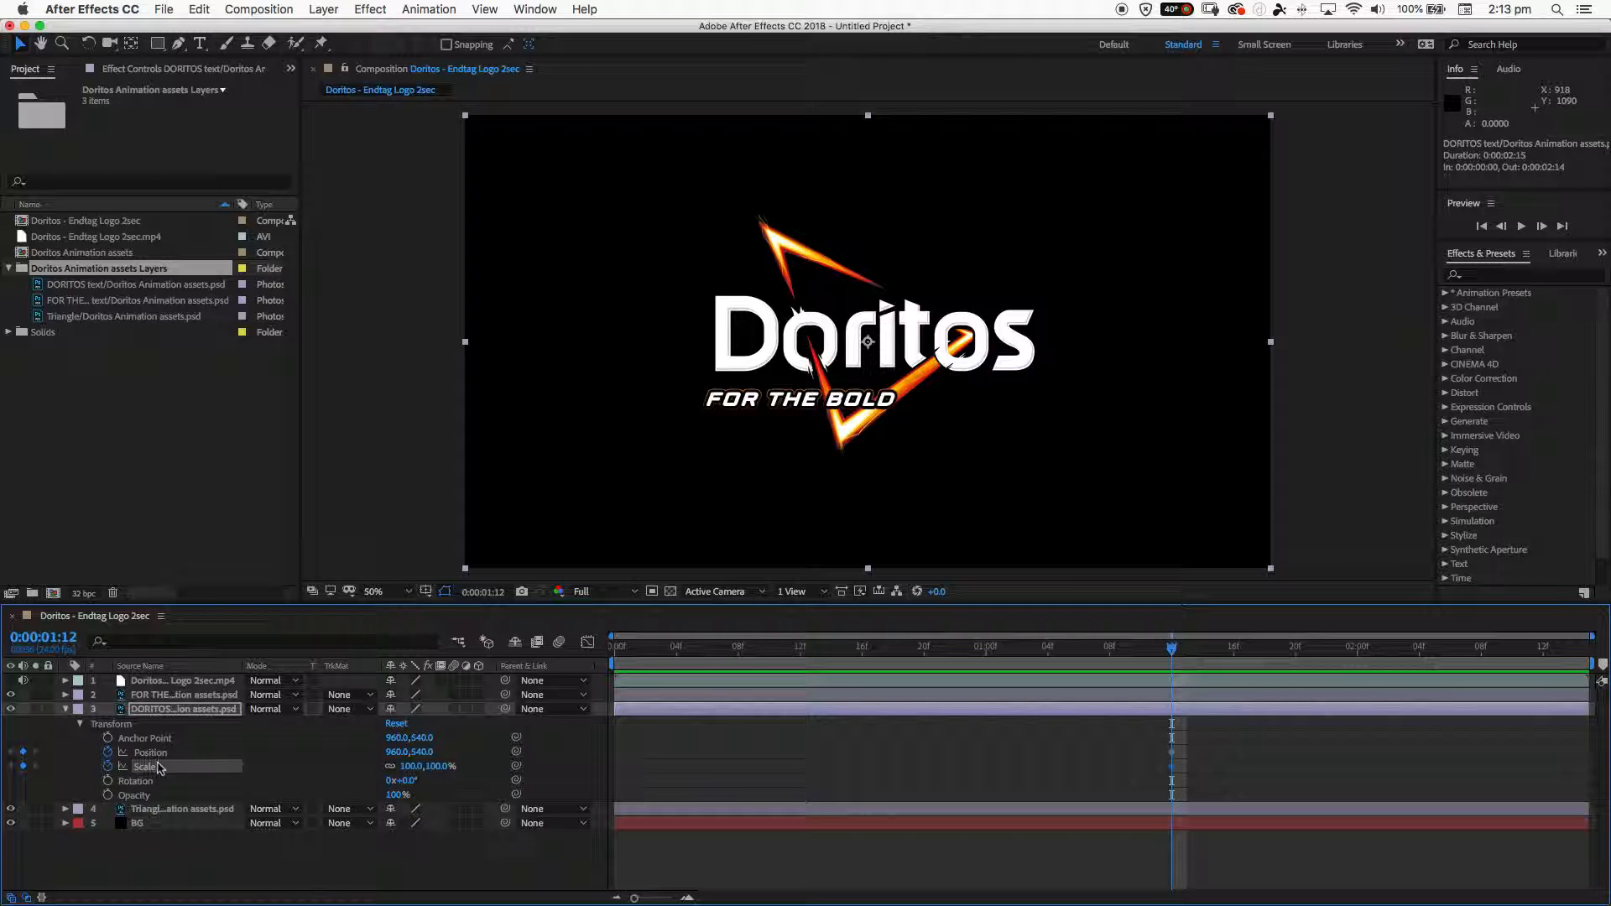
left_click(82, 724)
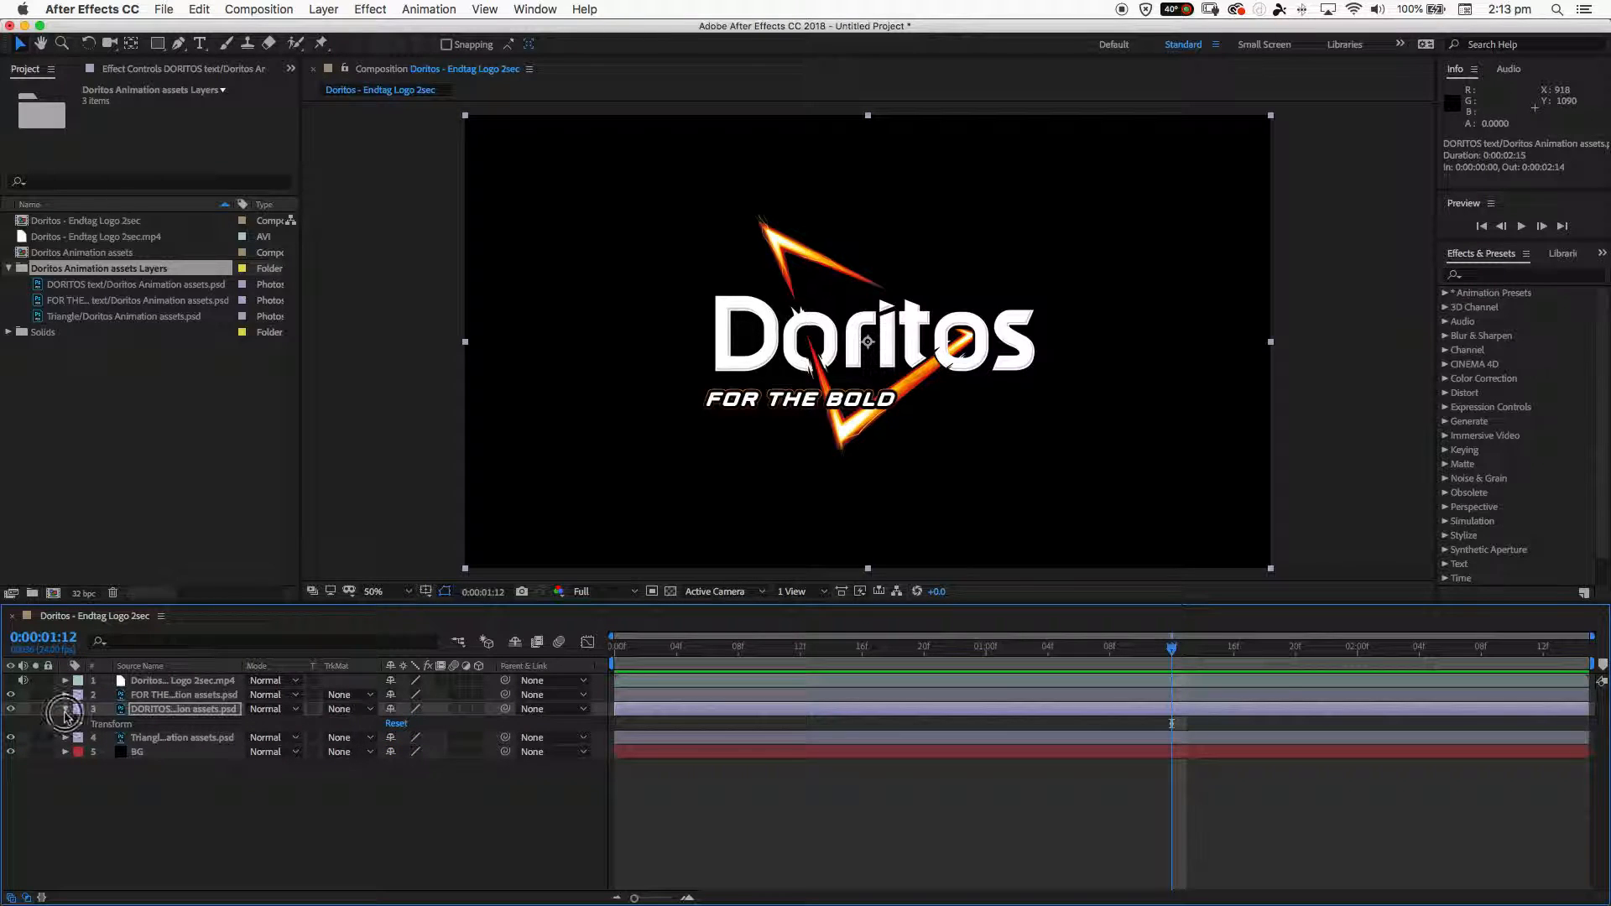
left_click(65, 709)
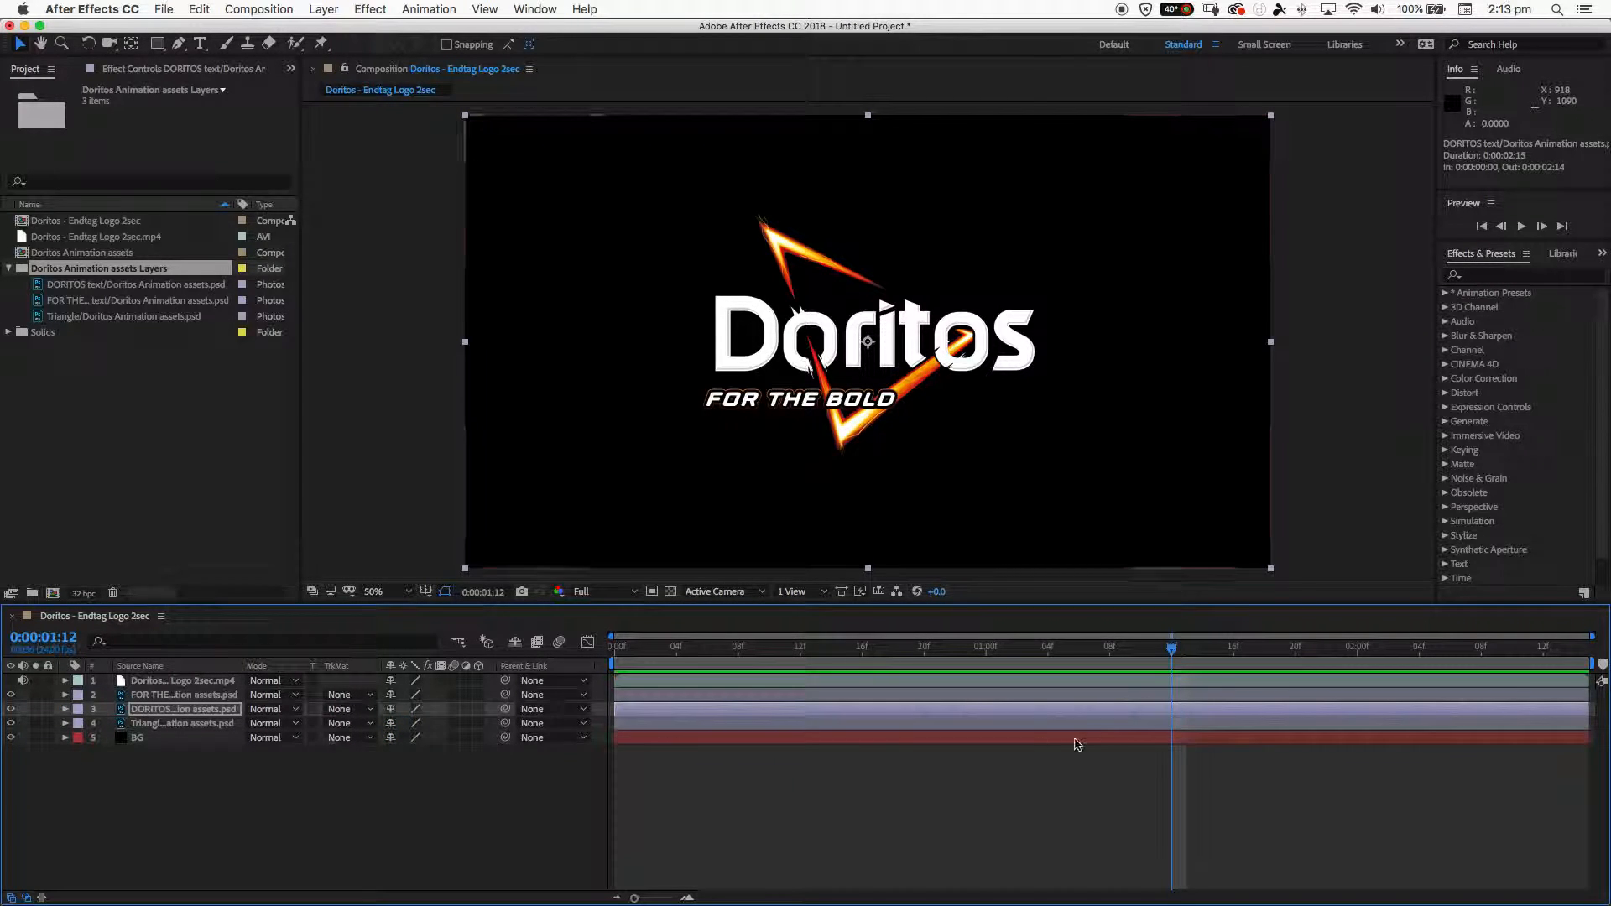
left_click(65, 694)
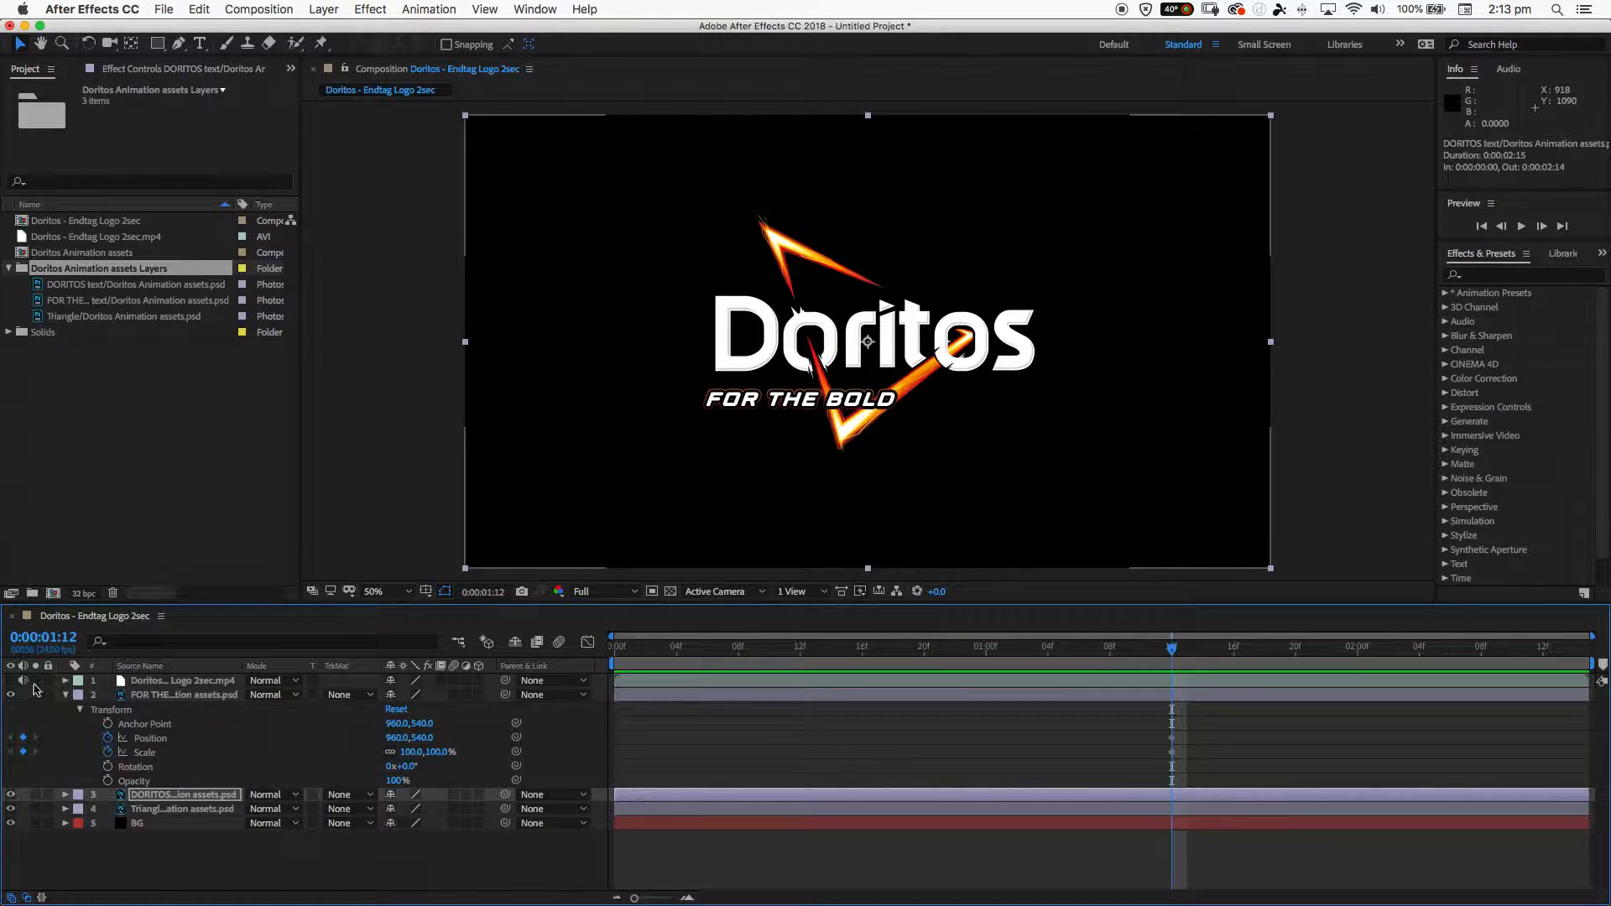
left_click(67, 697)
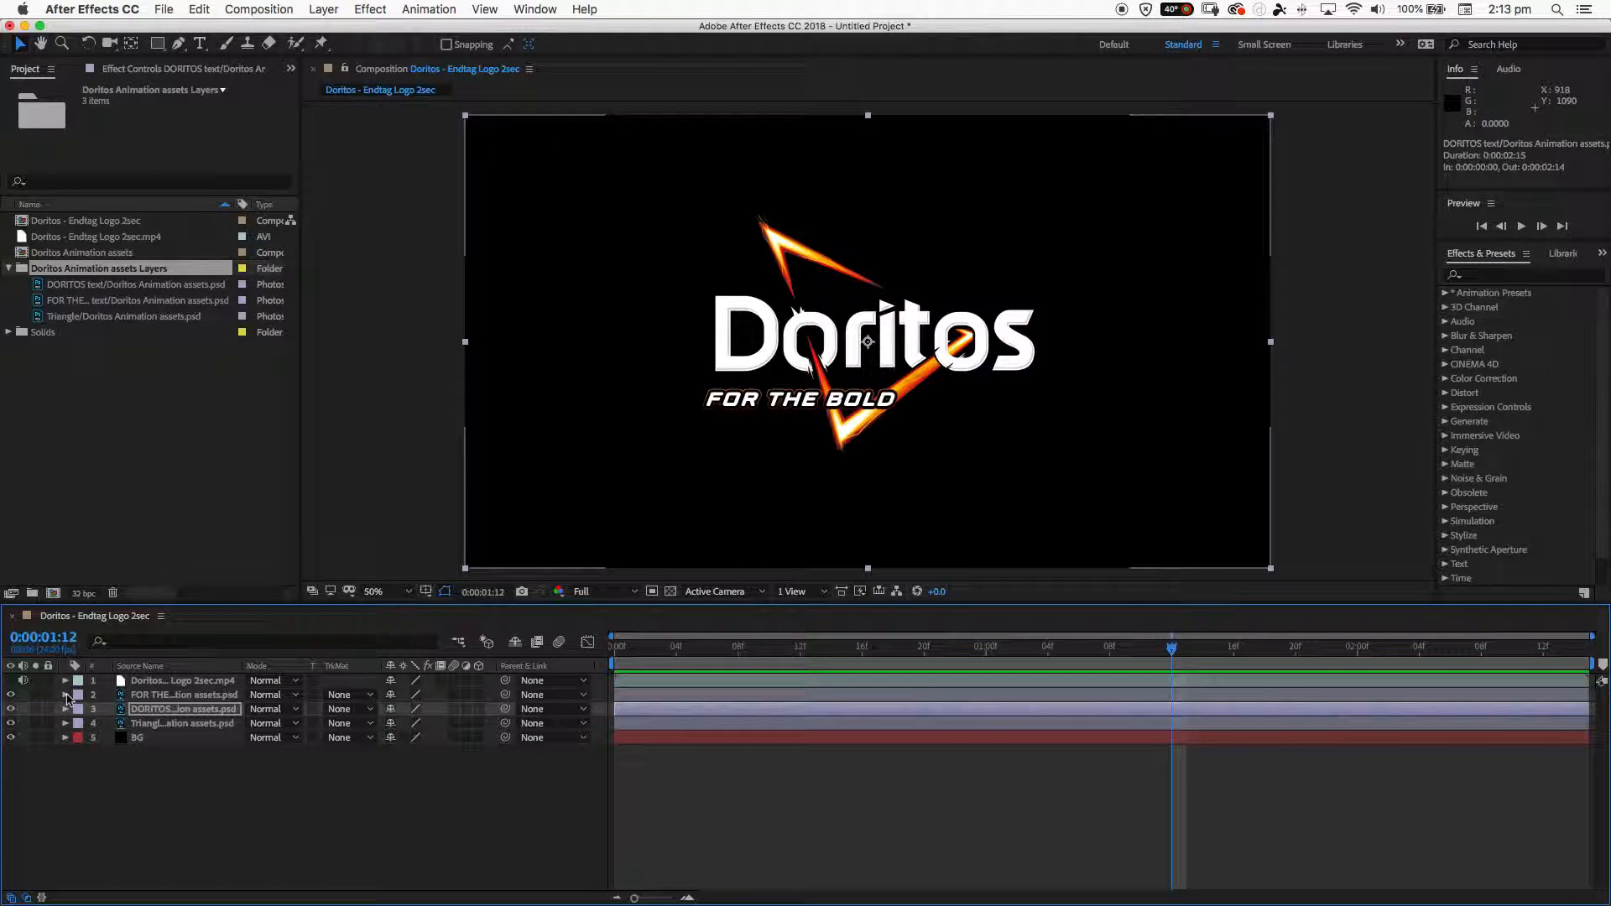
- Show the reference video layer again and scrub from the start to 0:00:00:05, where the text first appears
left_click_drag(1173, 651, 607, 645)
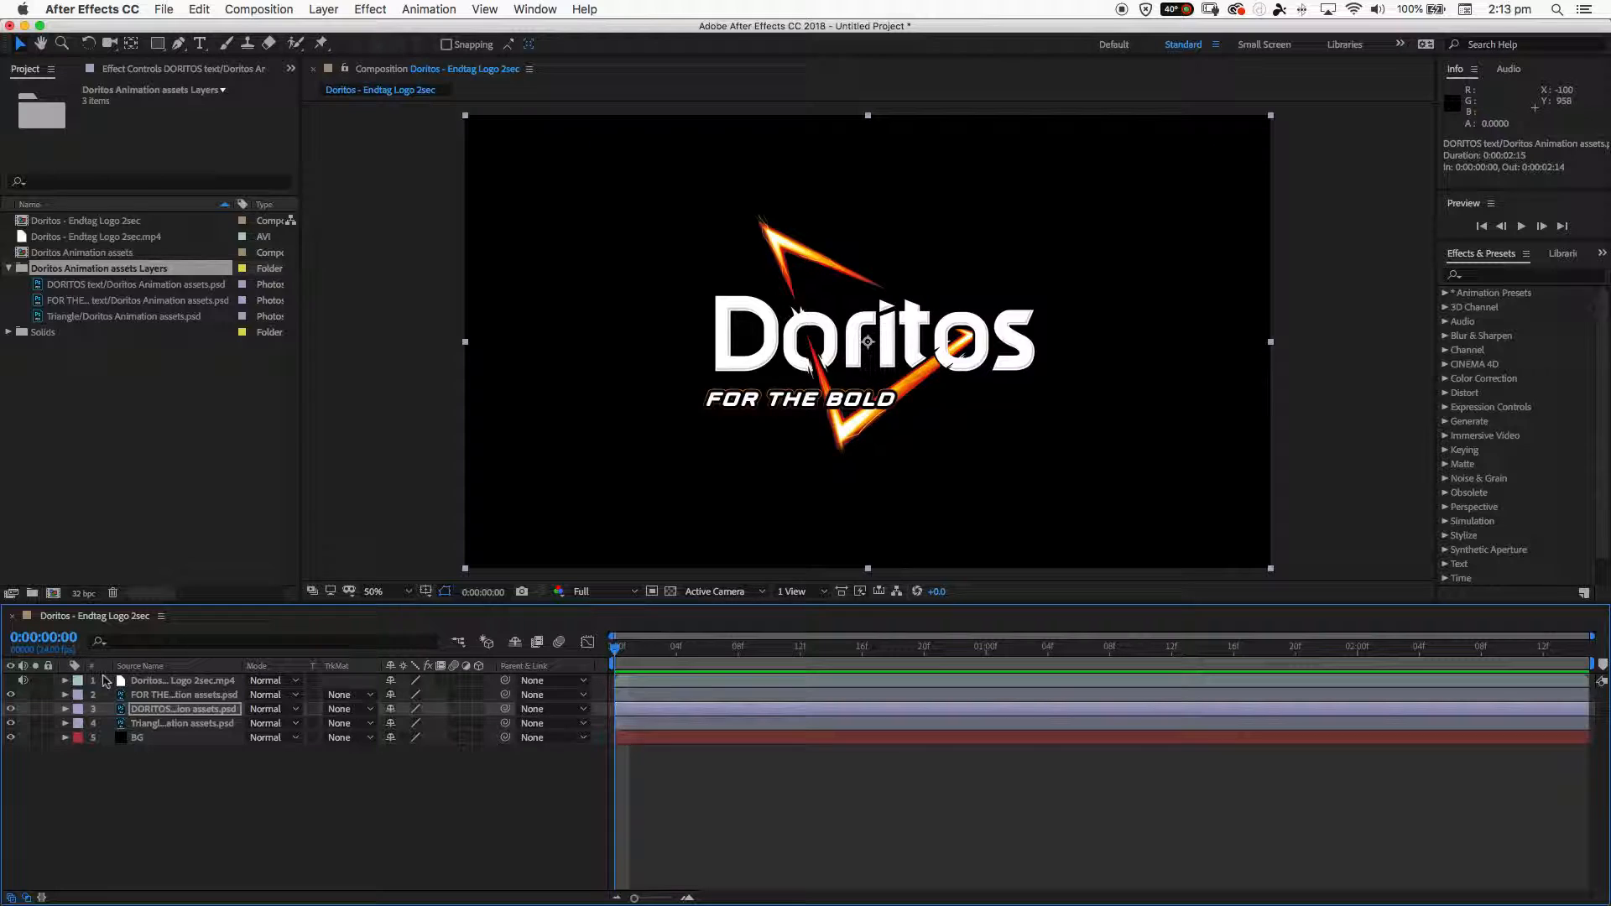
left_click(10, 685)
left_click(11, 682)
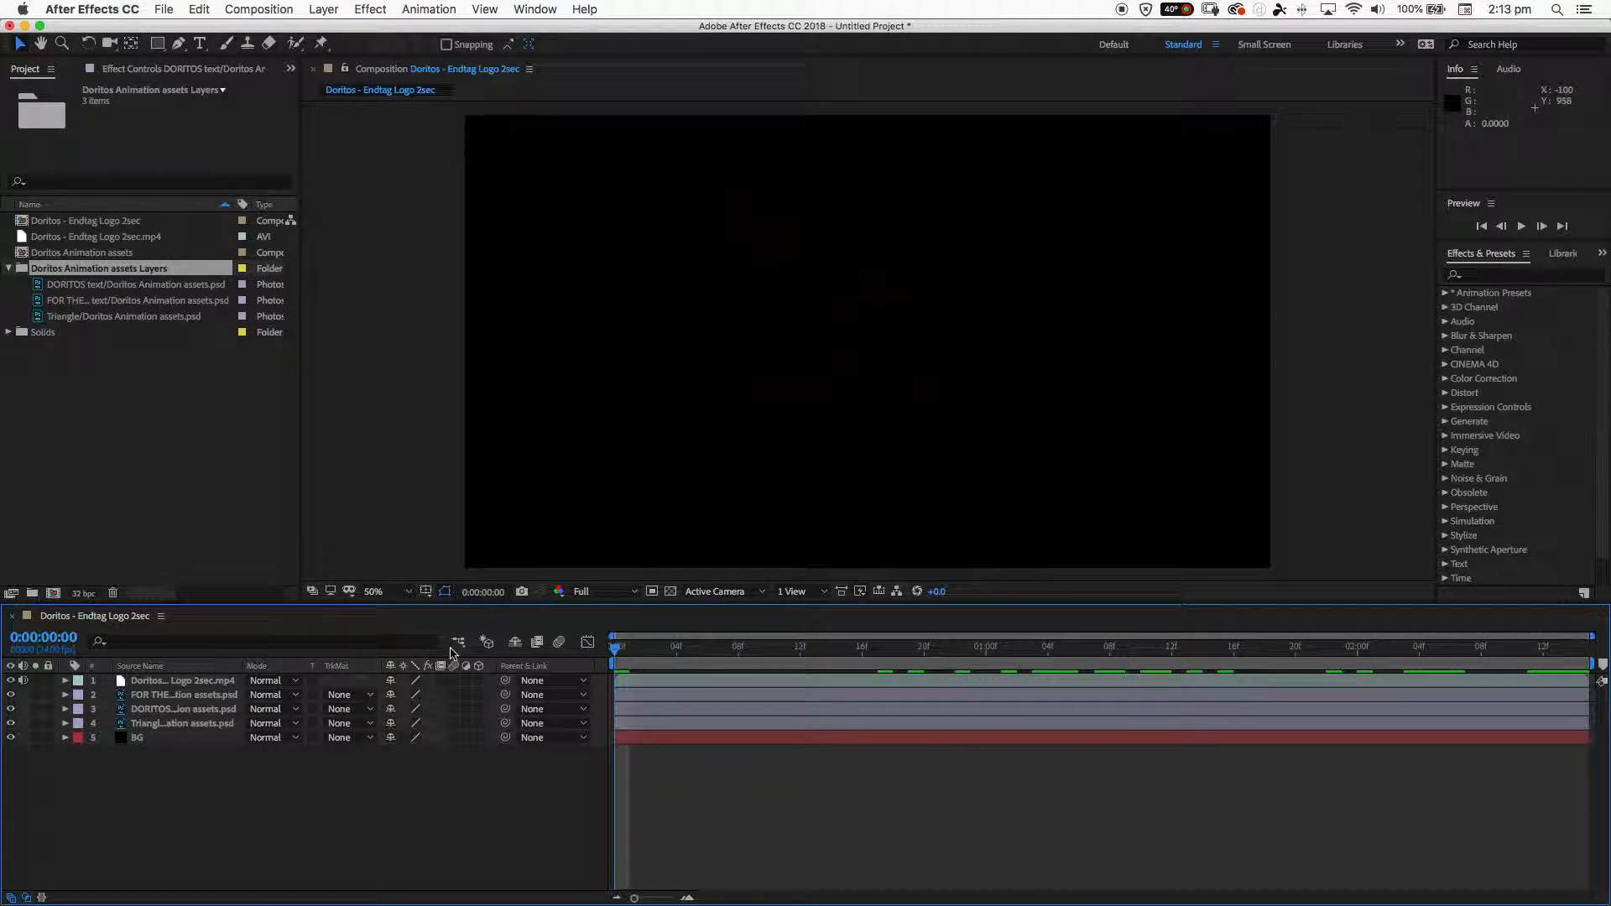
left_click(158, 681)
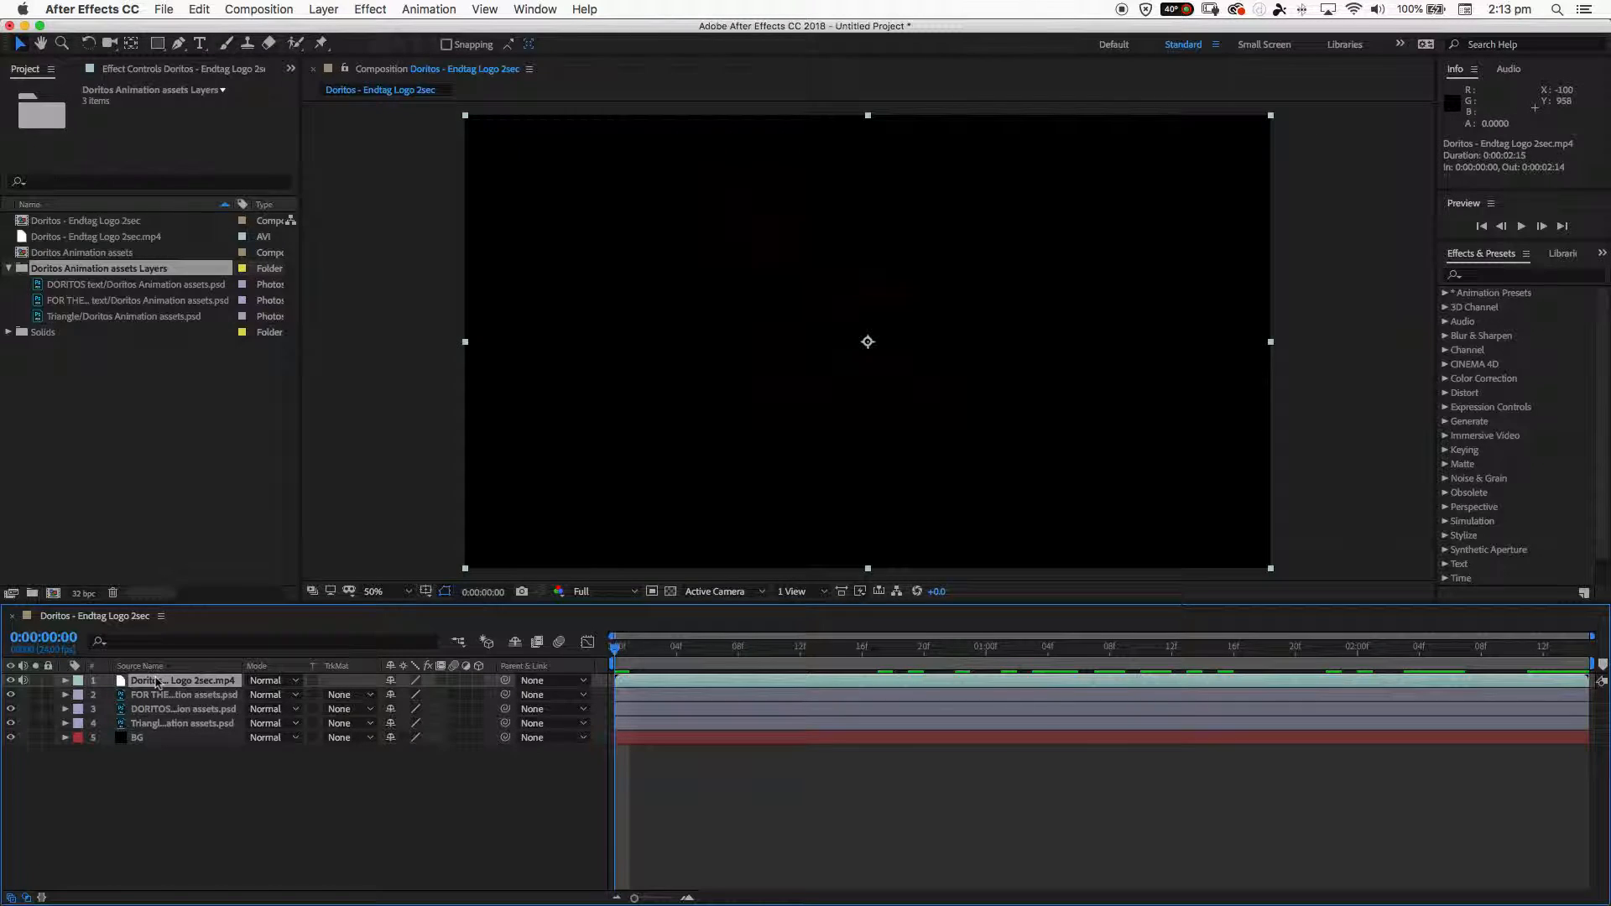
left_click(647, 647)
left_click_drag(647, 651, 686, 655)
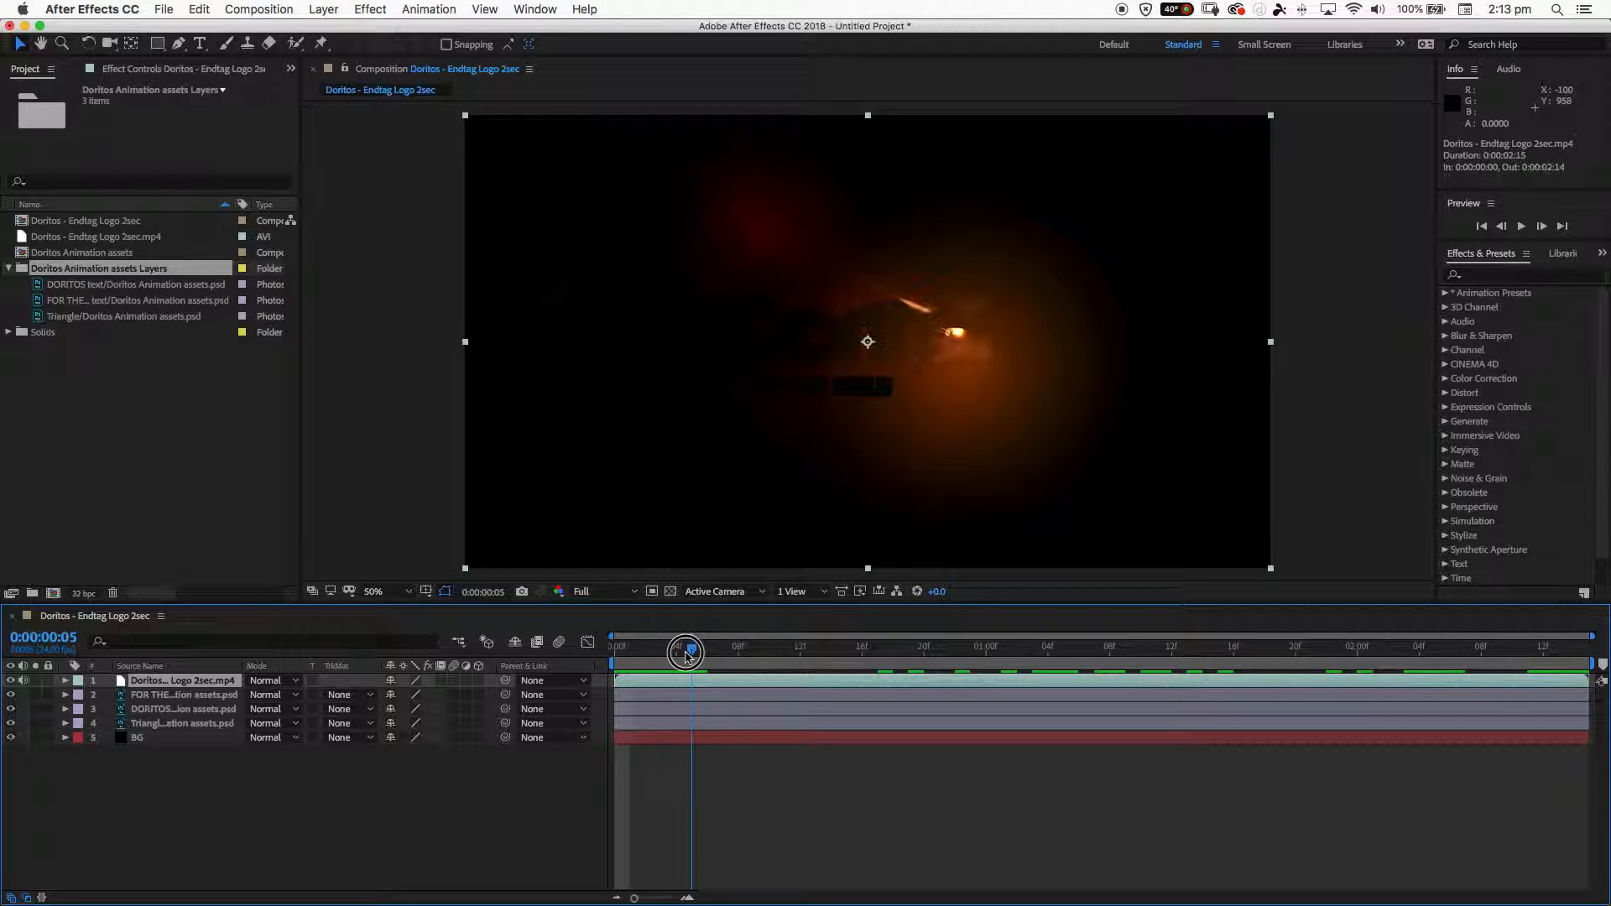
mouse_move(686, 654)
left_mouse_down()
mouse_move(662, 656)
mouse_move(689, 656)
left_mouse_up()
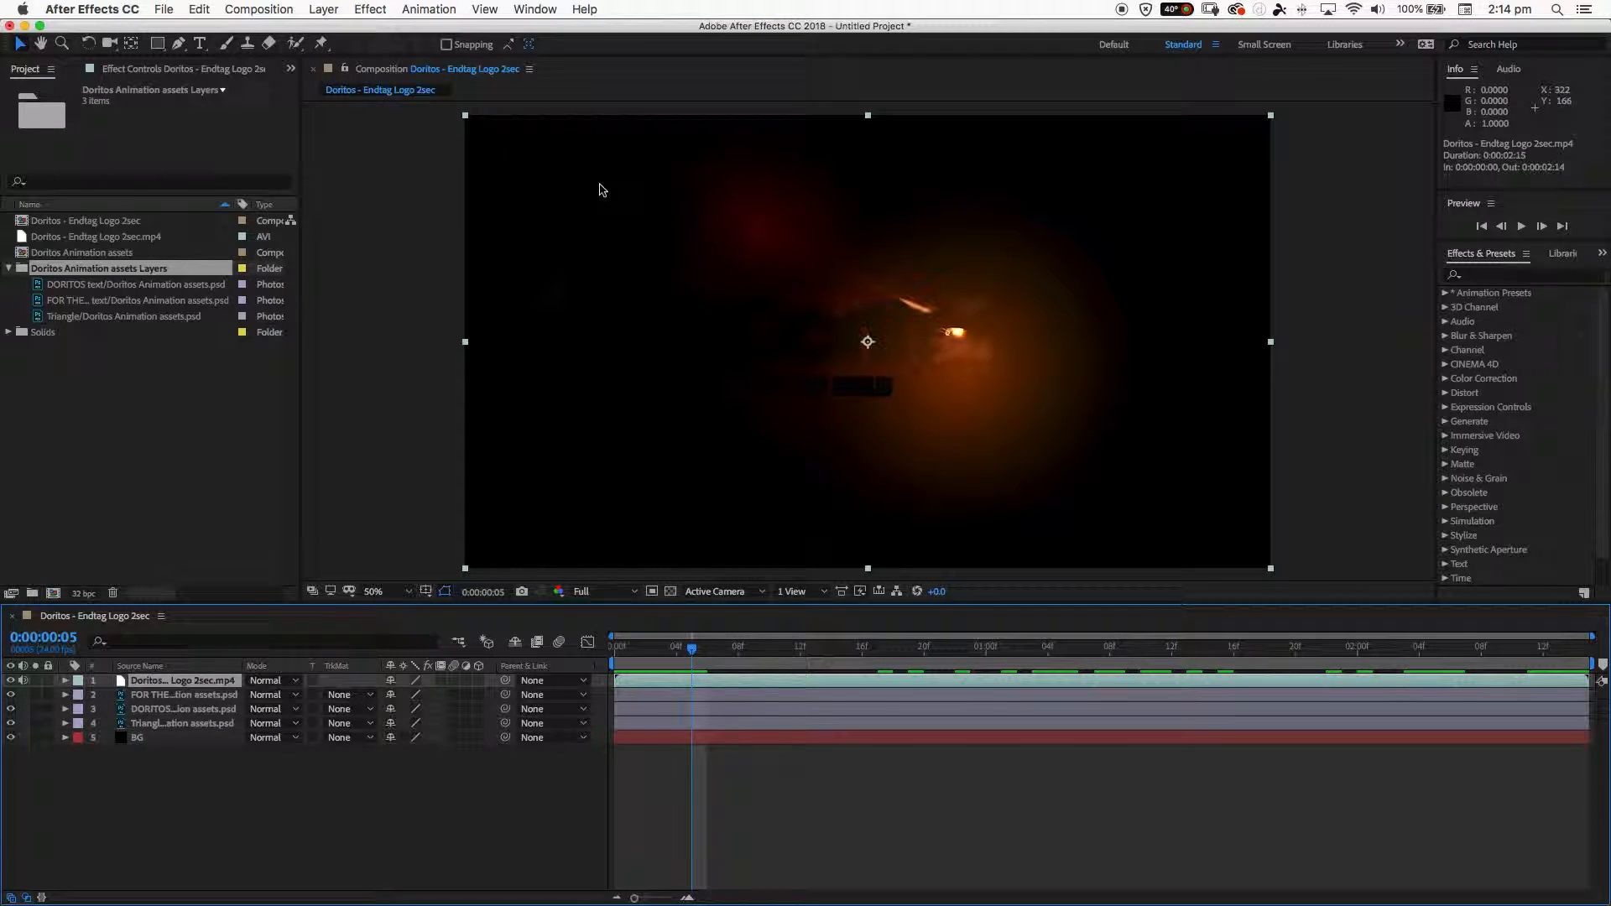
- Show the rulers and add horizontal guides at about 462 and 586 and vertical guides at about 886 and 966
left_click(485, 10)
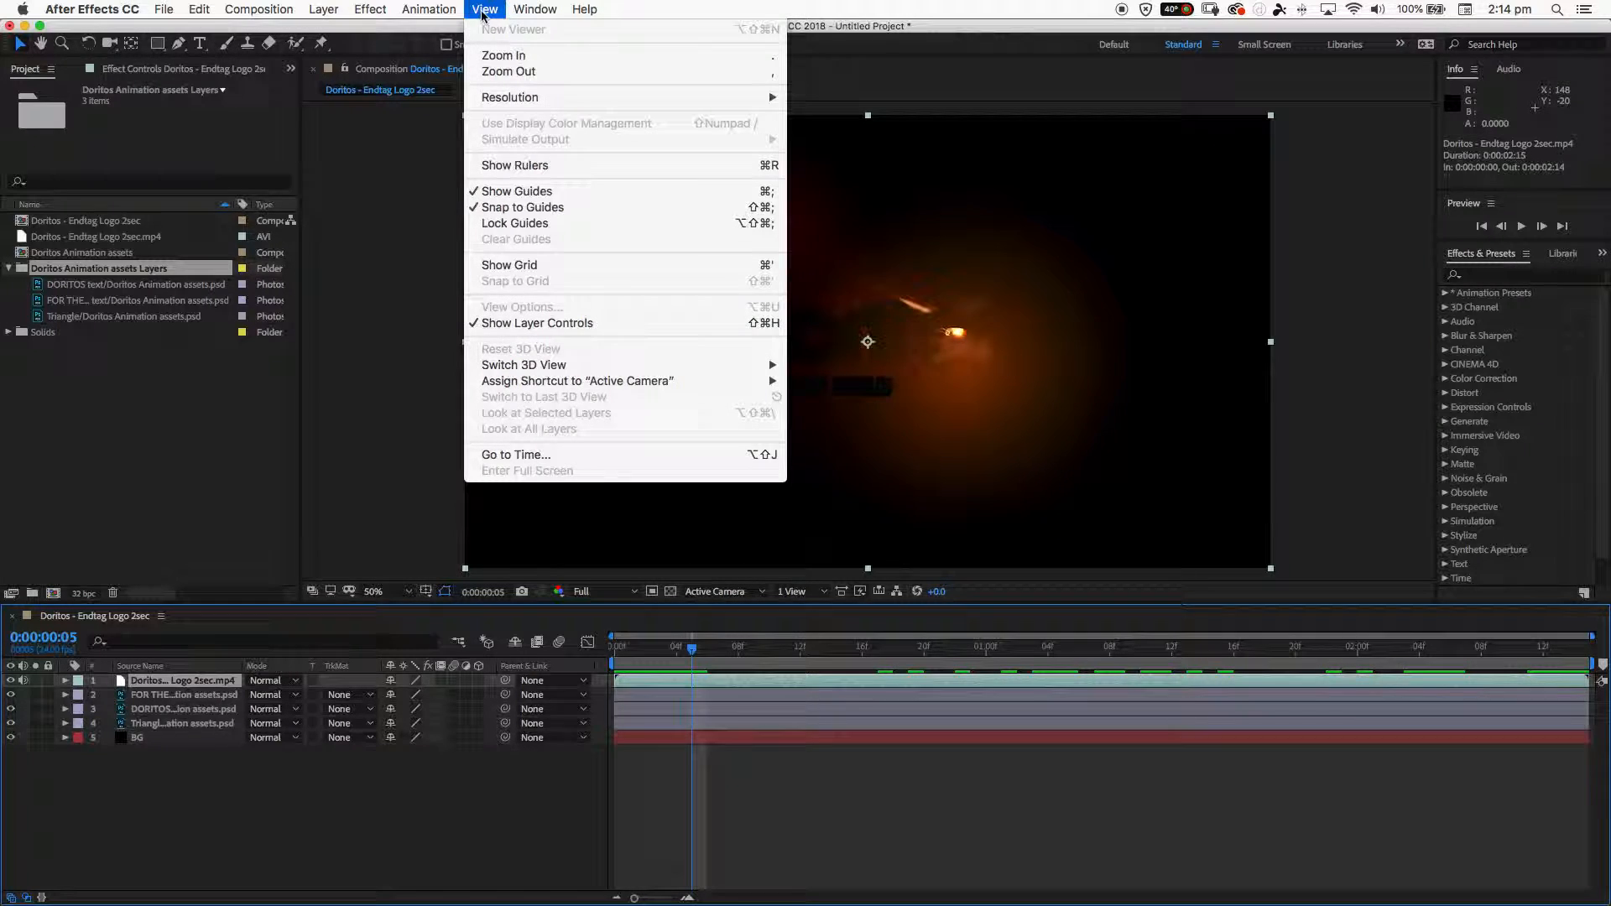
left_click(515, 167)
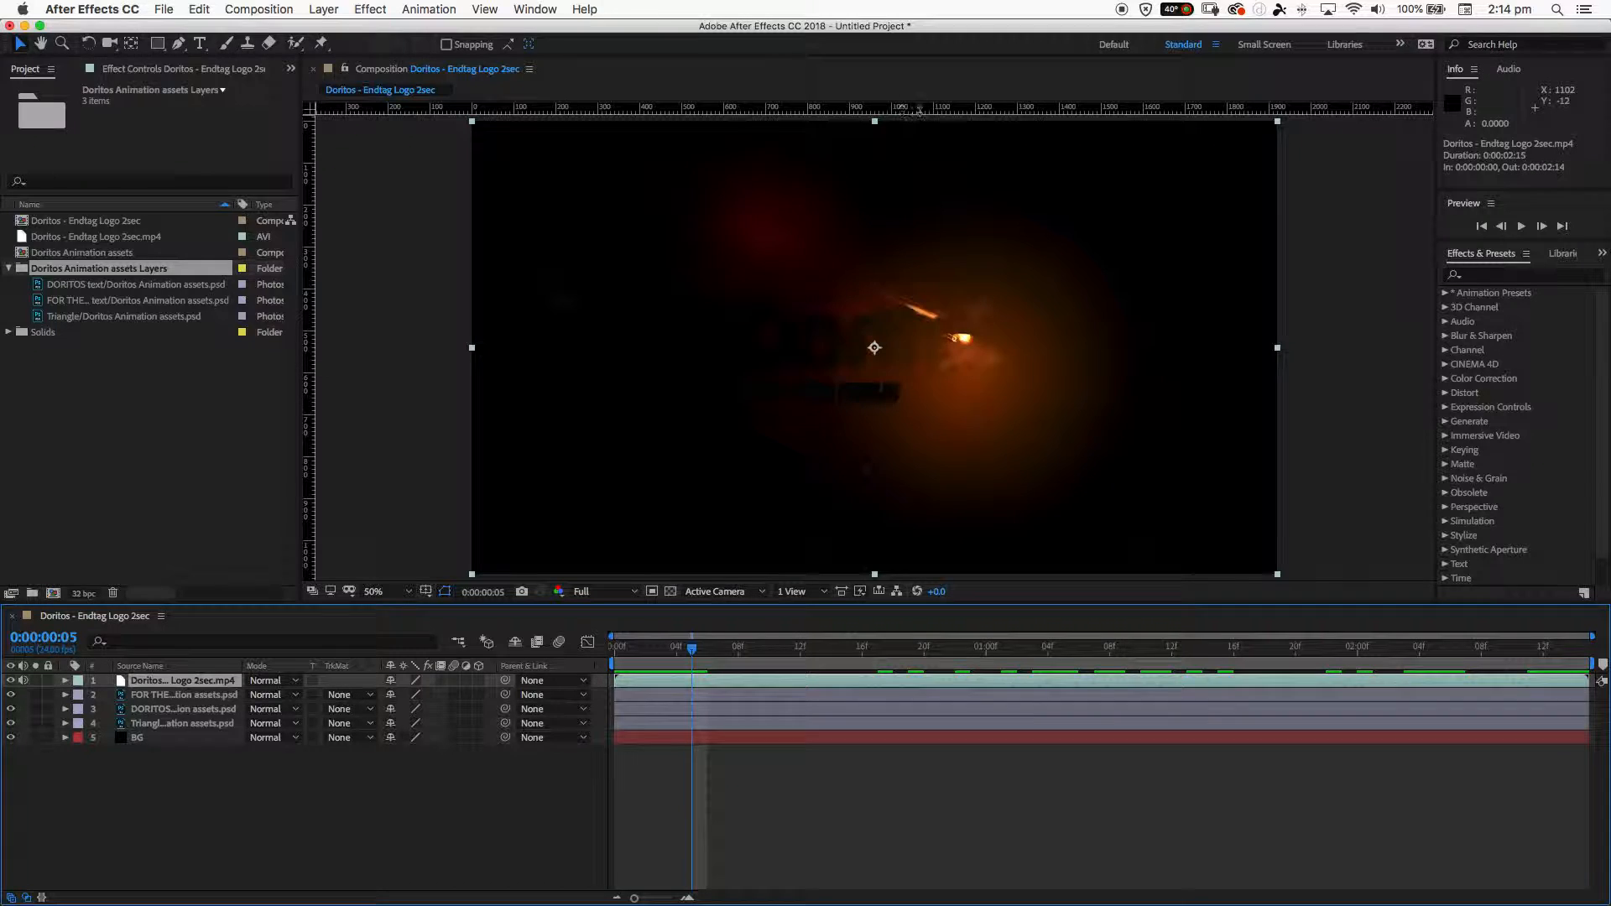
left_click_drag(926, 107, 926, 315)
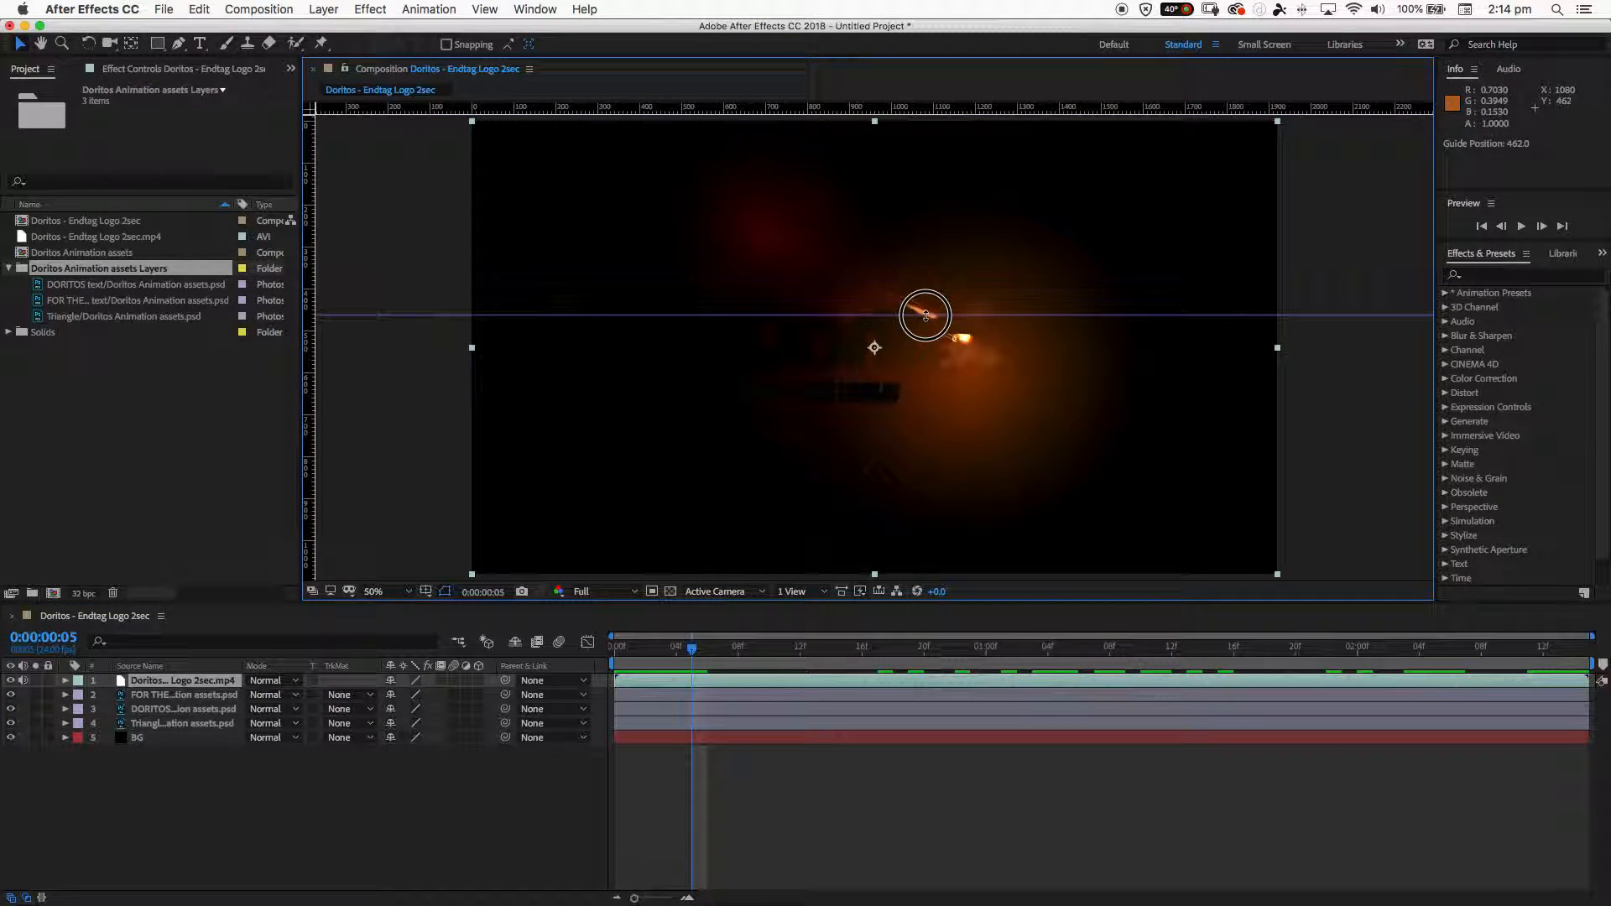
left_click_drag(889, 113, 881, 366)
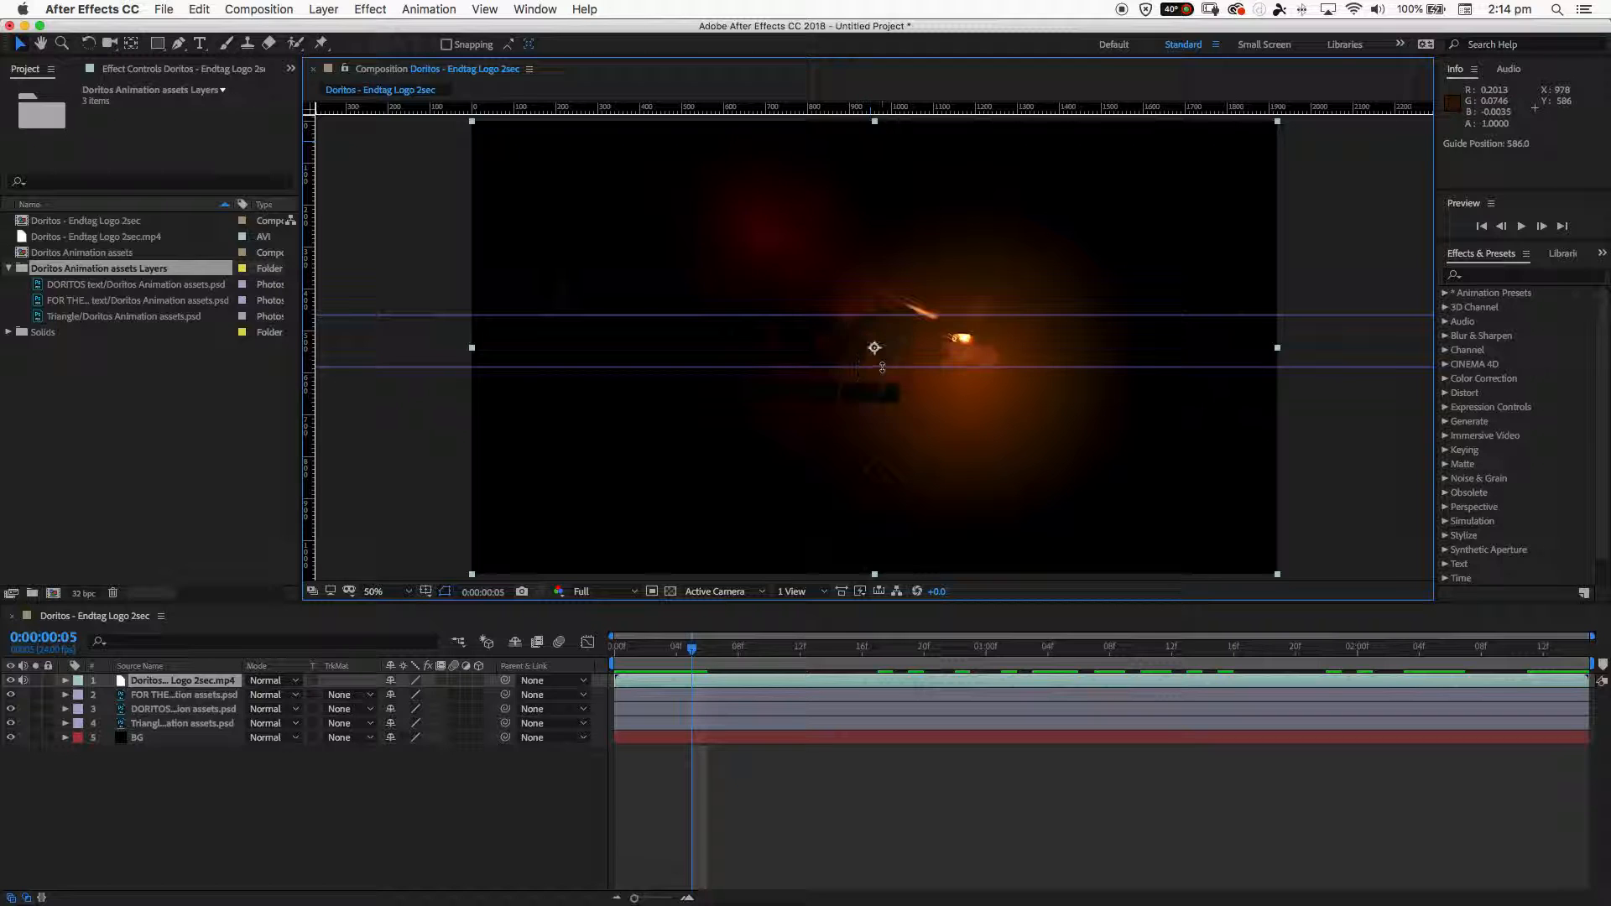
left_click_drag(311, 318, 844, 398)
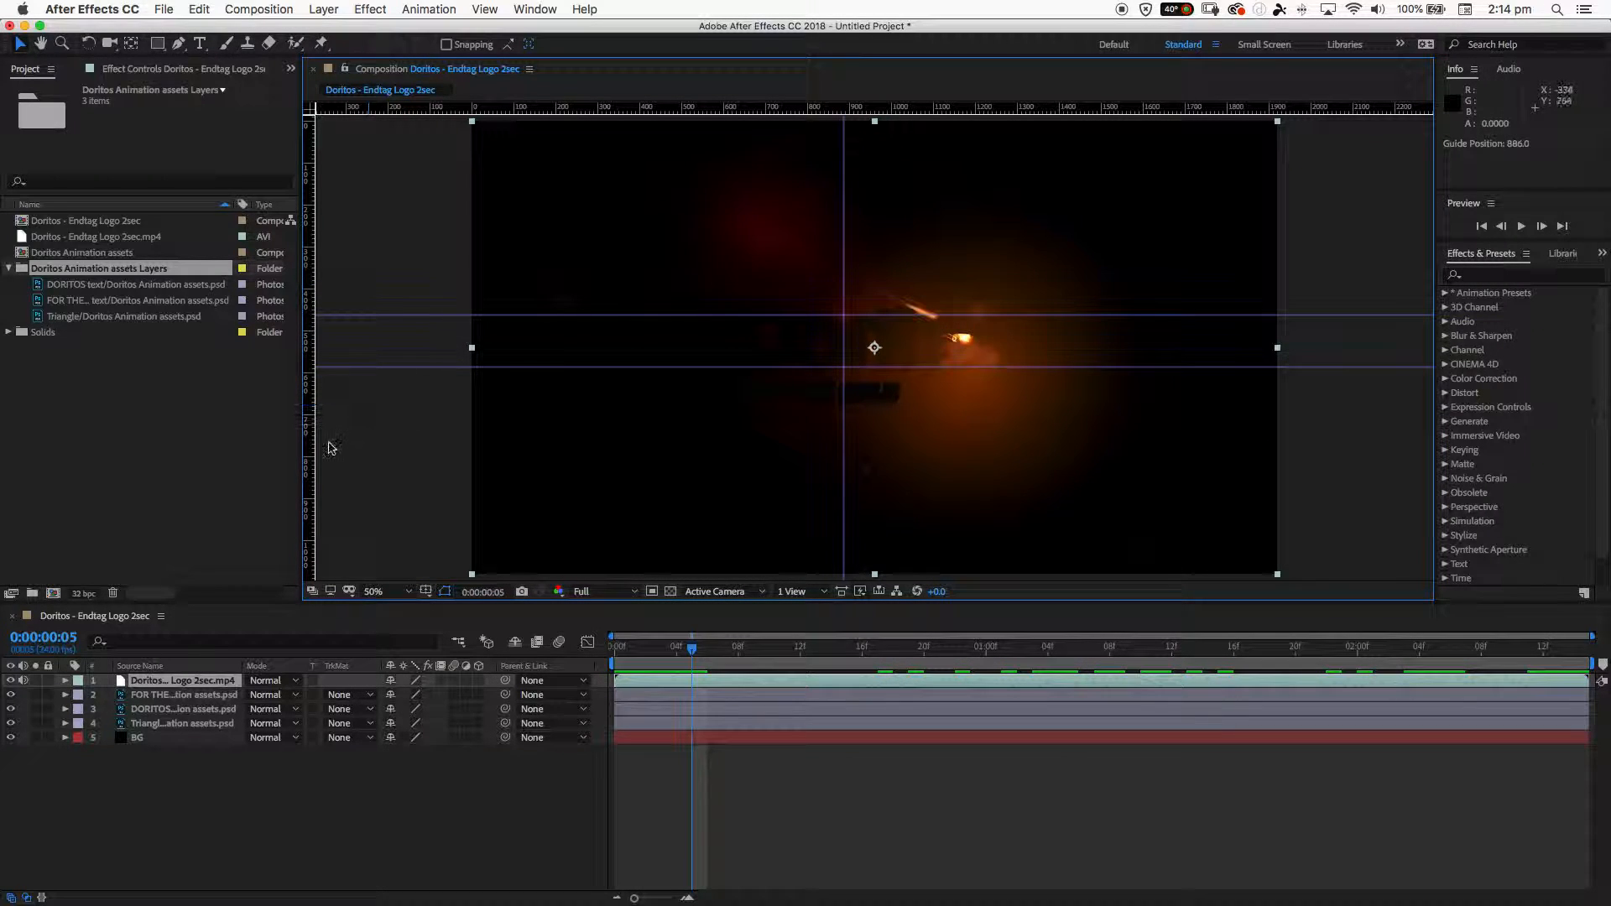
left_click_drag(308, 459, 876, 475)
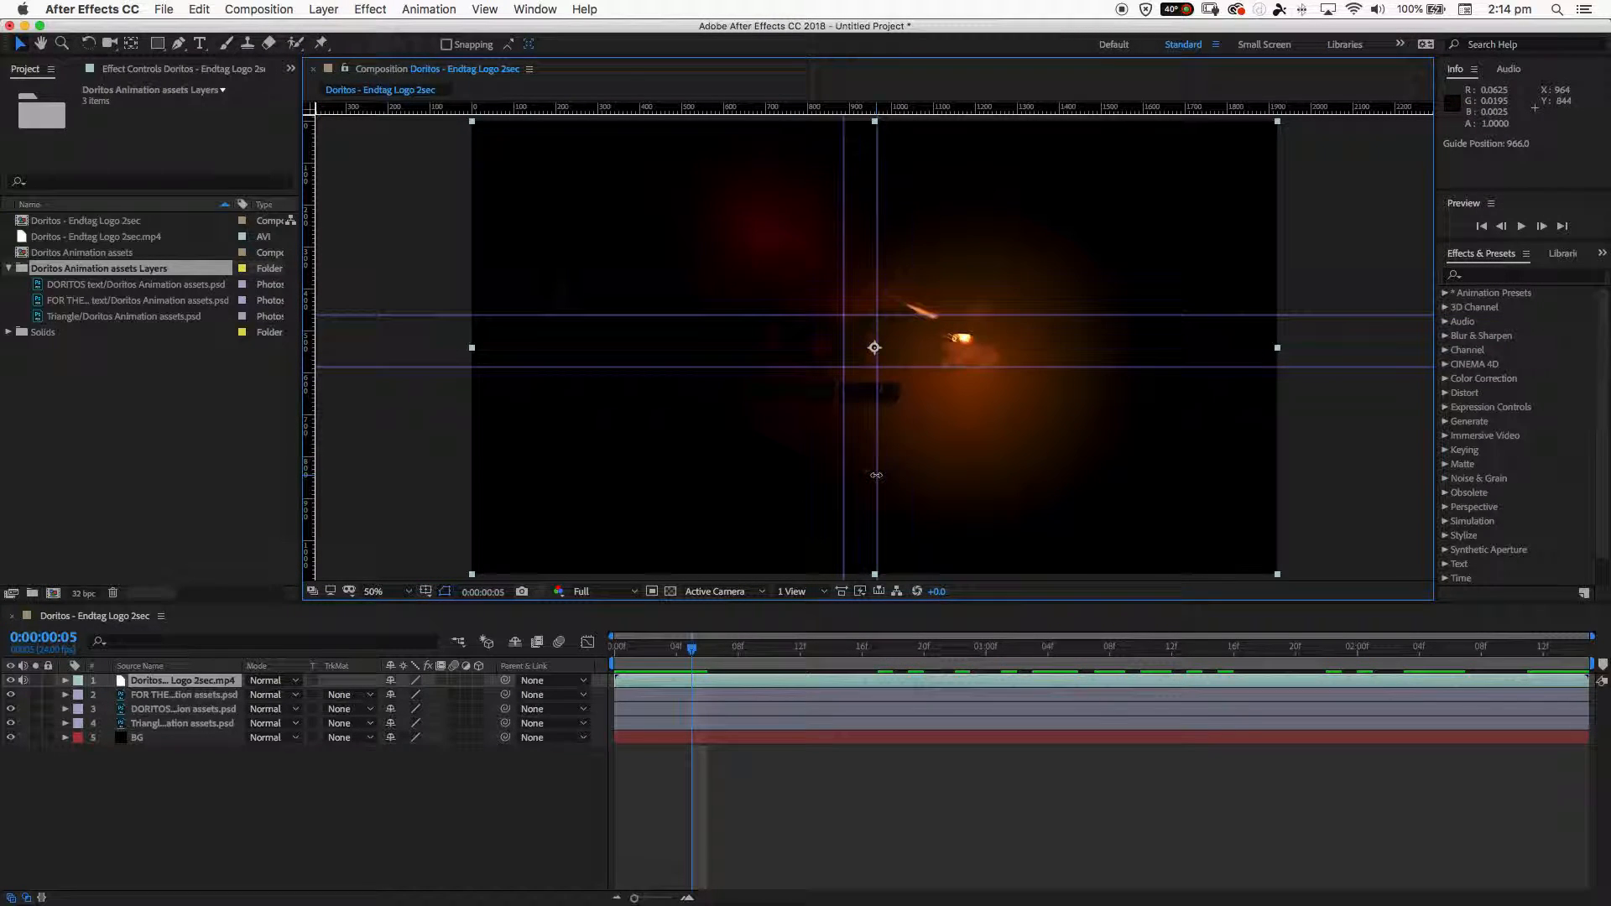
- Frame the reference's FOR THE BOLD text with two more horizontal guides, the lower at about 668, and a vertical guide at about 1022
left_click_drag(966, 107, 911, 383)
left_click_drag(962, 111, 930, 402)
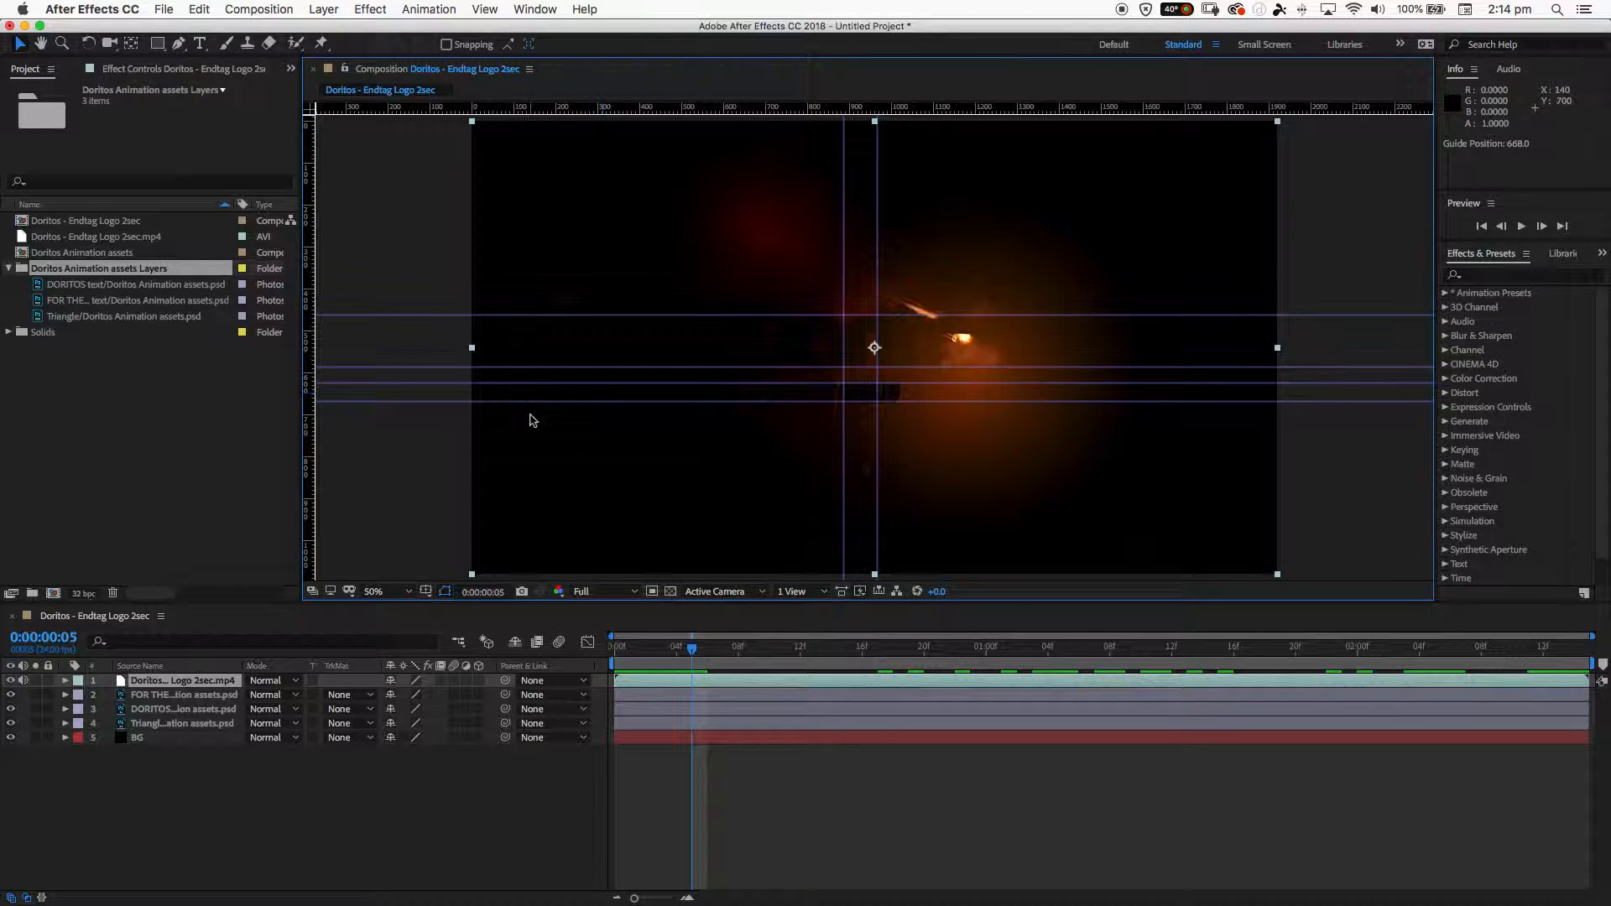
left_click_drag(318, 437, 901, 511)
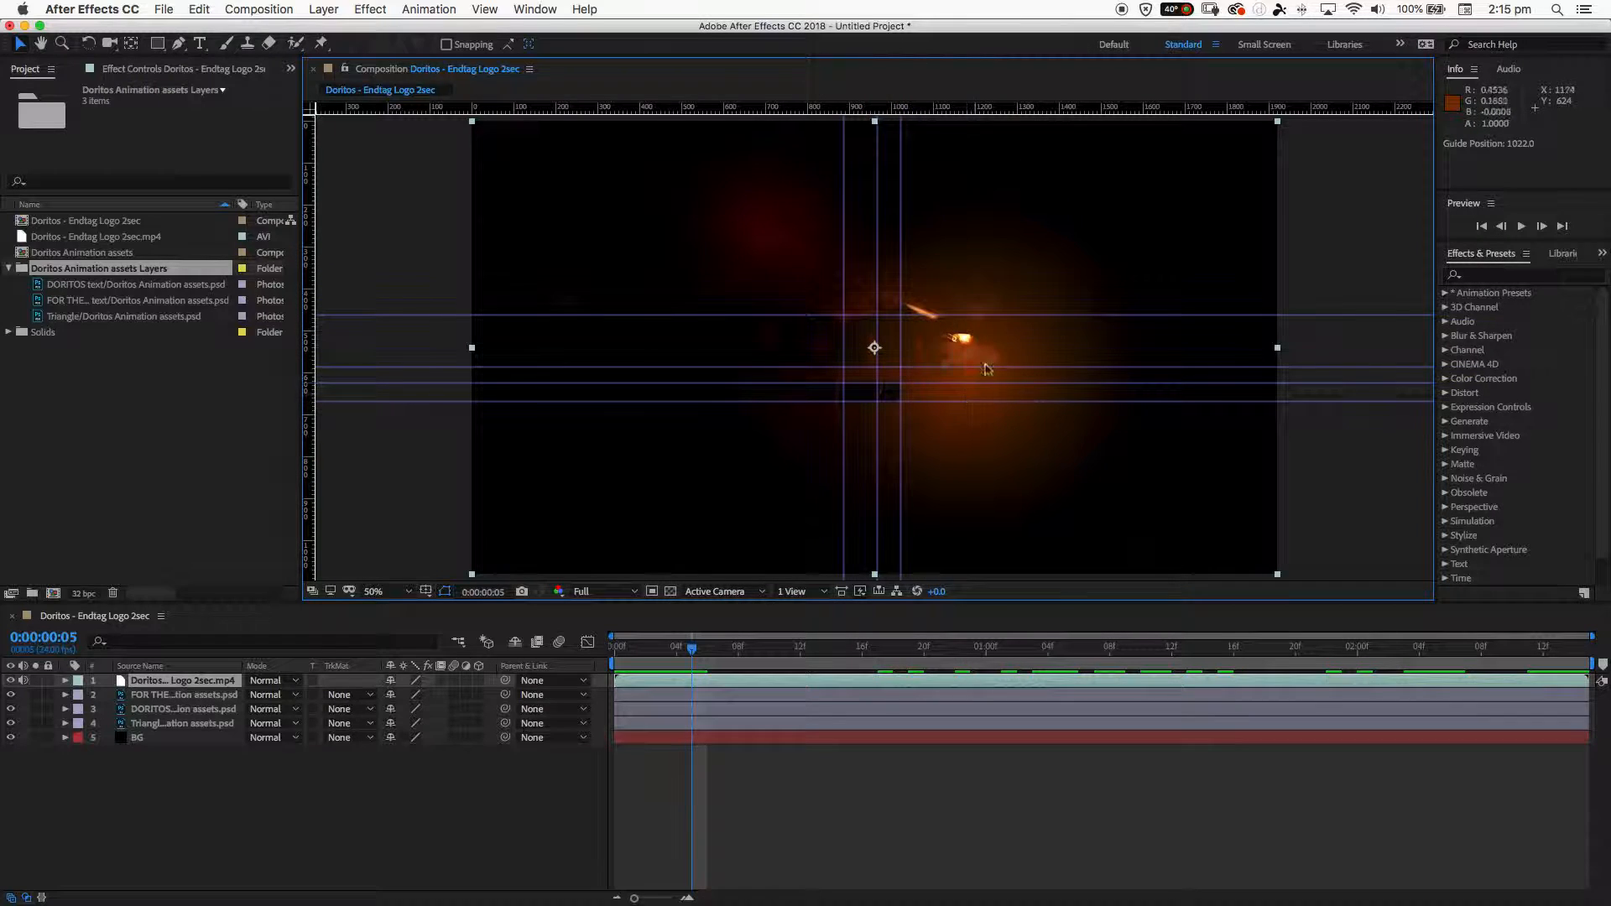
left_click(483, 9)
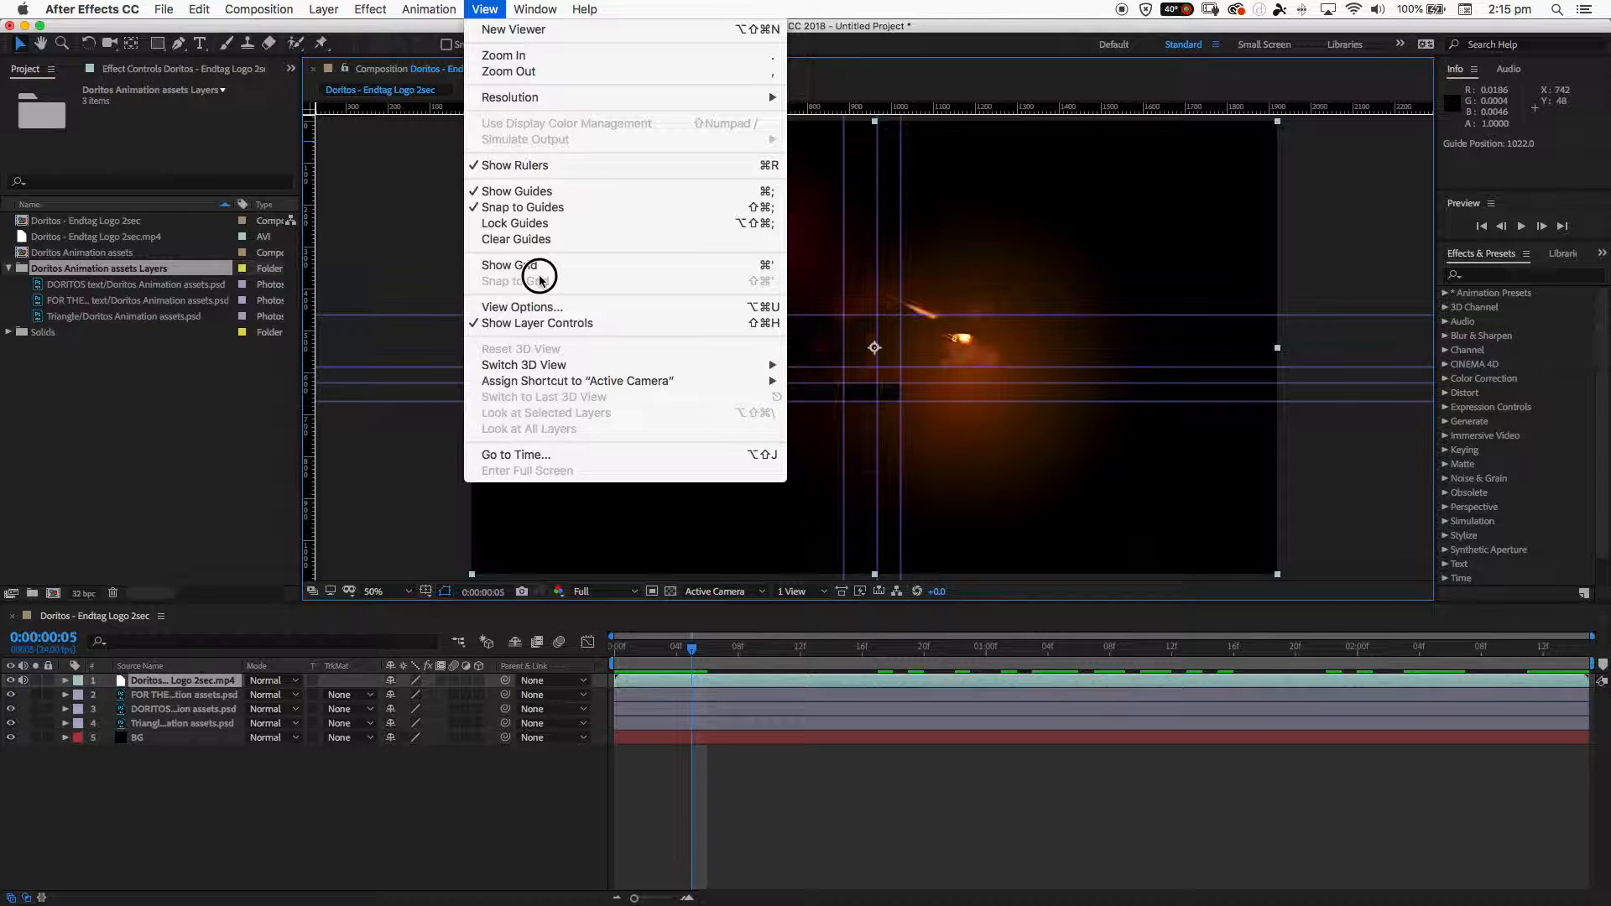
key("Escape")
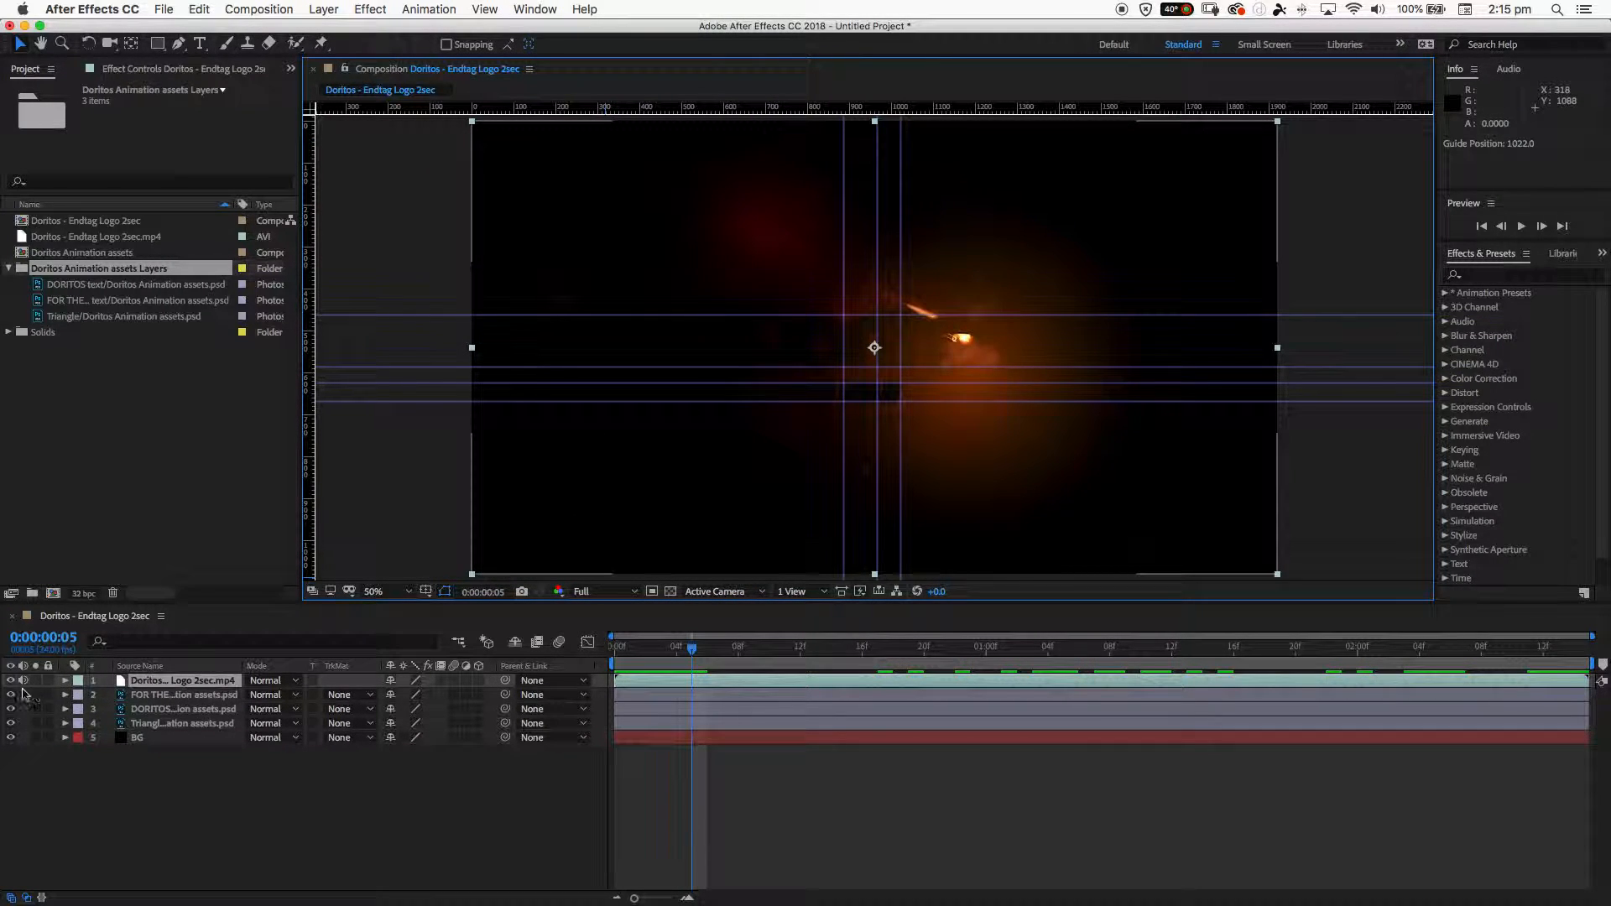
- Return the playhead to 0:00:00:00 and hide the reference video layer
left_click(690, 652)
left_click_drag(690, 653, 535, 720)
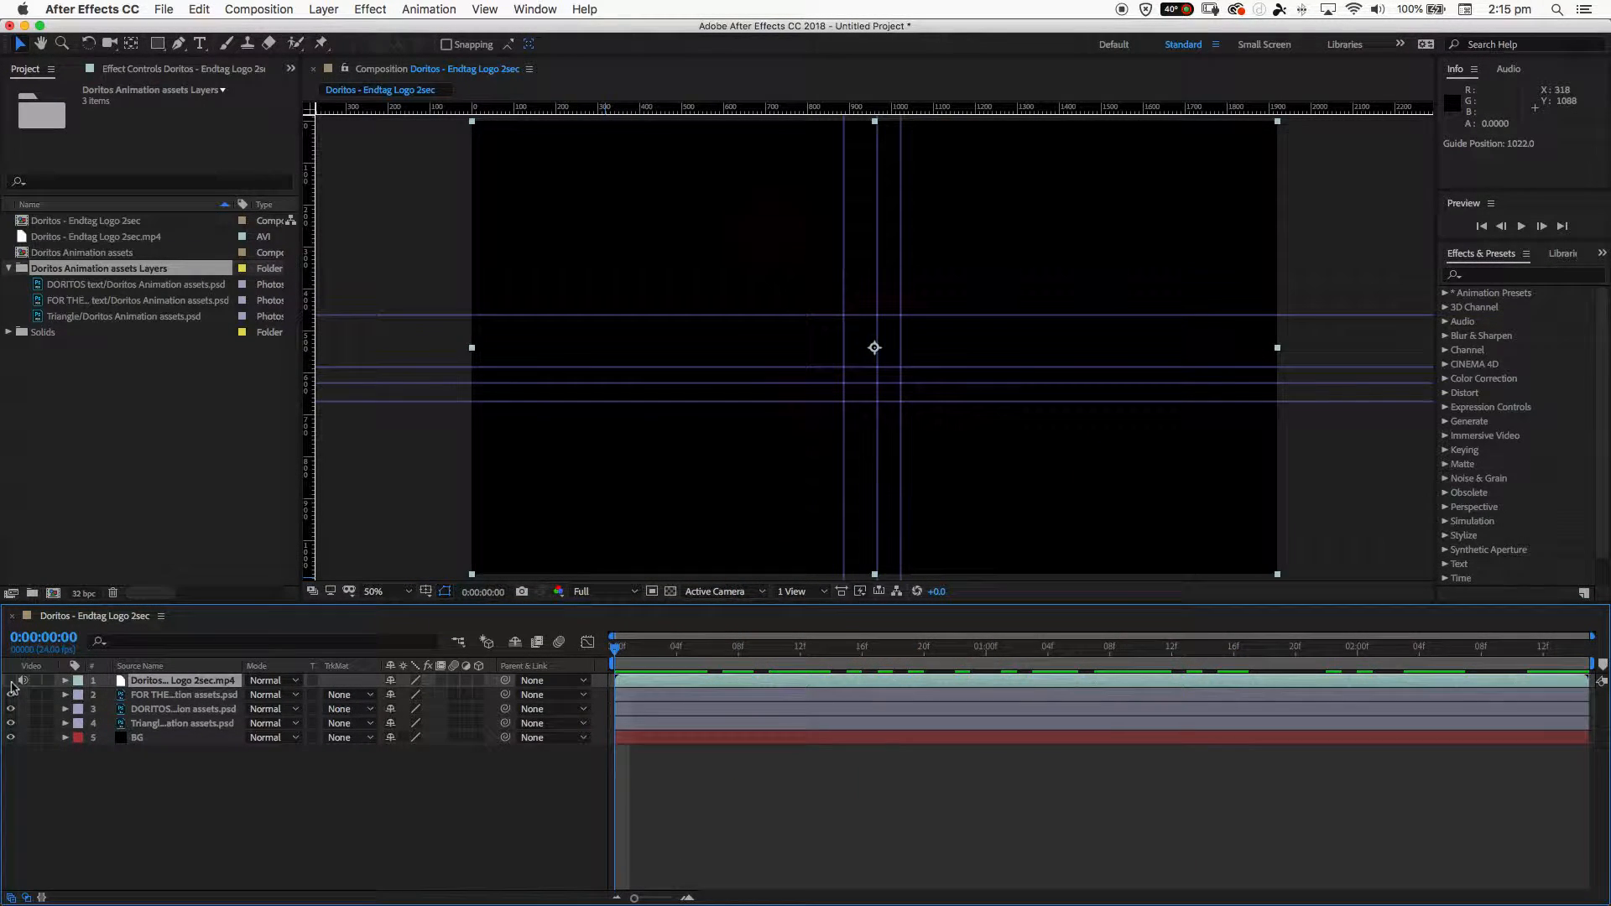
left_click(11, 682)
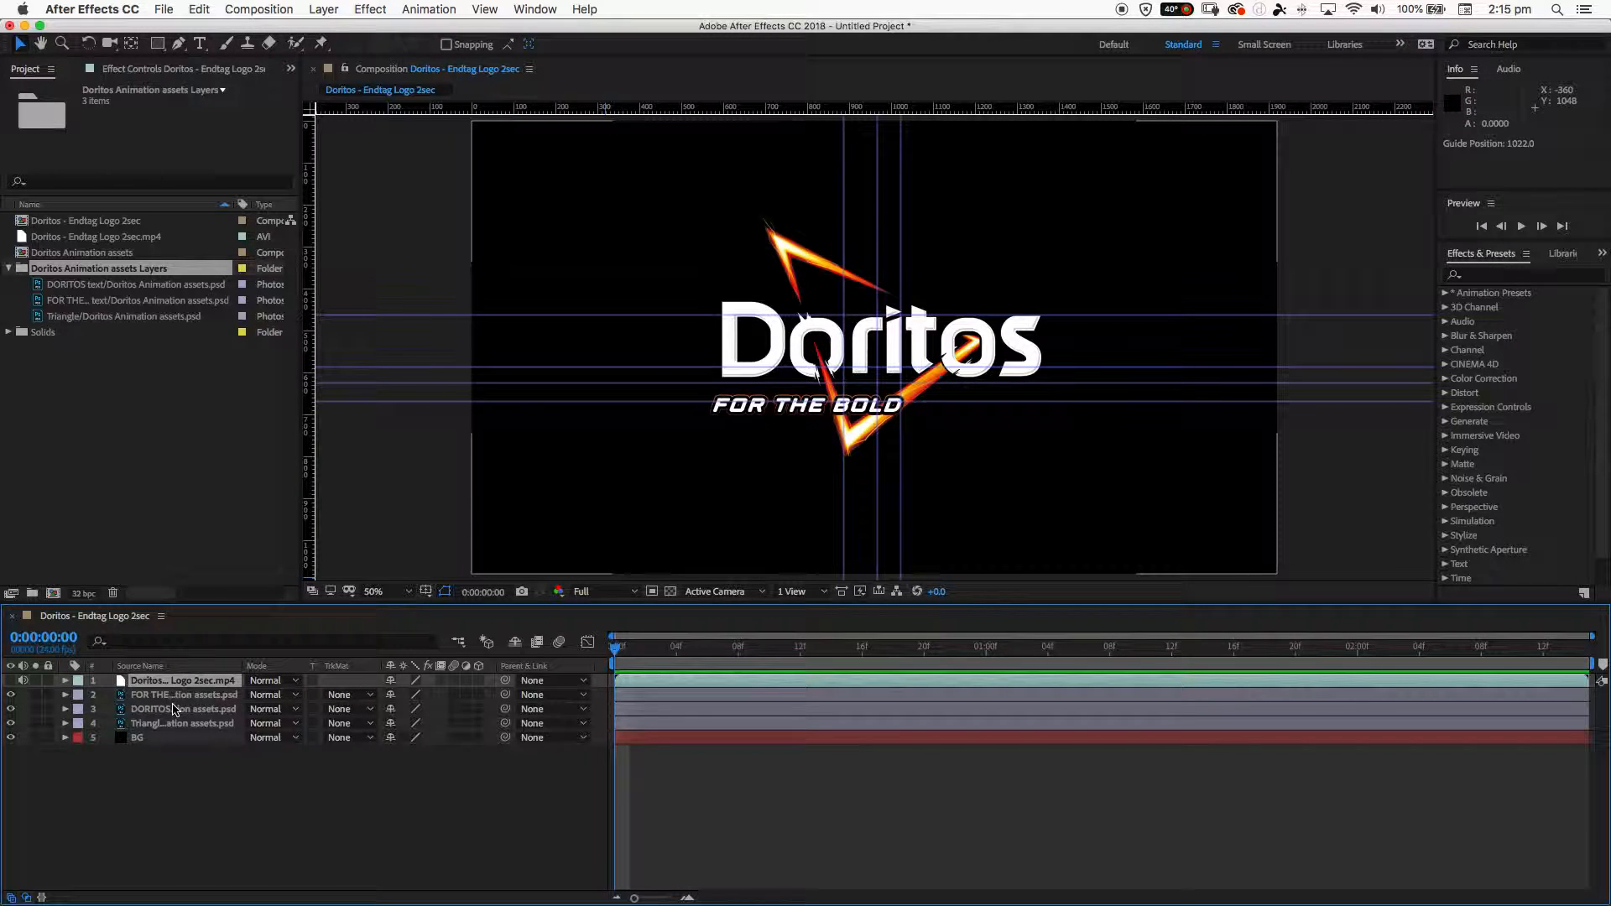
- Move the FOR THE BOLD text layer to position 953, 514 at 0:00:00:00, lining it up with the guides
left_click(165, 696)
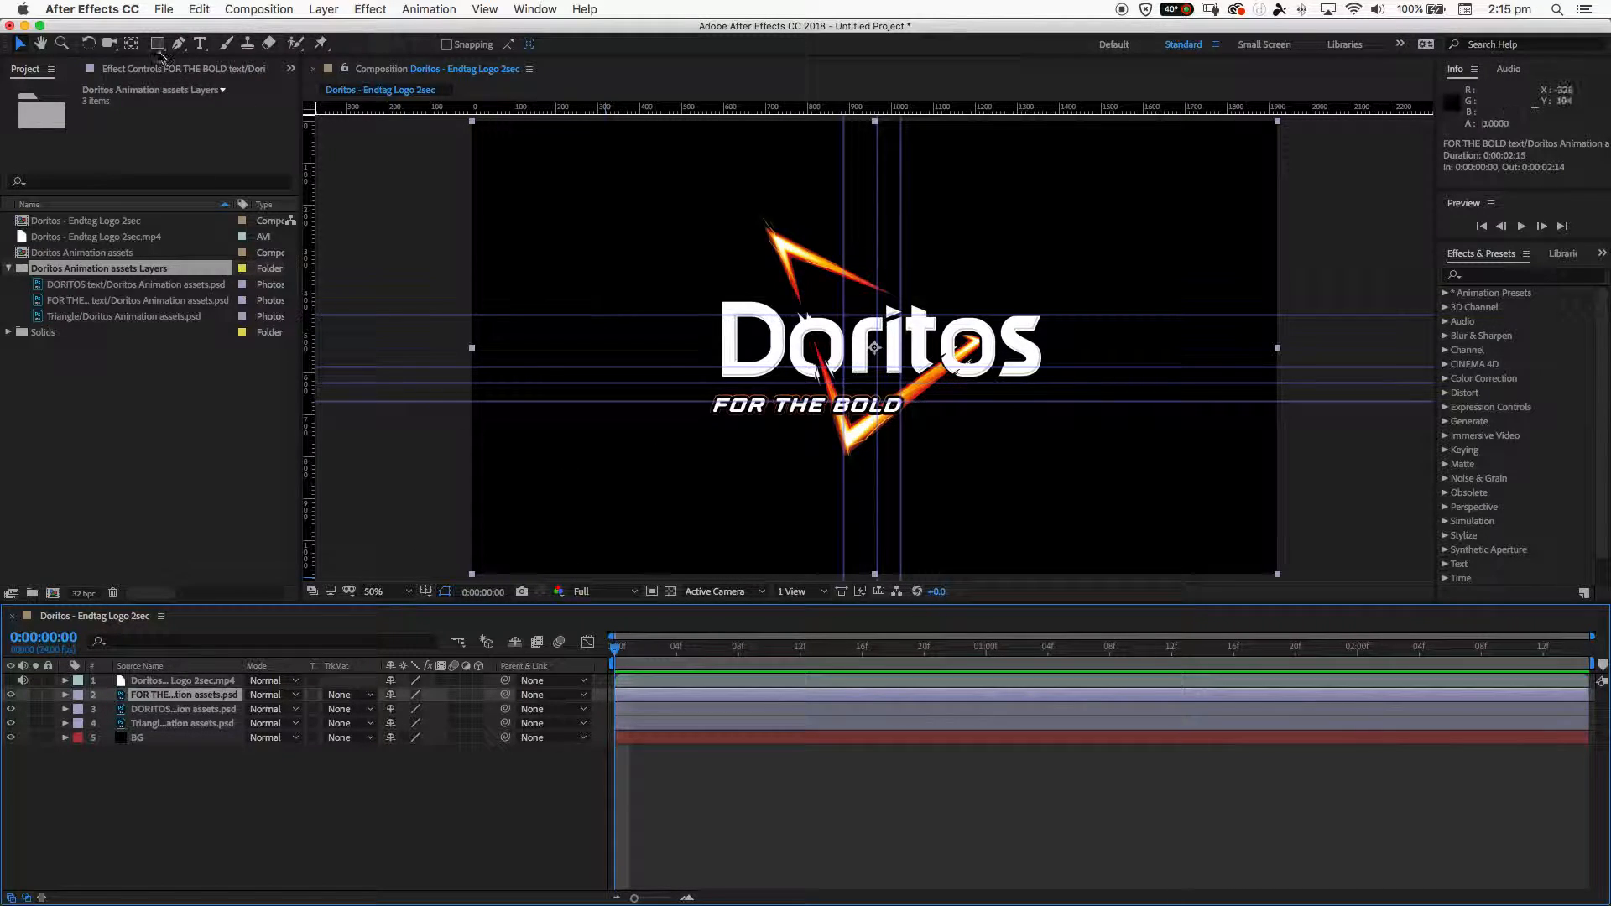
left_click(20, 48)
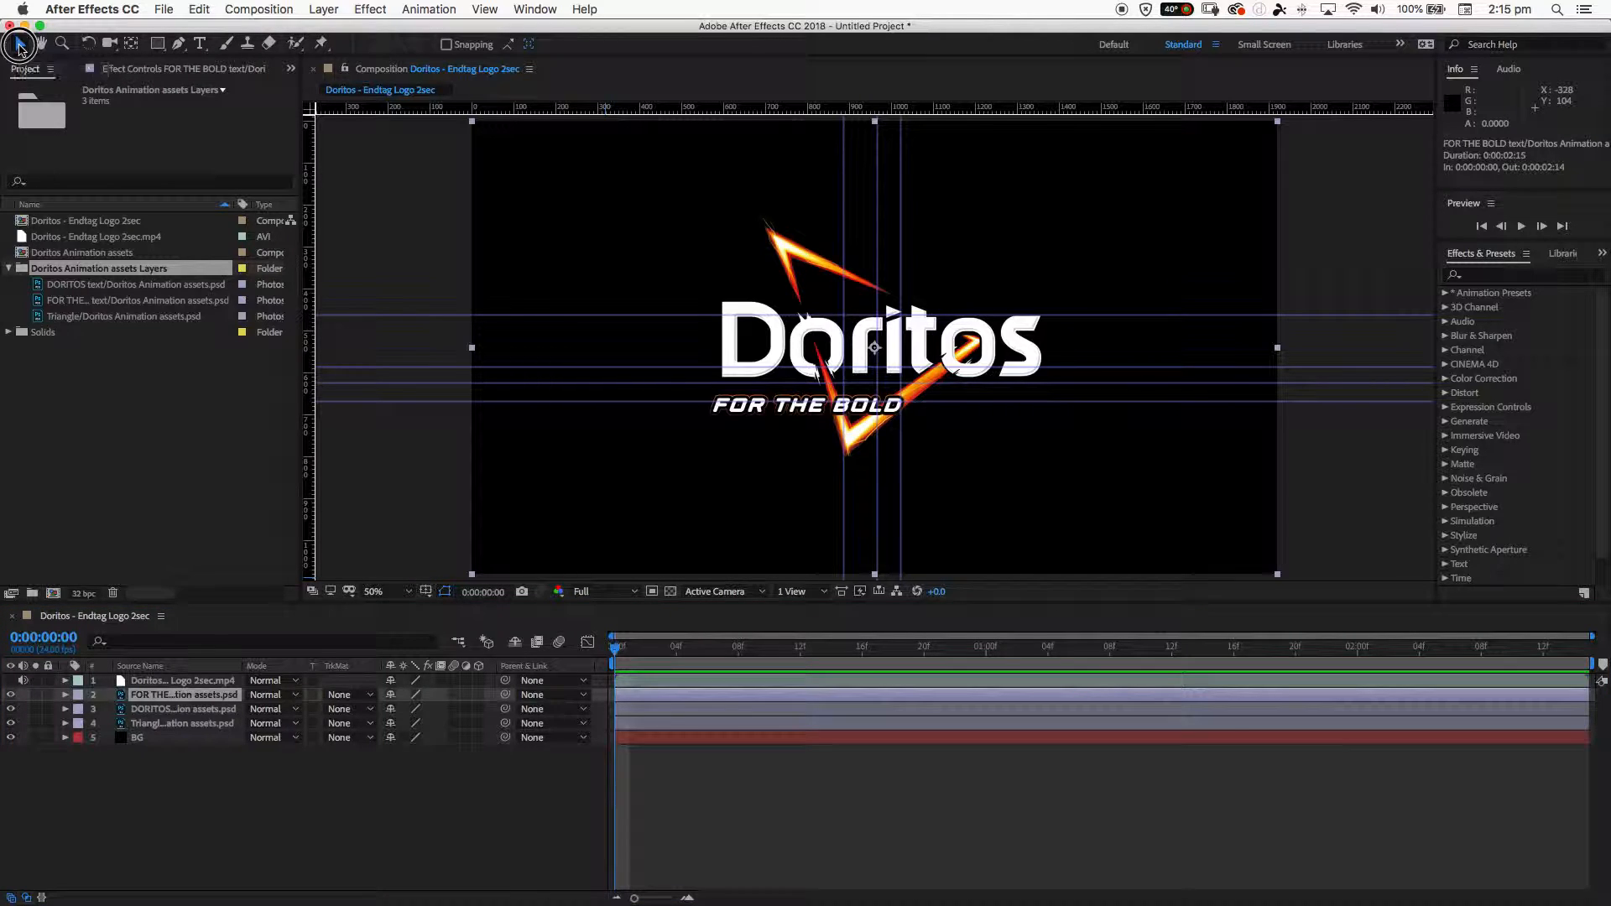
left_click_drag(813, 417, 806, 400)
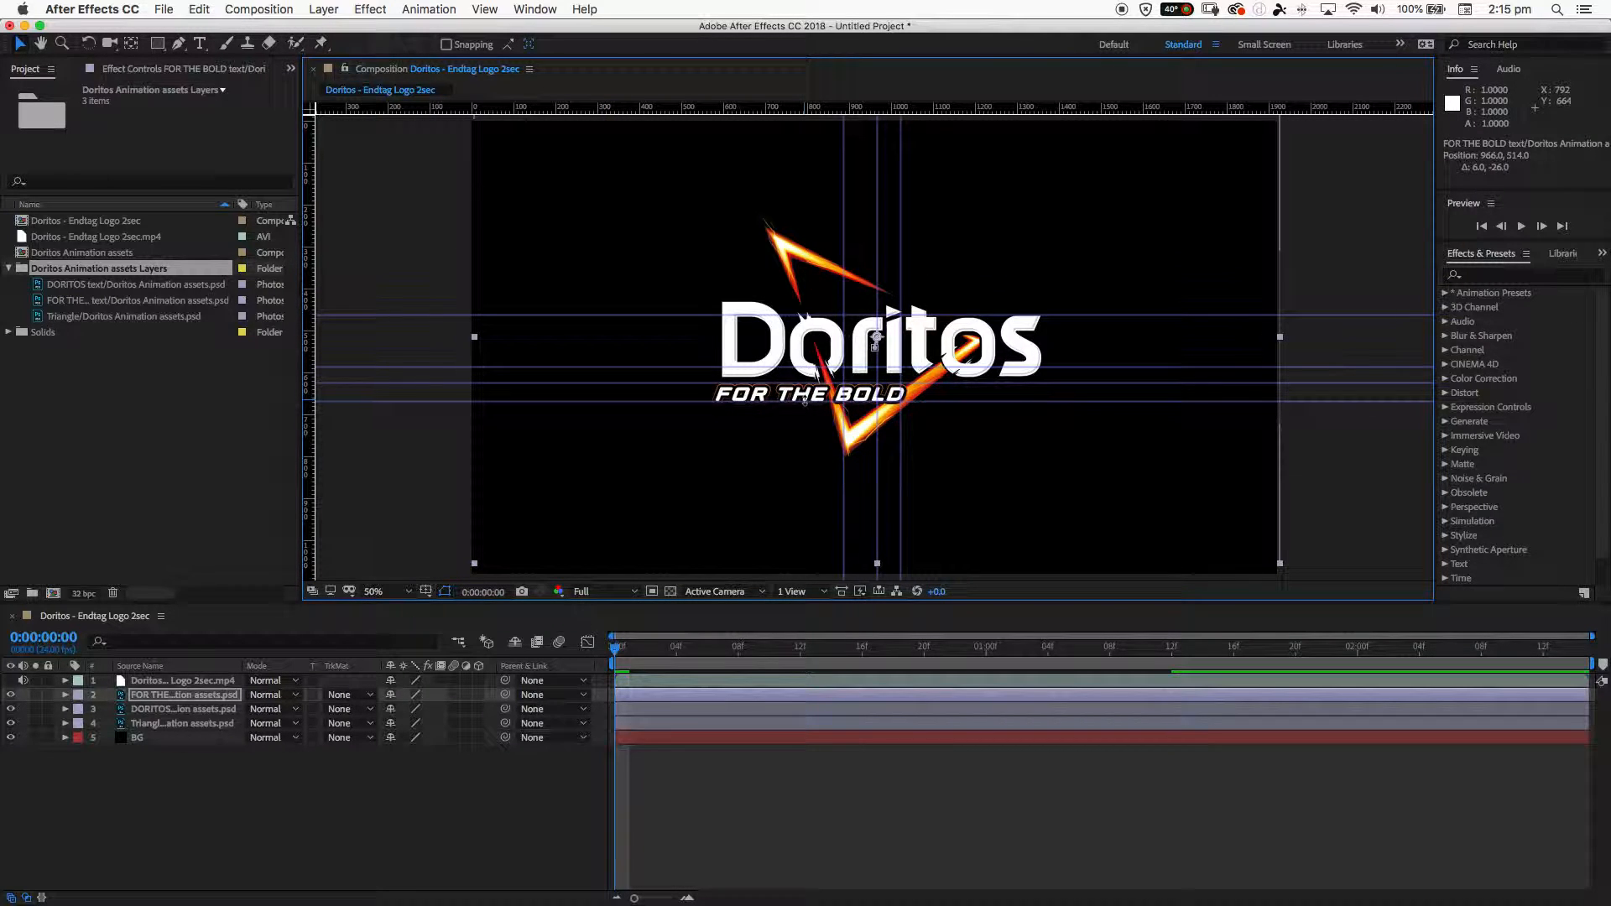
key("Left")
key("Left")
key("Left")
key("Left")
key("Left")
key("Left")
key("Left")
key("Left")
key("Left")
key("Left")
key("Left")
key("Left")
key("Left")
key("Left")
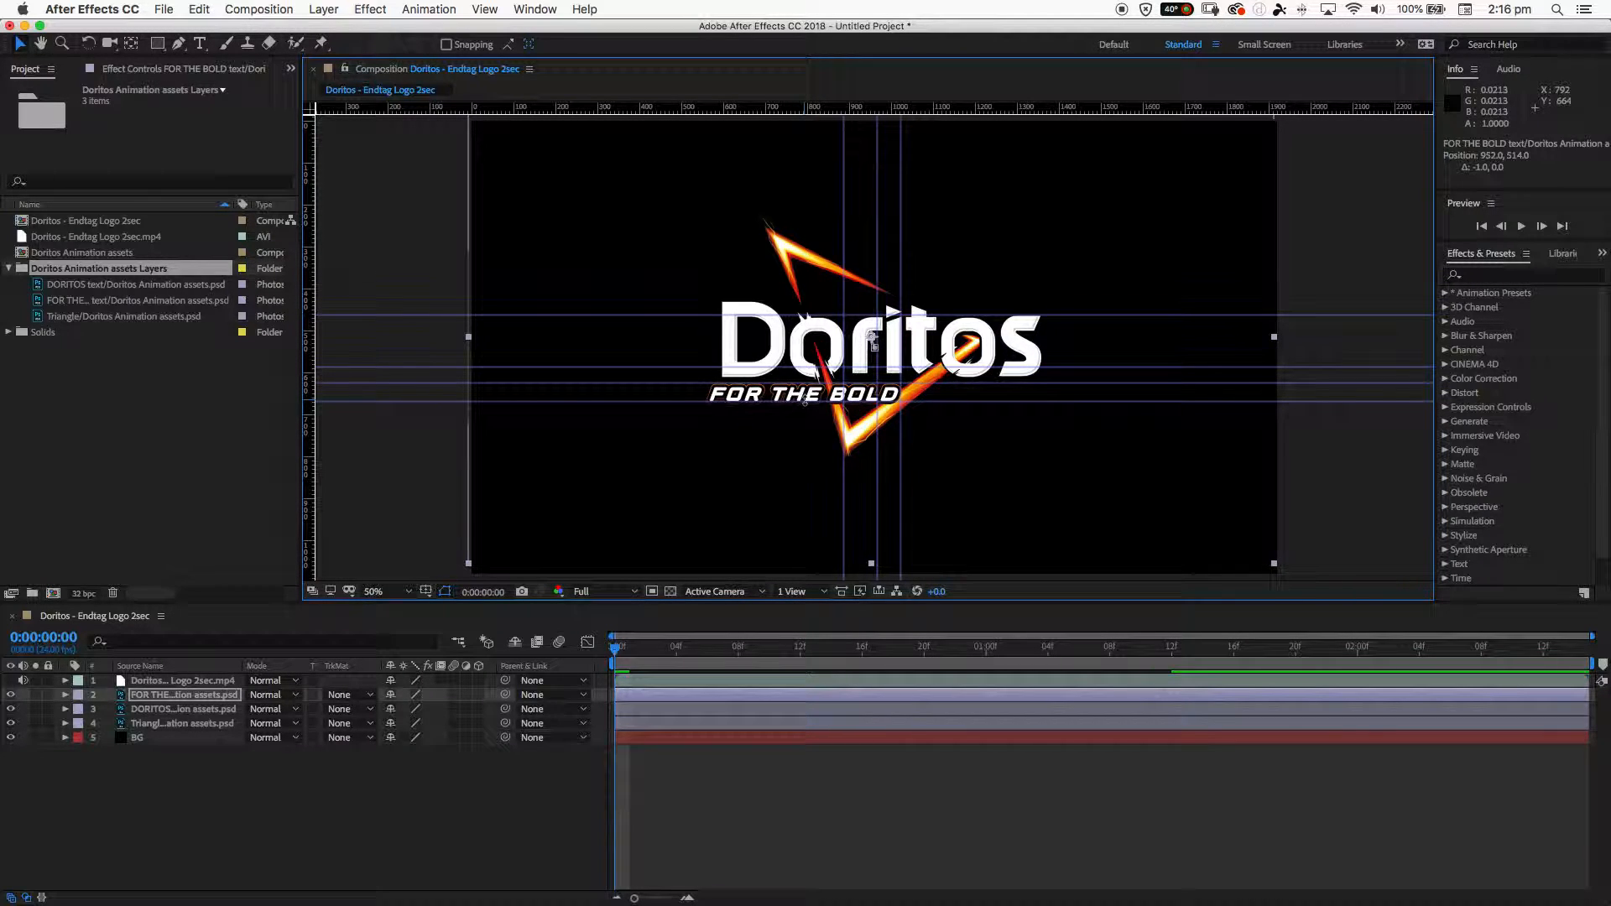
- Zoom in to 200% and fine-tune the FOR THE BOLD layer's position against the guides to 951, 513
key("period")
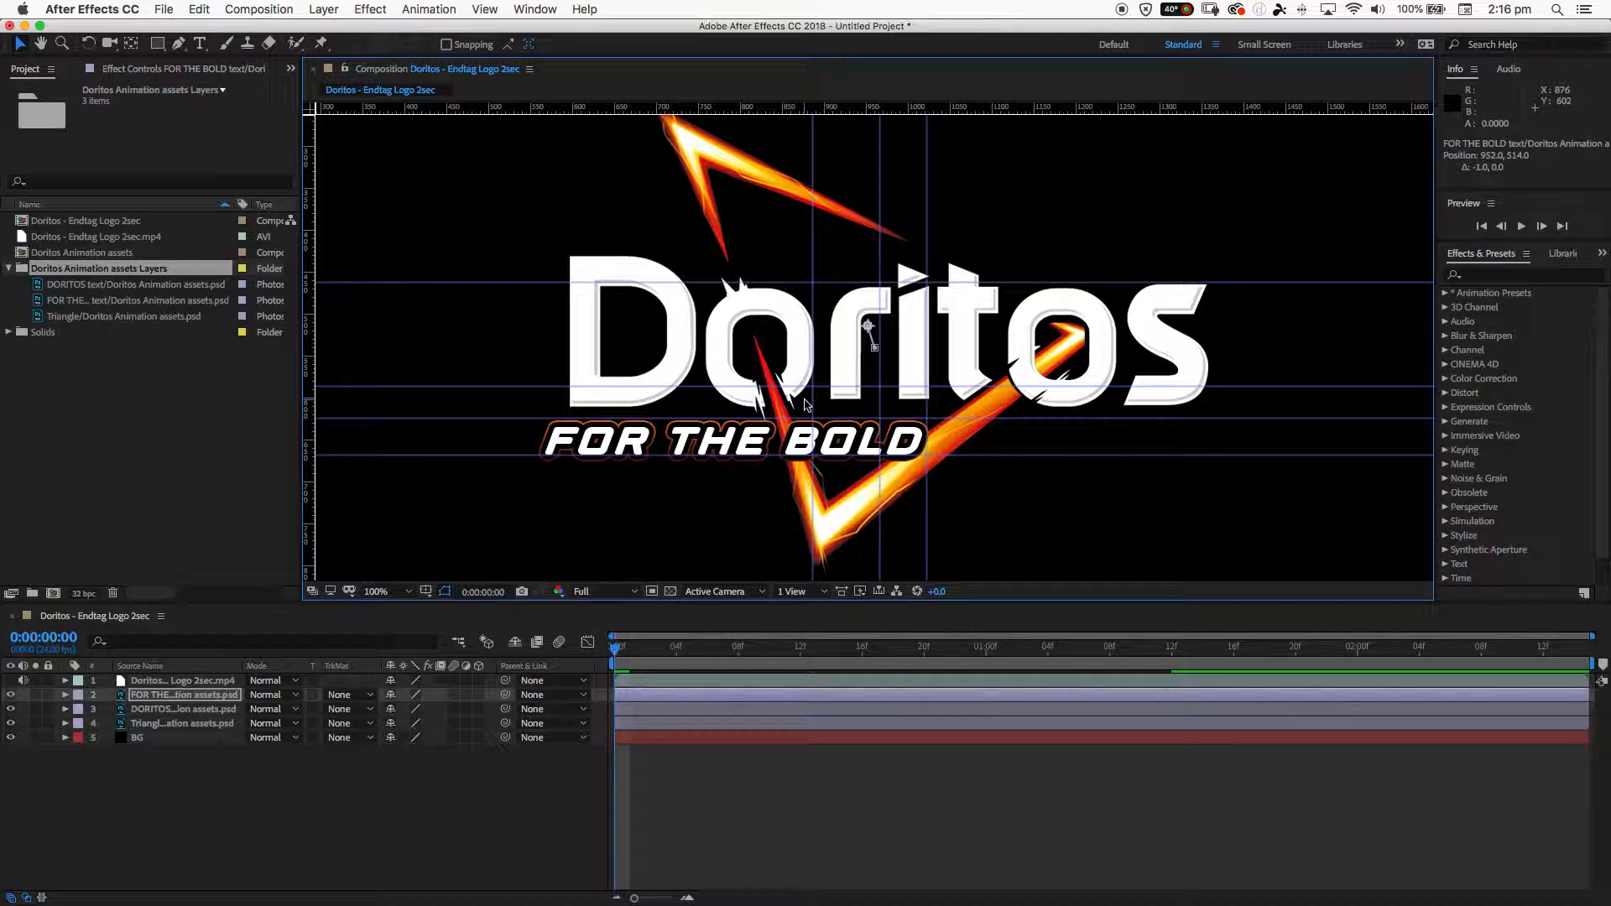
key("period")
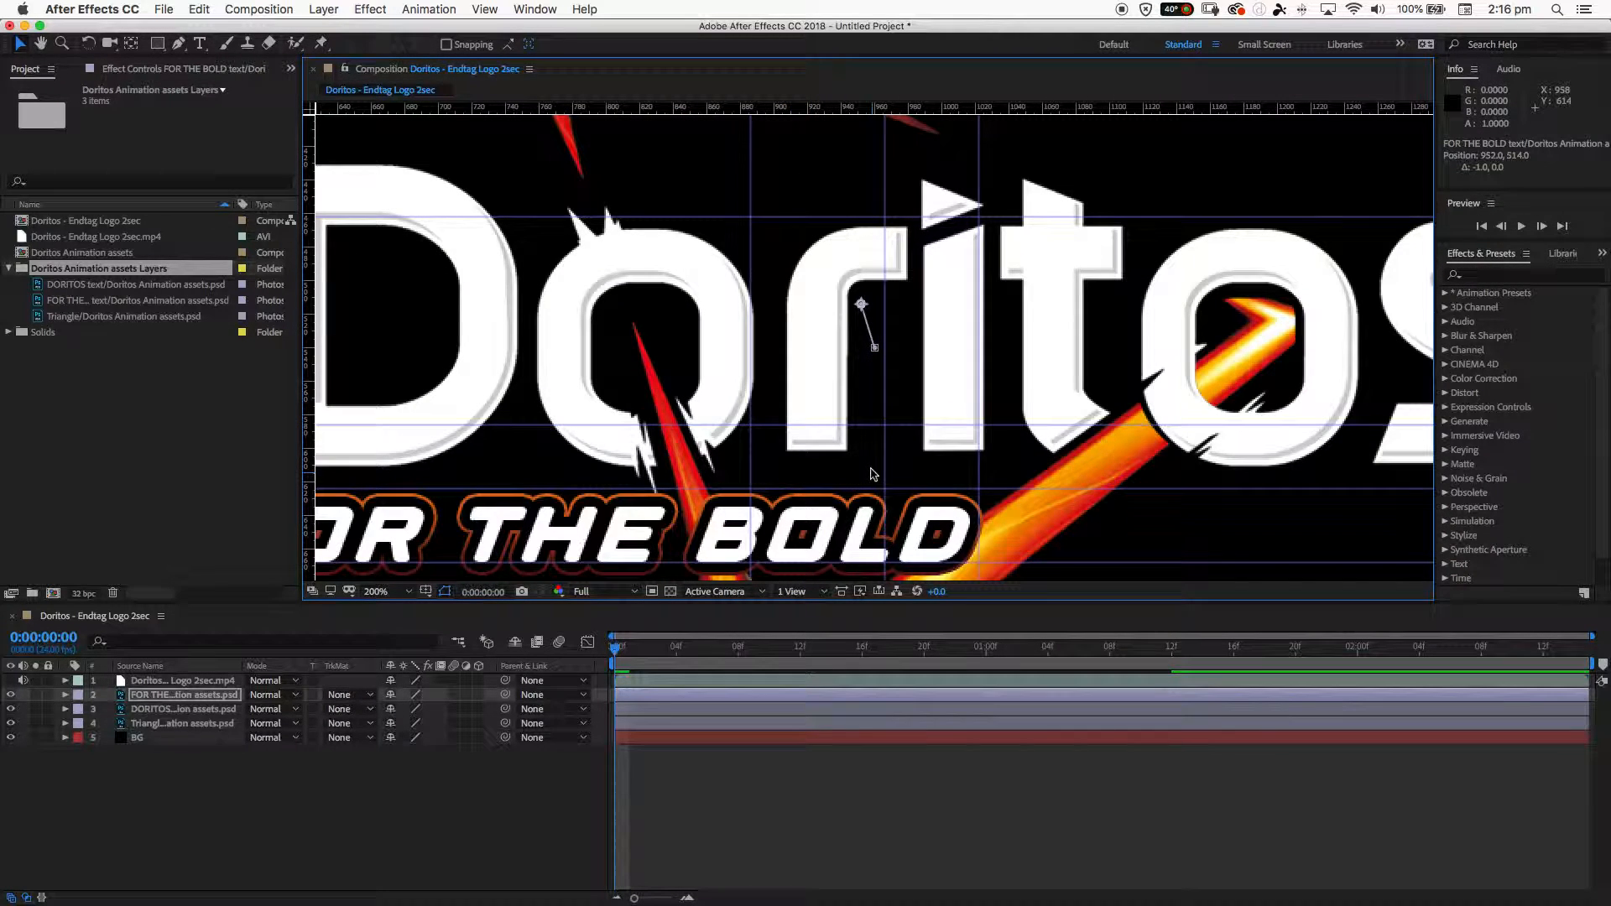
left_click_drag(870, 485, 849, 376)
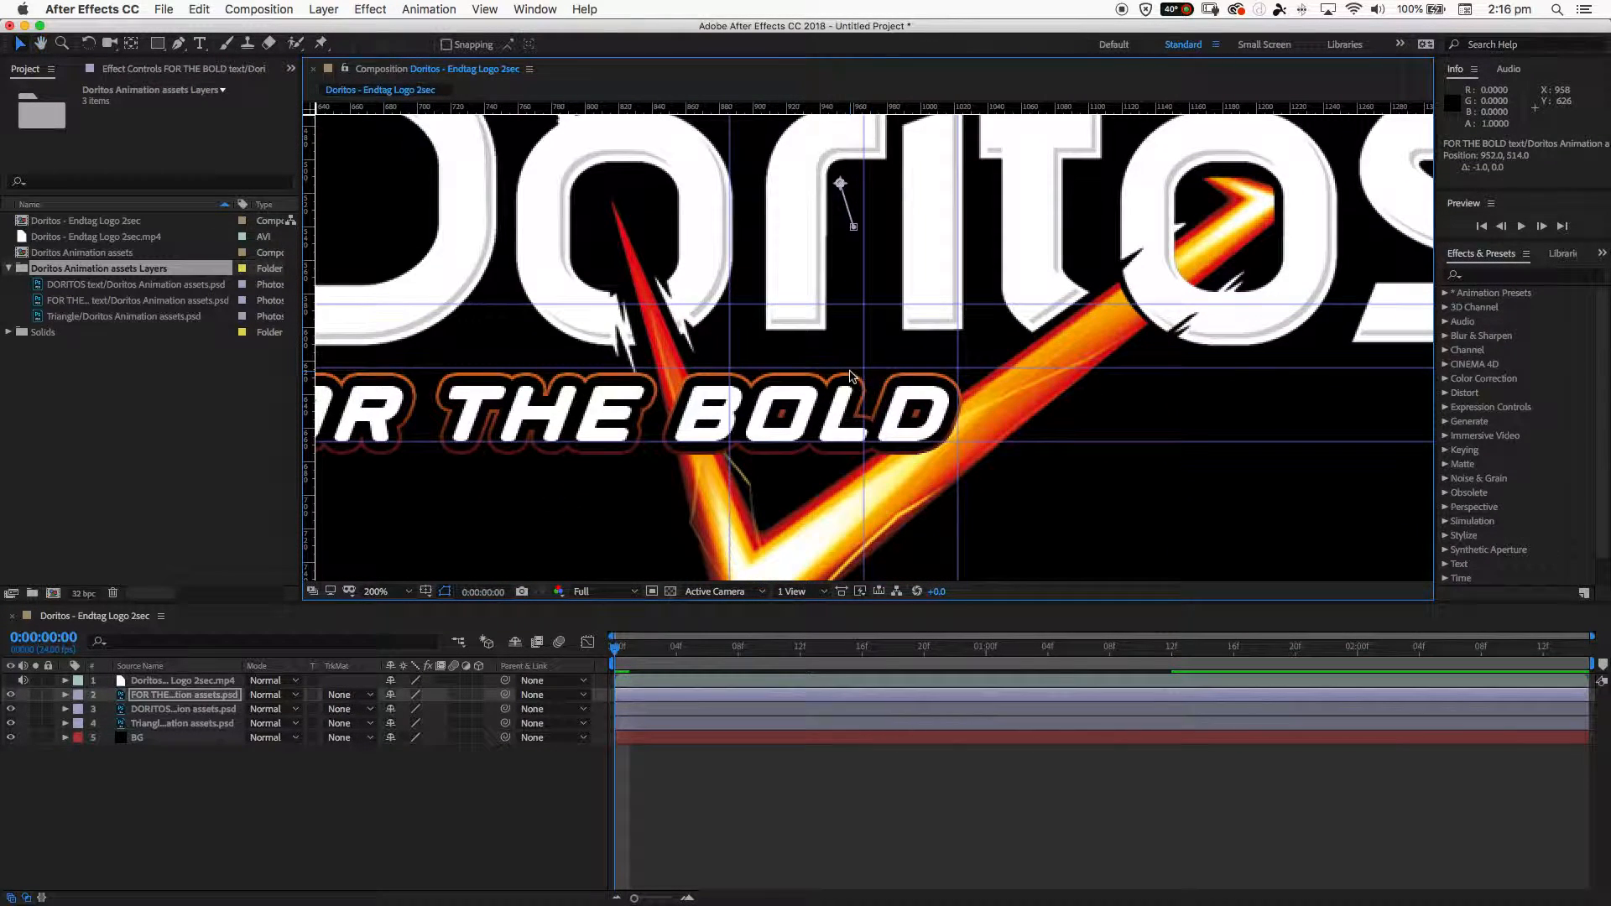
key("Up")
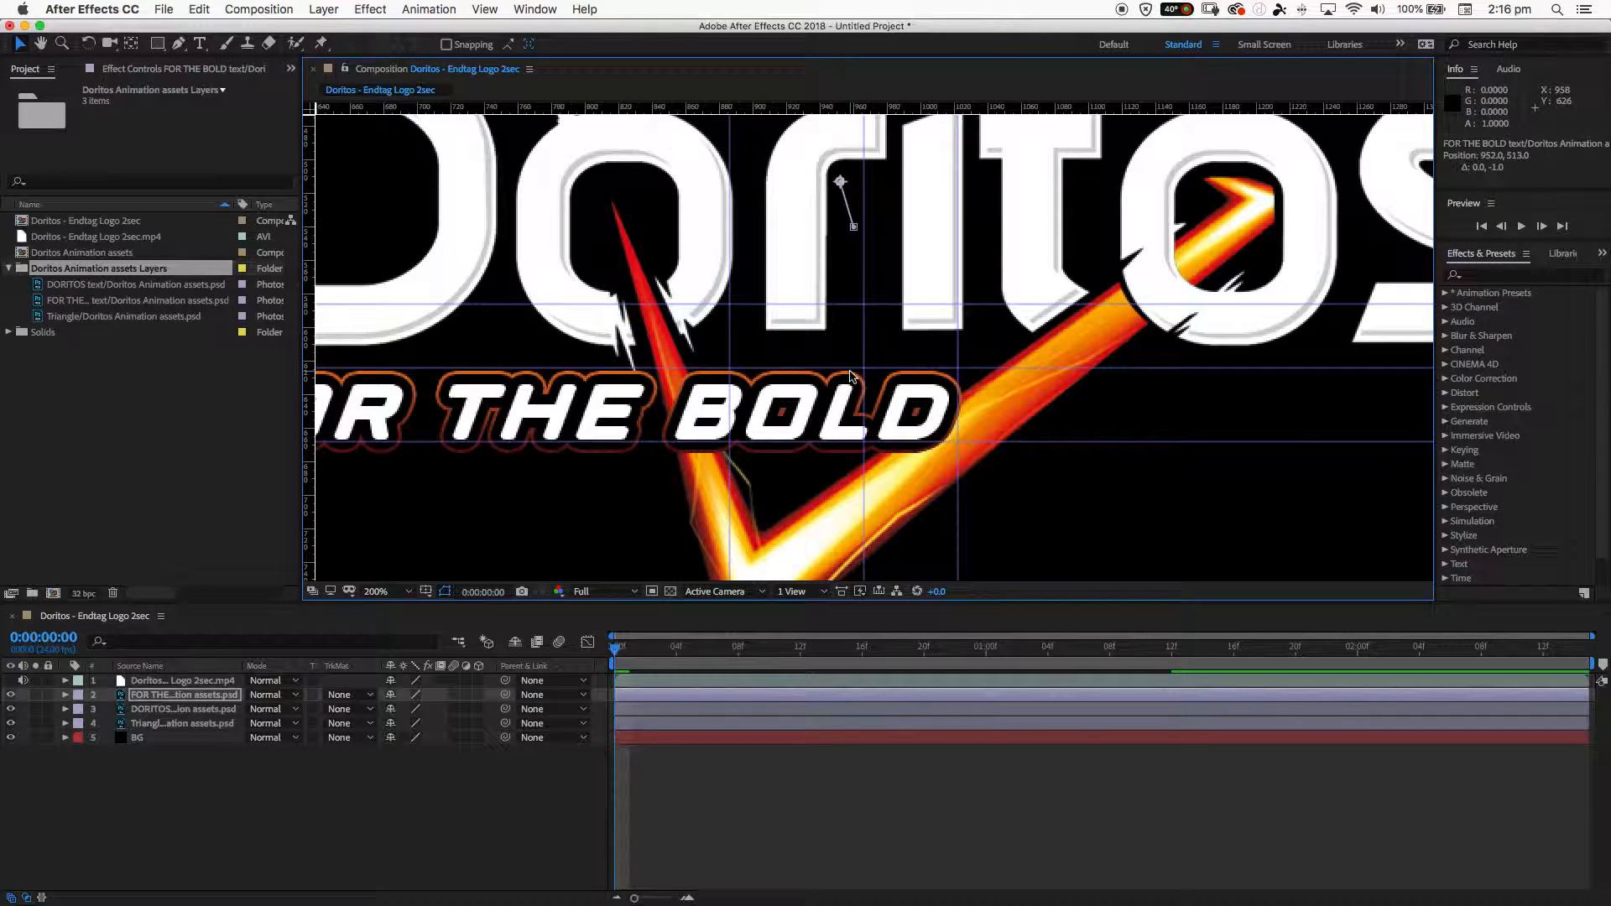
key("Left")
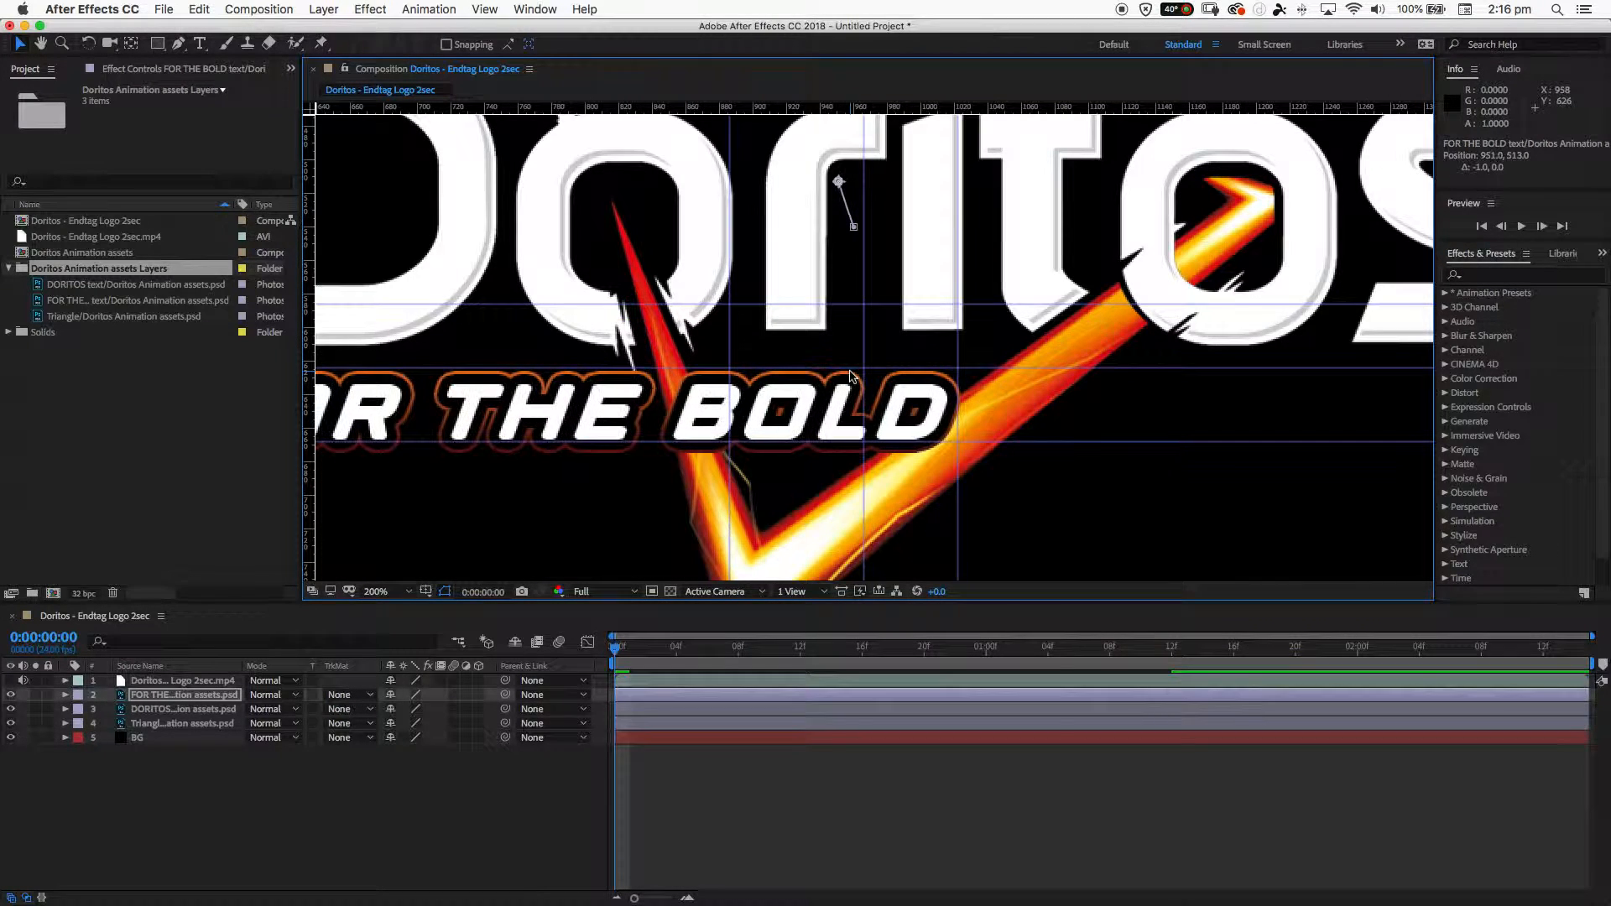
- Nudge the FOR THE BOLD layer to position 950.5, 512.5 and reveal its transform properties
key("Up")
key("Left")
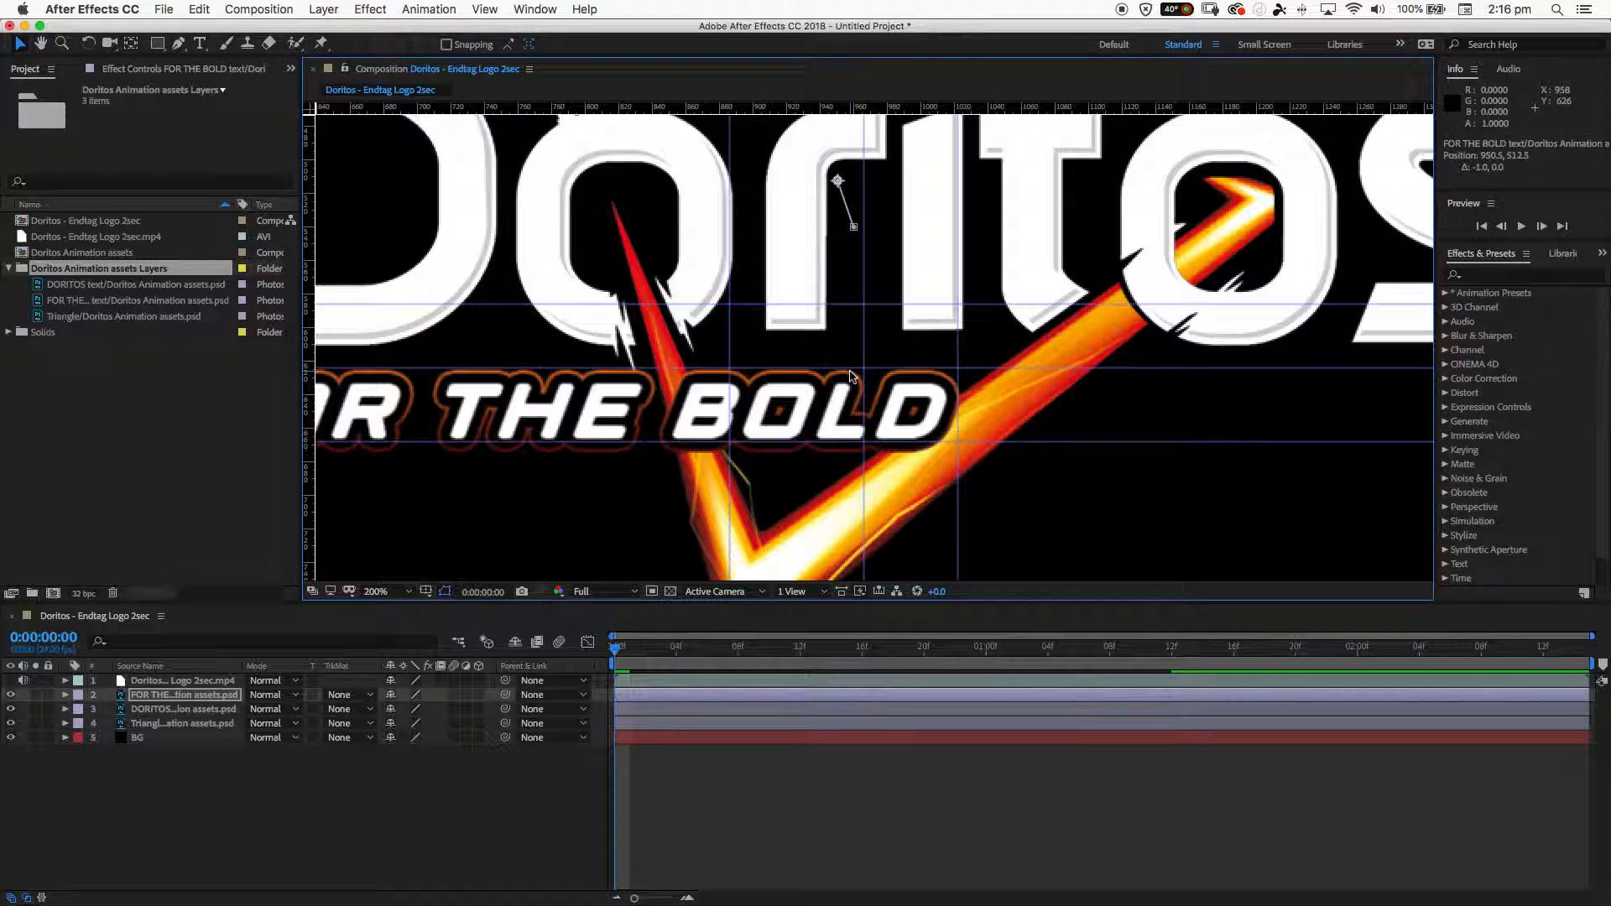
left_click(67, 697)
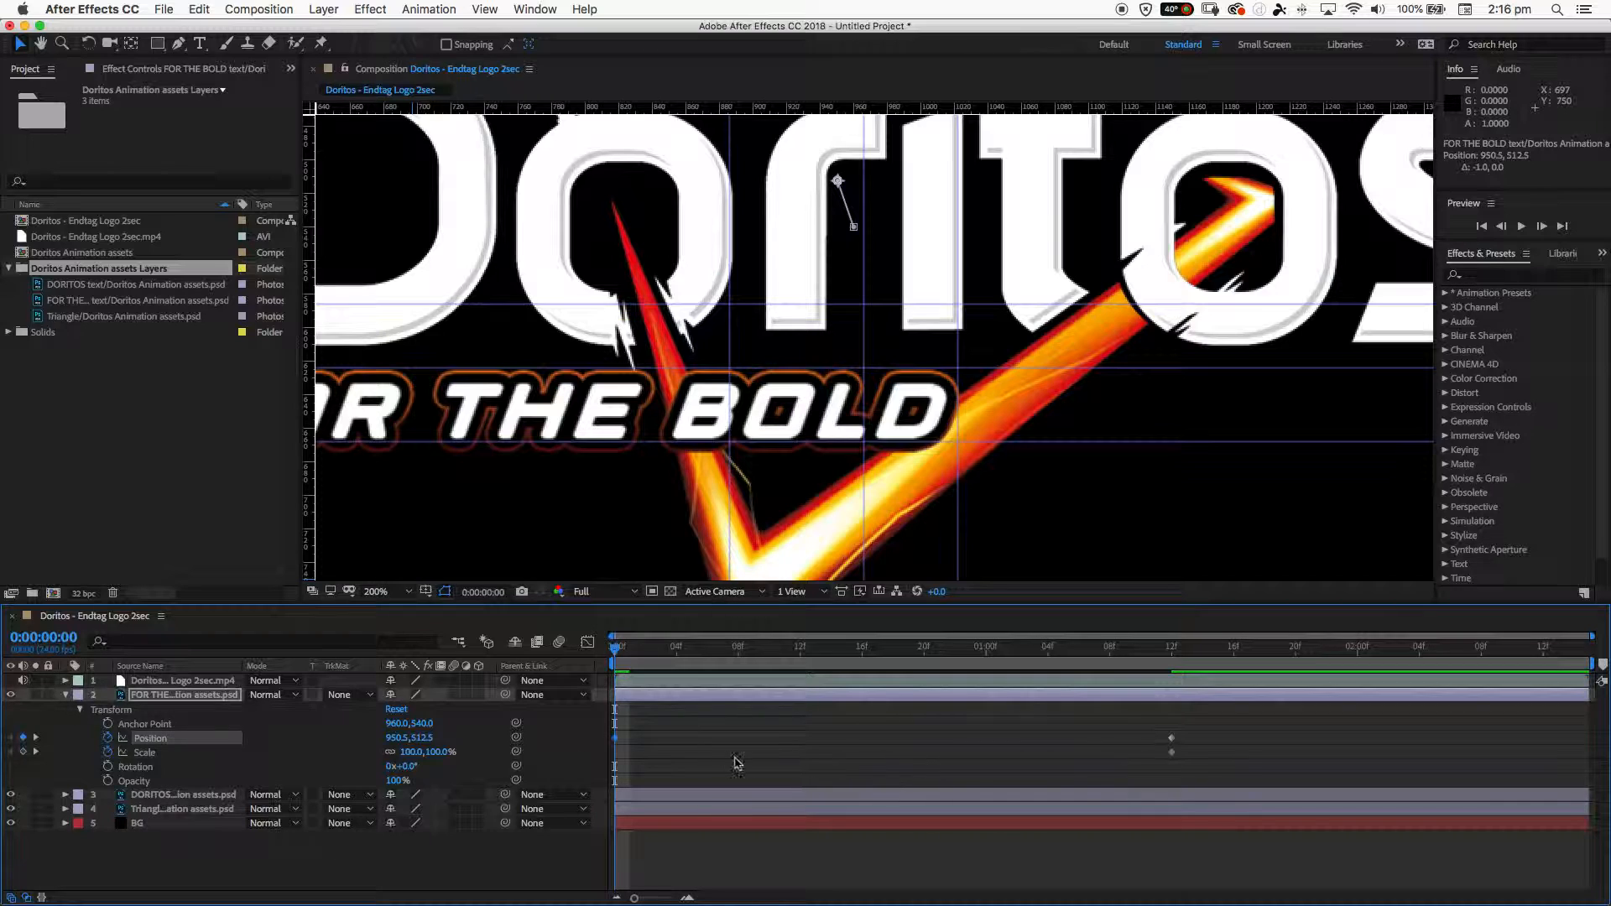
mouse_move(616, 743)
- Scale the FOR THE BOLD layer down to 89% at 0:00:00:00 and reposition it against the guides at 957.5, 524.5
left_click(162, 754)
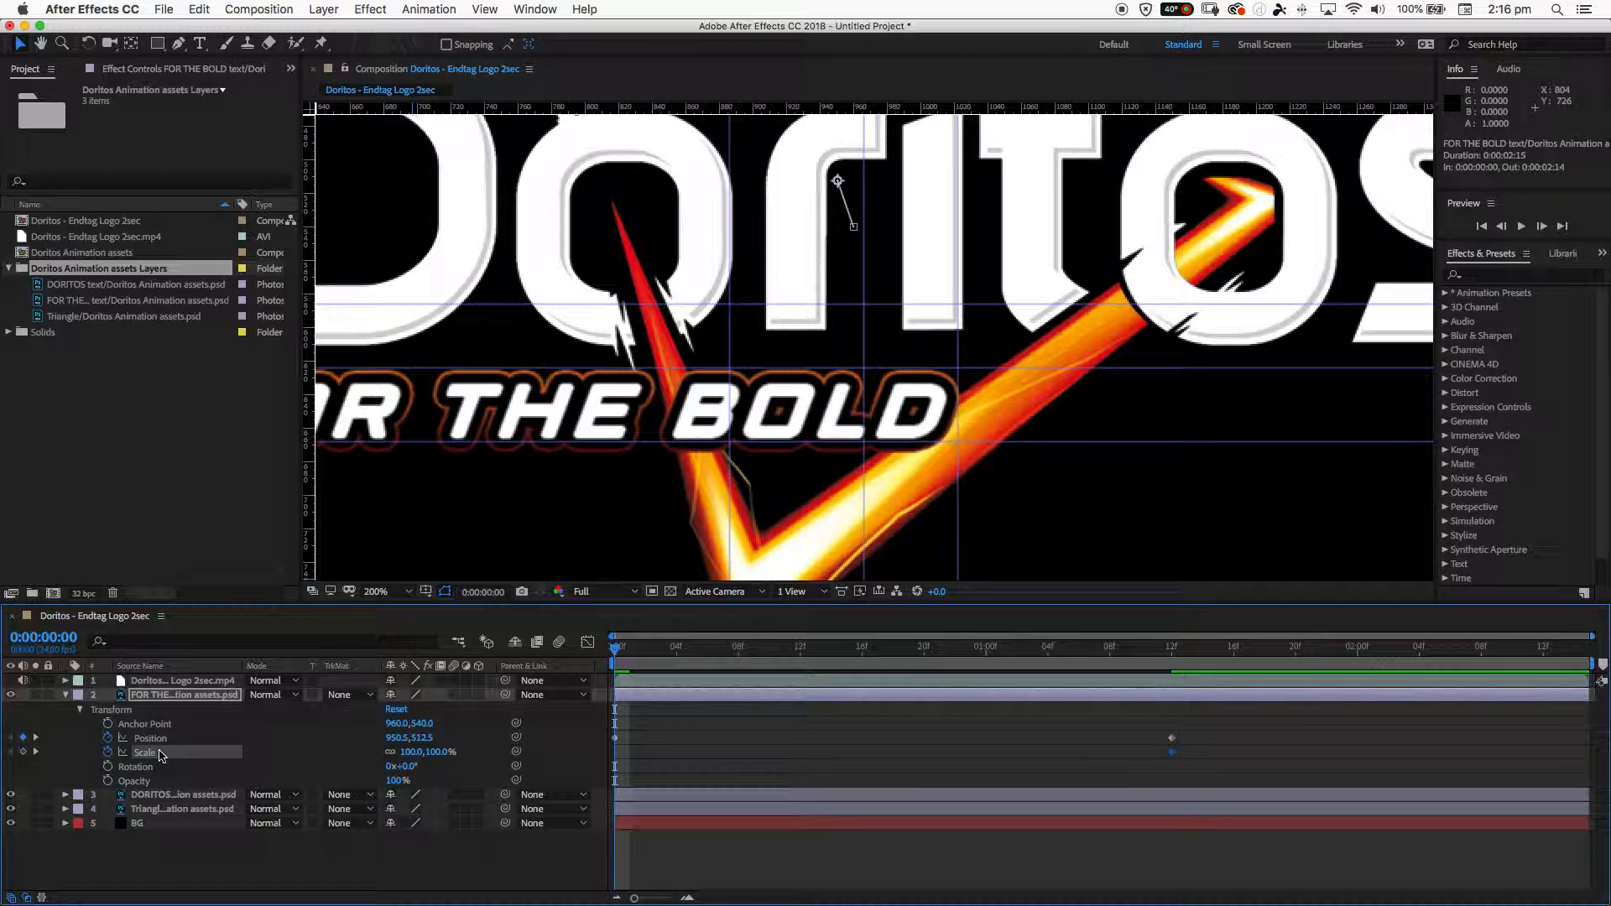
left_click(411, 752)
left_click(360, 746)
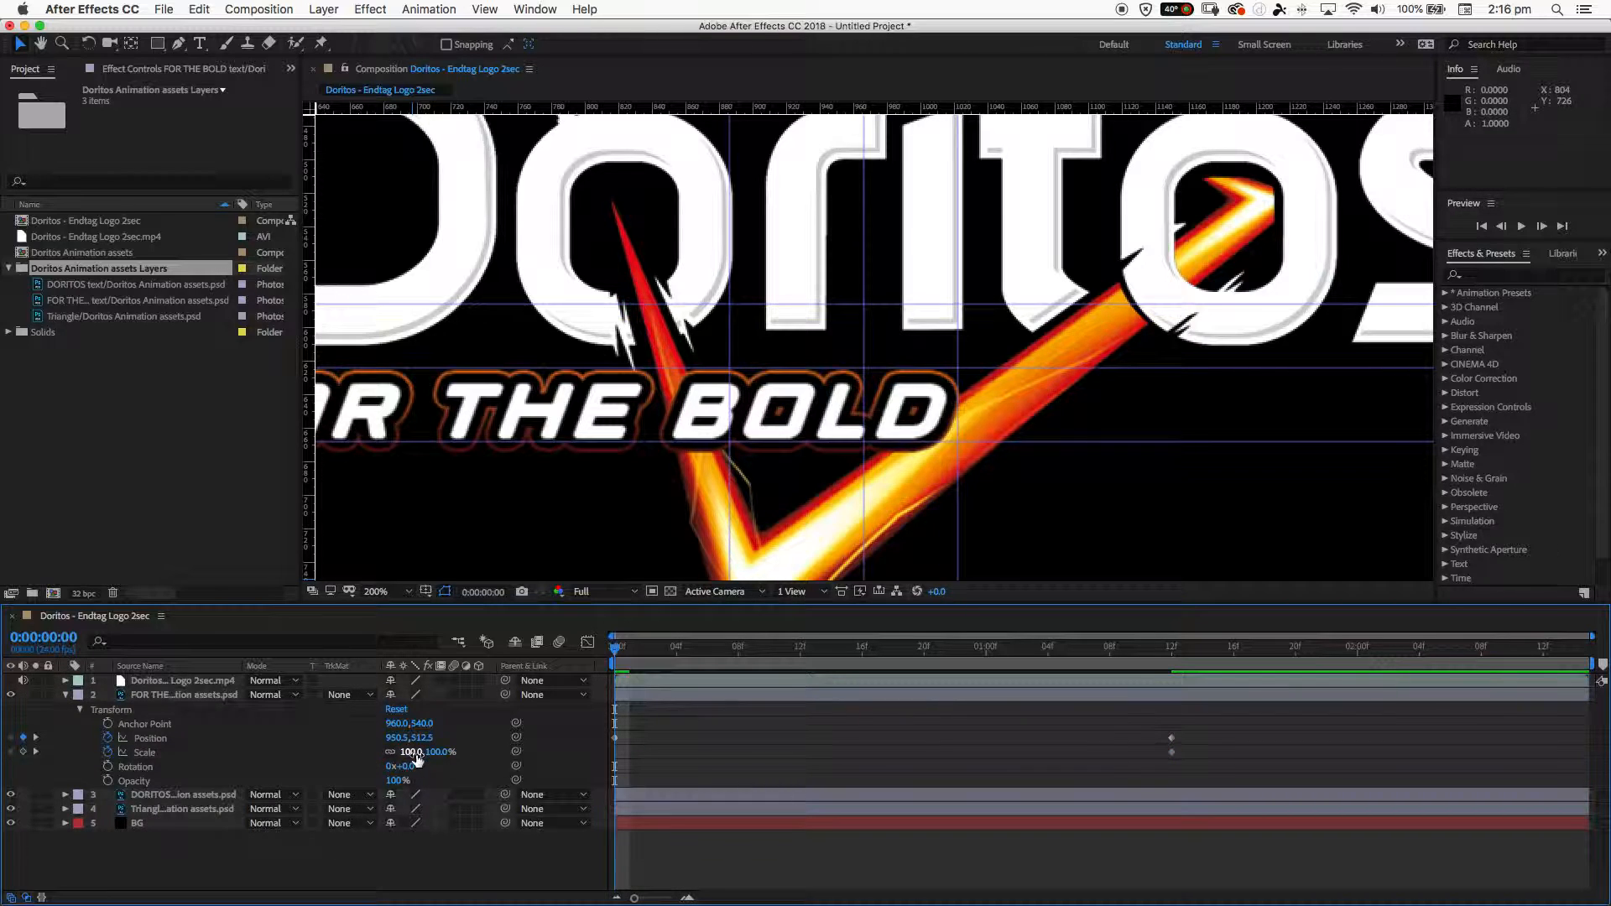
left_click_drag(411, 757, 411, 759)
left_click_drag(410, 759, 410, 759)
left_click_drag(763, 412, 766, 422)
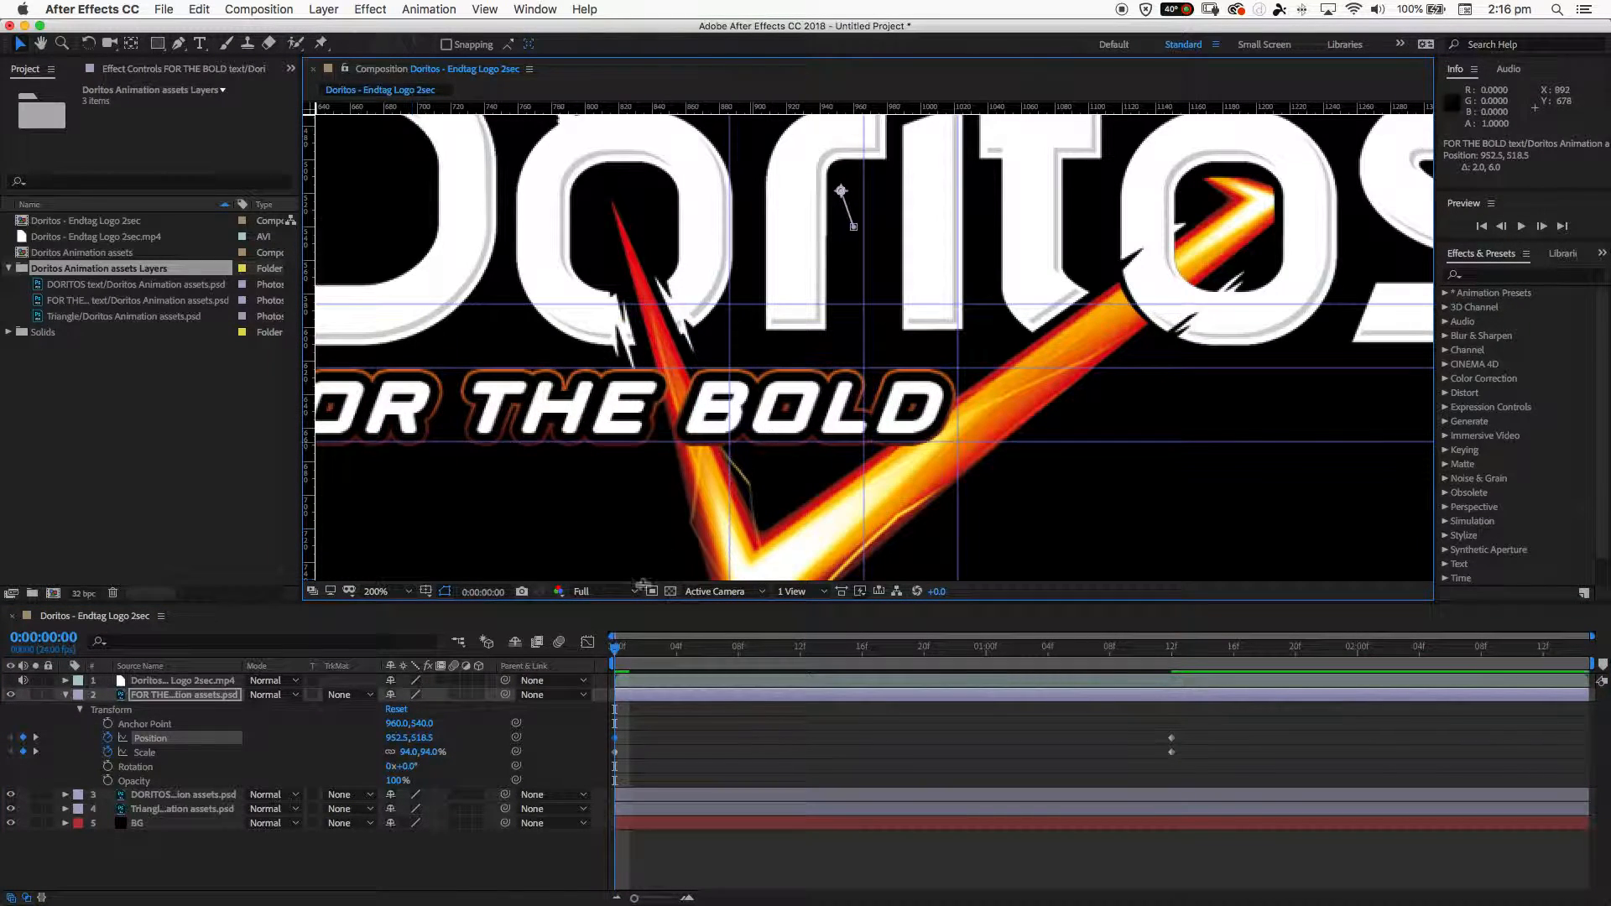
left_click_drag(414, 759, 410, 760)
left_click_drag(804, 399, 812, 409)
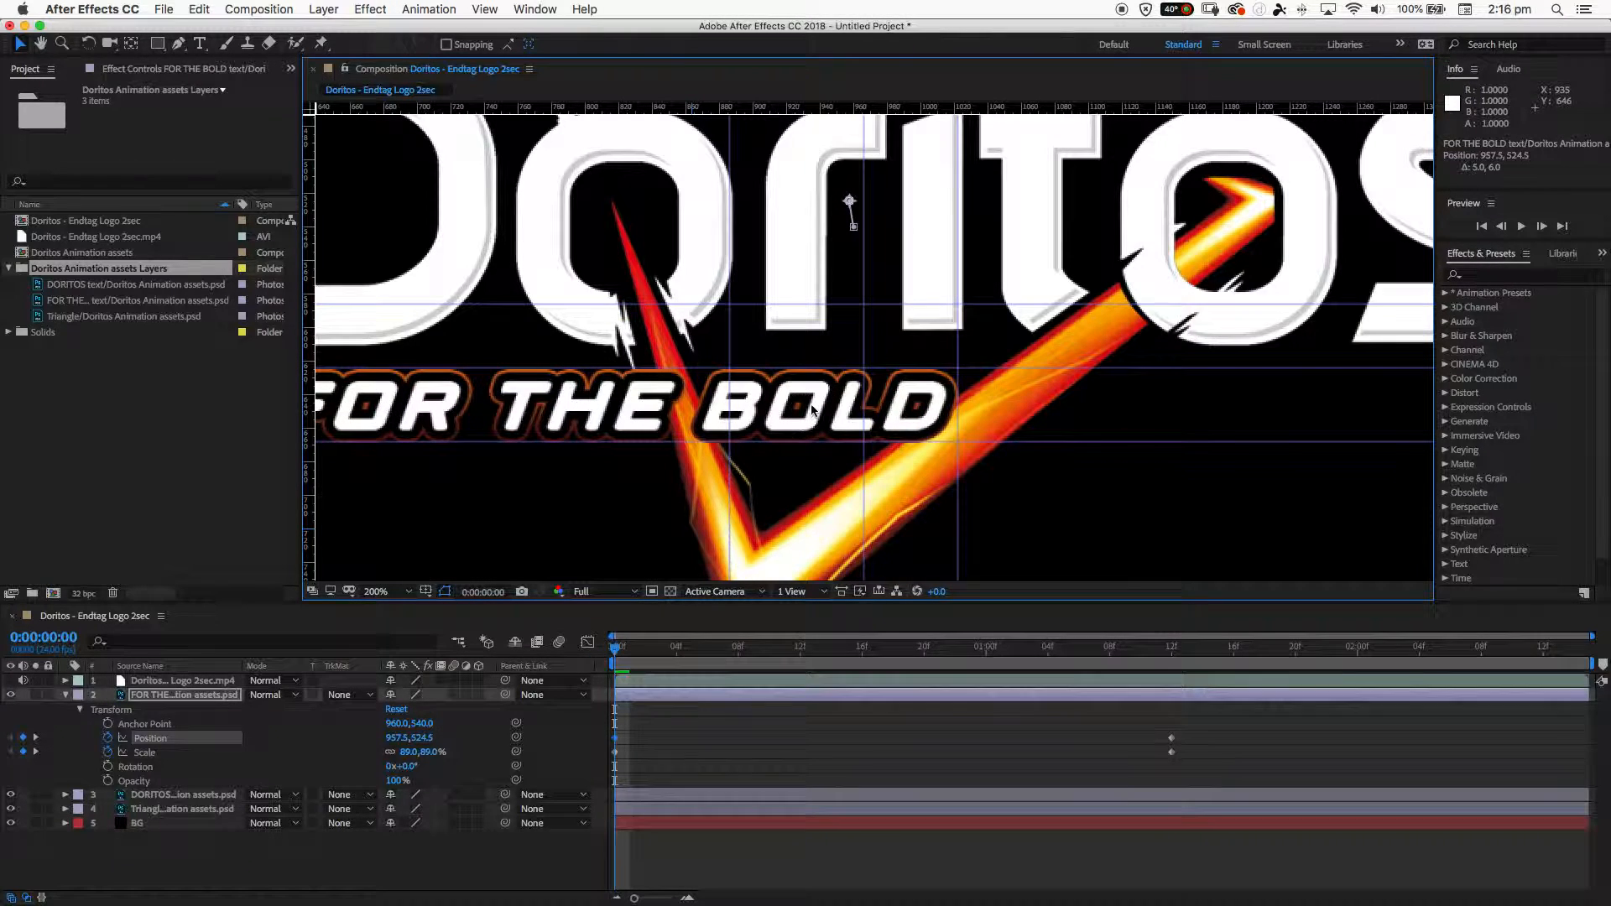
left_click(412, 759)
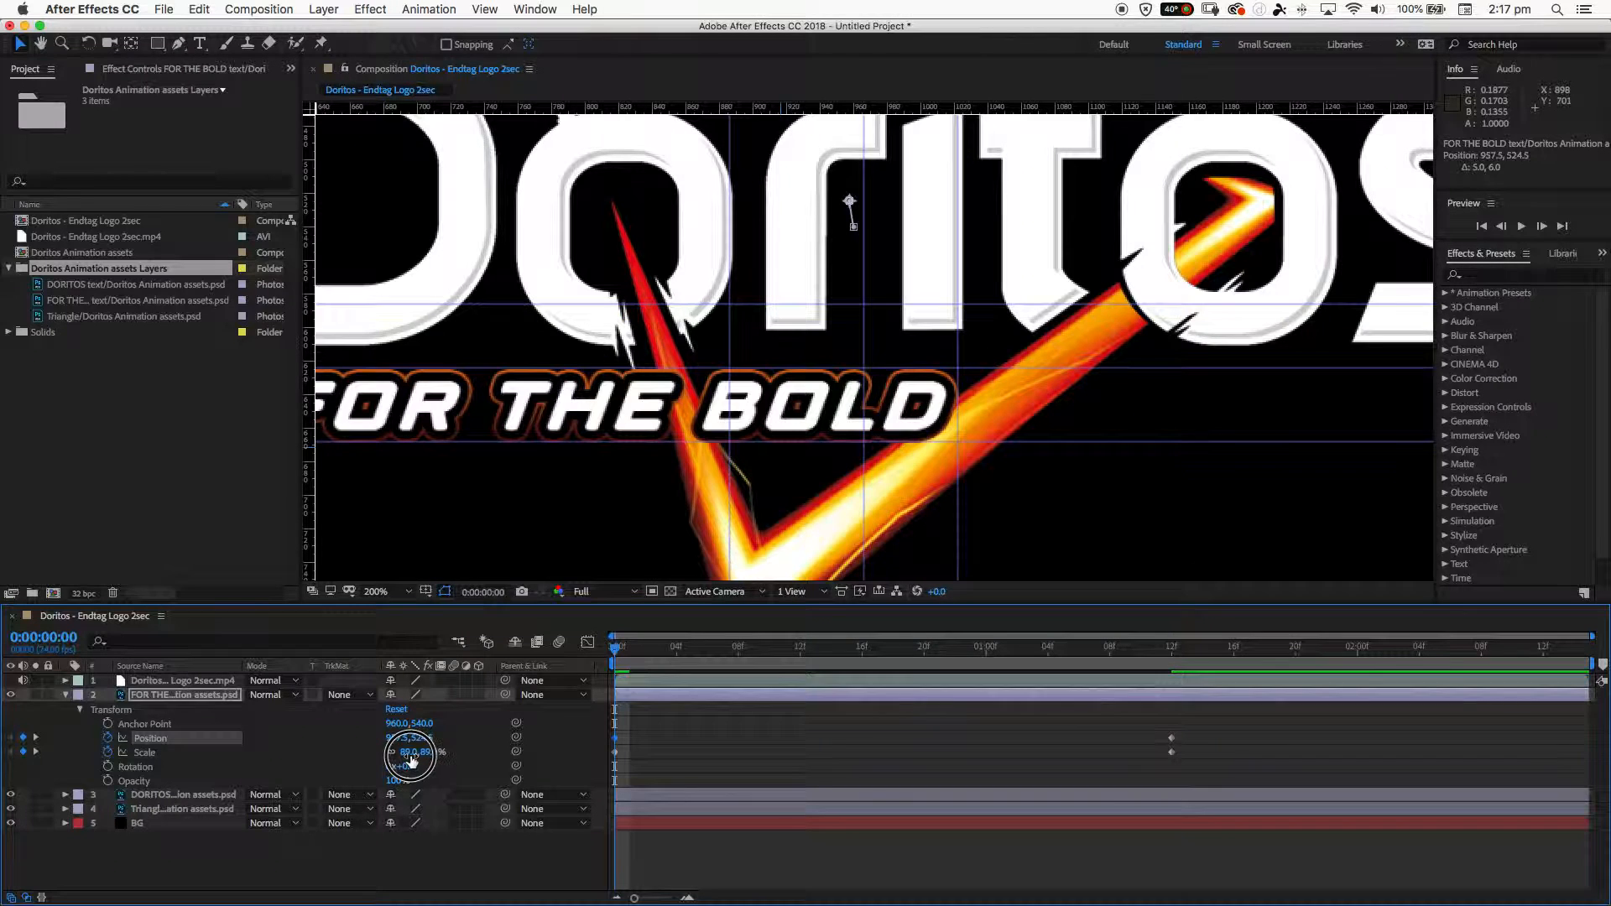
left_click(411, 753)
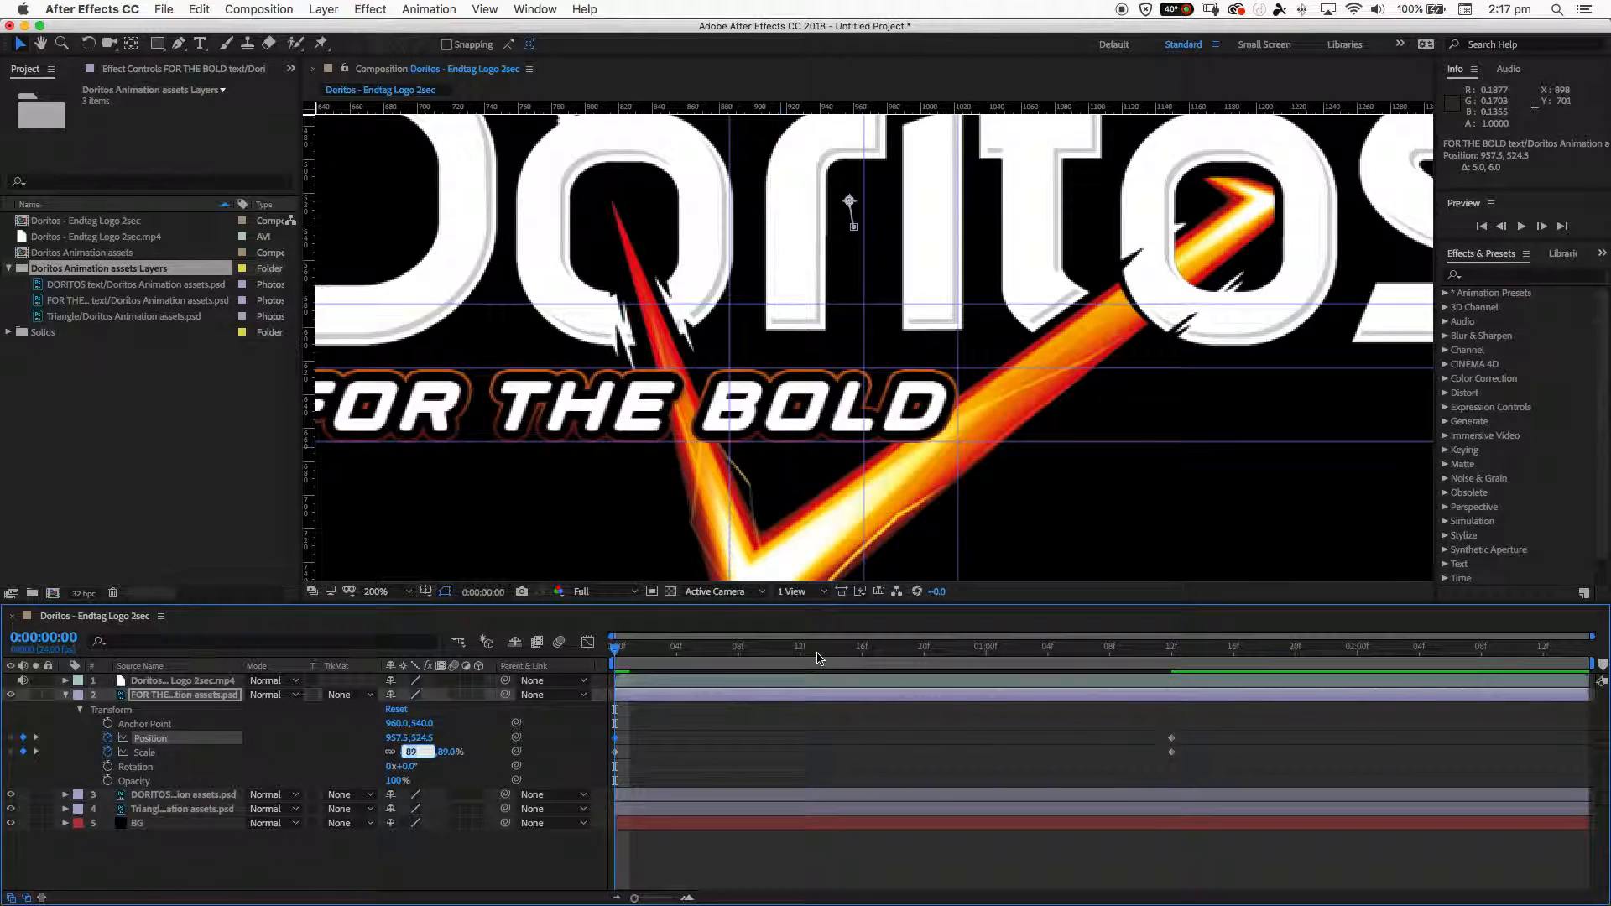
left_click(1610, 617)
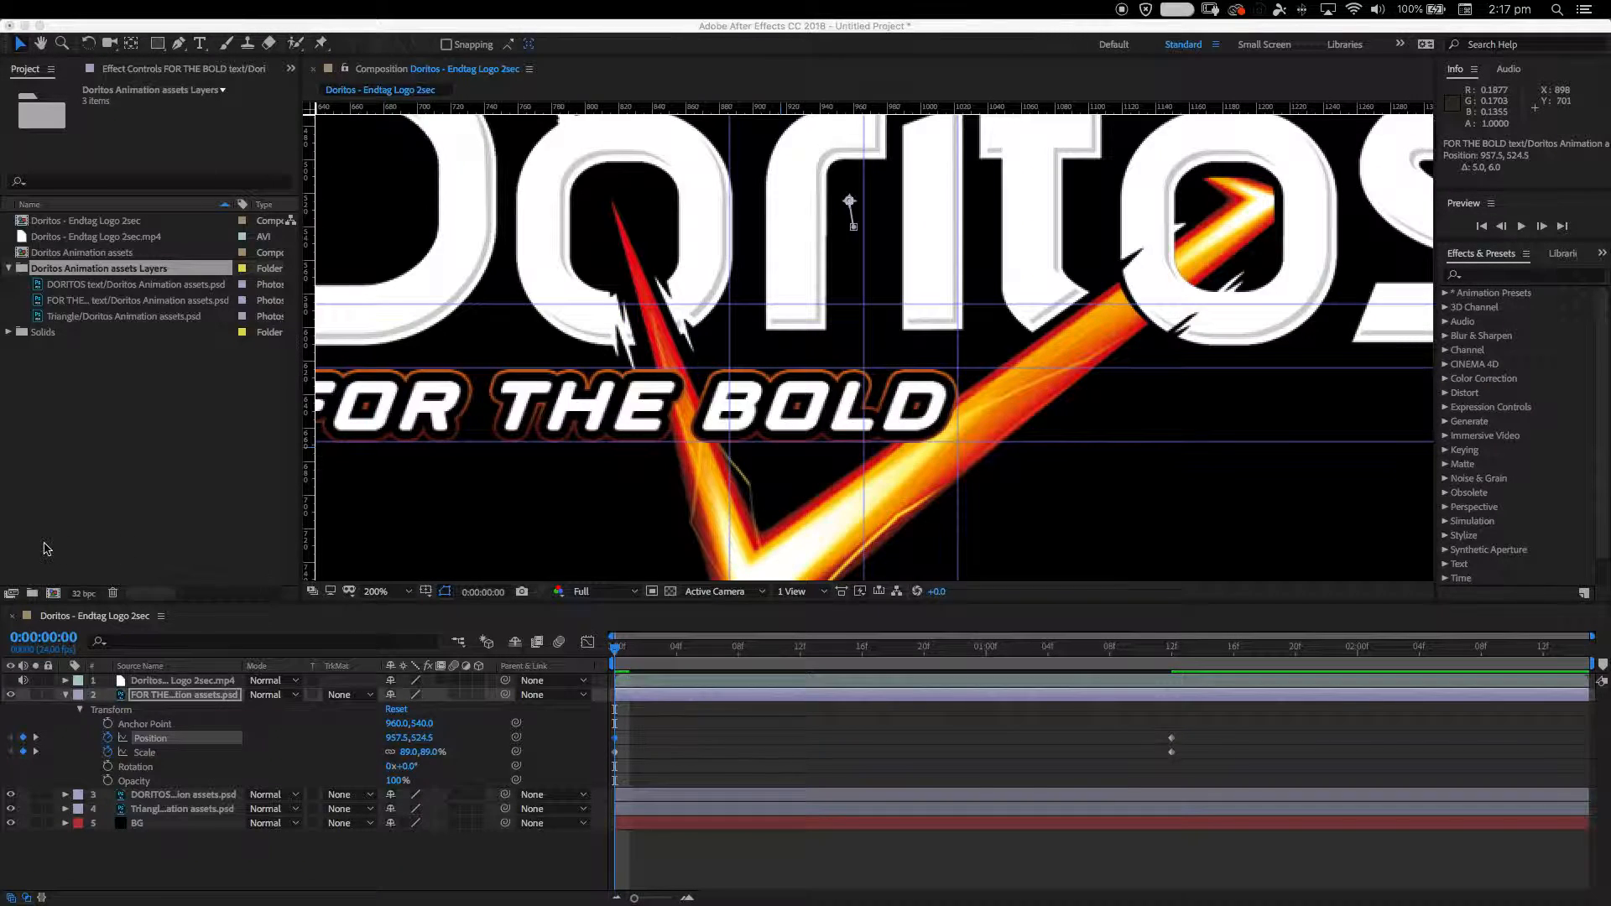
left_click(78, 538)
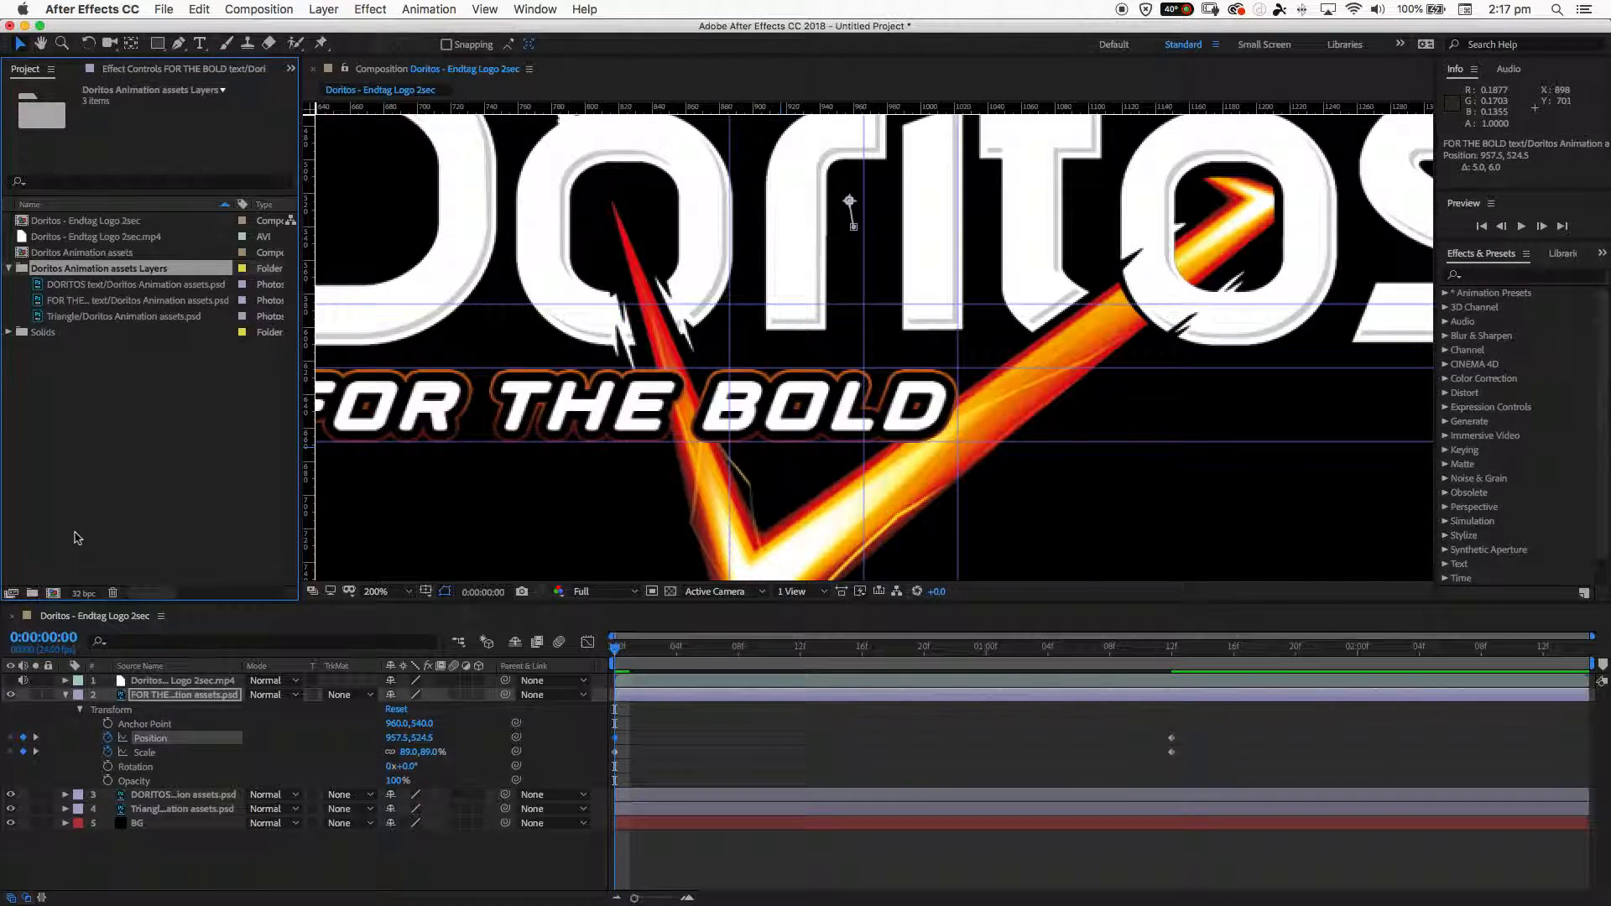
- Collapse the FOR THE BOLD layer's properties and reveal the DORITOS text layer's transform properties
left_click(451, 459)
key("comma")
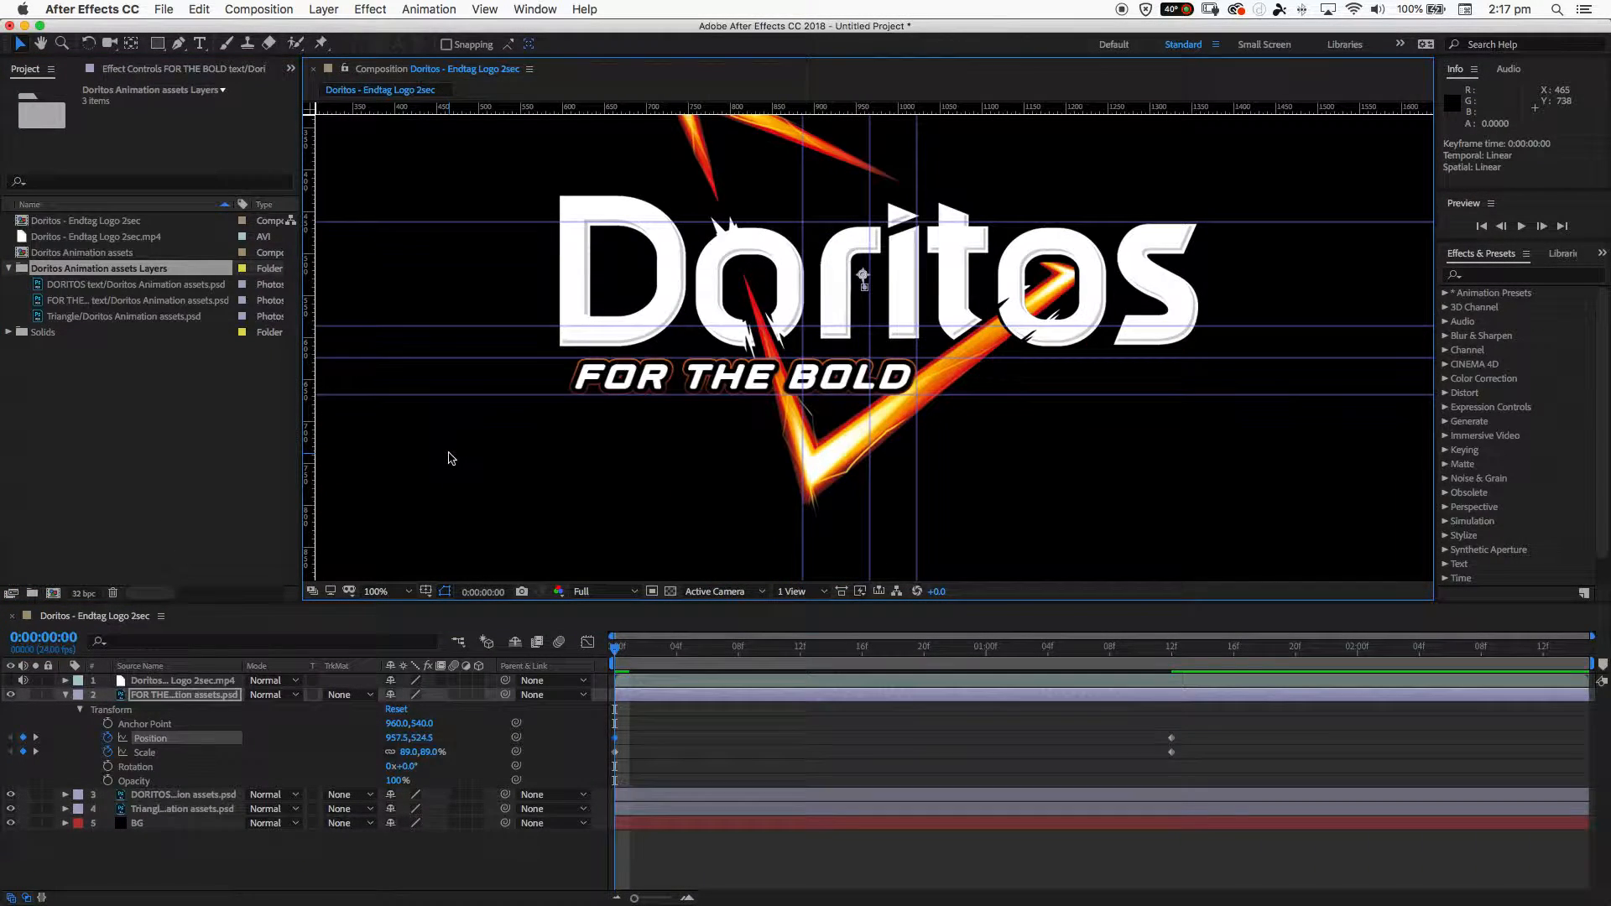
key("h")
key("v")
left_click(66, 695)
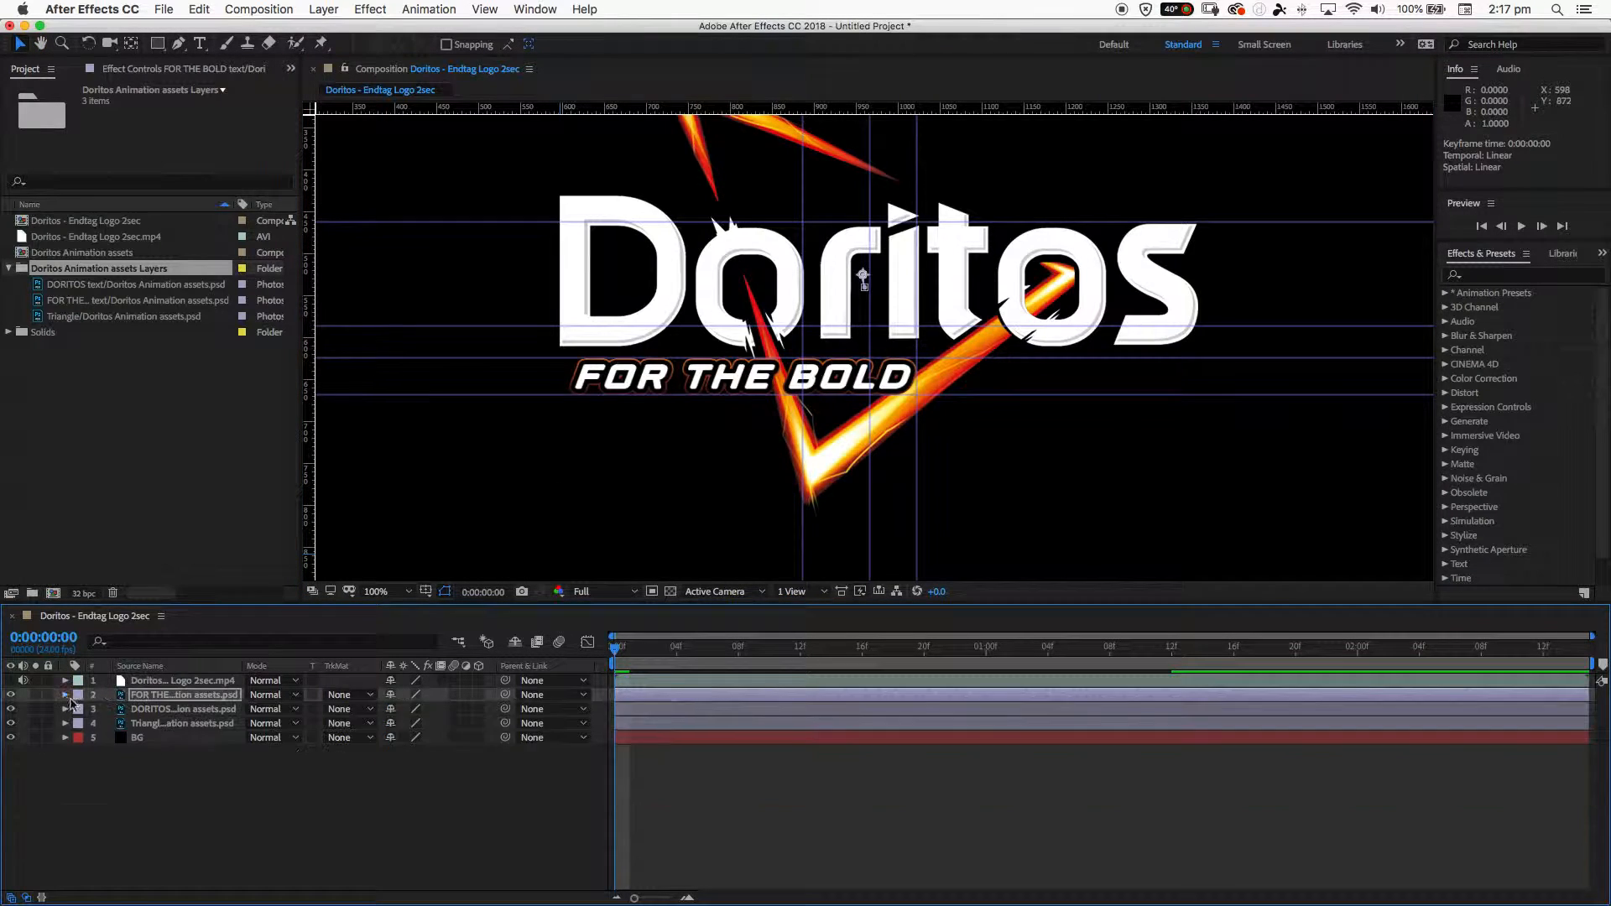
left_click(148, 712)
left_click(66, 710)
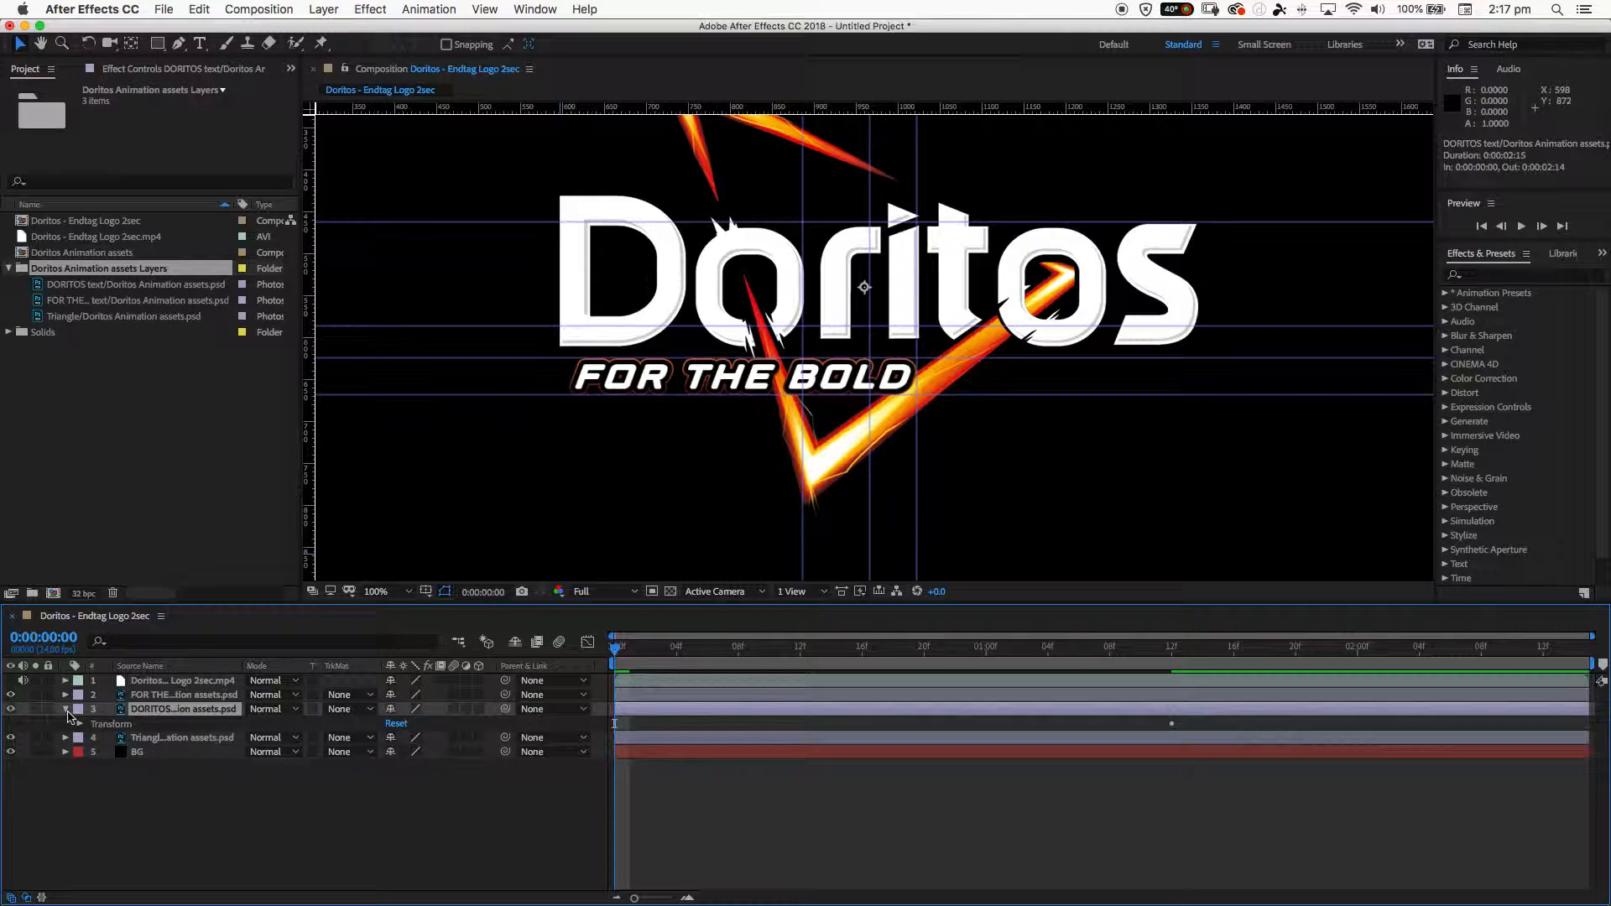
left_click(81, 726)
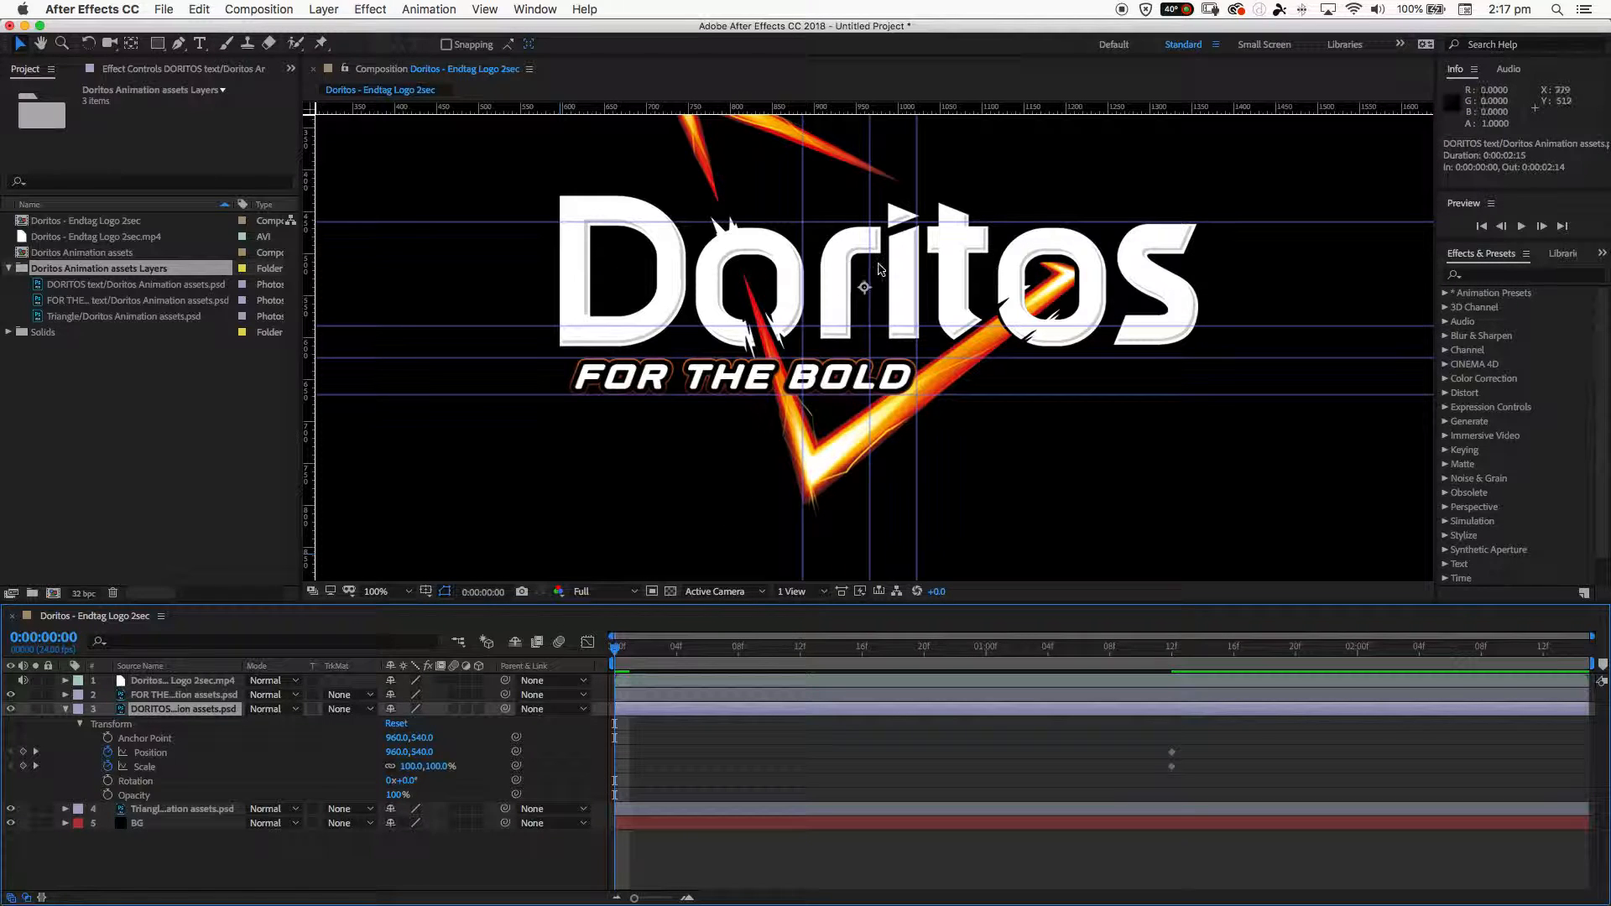
- Scale the DORITOS text layer to 85% at 0:00:00:00 and fit it between the guides at position 943, 528
left_click_drag(848, 255, 829, 255)
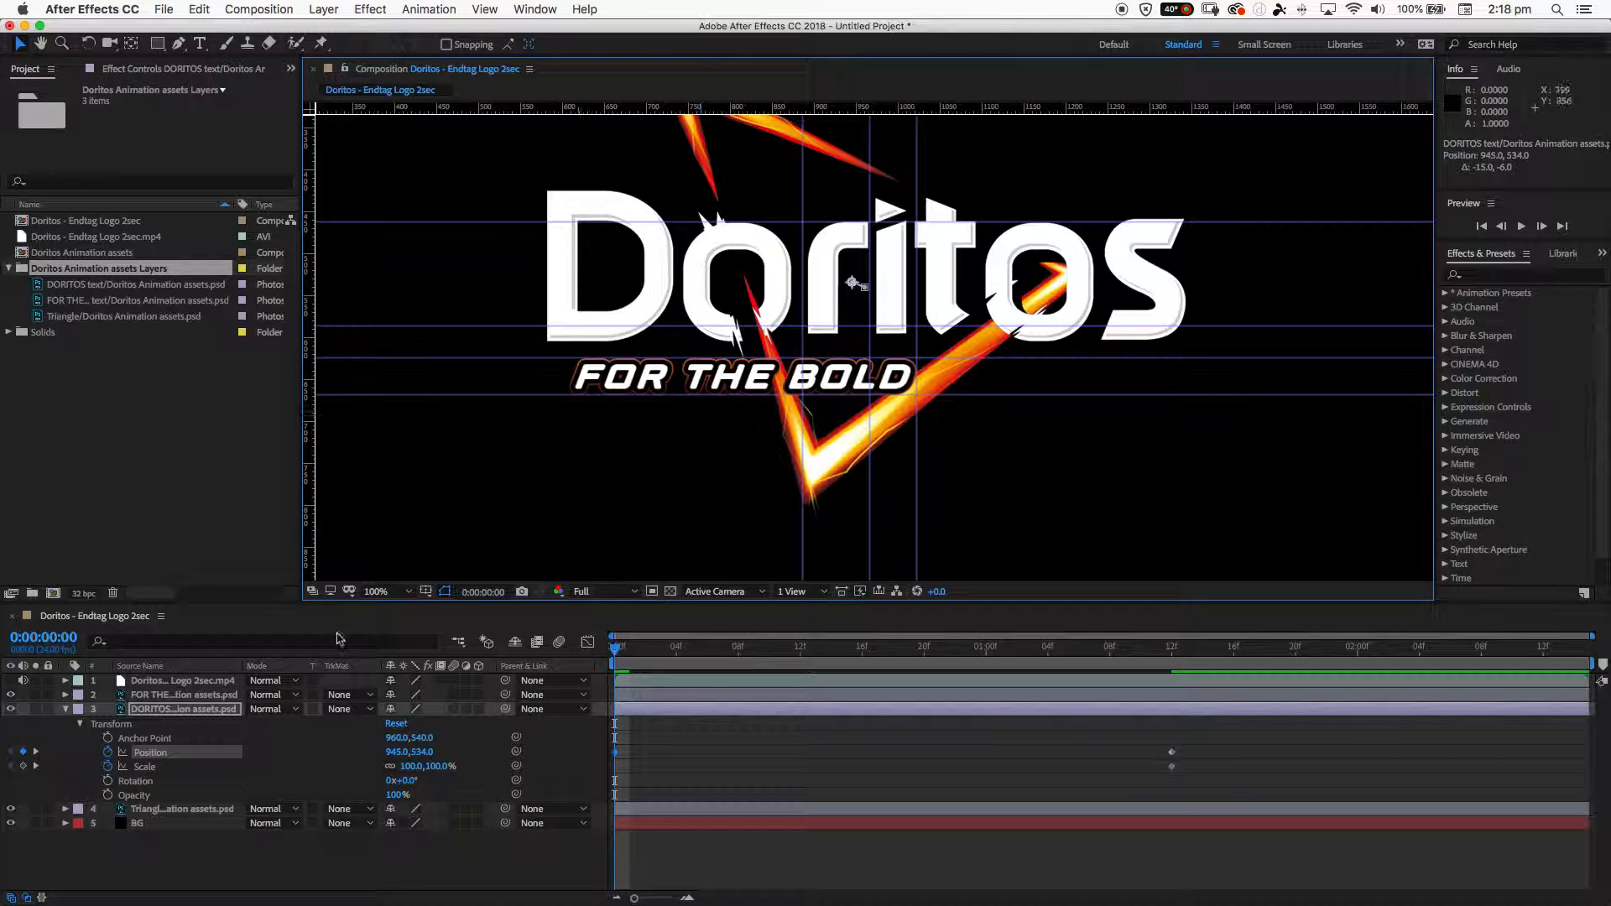
left_click_drag(406, 766, 394, 769)
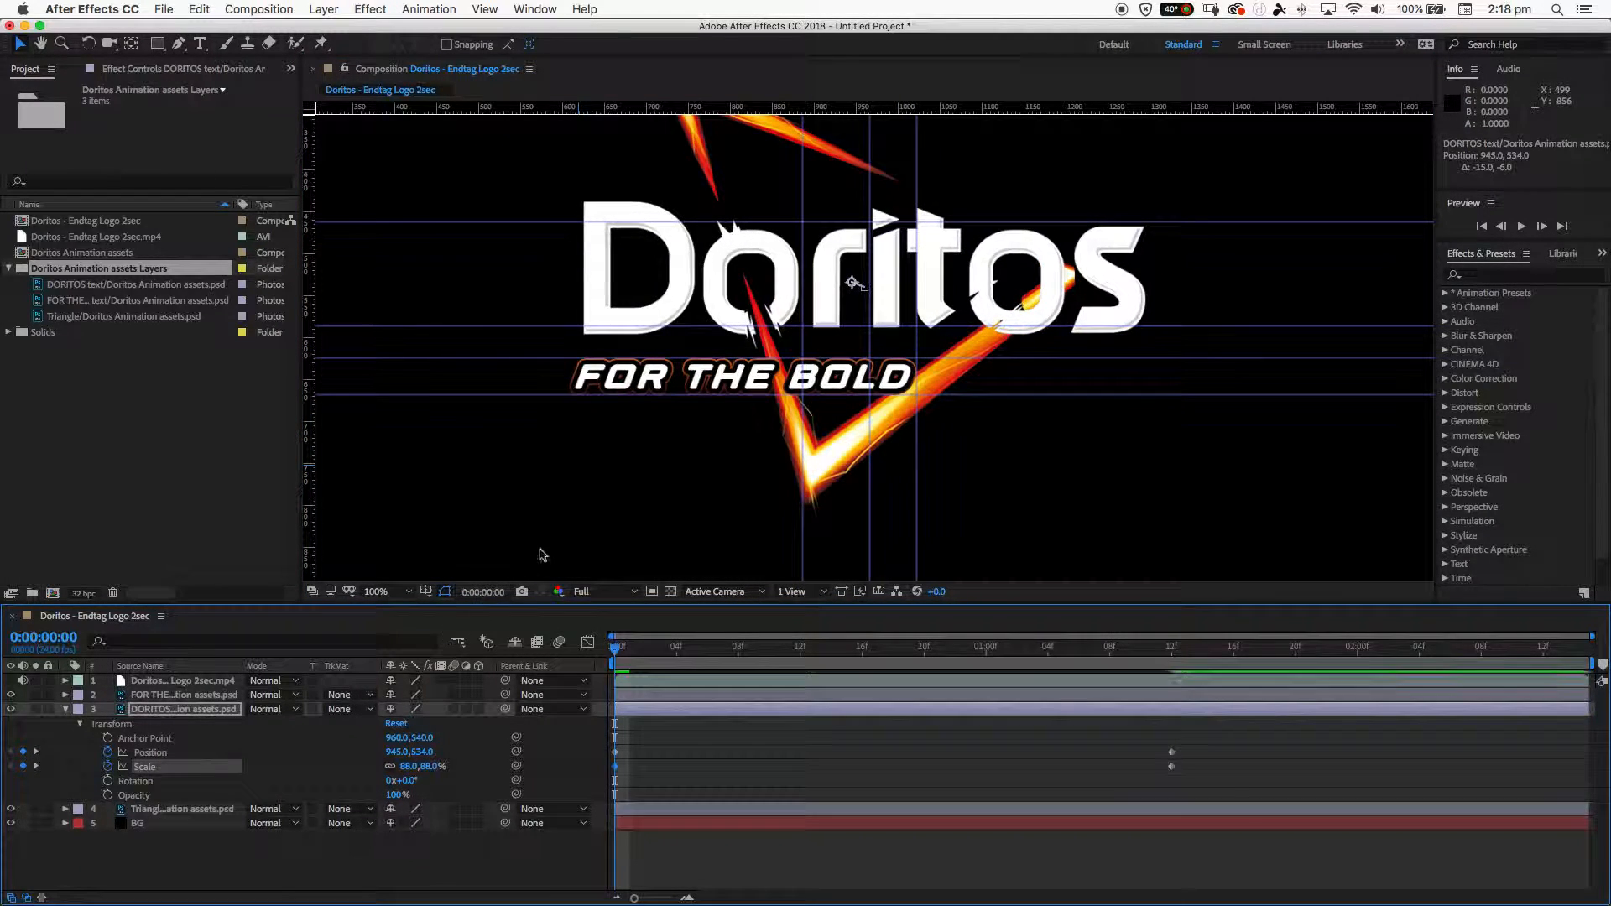
left_click_drag(842, 283, 831, 283)
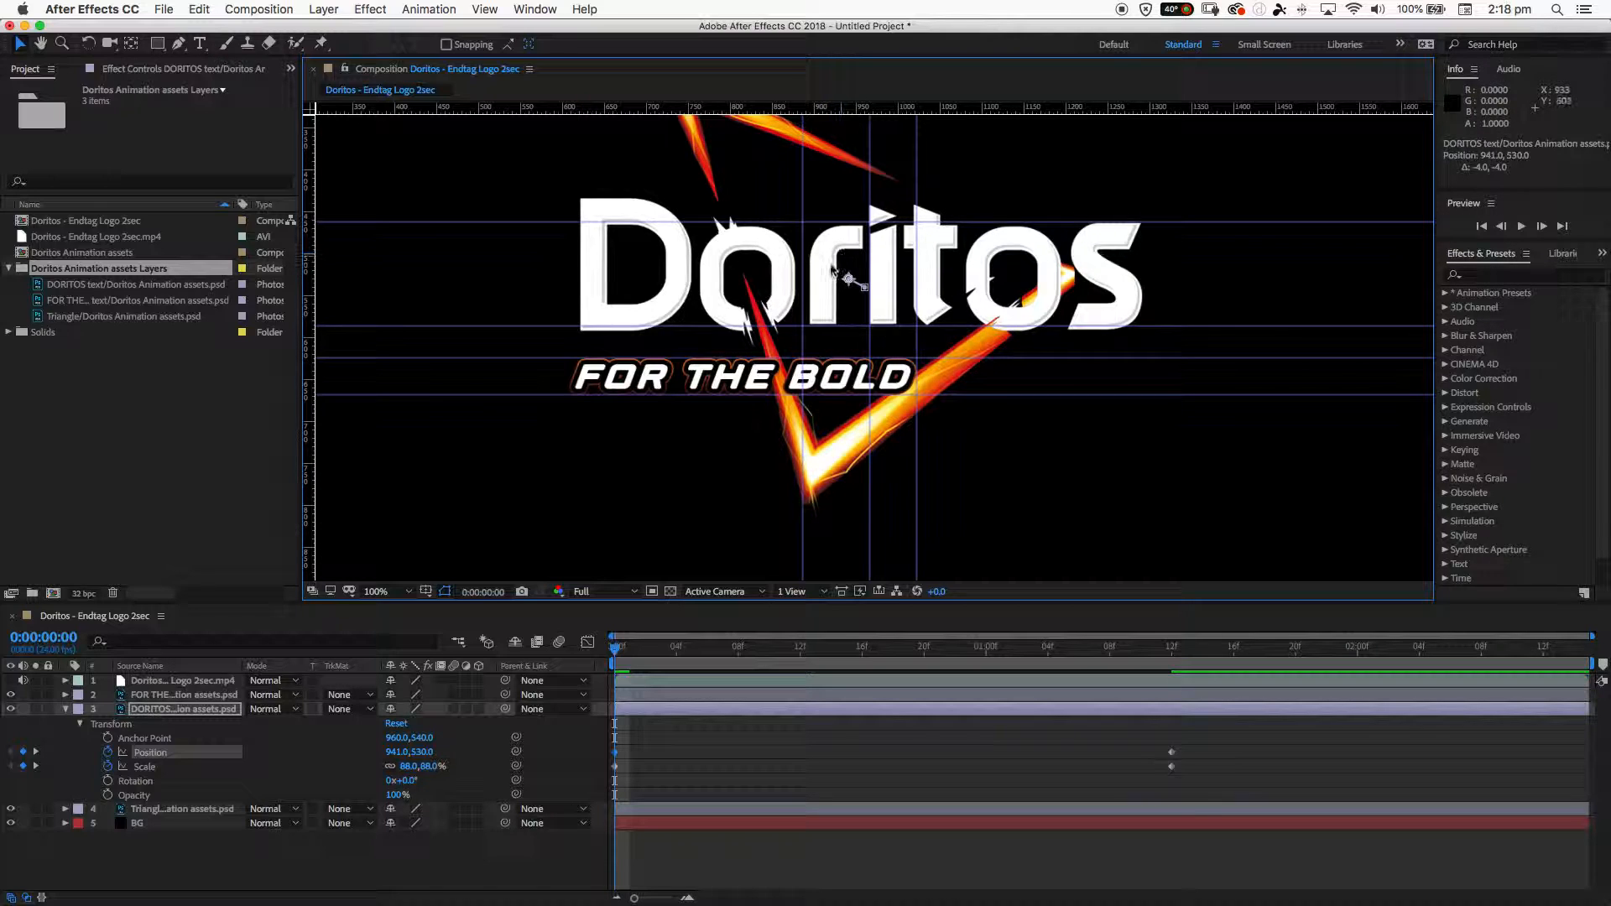
key("Up")
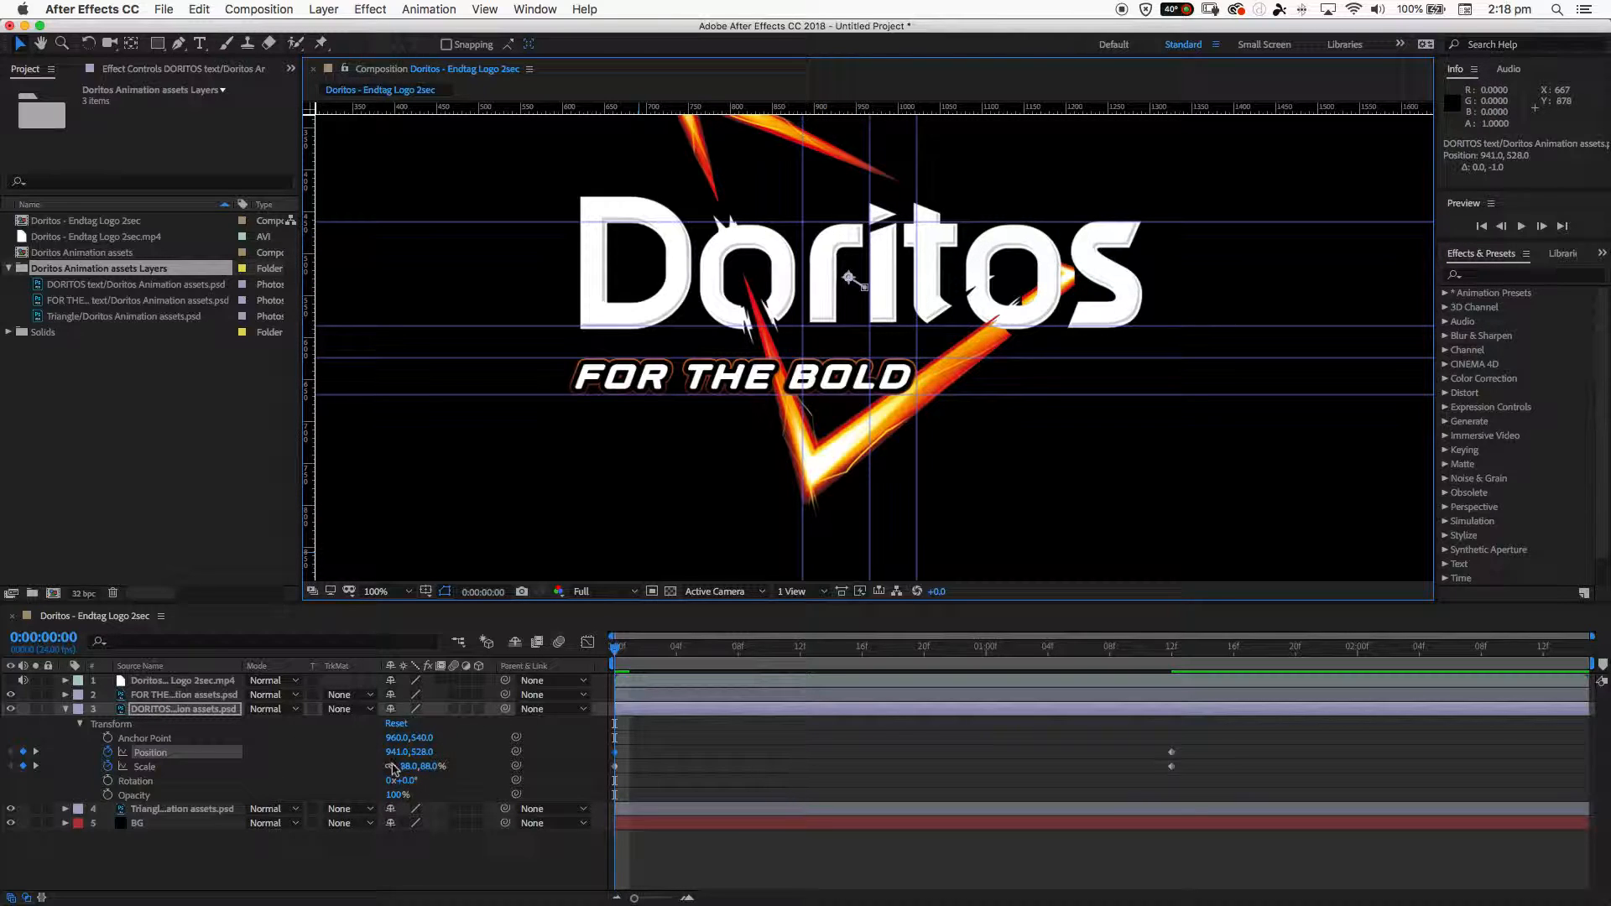
left_click_drag(406, 766, 396, 765)
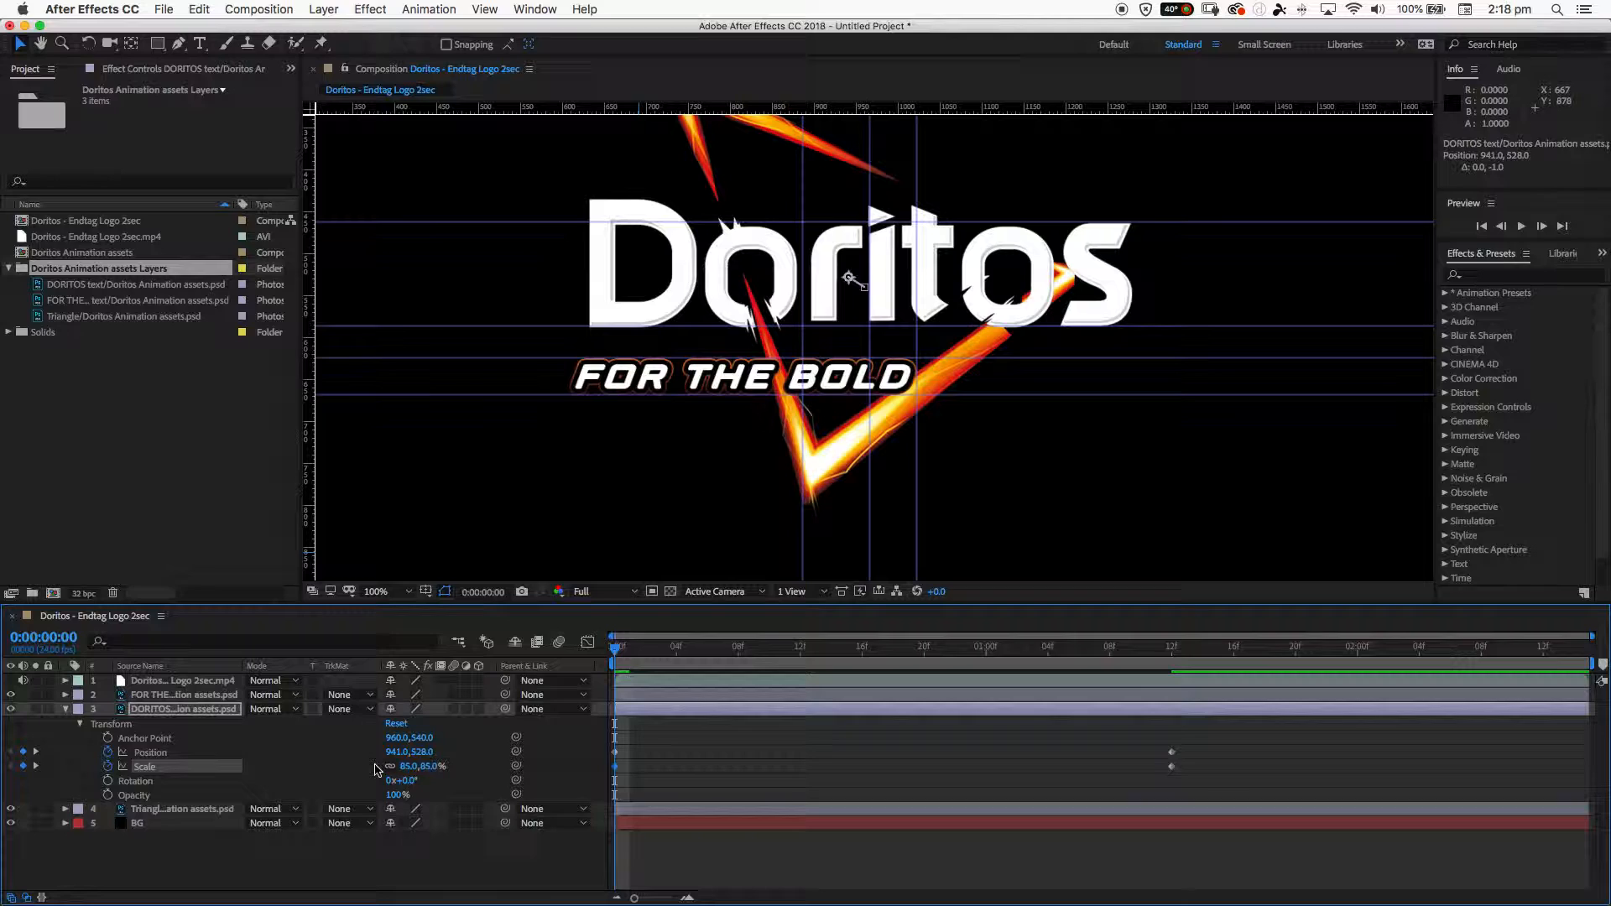
key("Right")
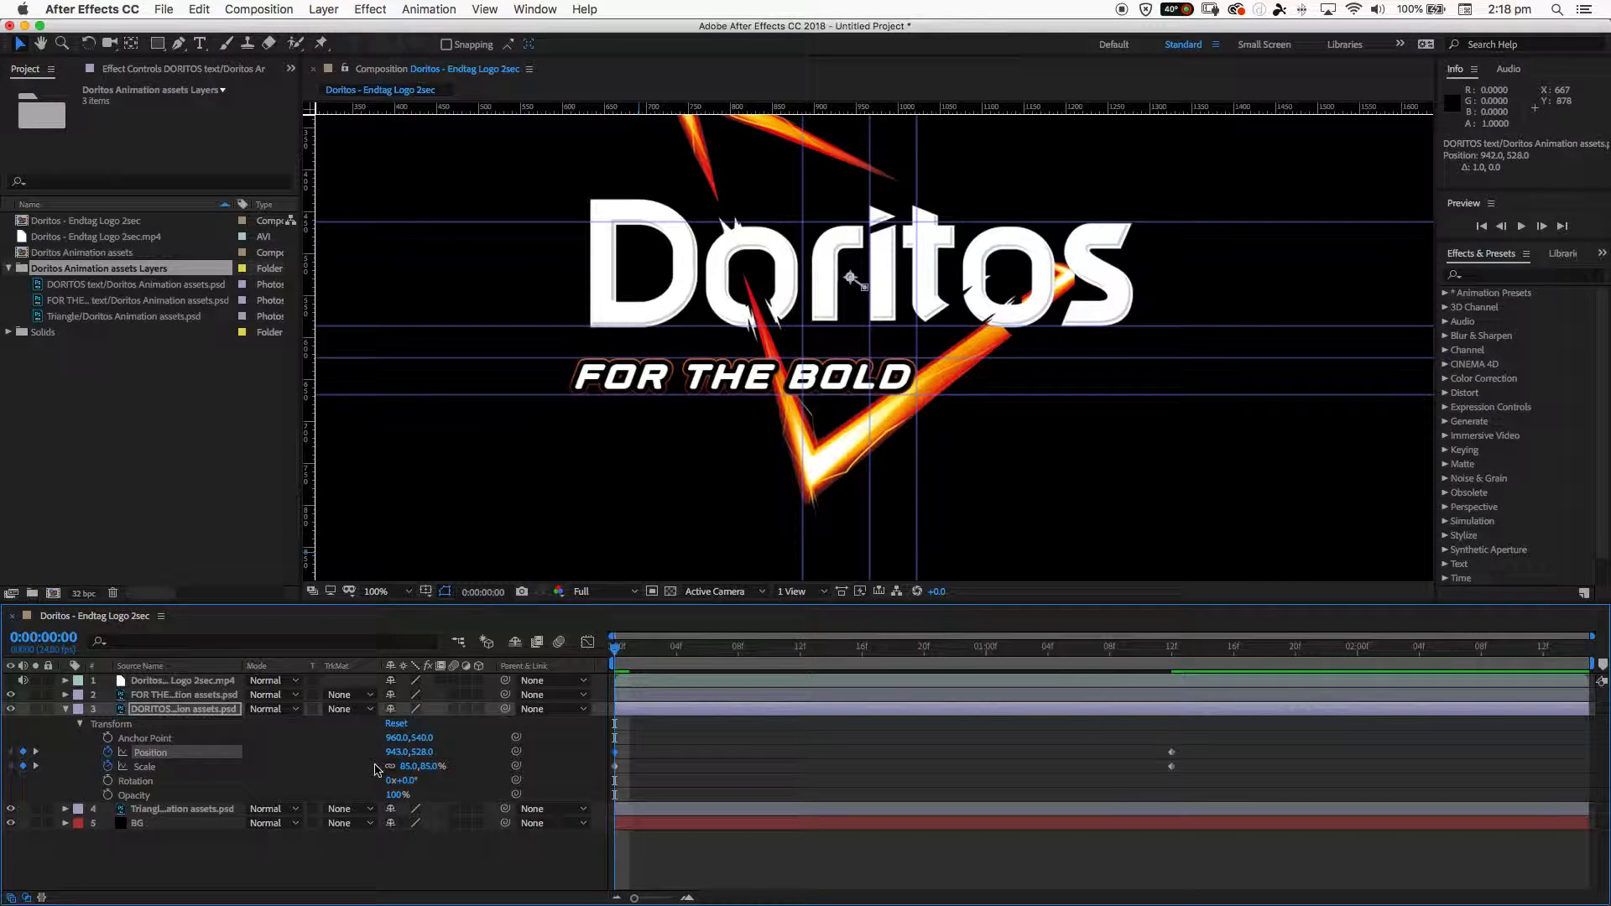
key("Right")
key("Left")
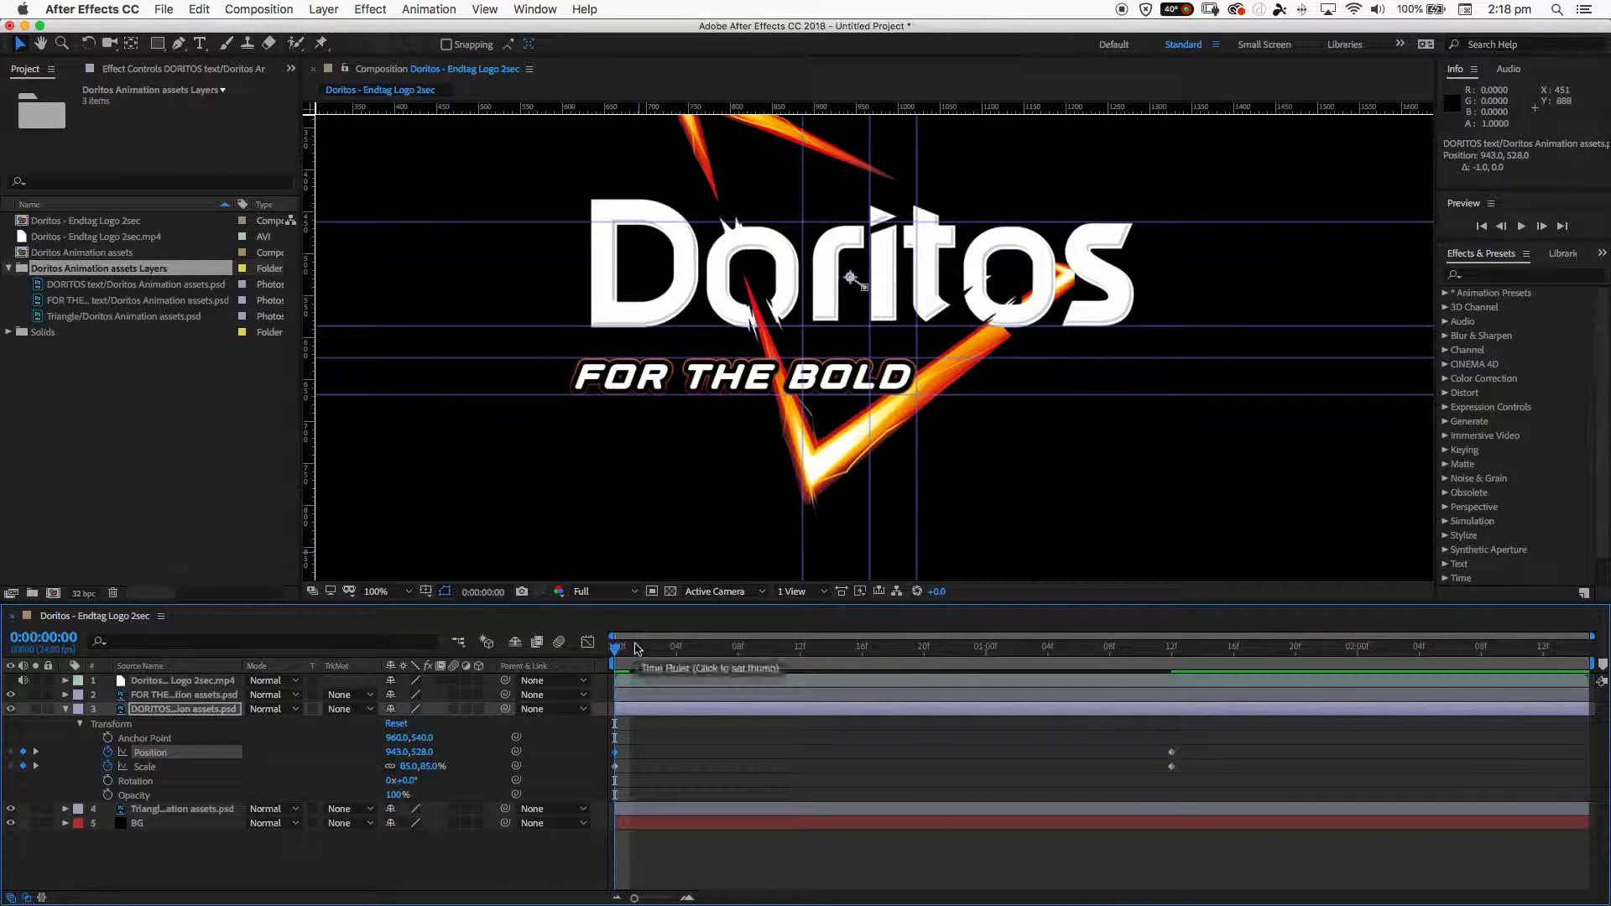
- Preview the whole logo animation and return the playhead to 0:00:00:00
key("comma")
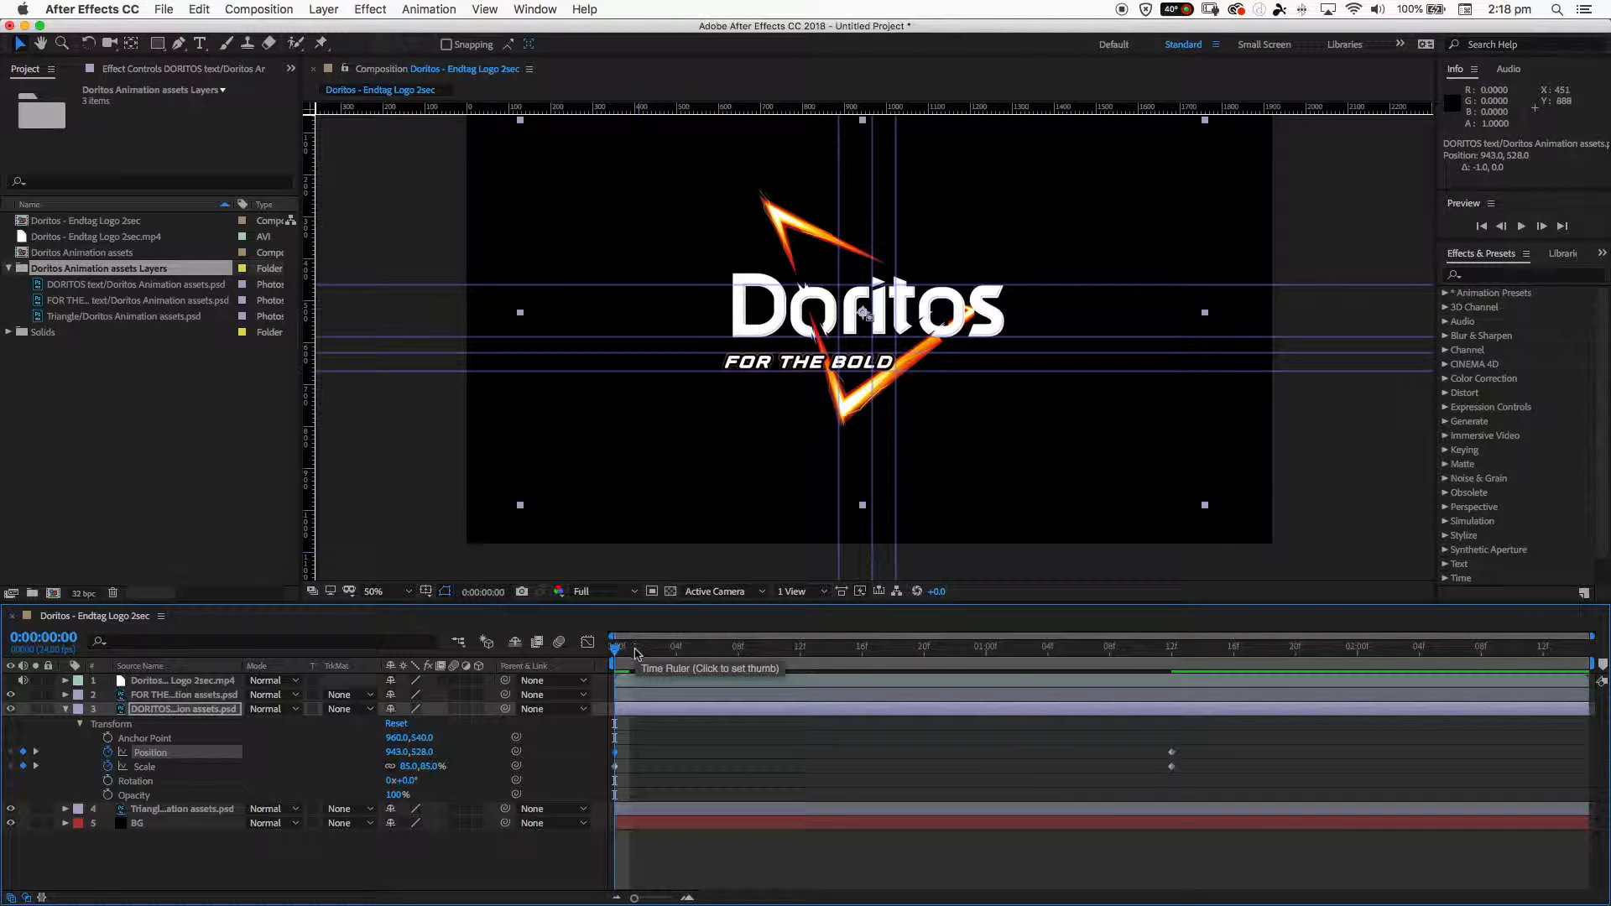
key("space")
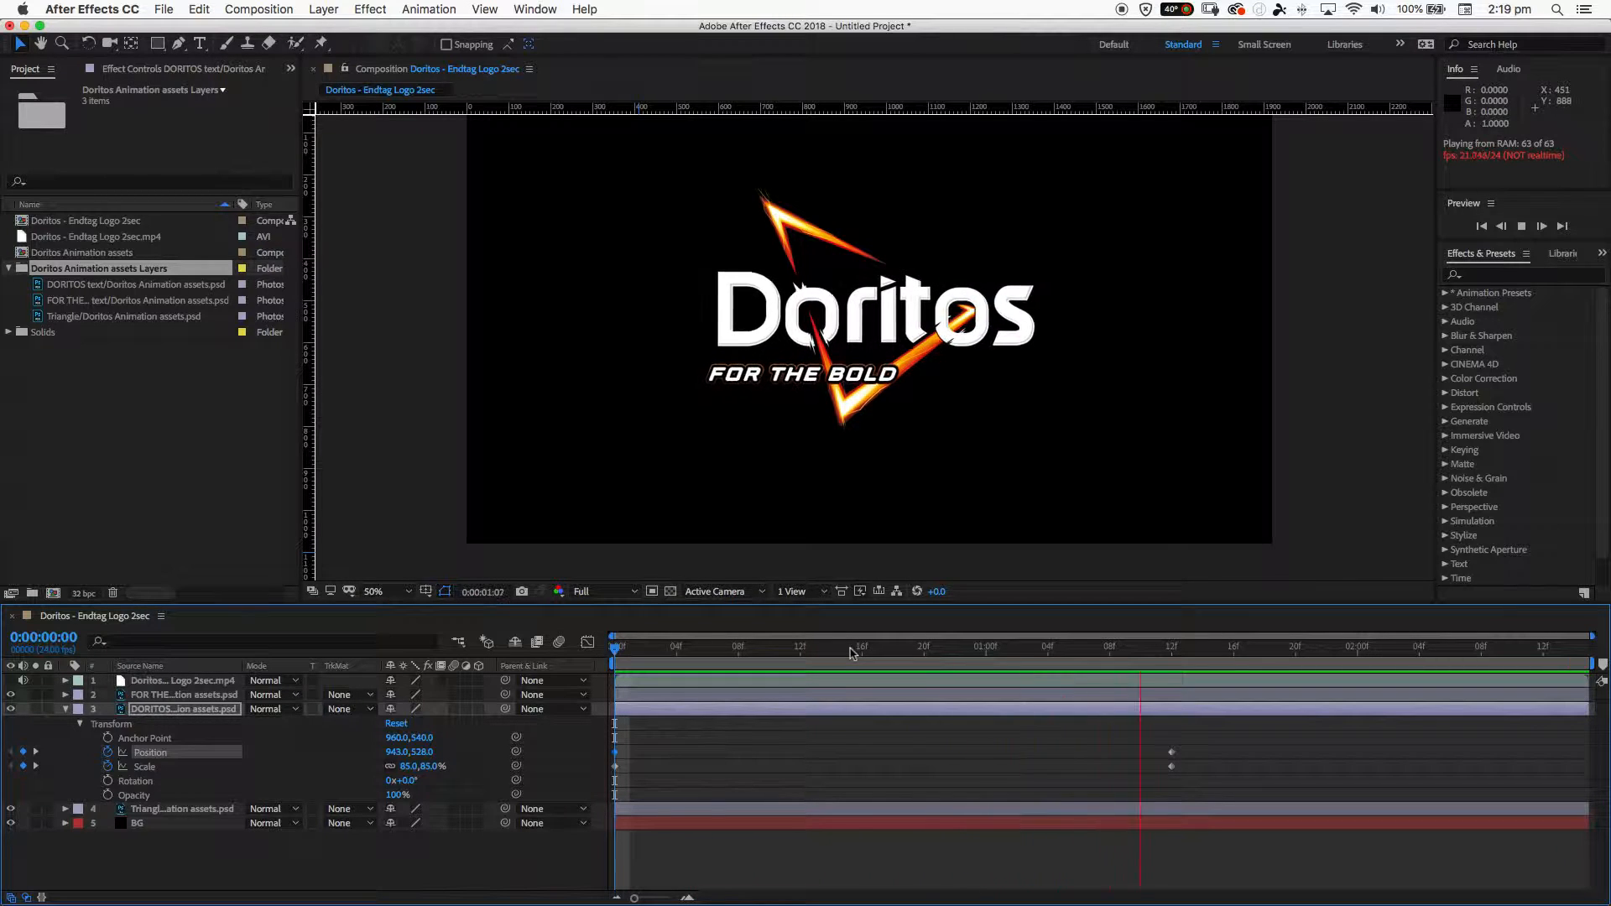
key("space")
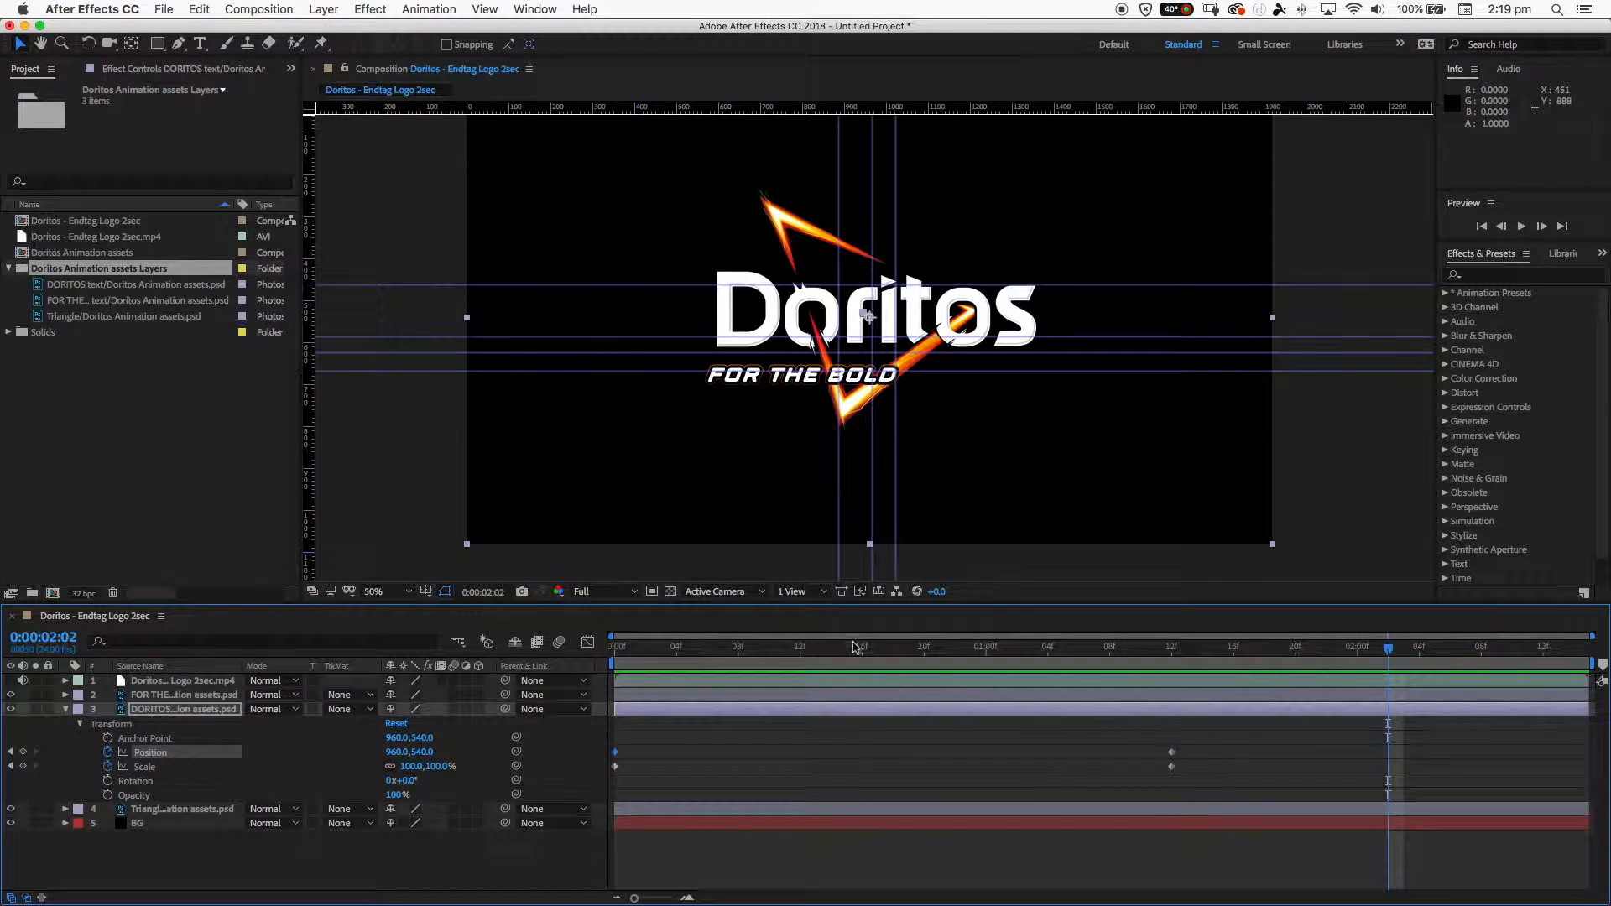
left_click_drag(843, 653, 617, 671)
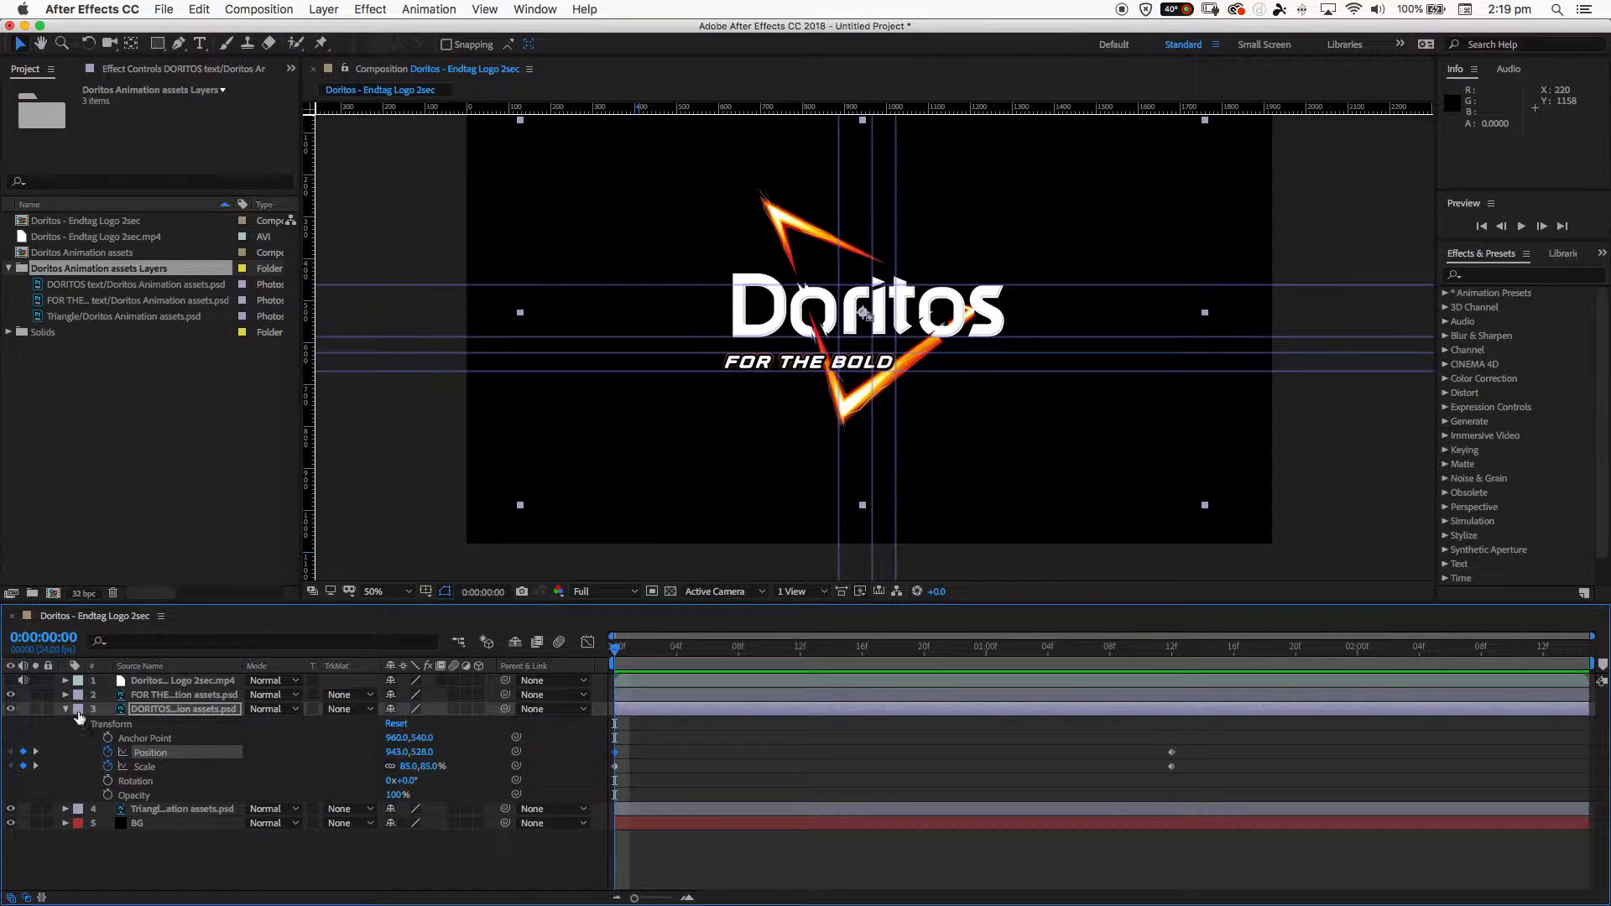
- Collapse the DORITOS text layer's properties and clear all guides from the composition
left_click(70, 710)
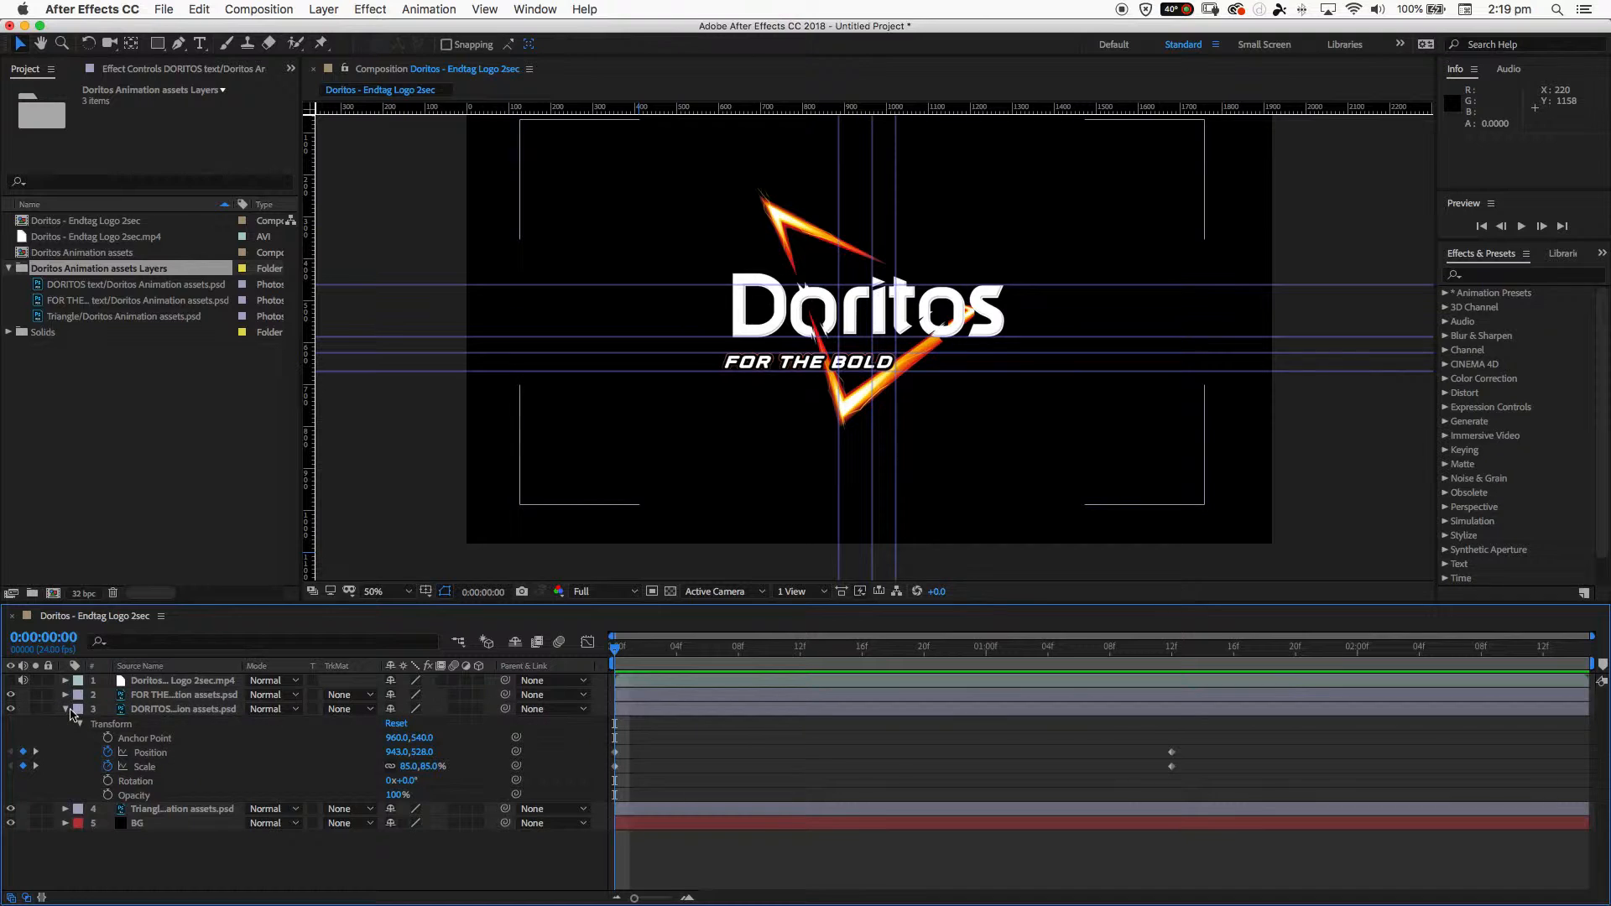
left_click(64, 711)
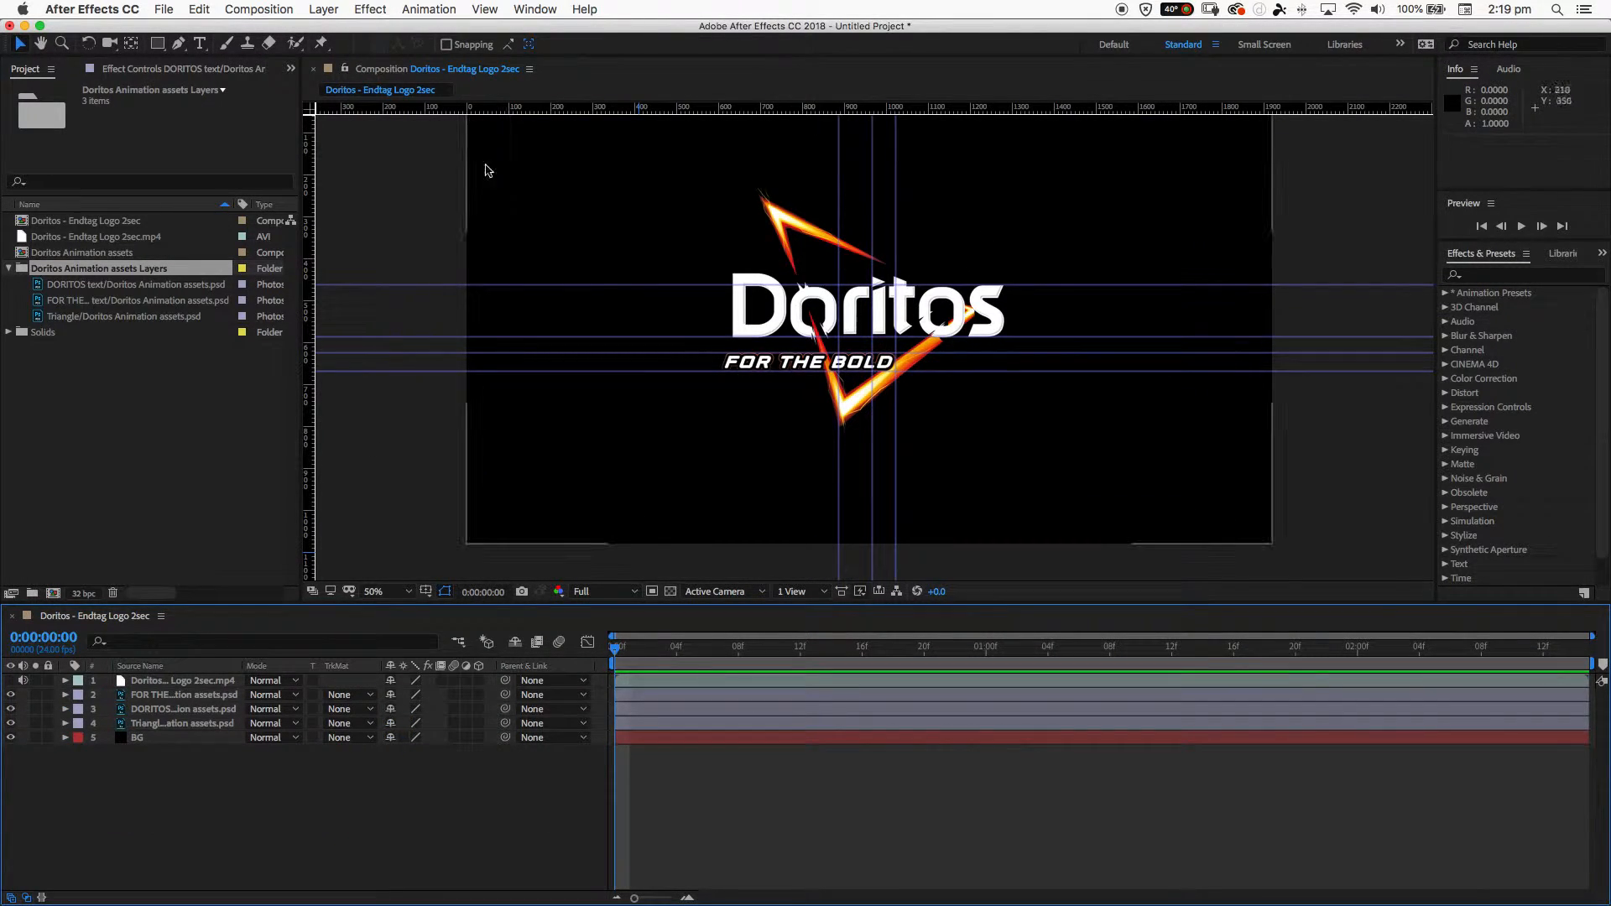
left_click(484, 10)
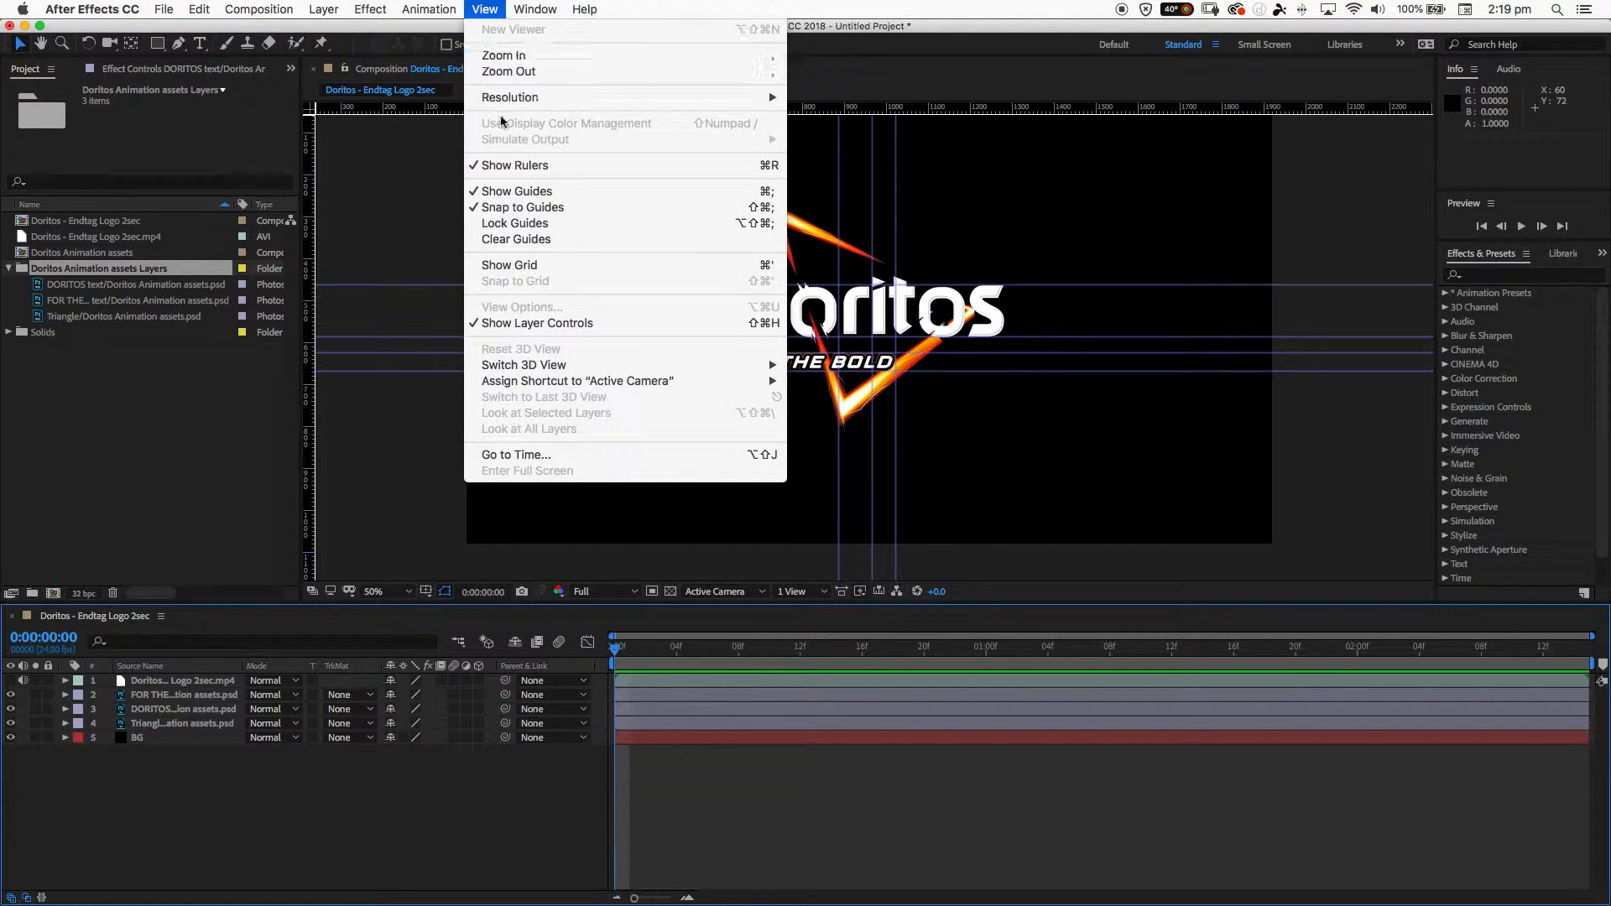
left_click(515, 240)
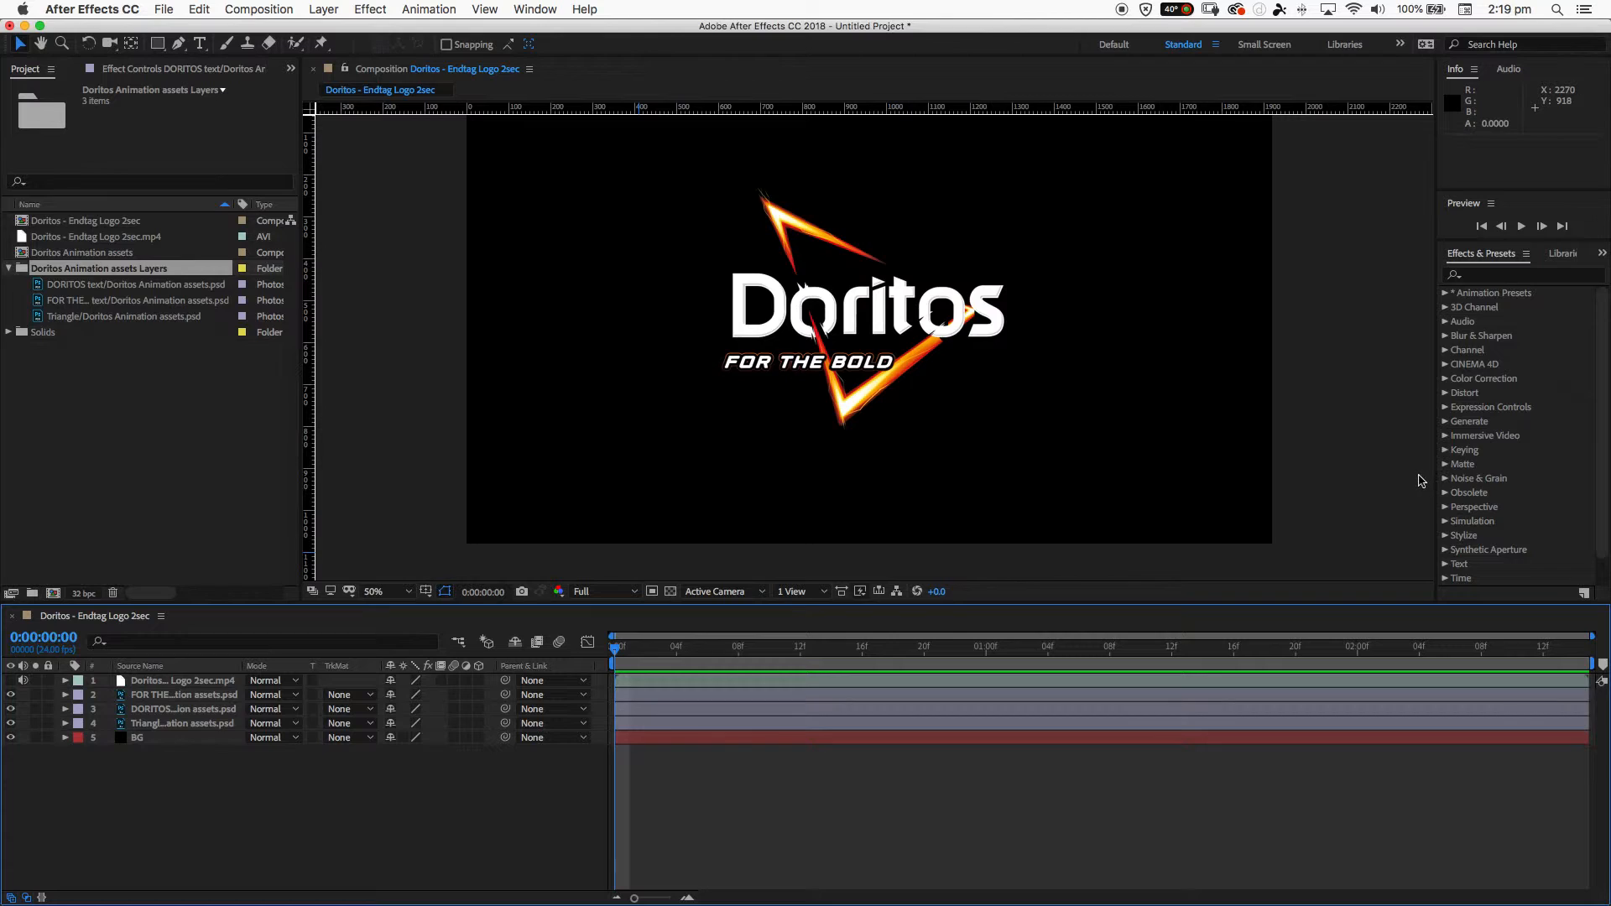